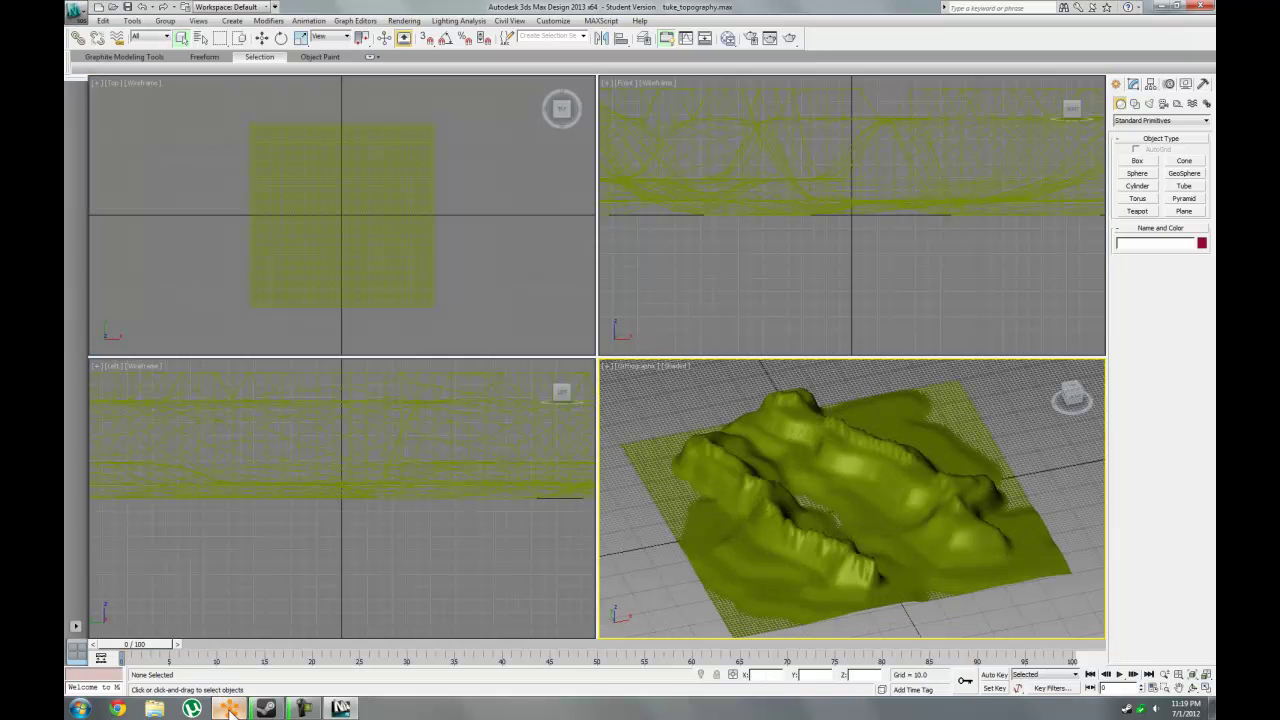
Read the Creating Topography with Splines post and the reply with the revised map in the General Questions forum.
click(204, 284)
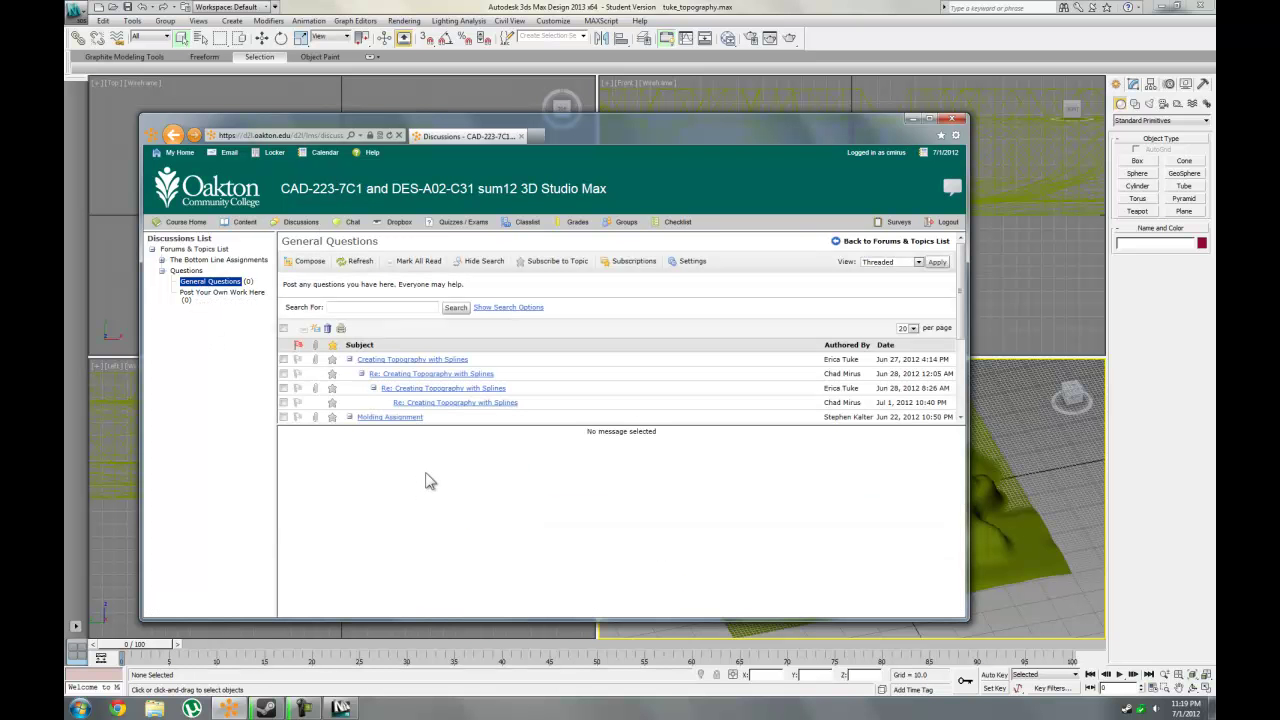
click(418, 360)
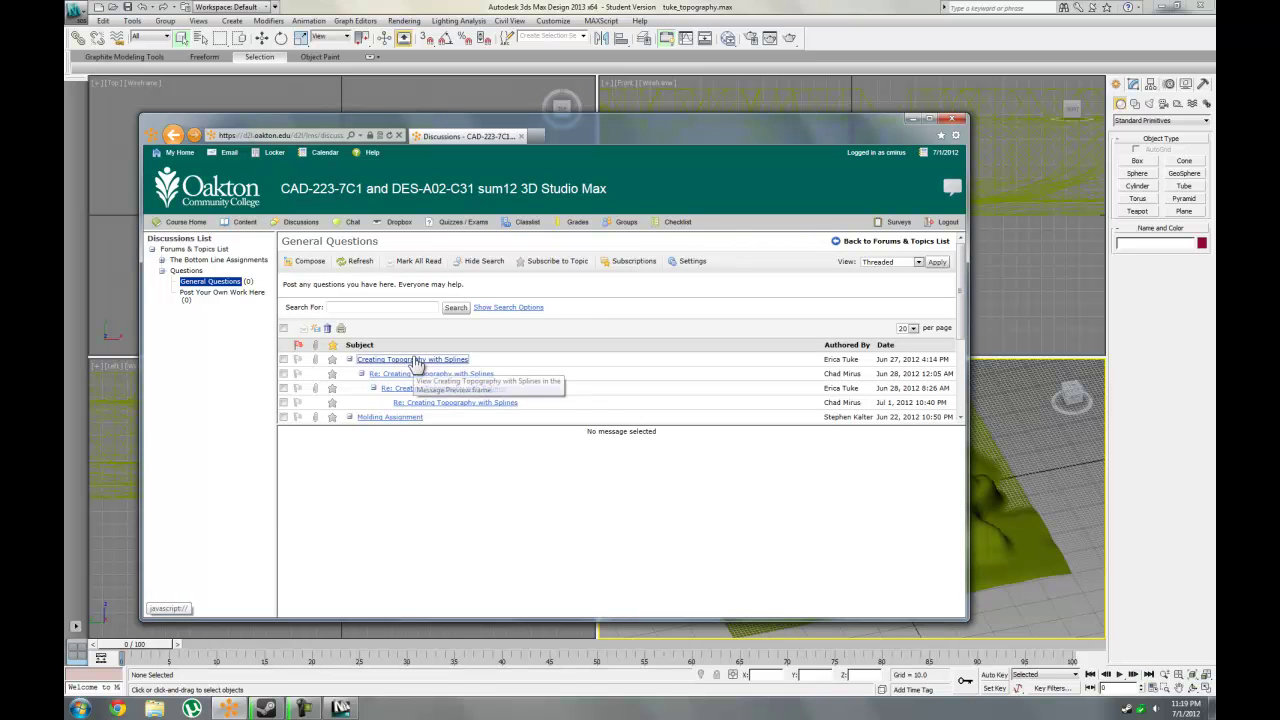
scroll(490, 568, down, 1)
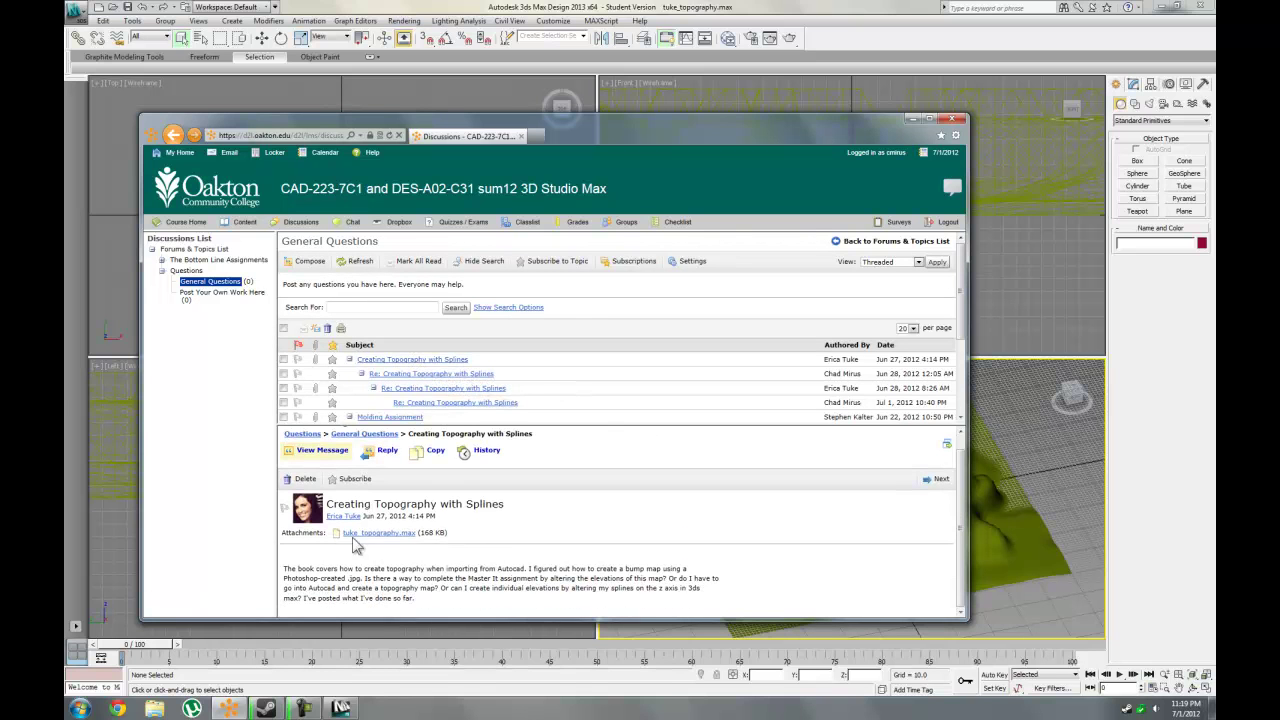
click(440, 389)
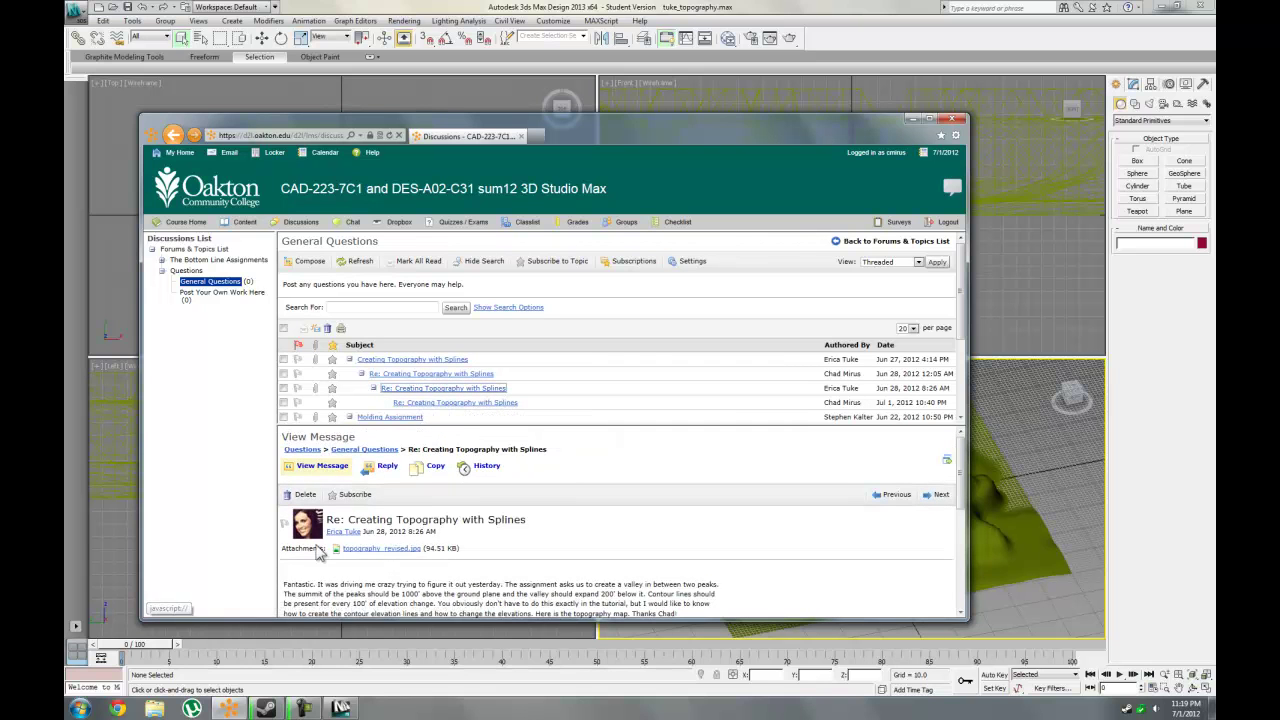
click(911, 118)
Open the topography_revised.jpg attachment from the forum reply in the browser and return to 3ds Max.
middle_drag(898, 512, 825, 497)
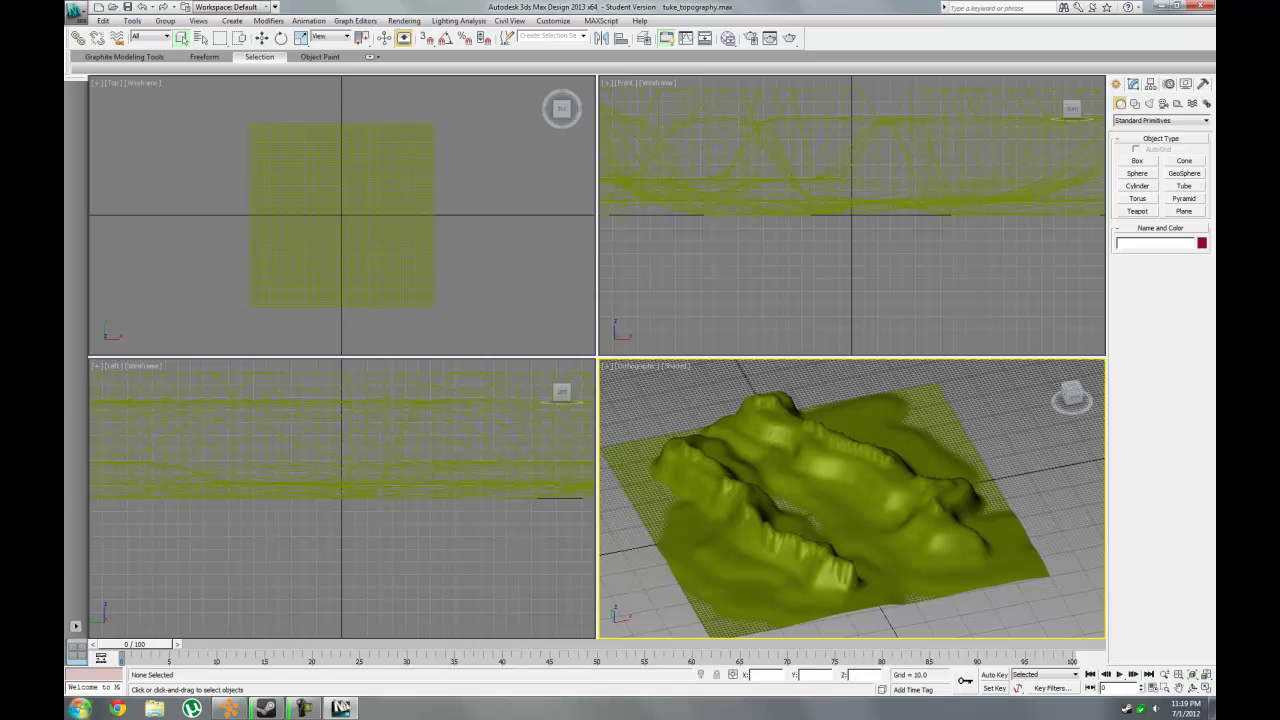
click(80, 708)
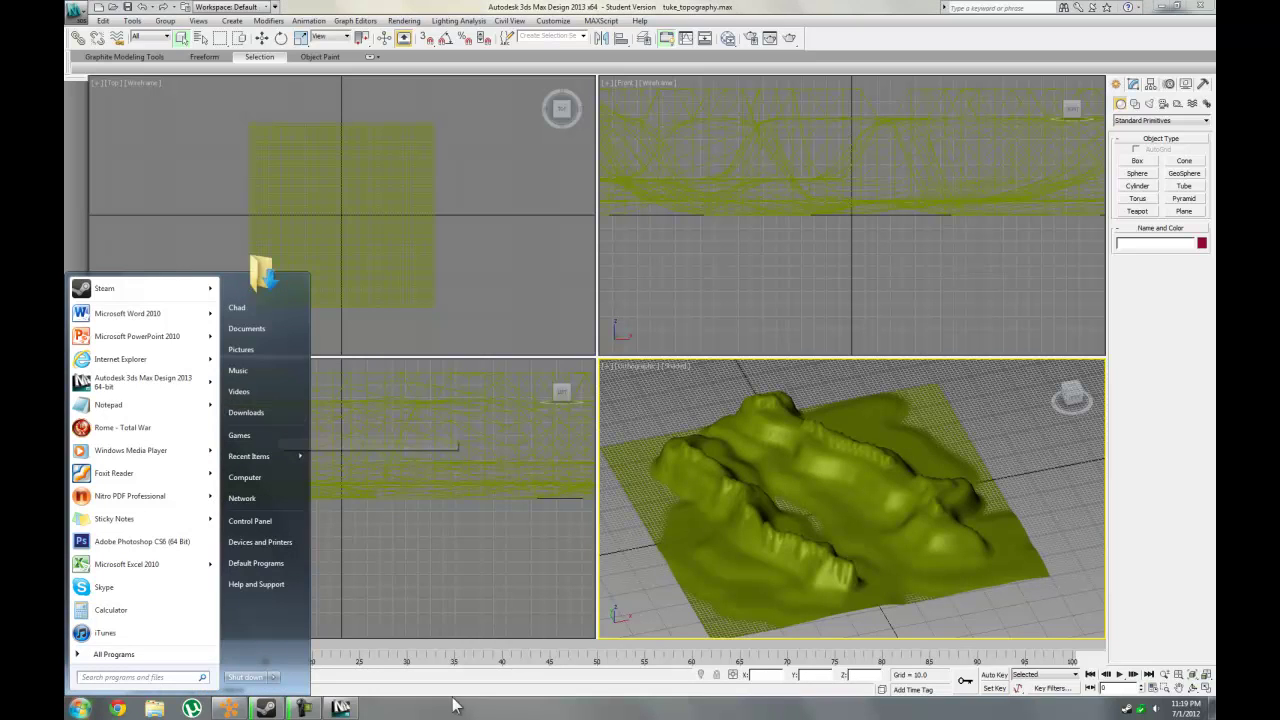
click(412, 716)
click(229, 708)
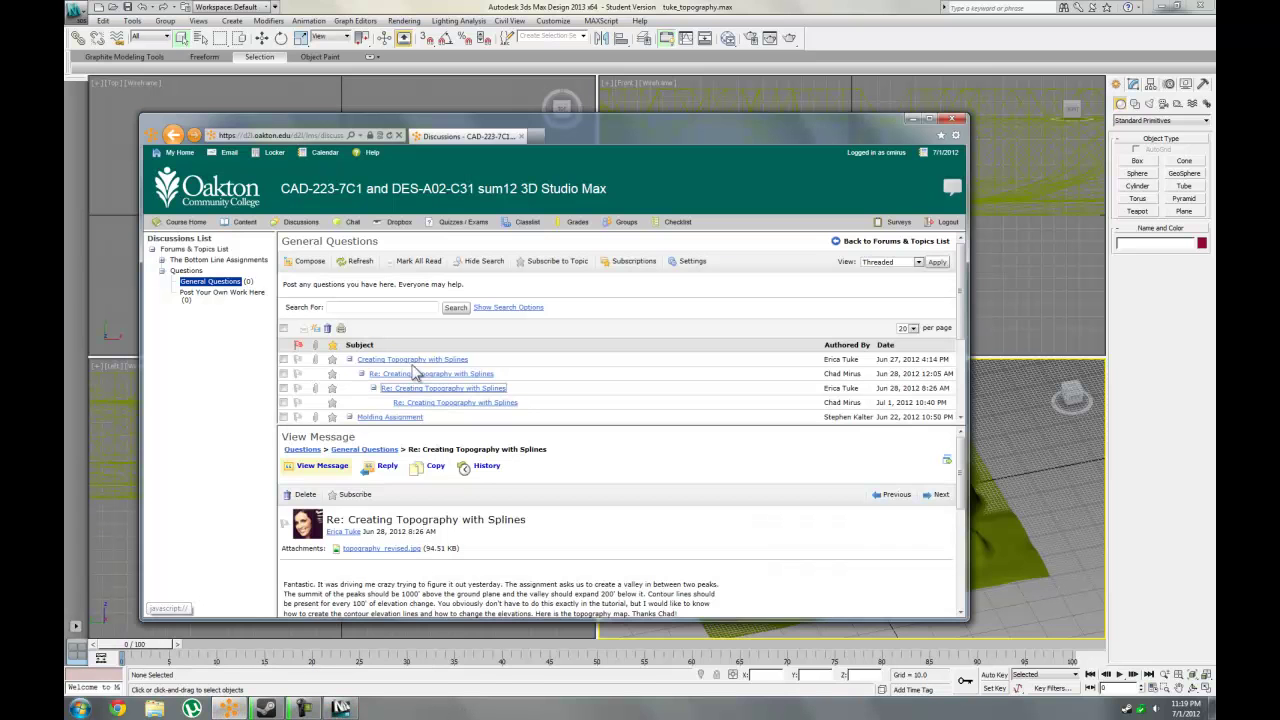
click(381, 548)
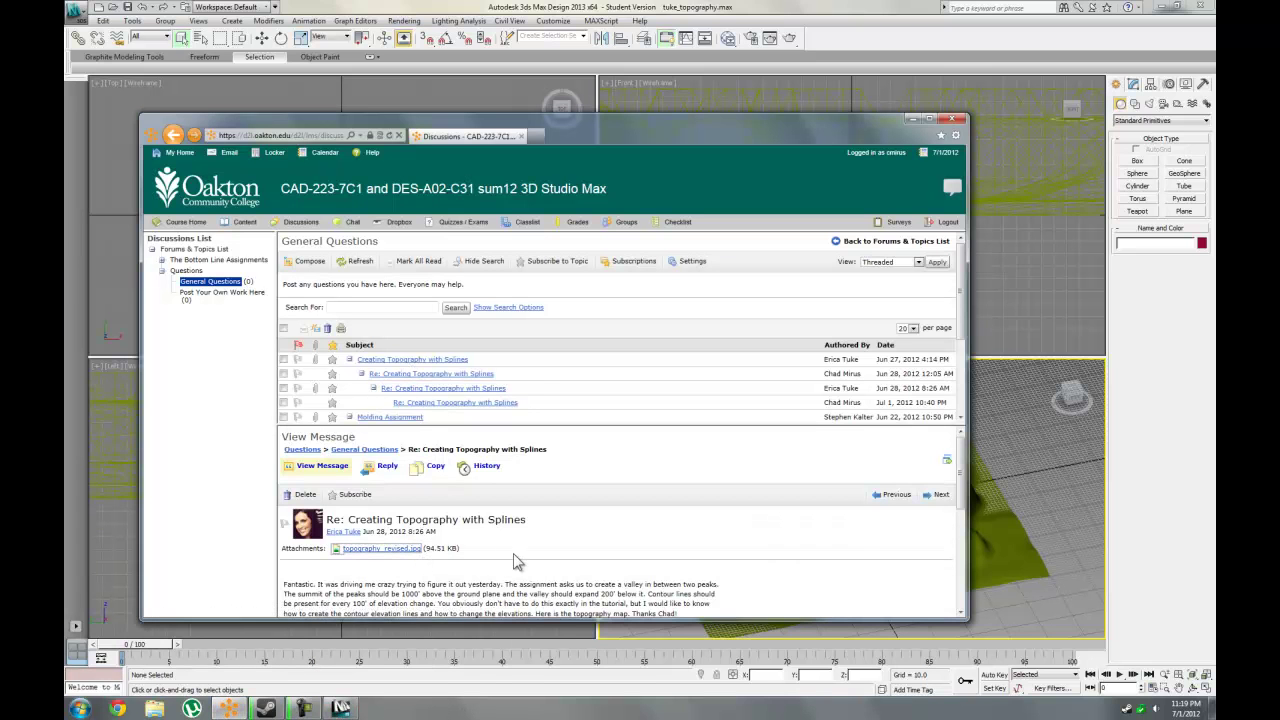
click(703, 604)
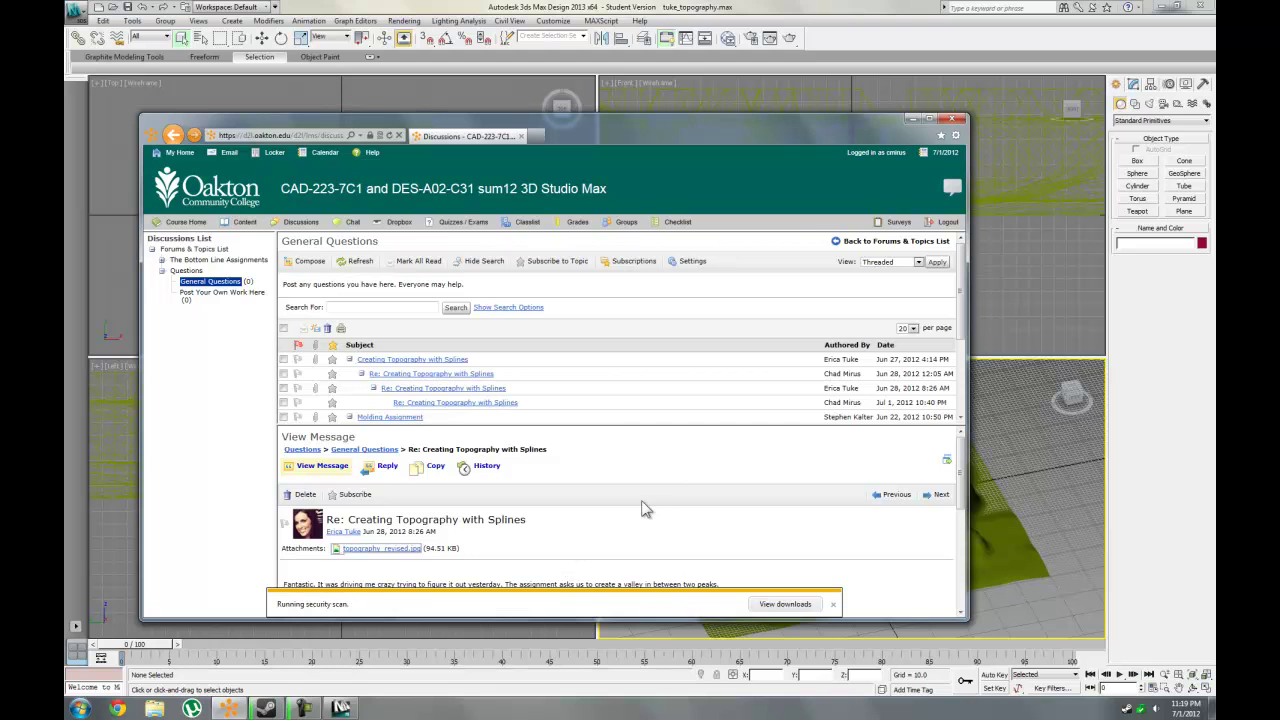
click(914, 120)
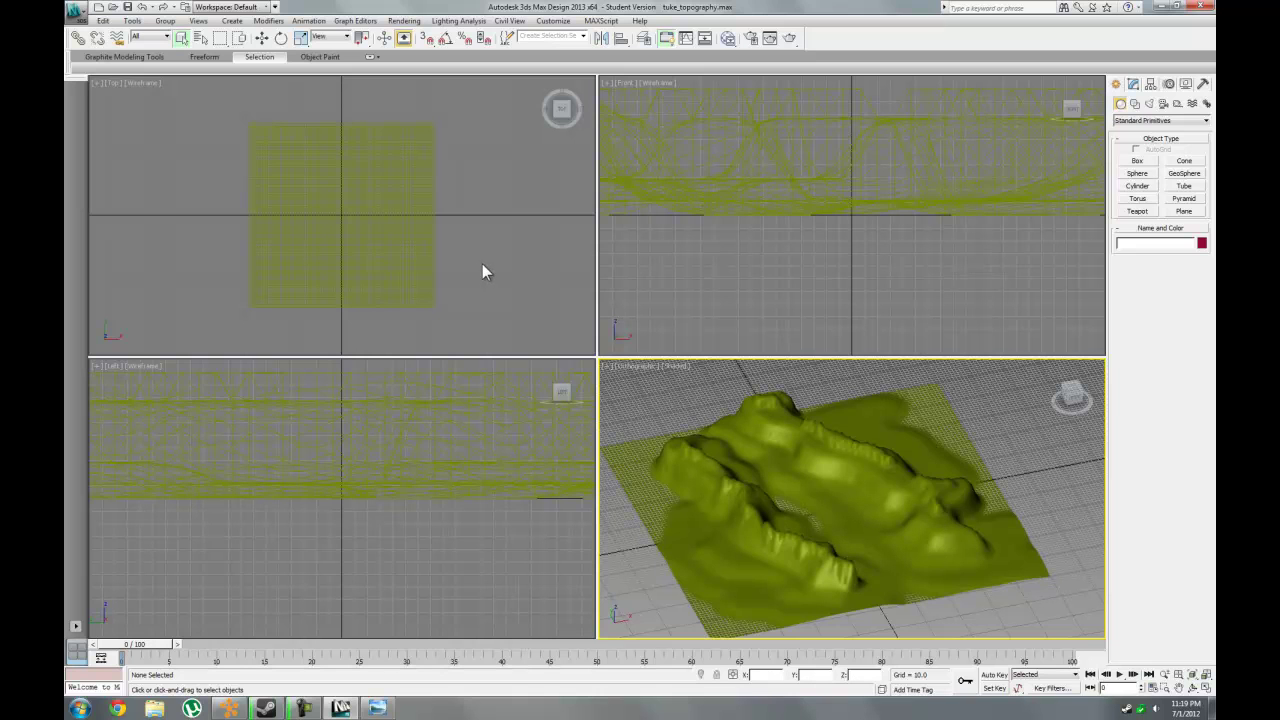
Hide the grid in the top view and switch the shaded orthographic view to Perspective, framed closely on the valley.
scroll(302, 268, up, 2)
key(g)
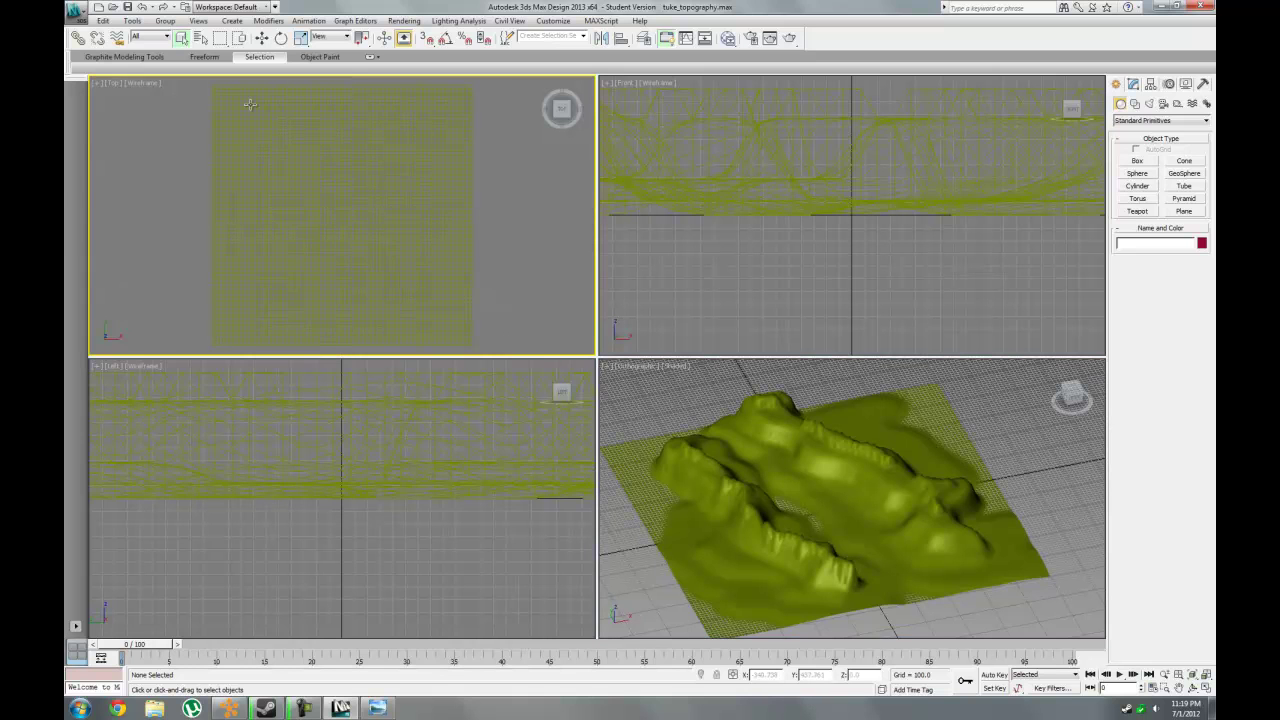
click(1027, 529)
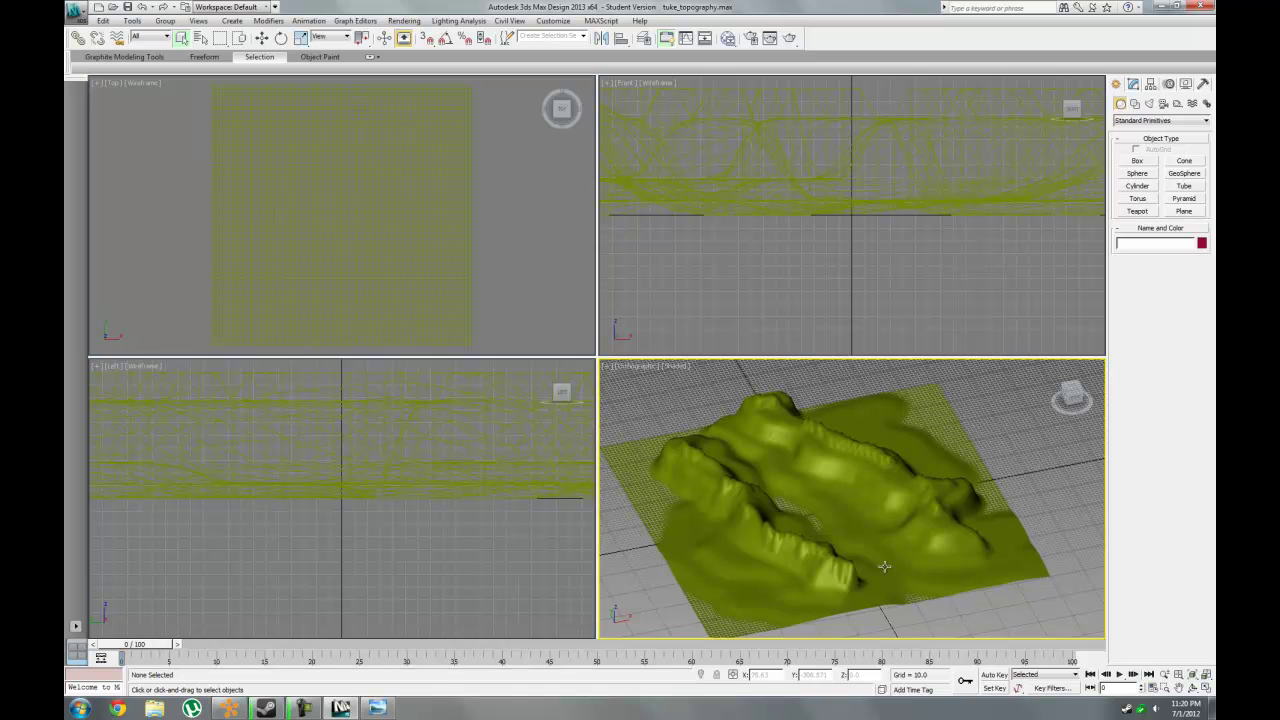
click(1194, 690)
drag(868, 530, 855, 518)
key(p)
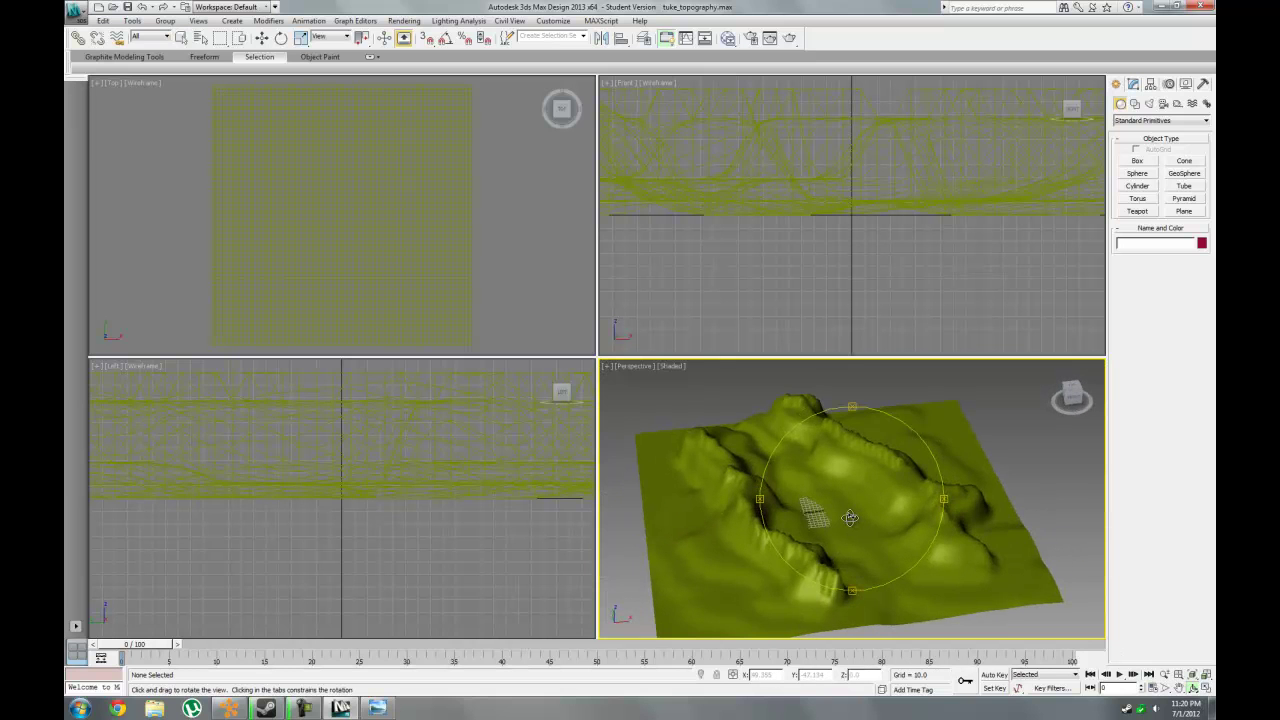
scroll(849, 517, up, 5)
drag(849, 517, 845, 506)
right_click(777, 571)
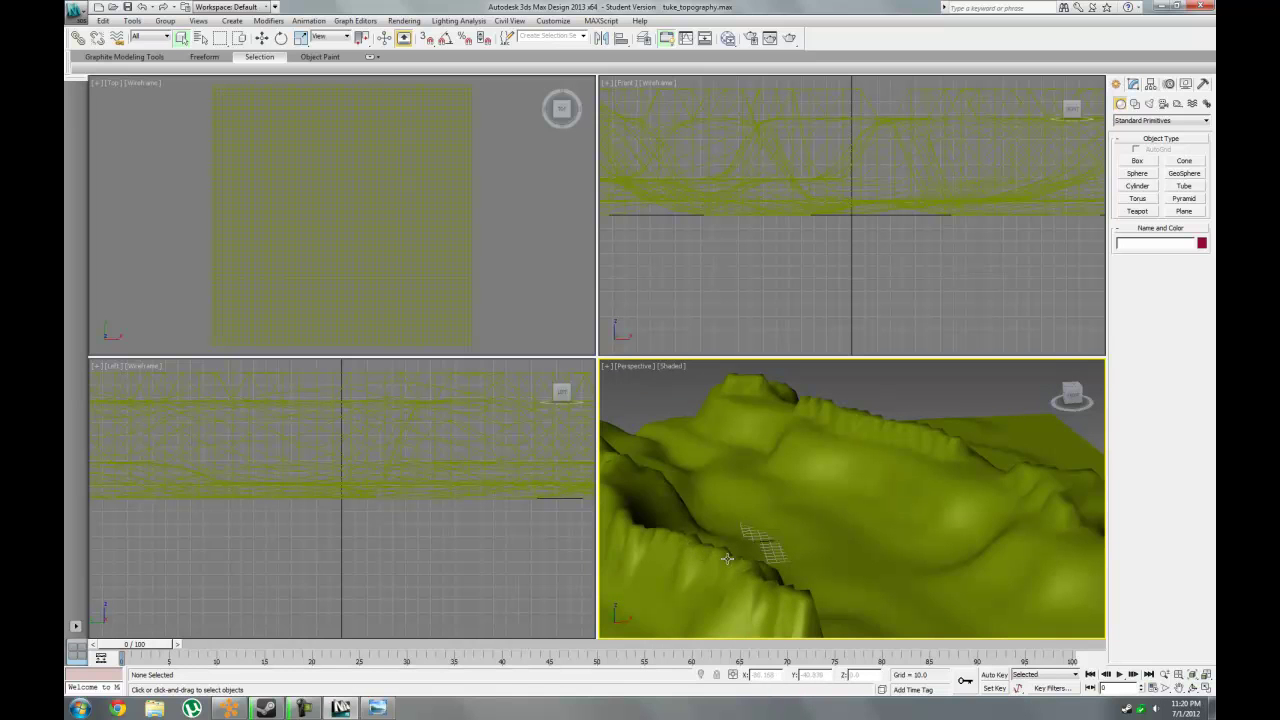
Apply a MeshSmooth modifier to the Terrain object.
click(1133, 84)
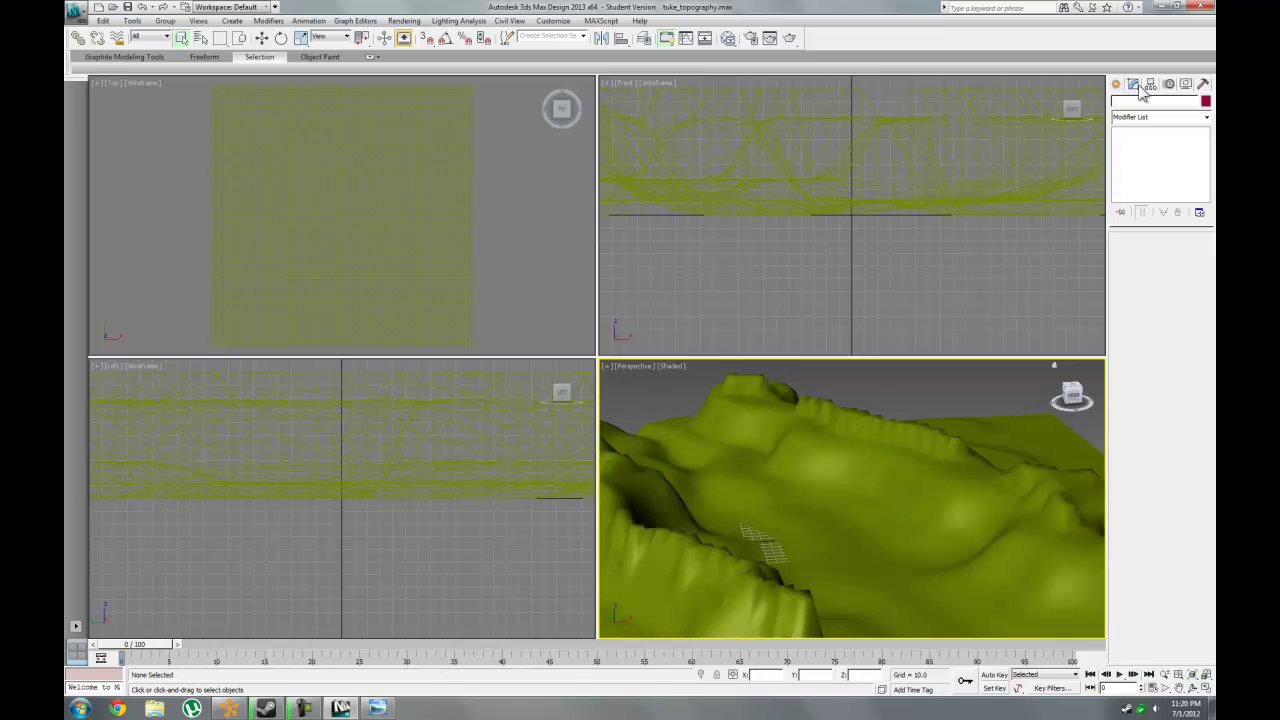
click(915, 431)
click(1160, 117)
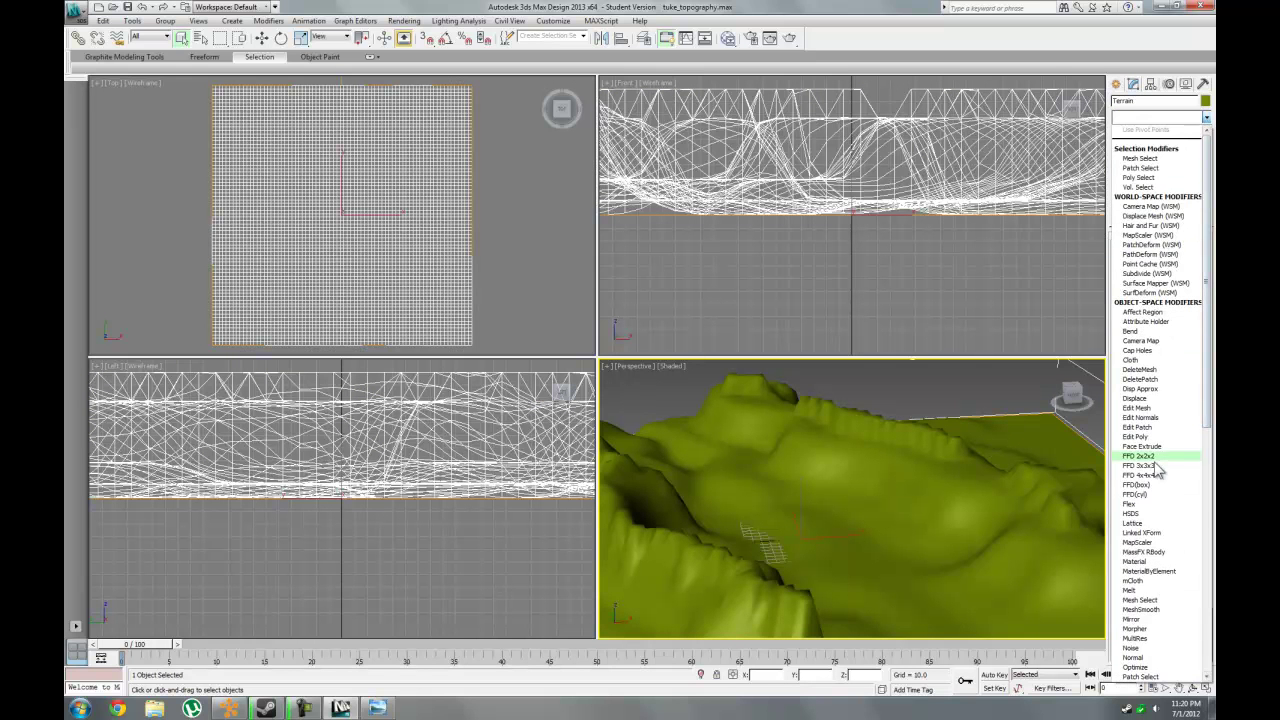
click(1140, 609)
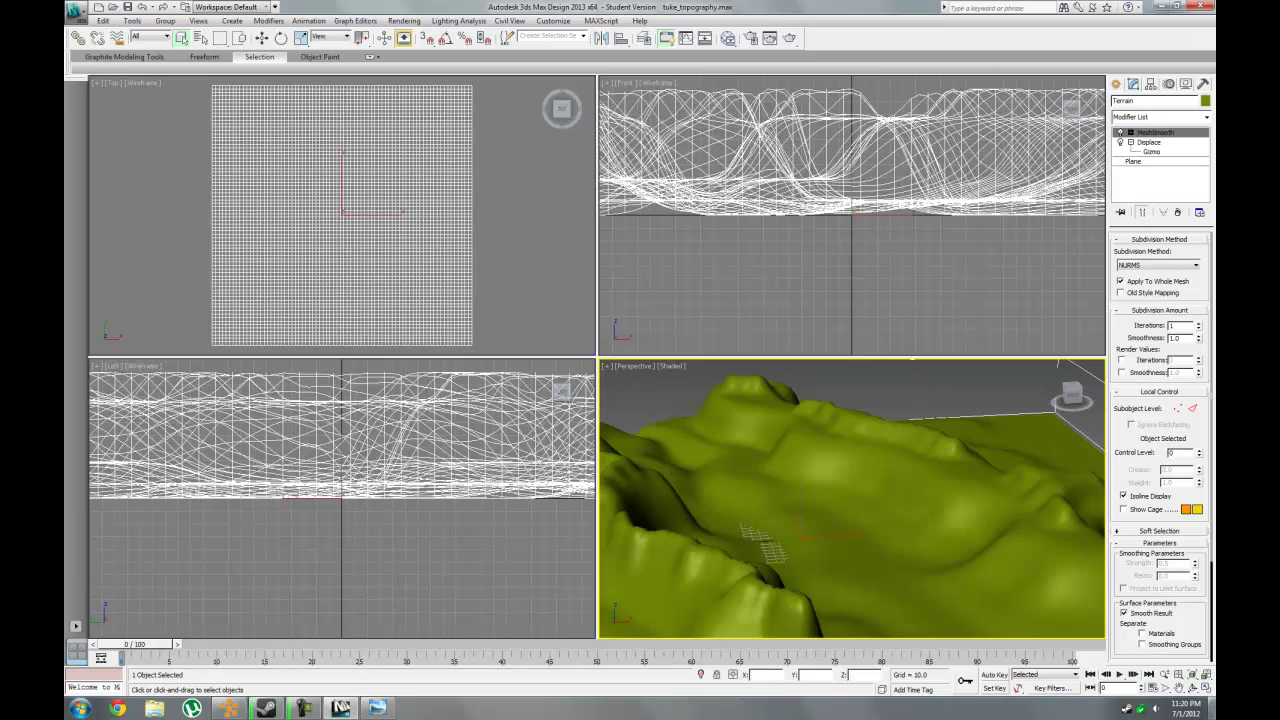
alt+middle_drag(875, 535, 874, 504)
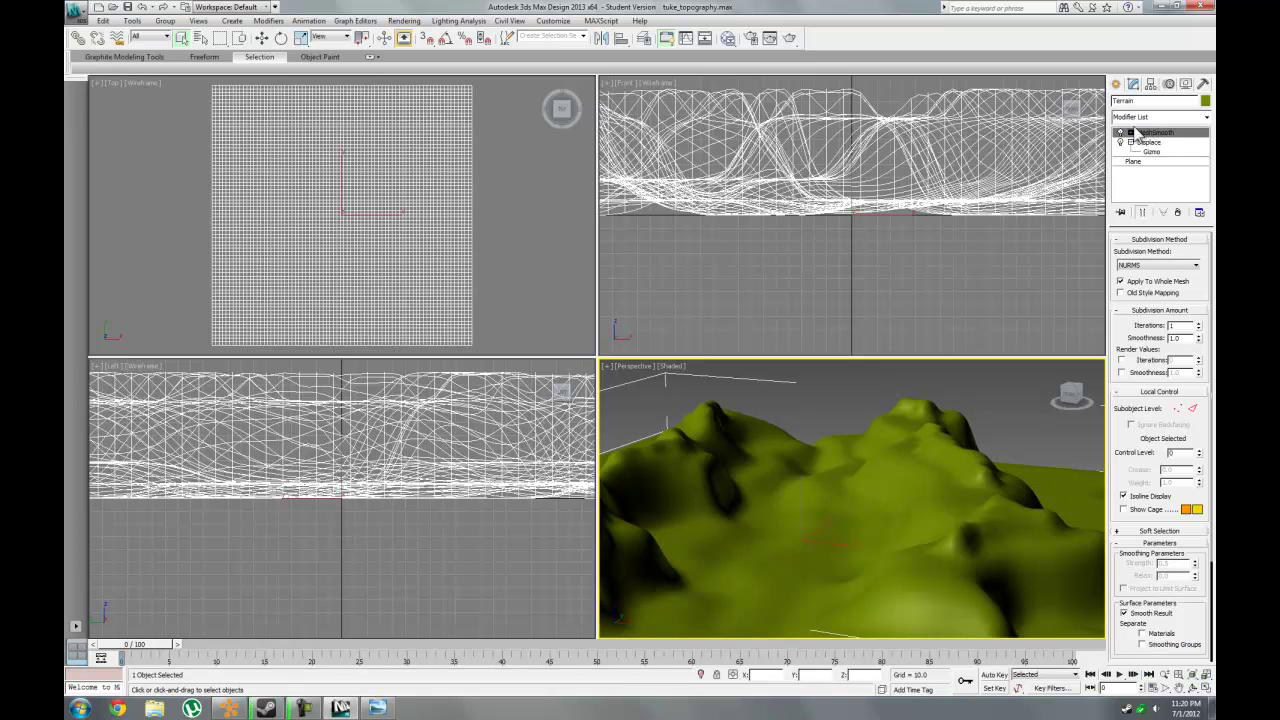
Draw a closed, straight-segmented line along the mountain ridges around the valley floor in the tilted top view.
click(1116, 84)
click(1134, 103)
click(1138, 171)
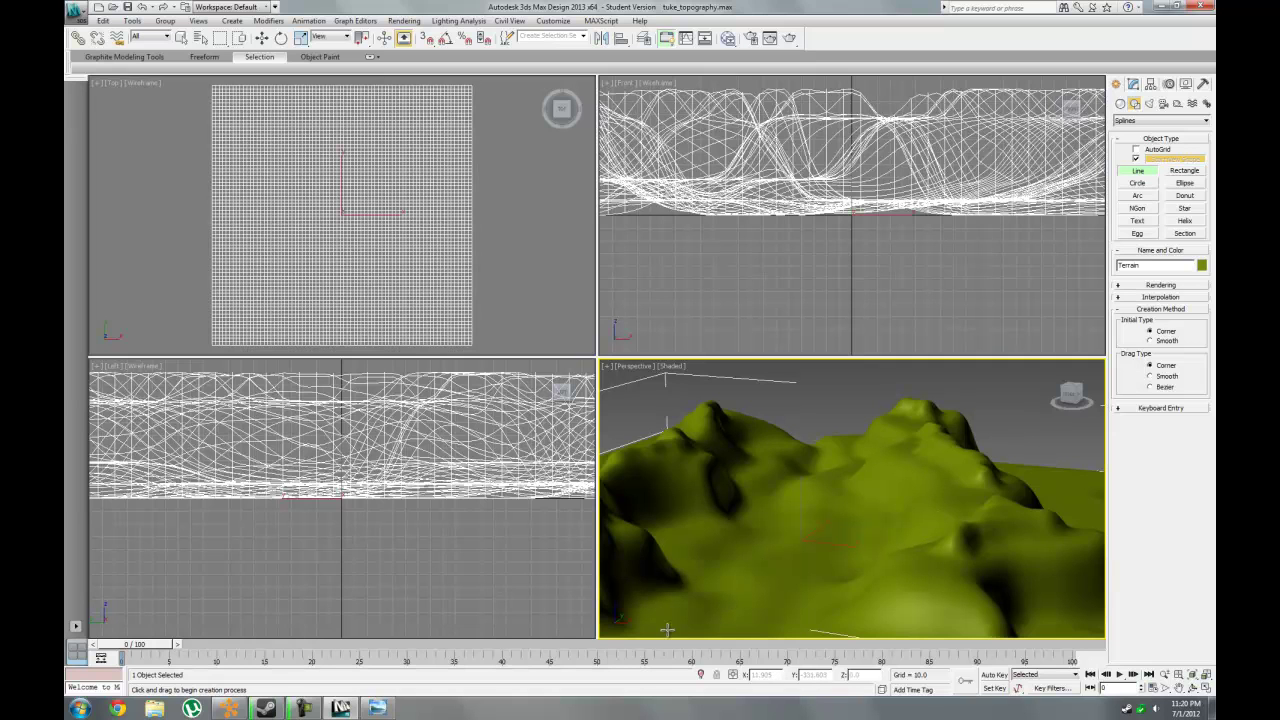
click(1206, 689)
right_click(367, 188)
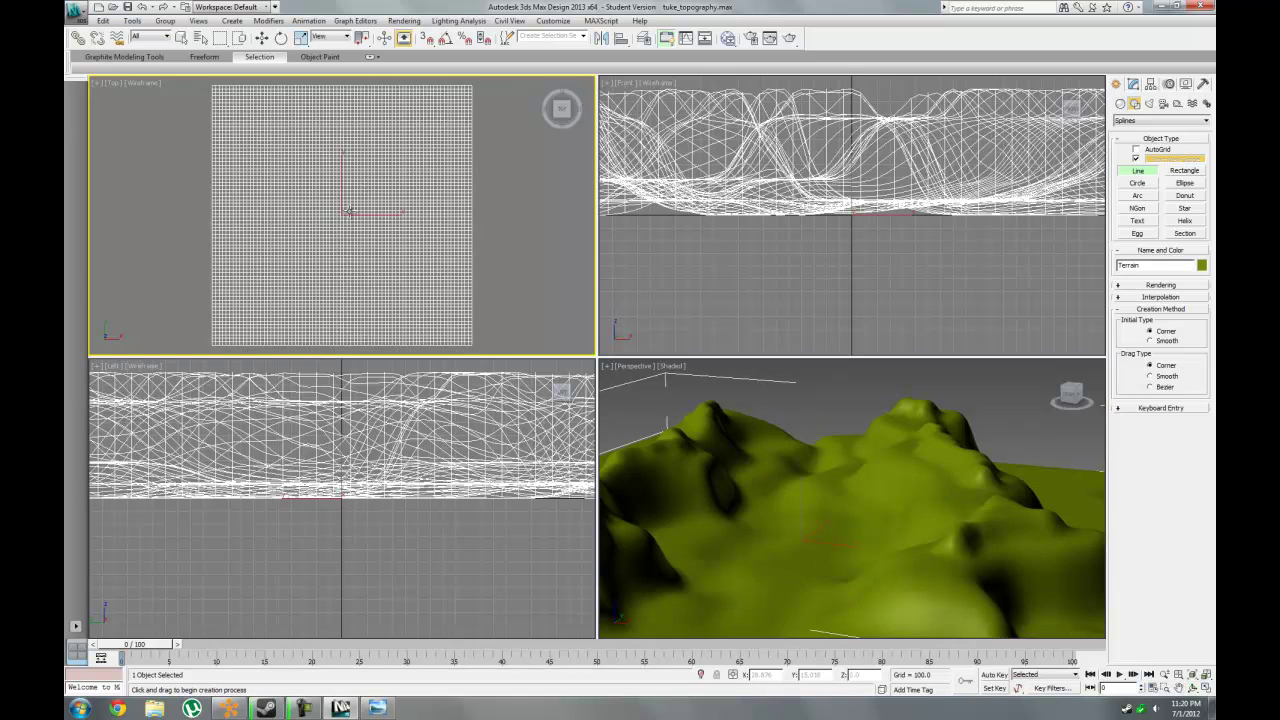
click(1206, 689)
drag(410, 245, 327, 182)
right_click(356, 176)
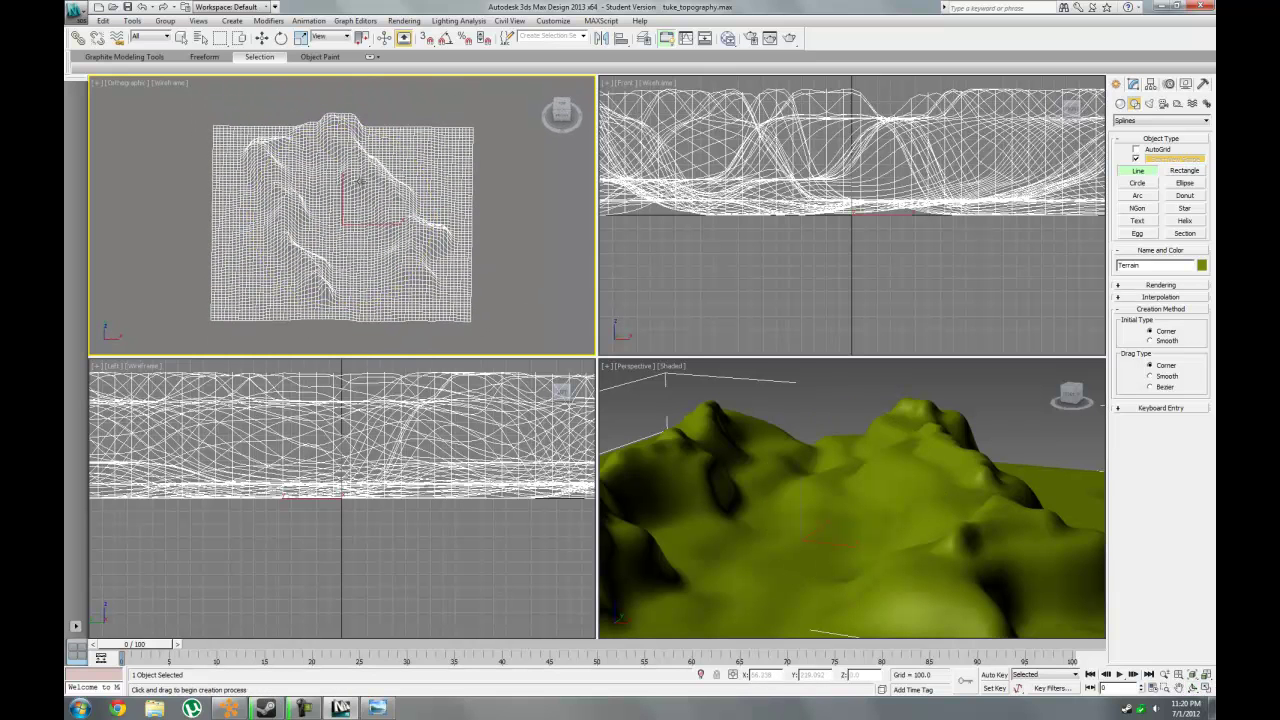
click(408, 295)
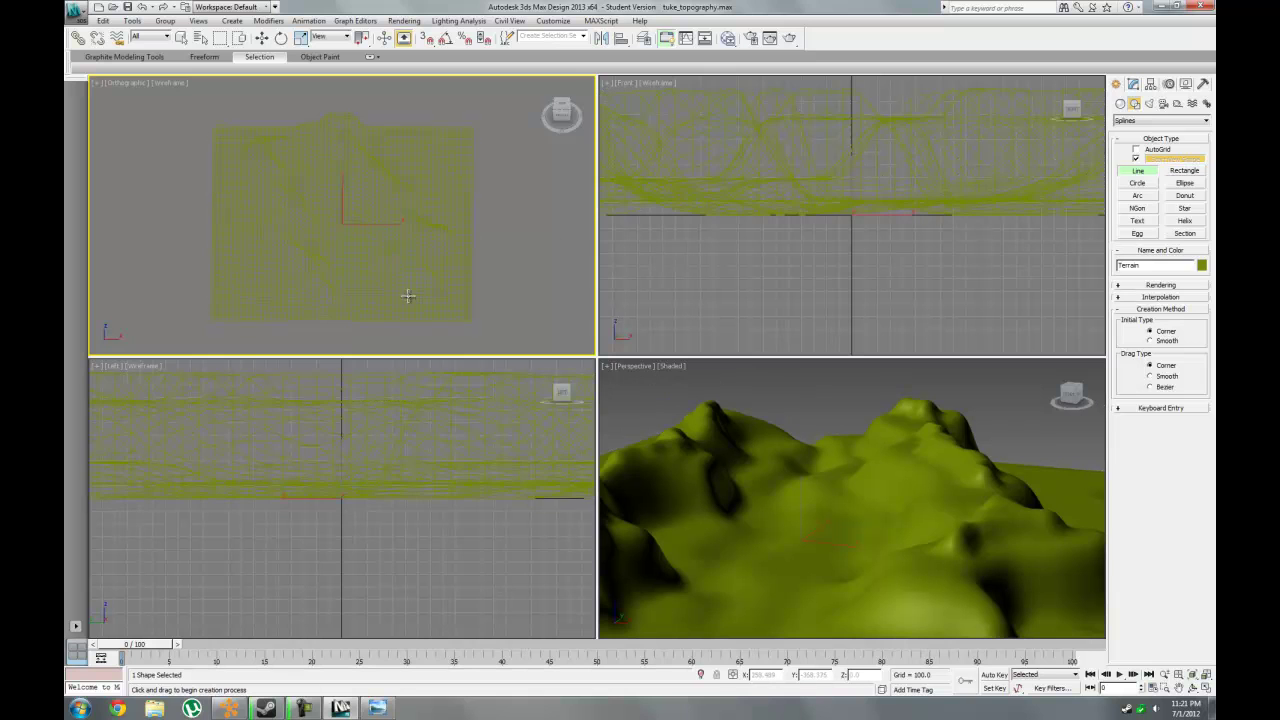
click(411, 259)
click(420, 235)
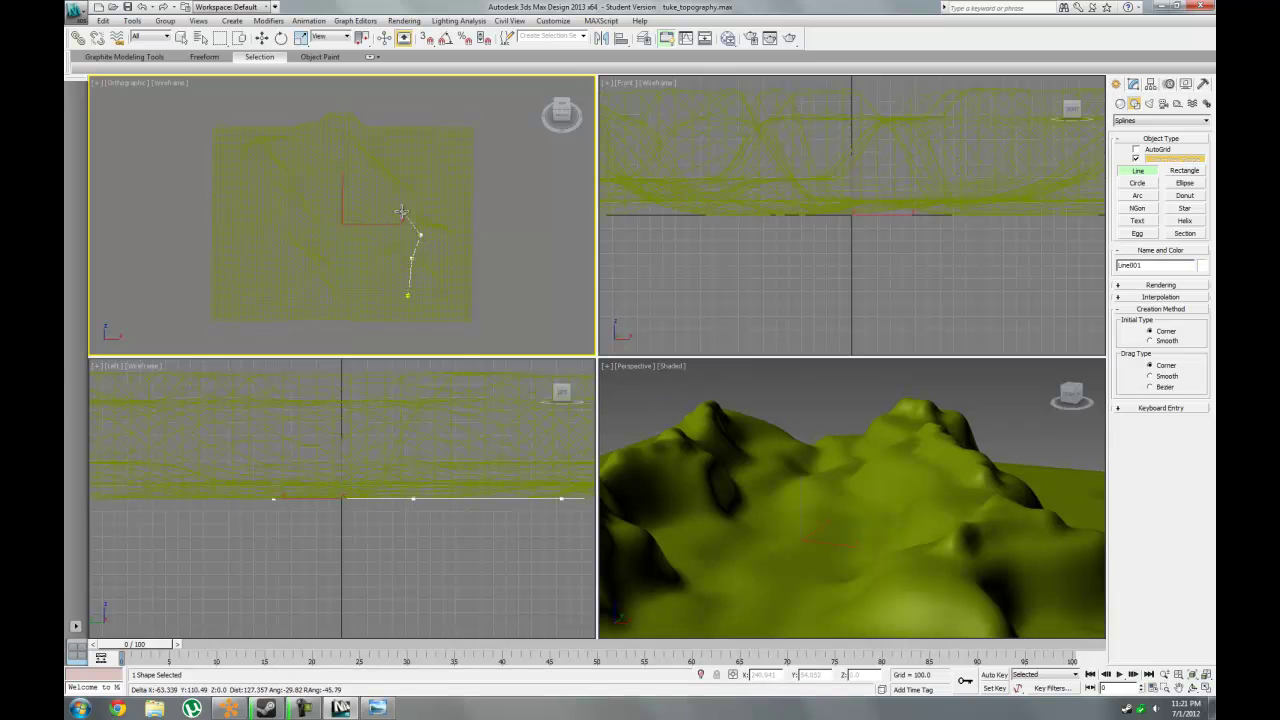
click(377, 175)
click(337, 129)
click(255, 132)
click(276, 191)
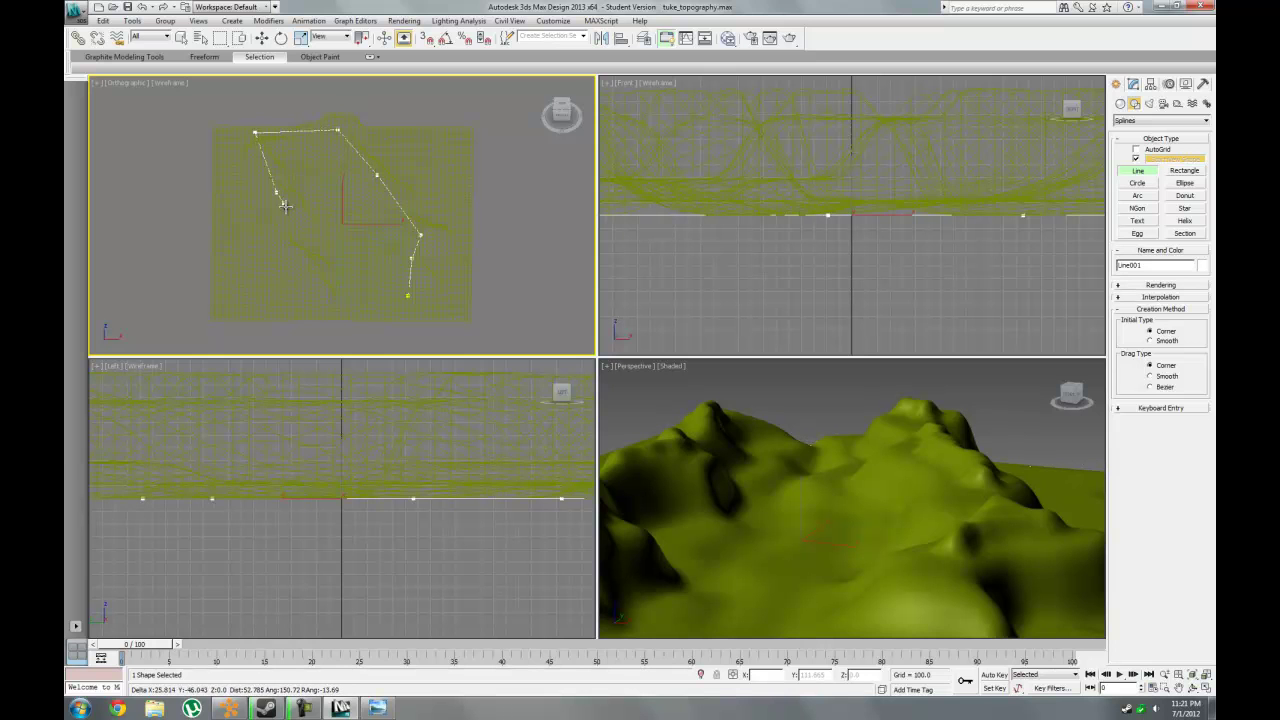
click(280, 245)
click(321, 294)
click(408, 296)
click(623, 390)
middle_drag(391, 254, 413, 280)
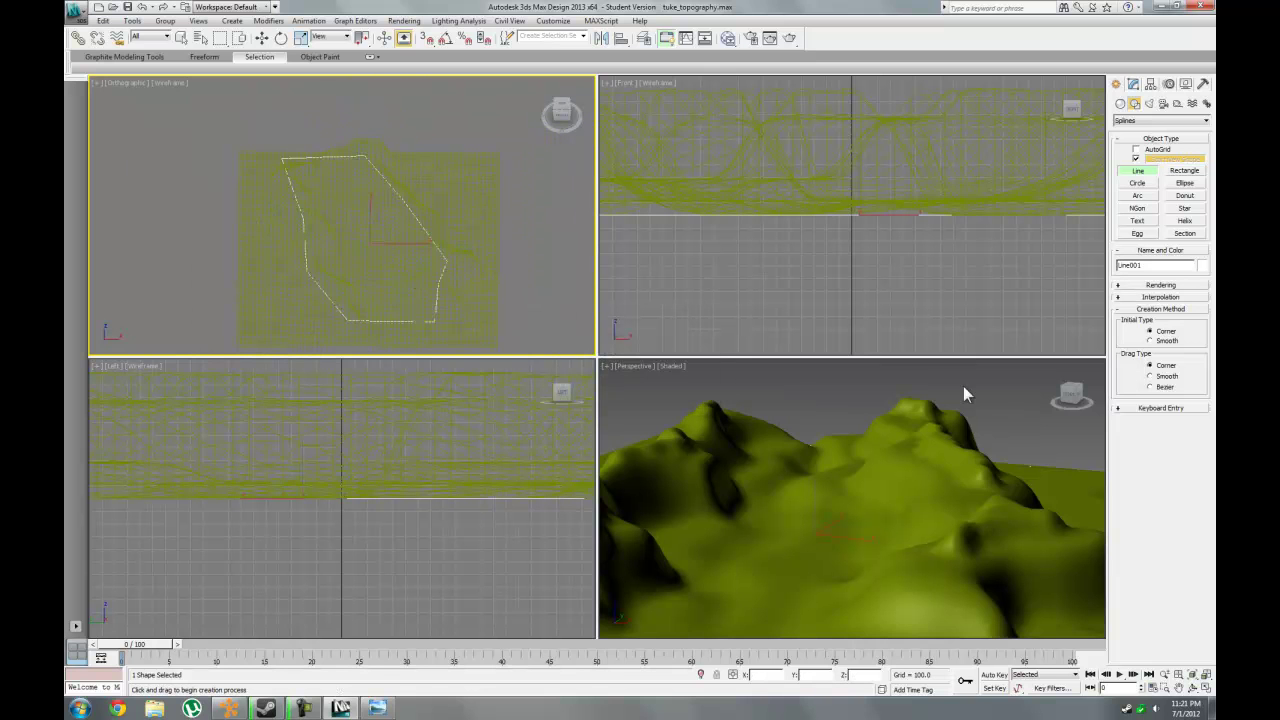
right_click(779, 405)
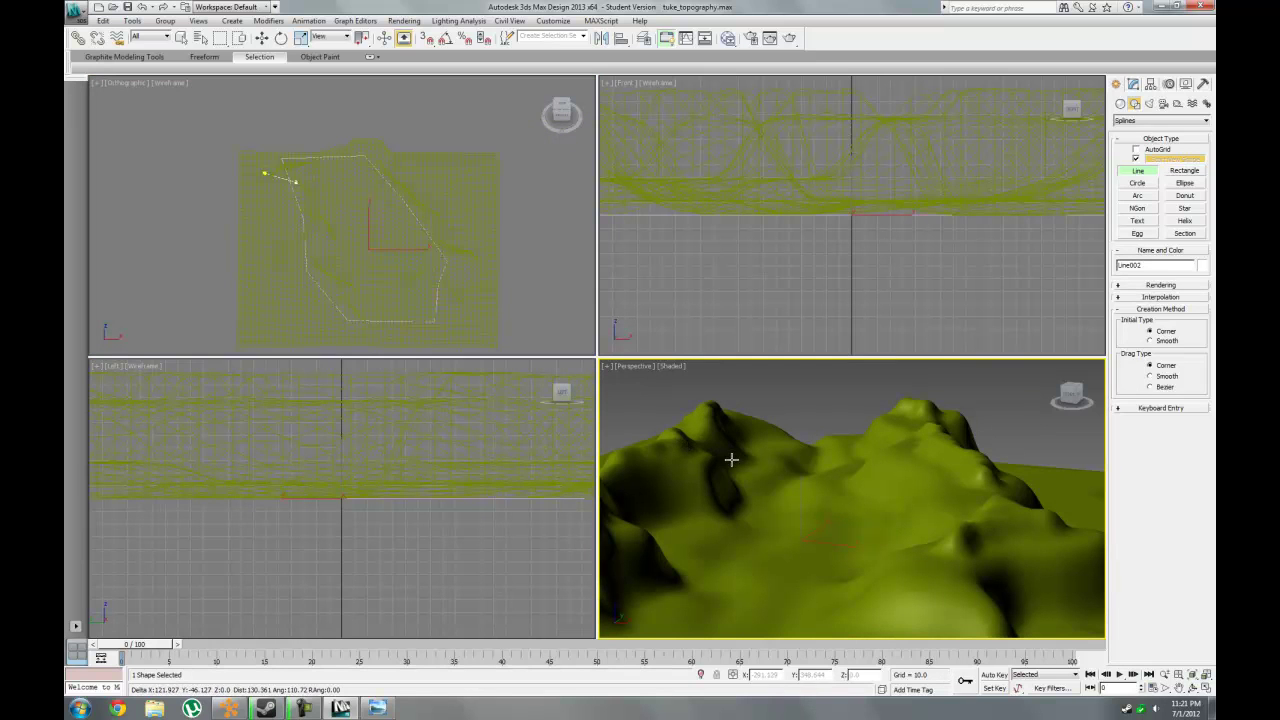
right_click(726, 455)
Change the Terrain object's color to green.
click(744, 447)
click(1201, 265)
click(617, 340)
click(700, 418)
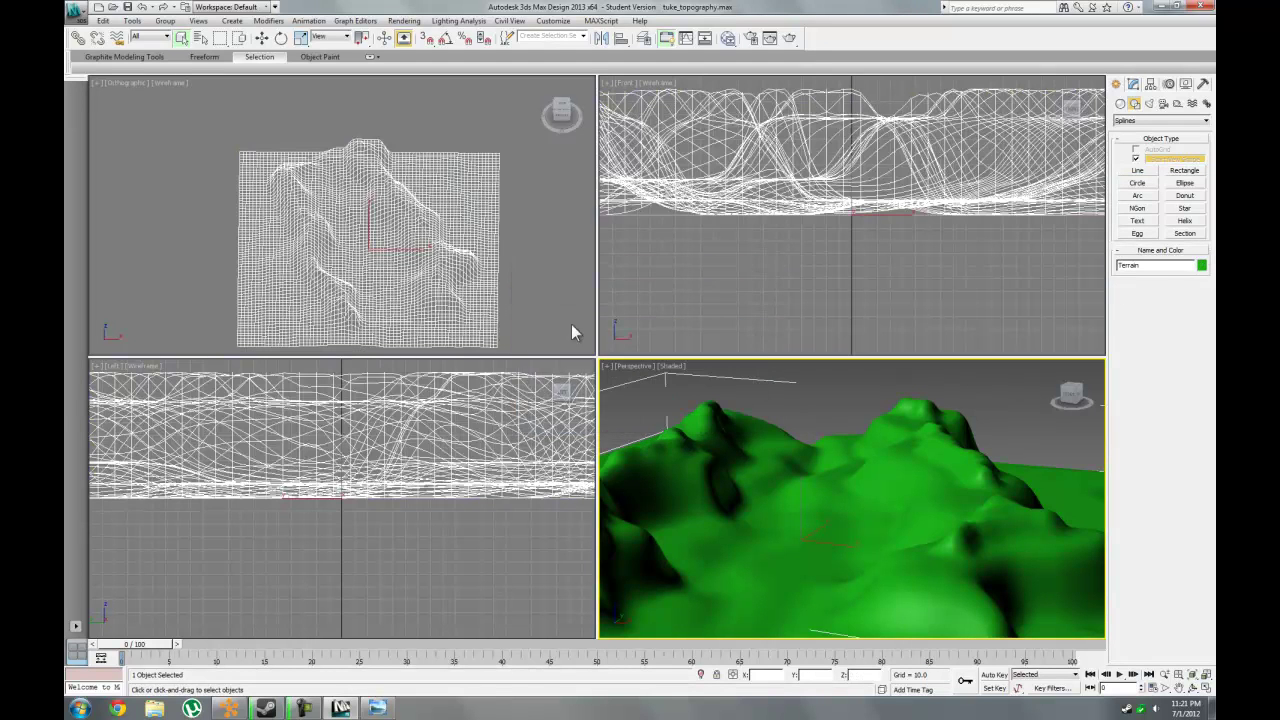
Rename the closed line around the valley as Water Level.
click(534, 288)
key(alt+w)
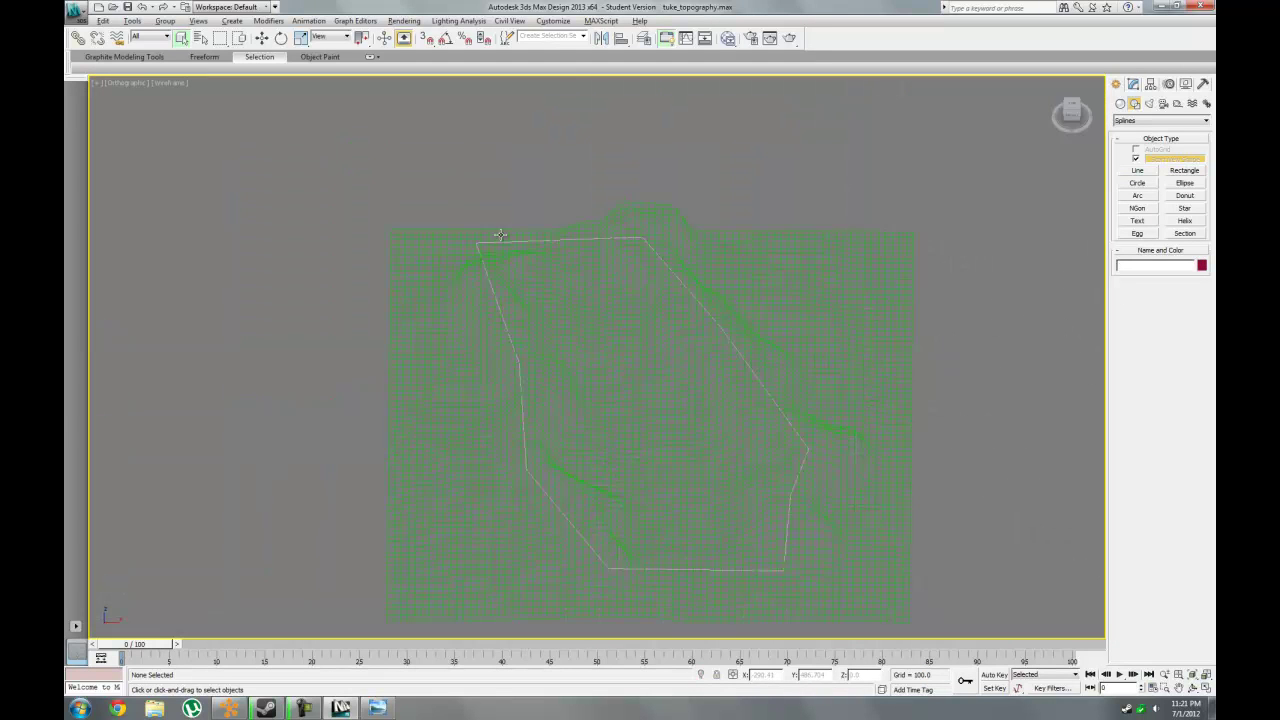
click(1192, 688)
drag(700, 425, 588, 314)
key(alt+w)
right_click(851, 450)
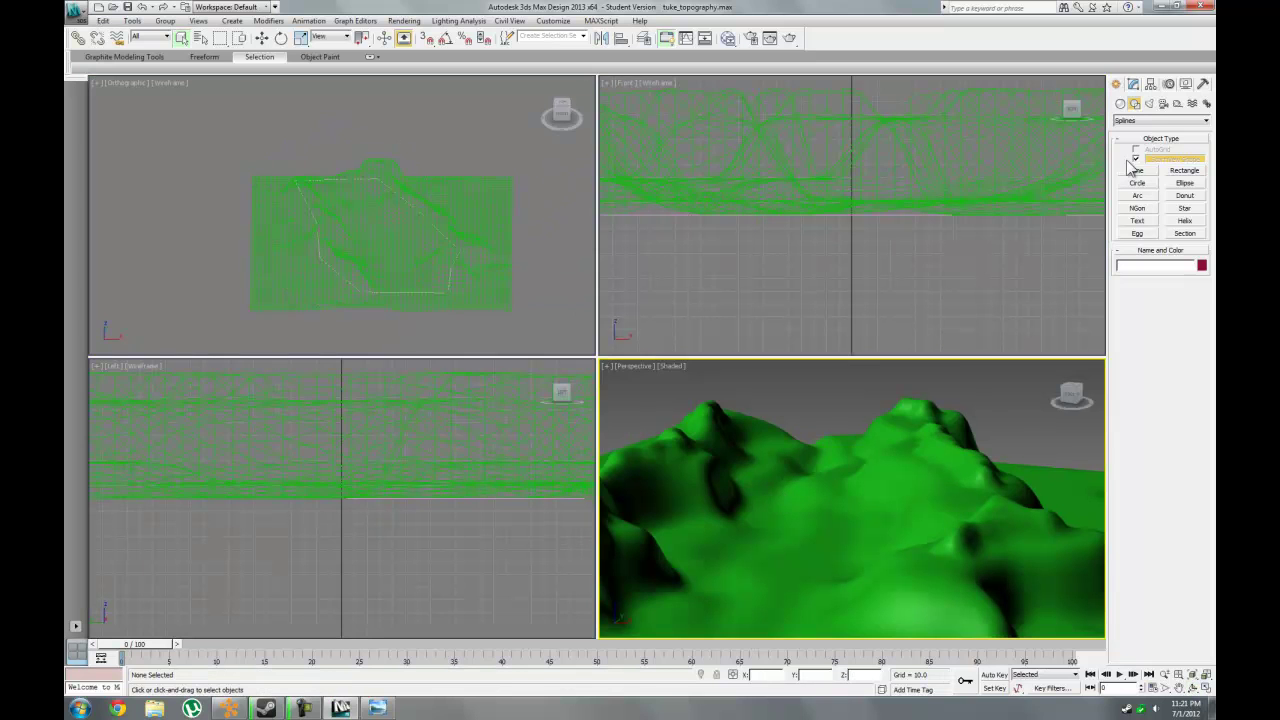
click(340, 275)
click(340, 275)
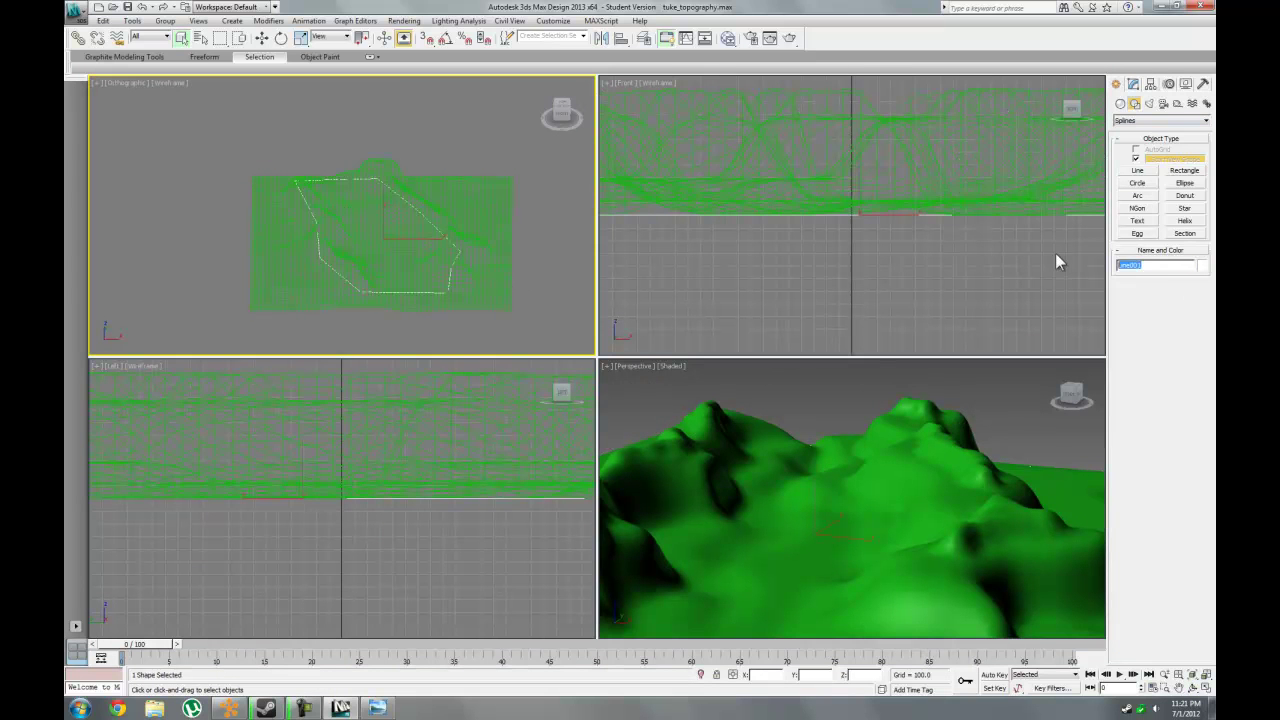
text(Water Level)
Apply a Cap Holes modifier to the Water Level line to fill it with a surface.
click(1134, 84)
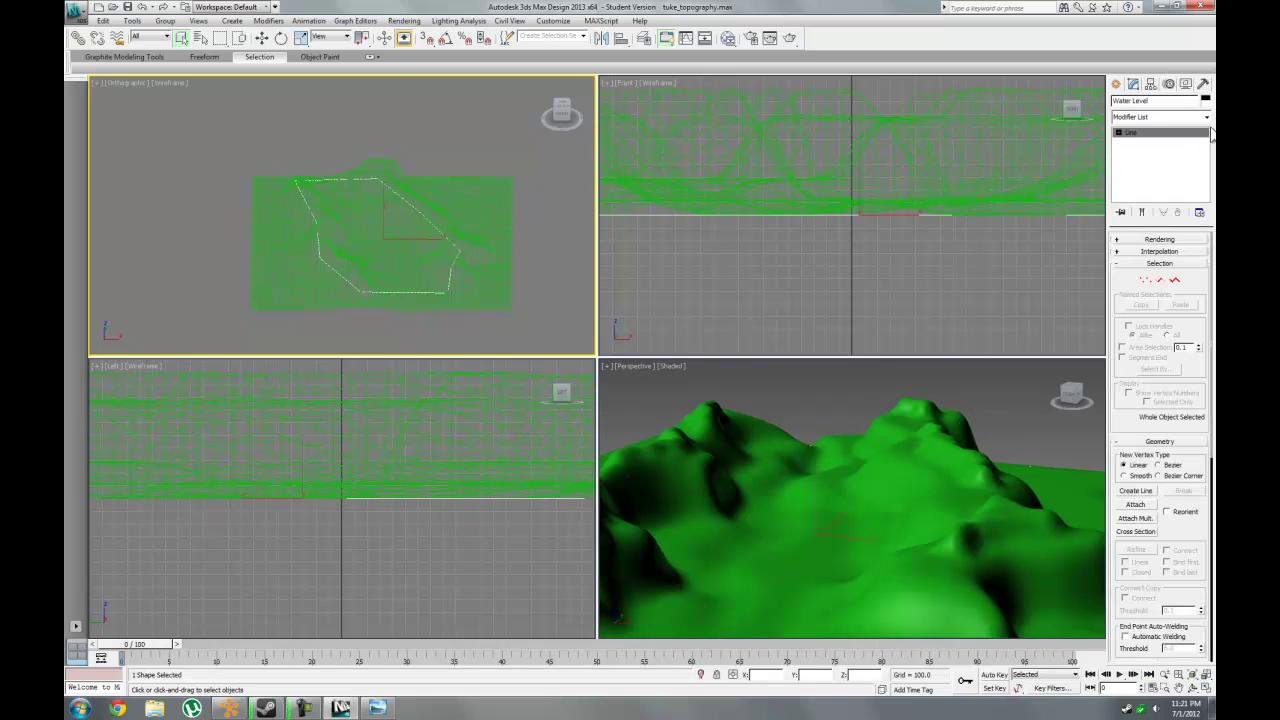
click(1207, 117)
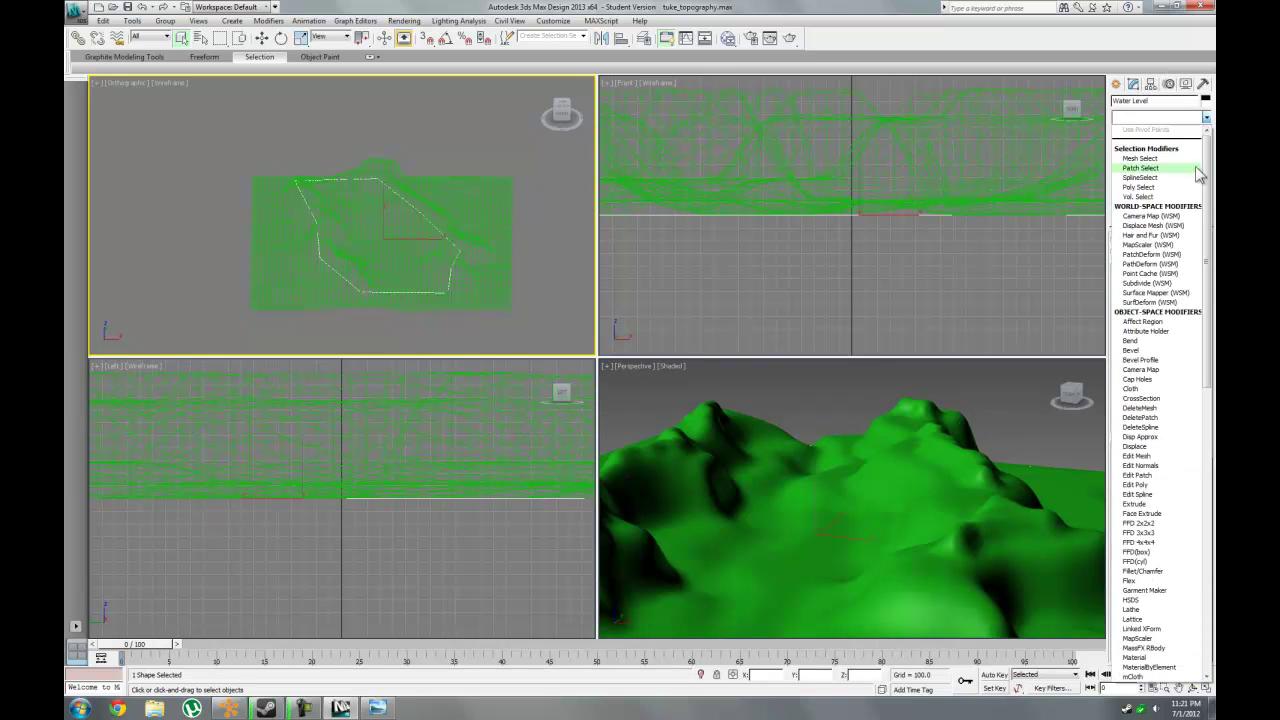
click(1170, 379)
Move the Water Level surface vertically to a Z height of about 19.6 between the two mountain ridges.
click(262, 39)
right_click(785, 454)
drag(814, 490, 795, 458)
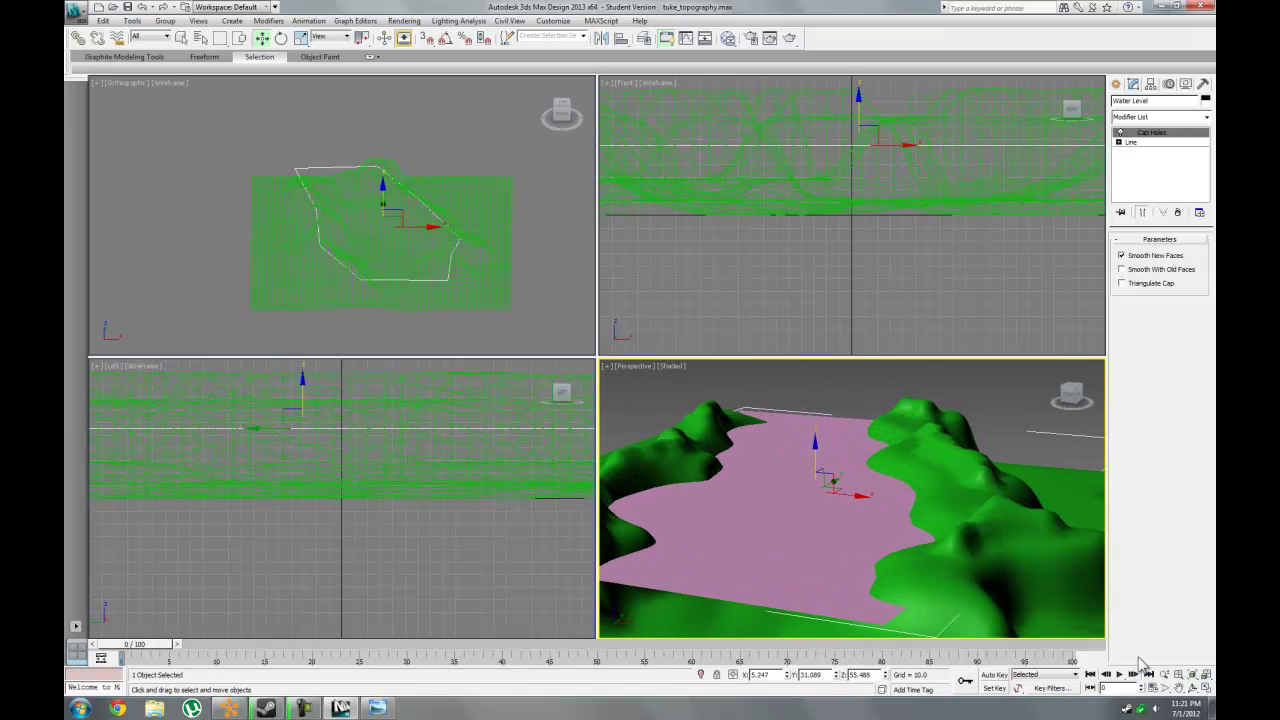
key(alt+w)
key(ctrl+r)
drag(609, 403, 630, 358)
key(w)
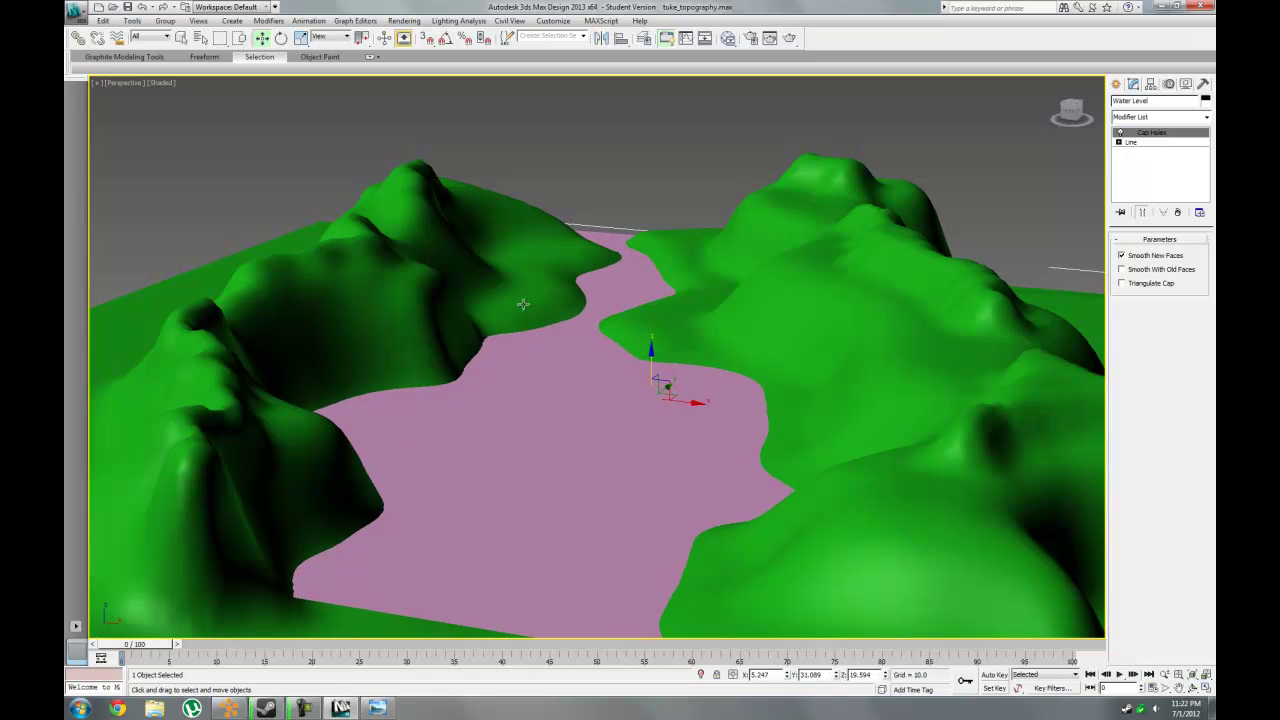
middle_drag(586, 300, 597, 298)
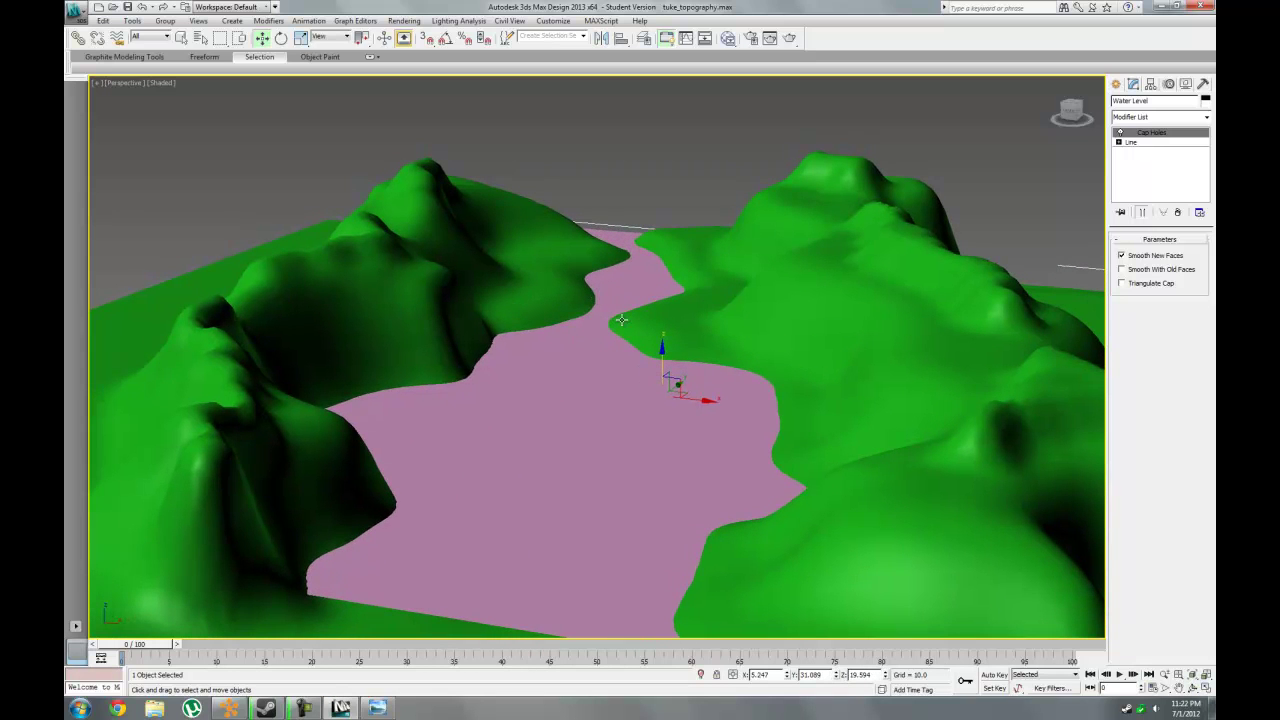
Show edged faces in the viewport and apply a Tessellate modifier to the Water Level surface.
key(F4)
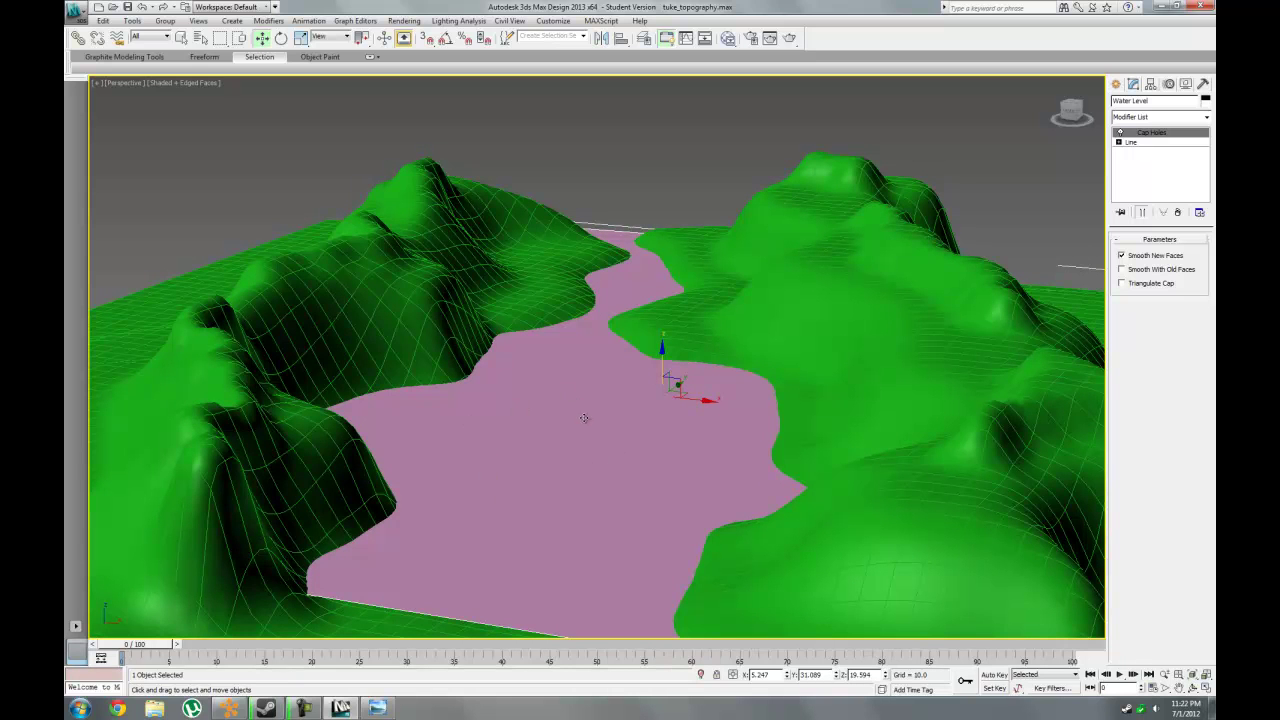
click(1153, 118)
drag(1206, 186, 1206, 372)
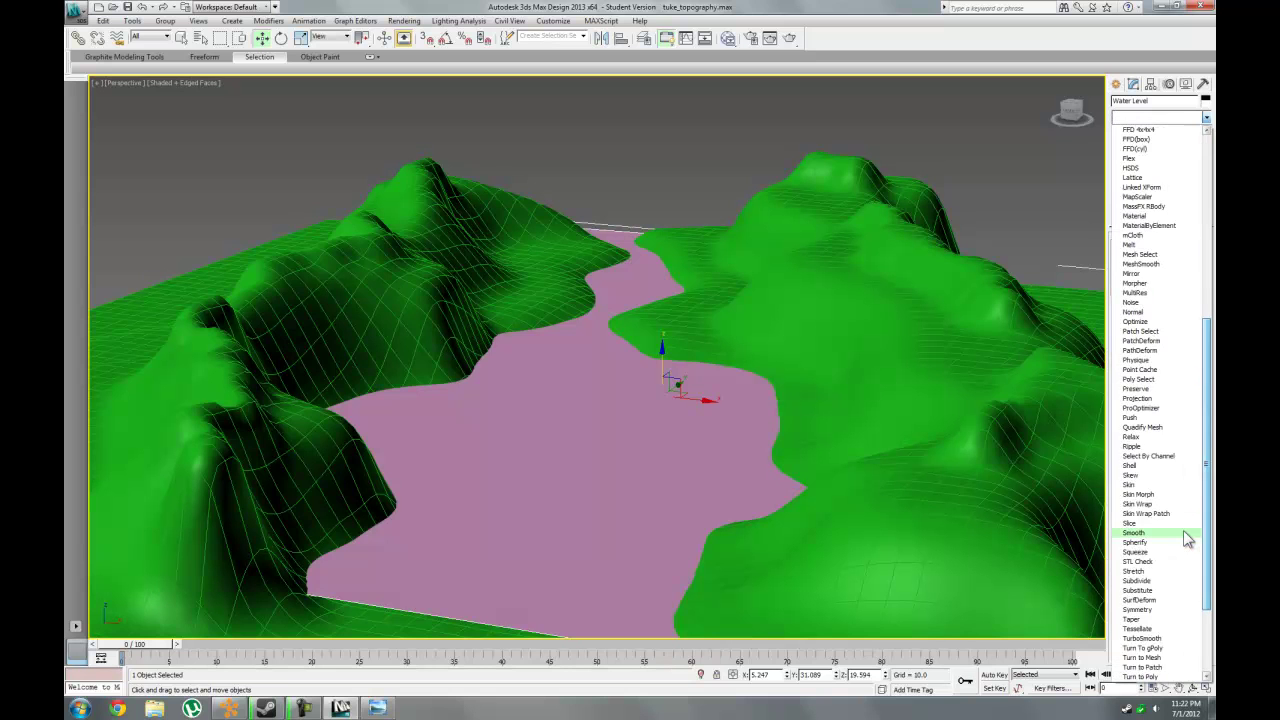
click(1140, 628)
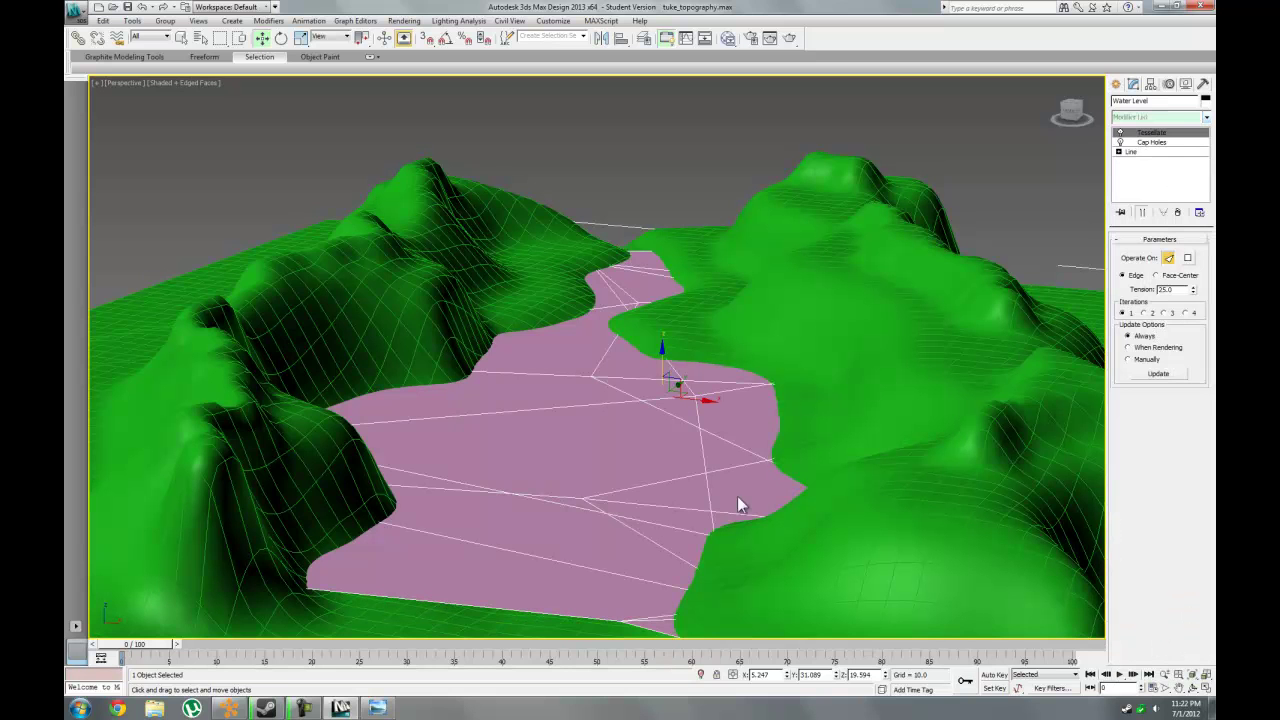
Try the Tessellate iteration and Face-Center options, settling on 4 iterations in Edge mode operating on polygons.
click(1160, 314)
click(1186, 313)
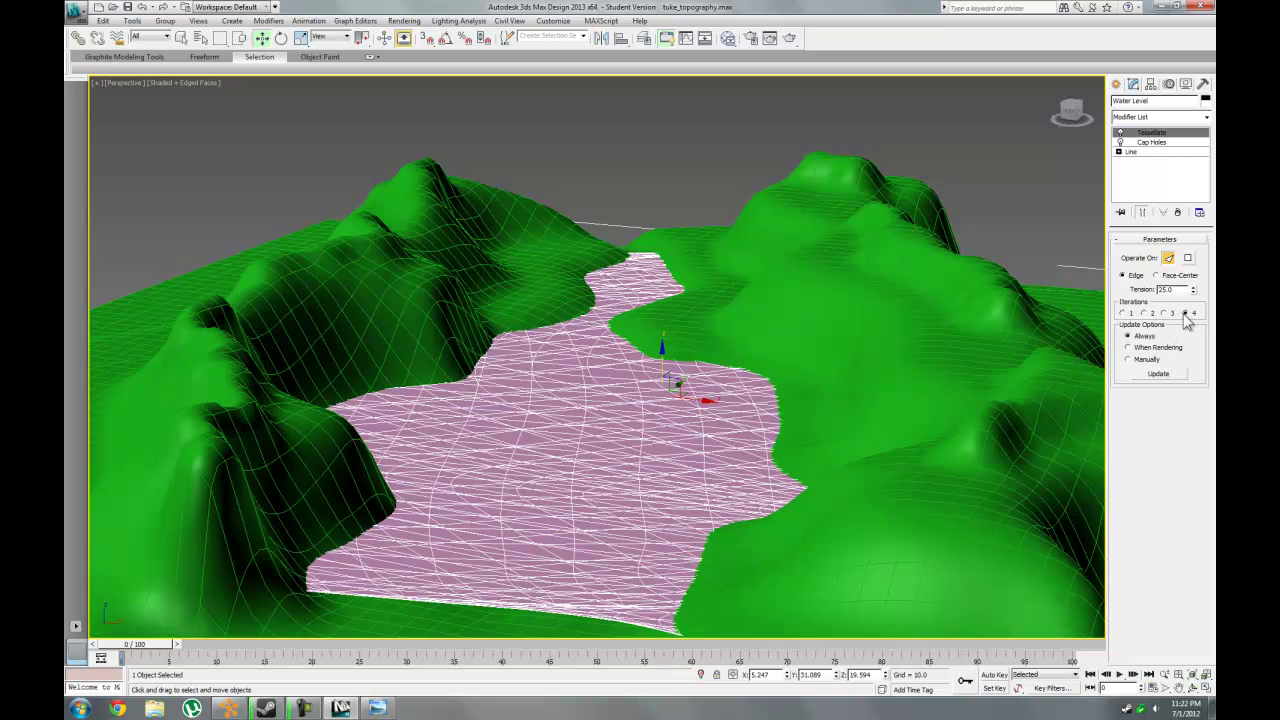
click(1122, 313)
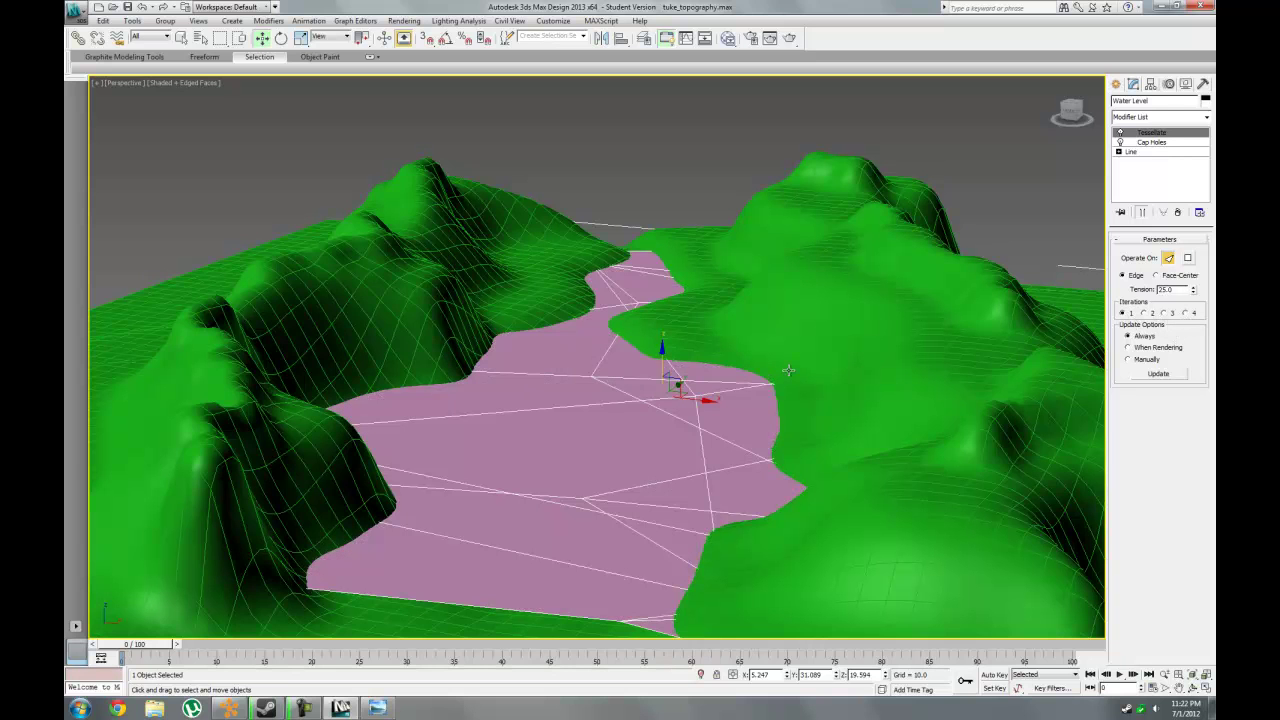
click(1156, 314)
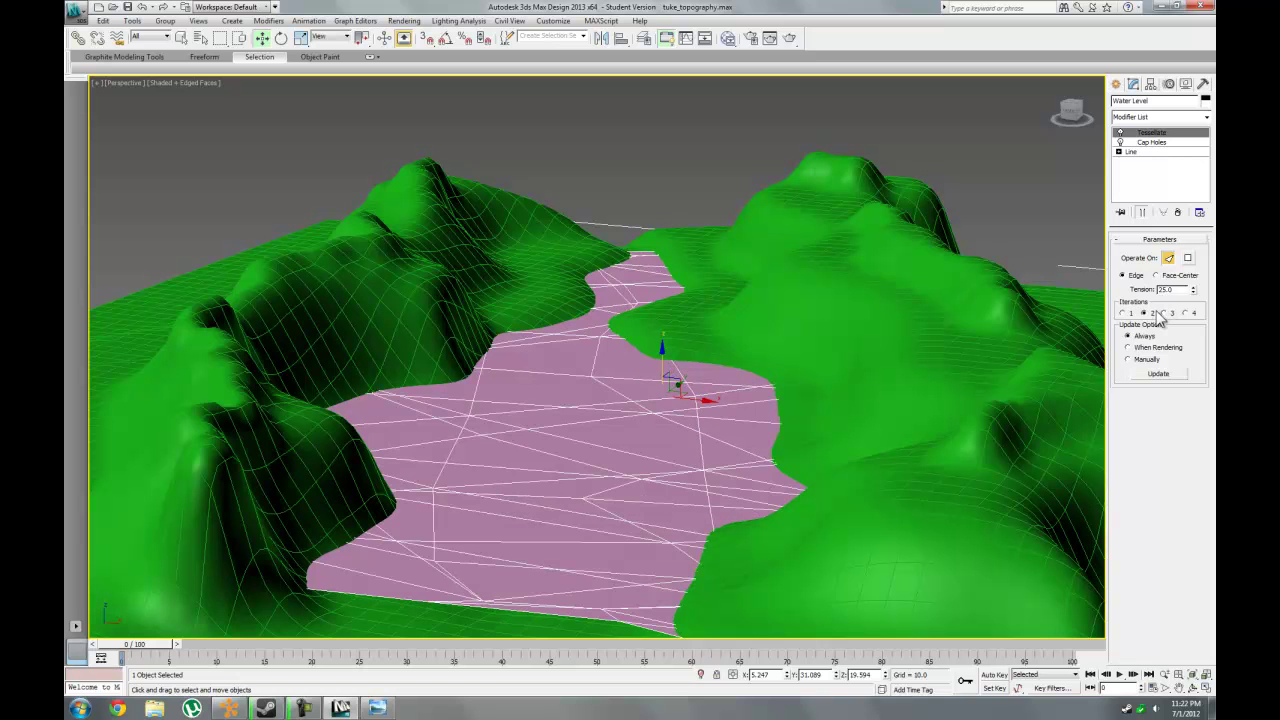
click(1172, 313)
click(1187, 313)
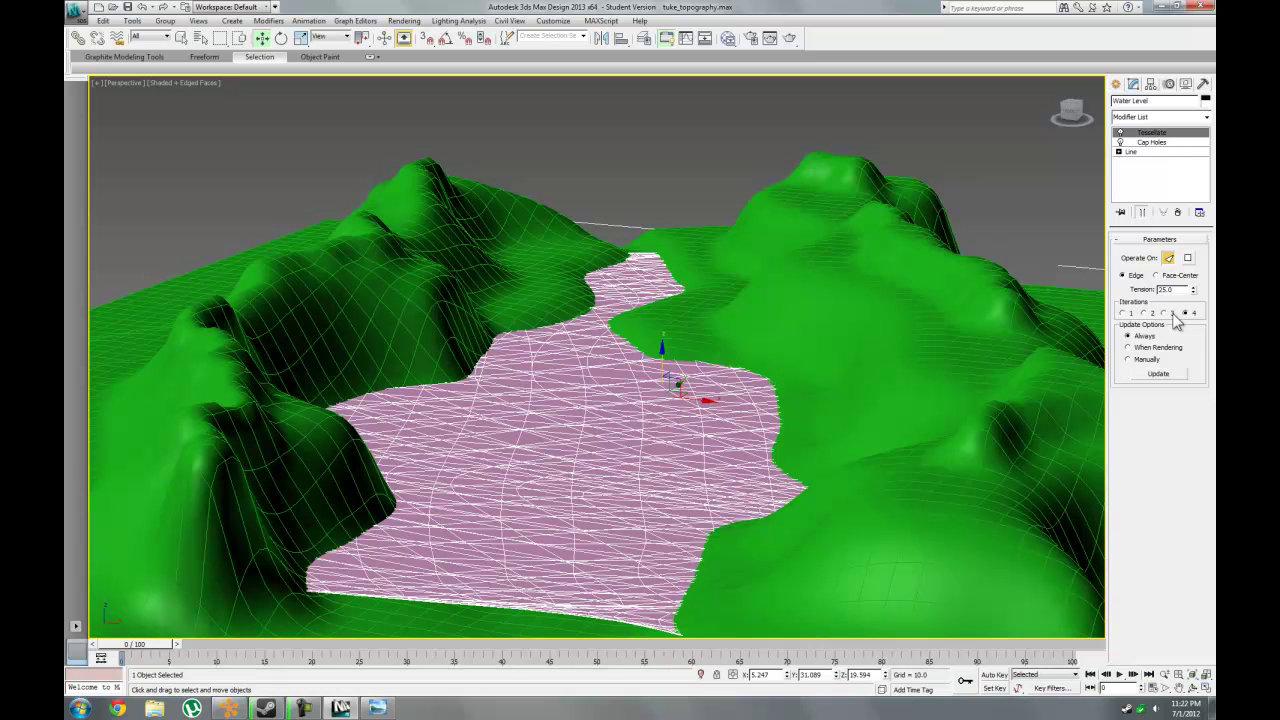
click(1173, 313)
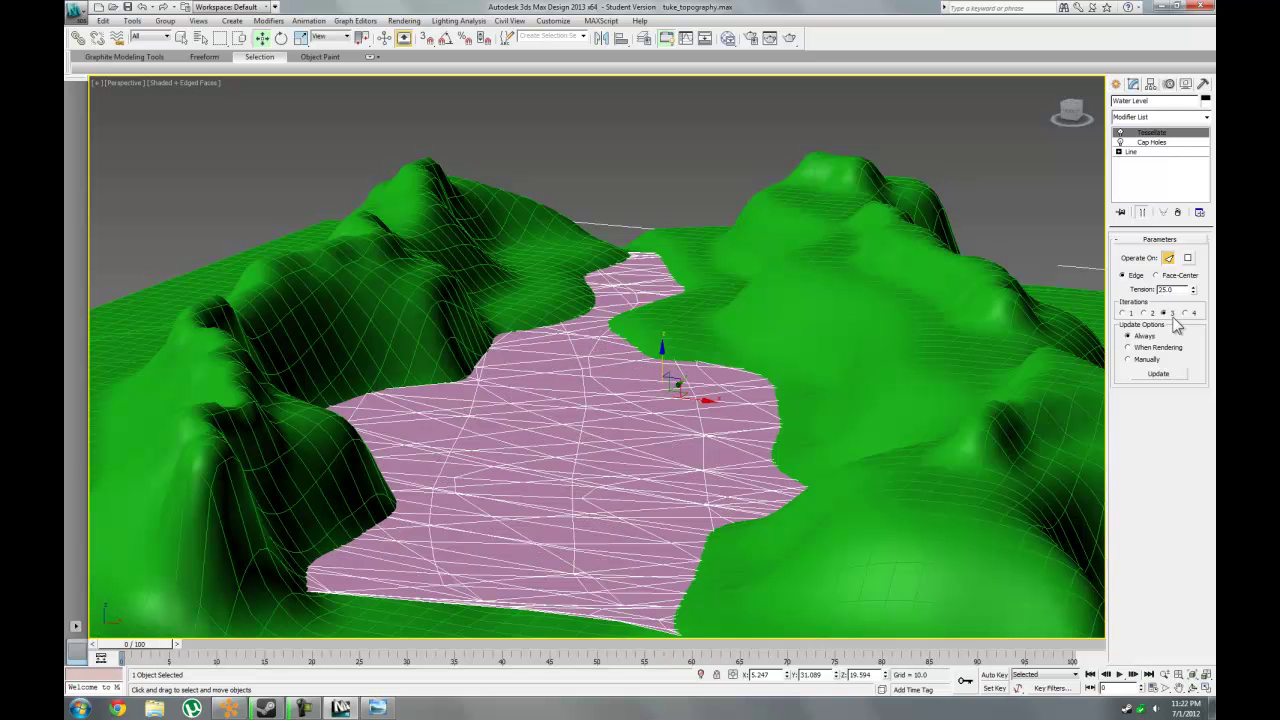
click(1186, 313)
click(1180, 276)
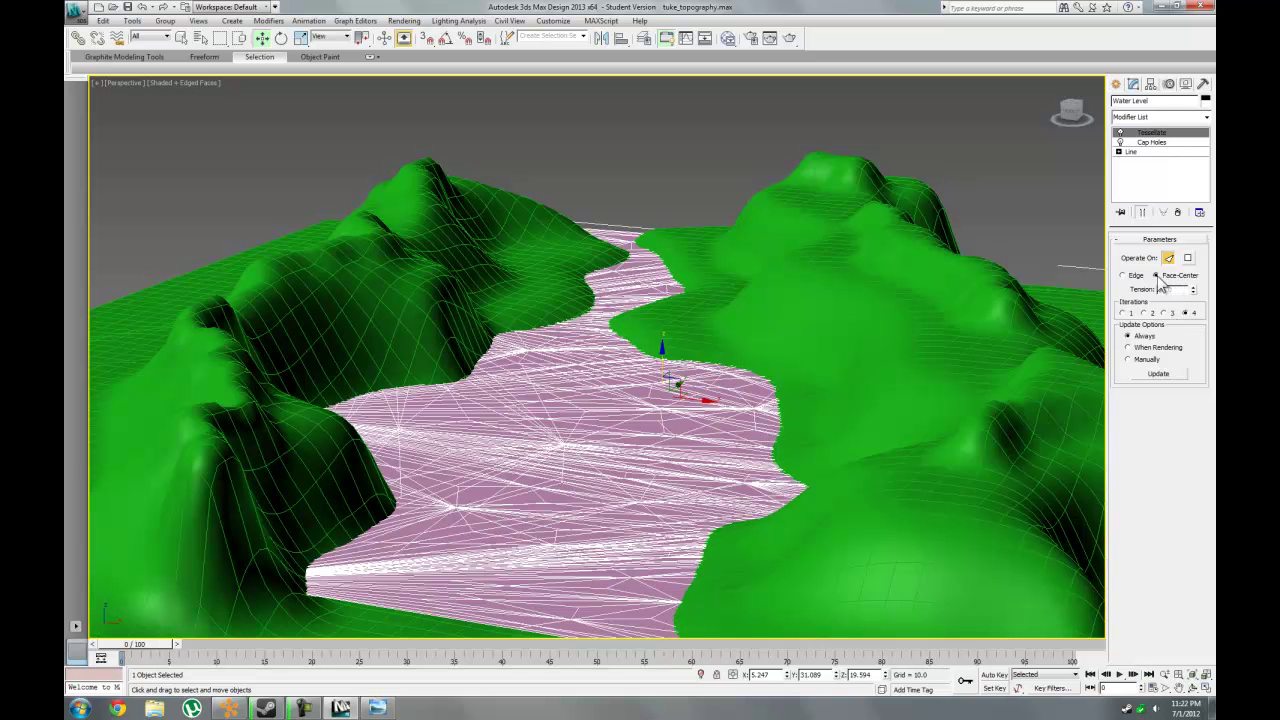
click(1136, 276)
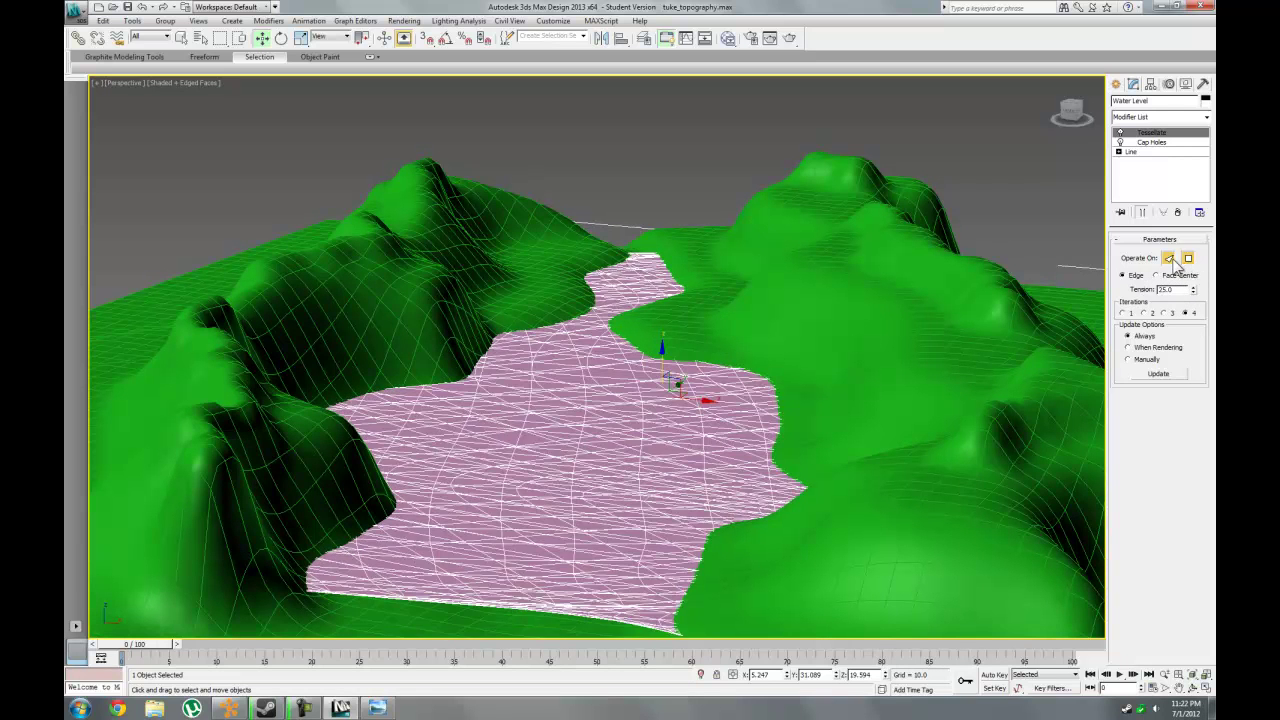
click(1190, 259)
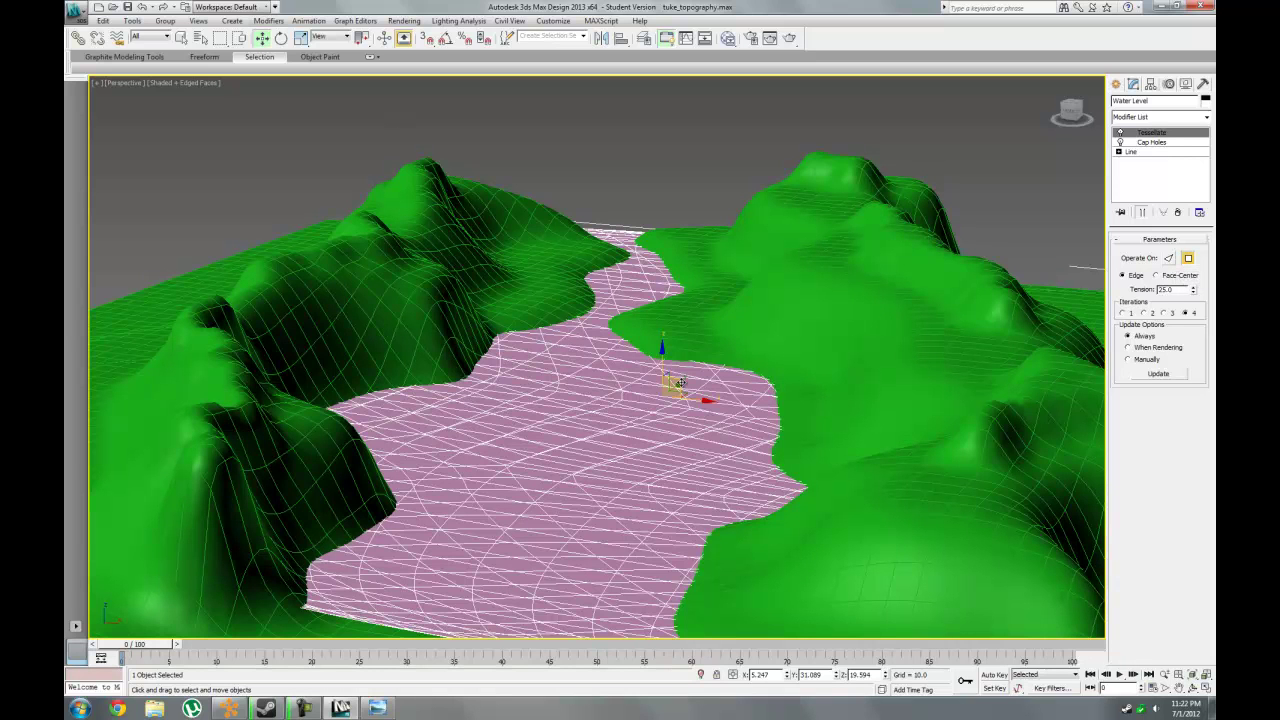
Shift the Water Level surface horizontally along the Y axis to about 10.3 so it fits the valley.
drag(675, 383, 455, 517)
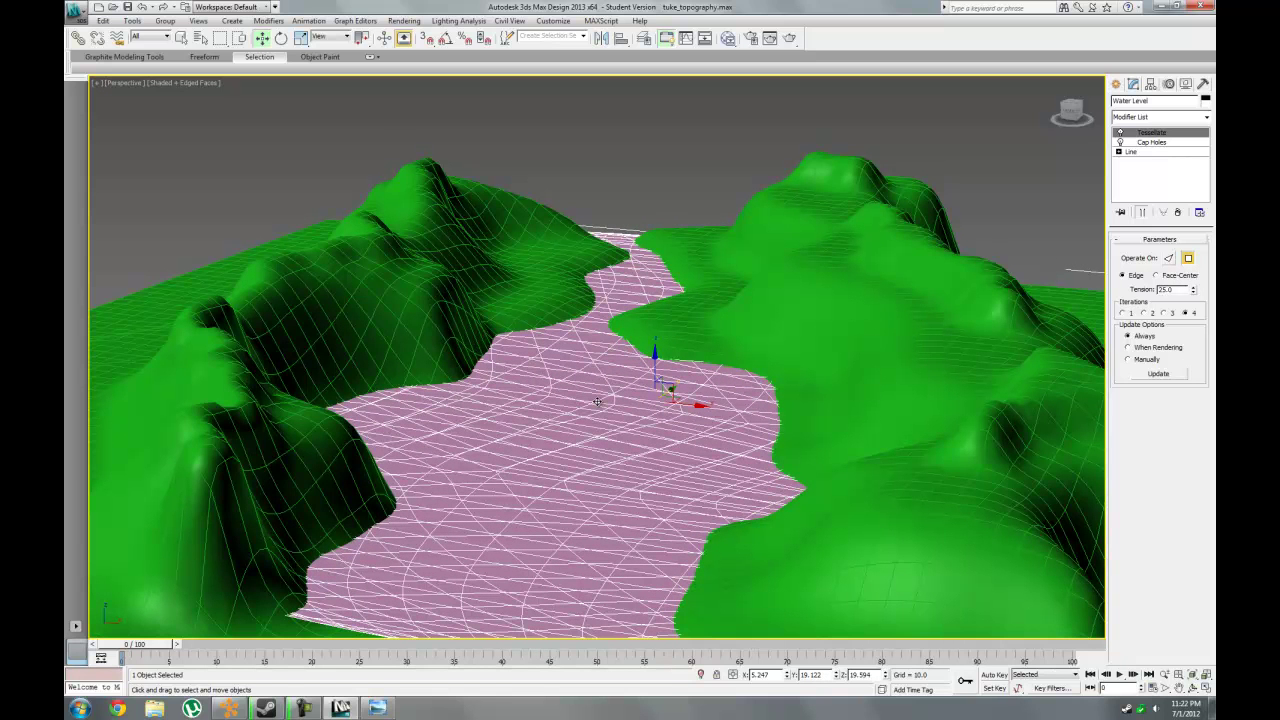
drag(664, 395, 658, 400)
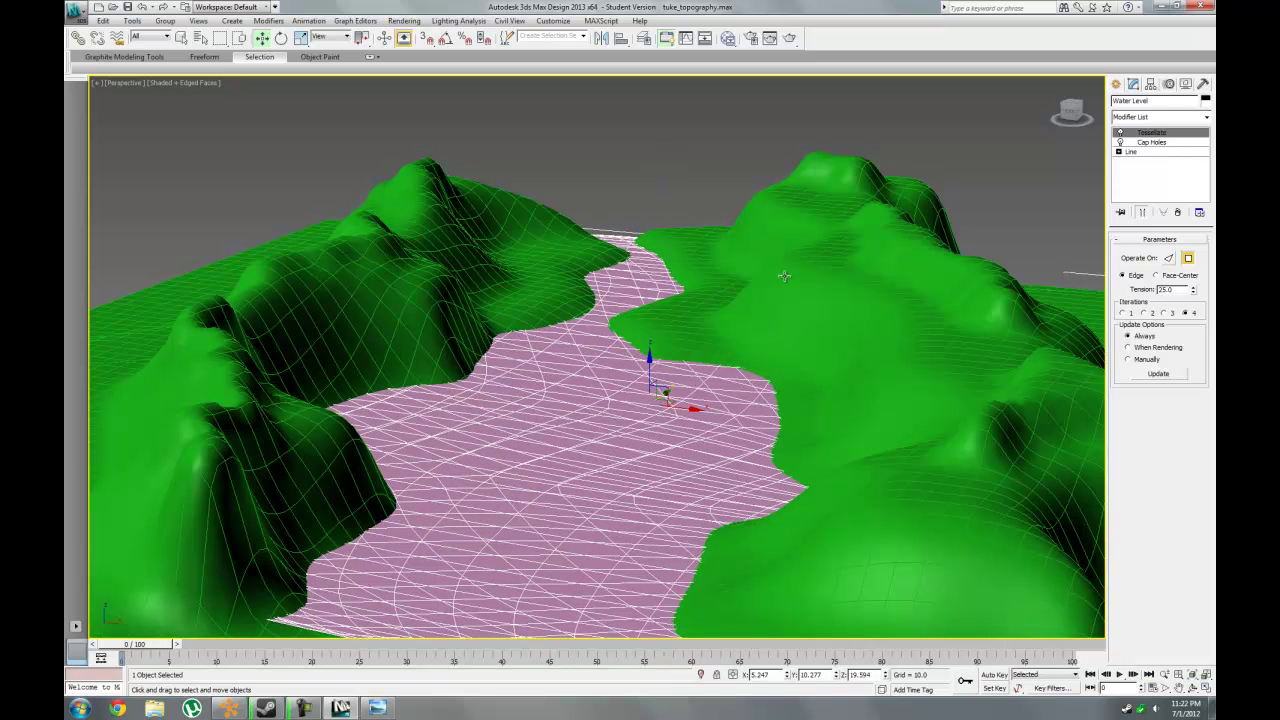
click(686, 176)
click(684, 458)
Render a test image of the perspective view from low over the water toward the valley's far end, and close it.
scroll(684, 458, up, 2)
click(1193, 688)
mouse_move(665, 398)
mouse_down()
mouse_move(678, 406)
mouse_move(669, 419)
mouse_up()
scroll(669, 419, up, 2)
right_click(760, 228)
click(763, 226)
key(shift+q)
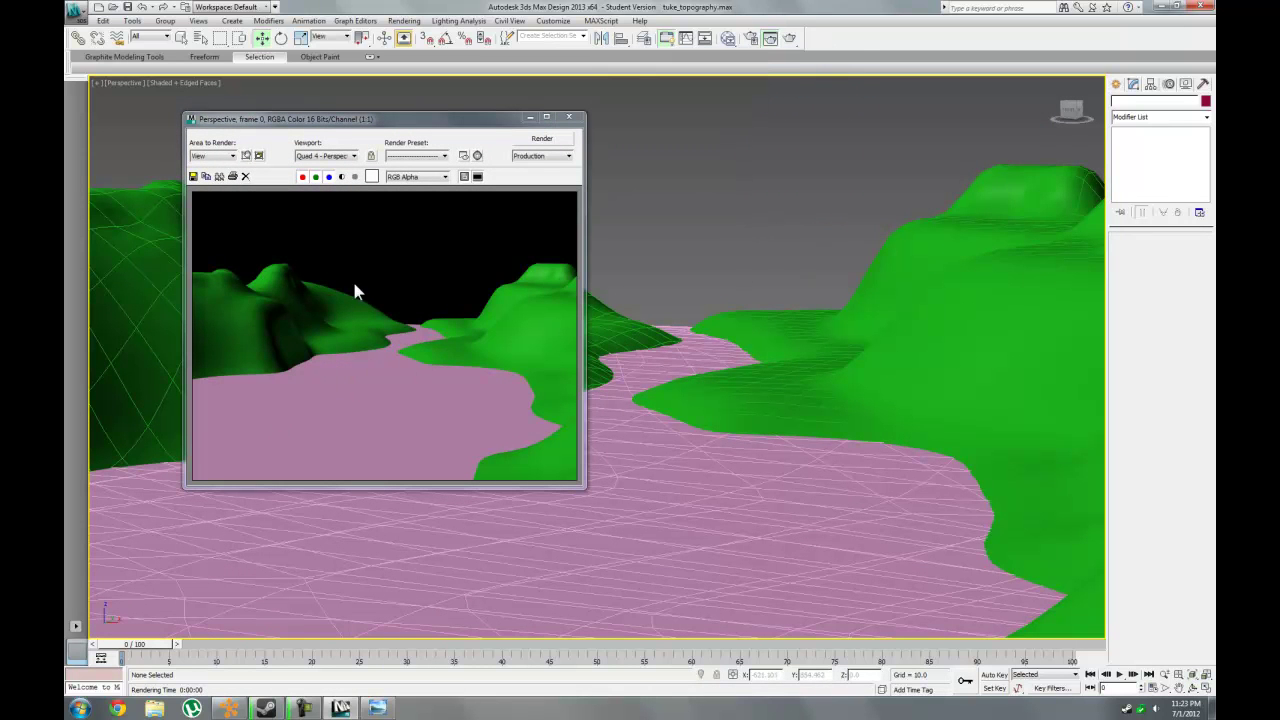
click(569, 117)
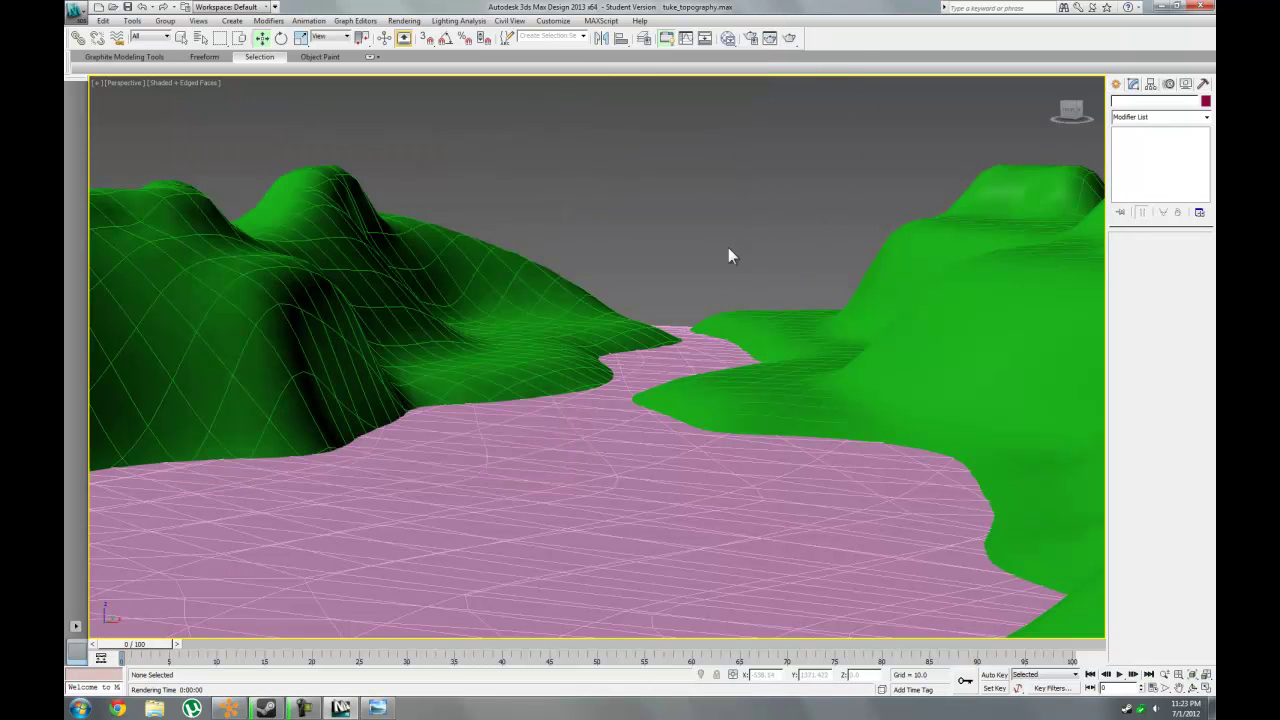
Create a new Standard material in the Slate Material Editor and open its parameters.
key(m)
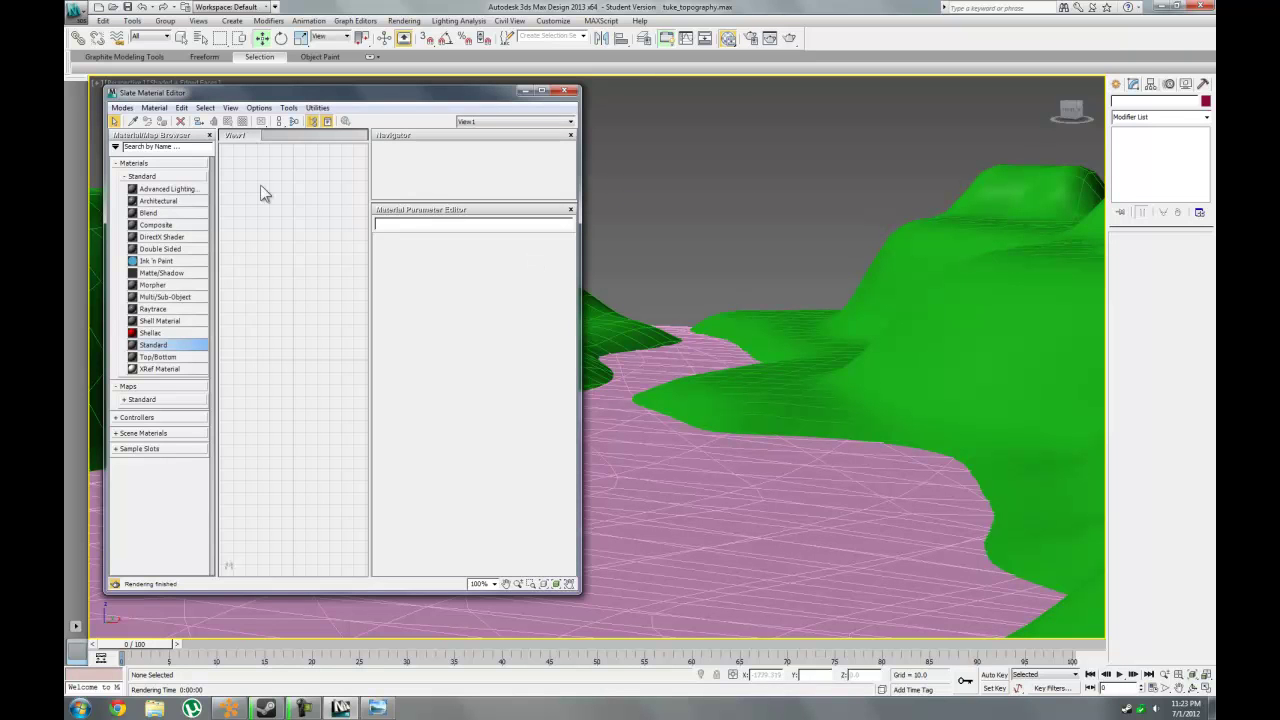
drag(375, 105, 347, 101)
drag(125, 341, 297, 303)
double_click(297, 304)
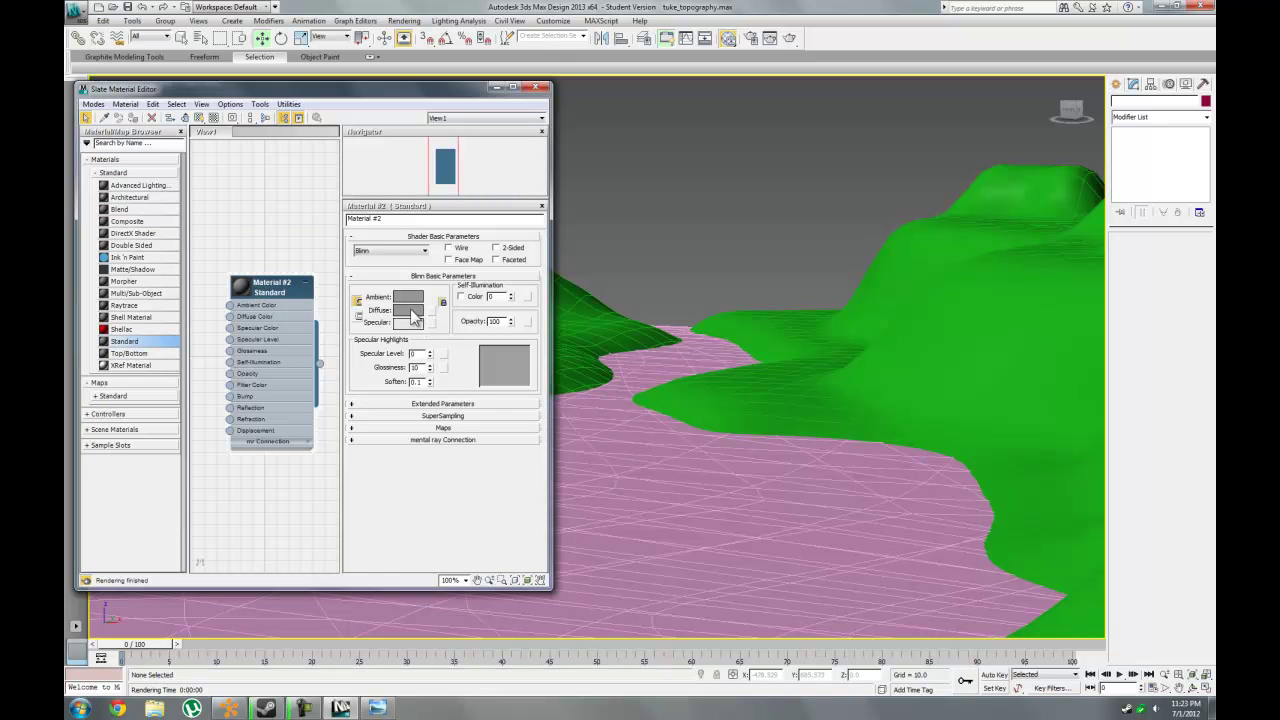
Set the material's diffuse color to red 73, green 73, blue 113 and assign the material to the Water Level surface.
click(412, 310)
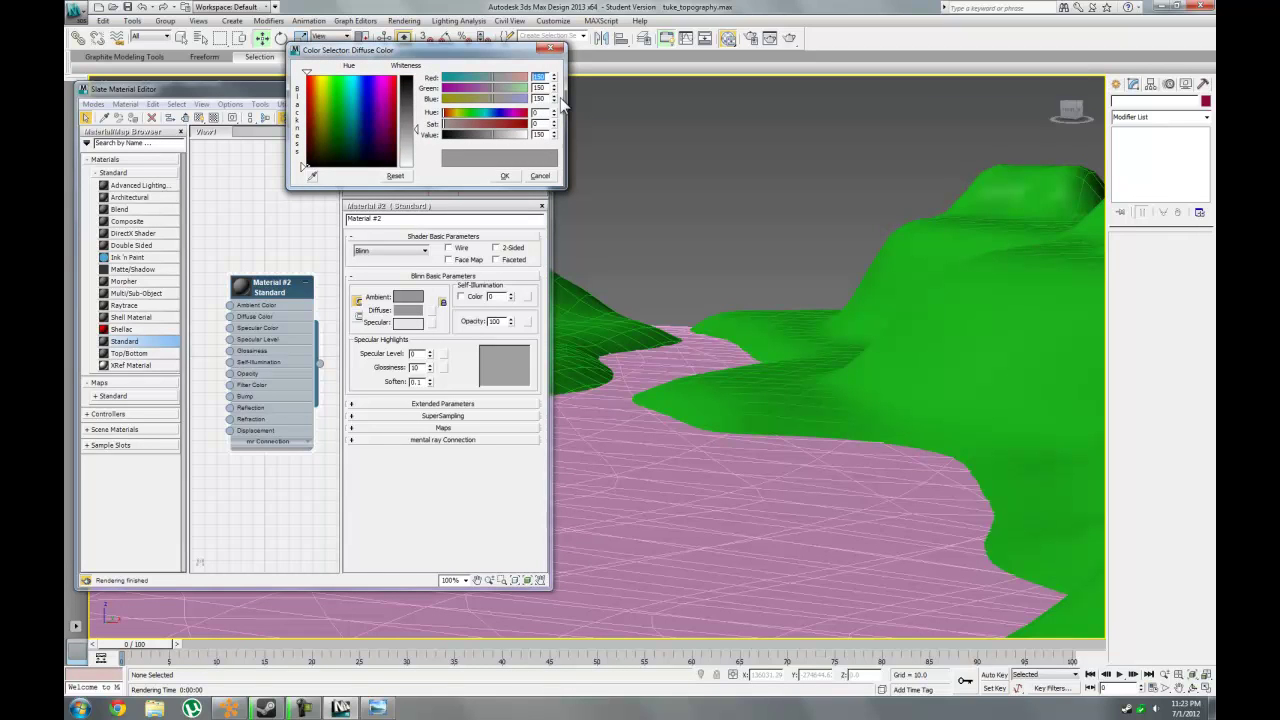
text(73)
key(Tab)
text(73)
key(Tab)
key(Tab)
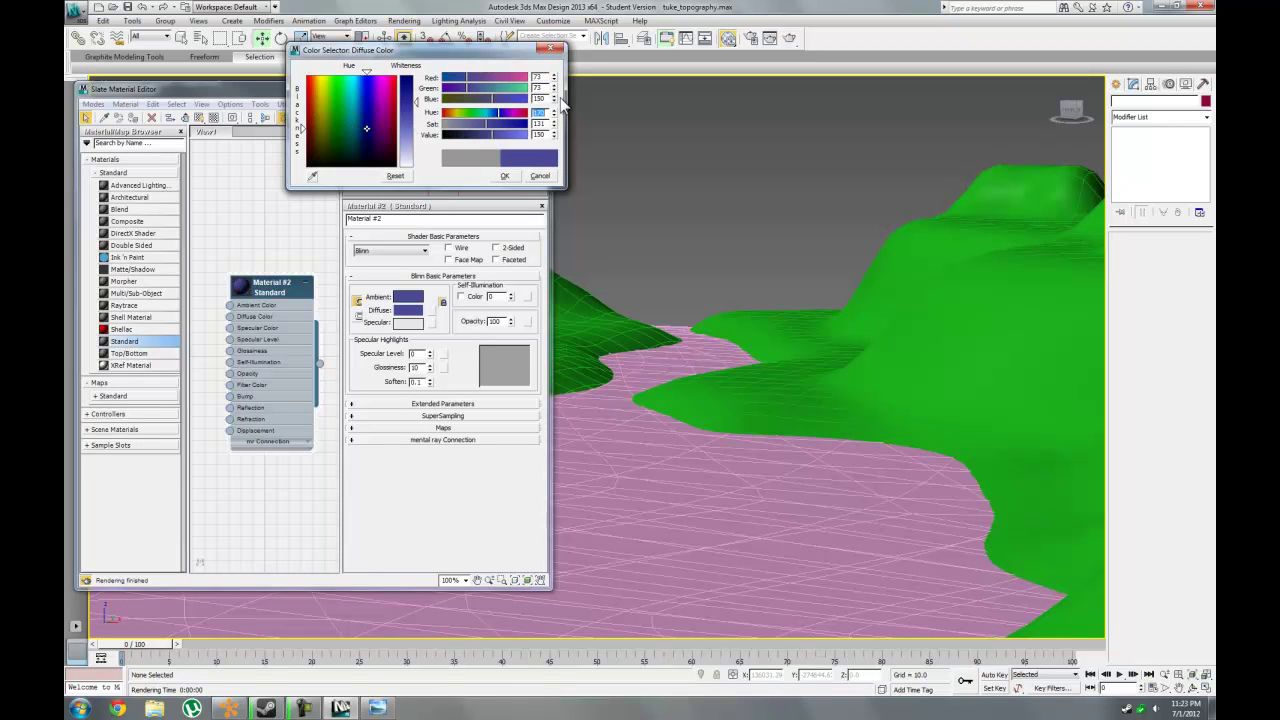
text(113)
key(Return)
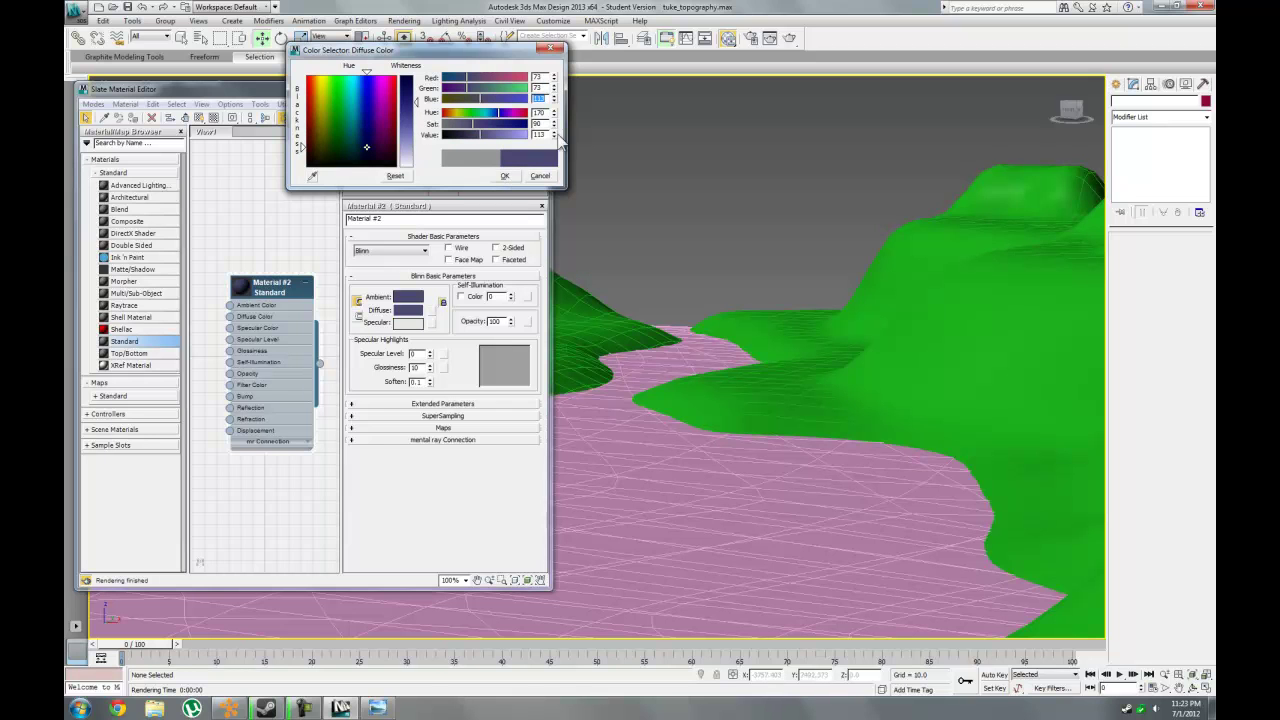
click(505, 175)
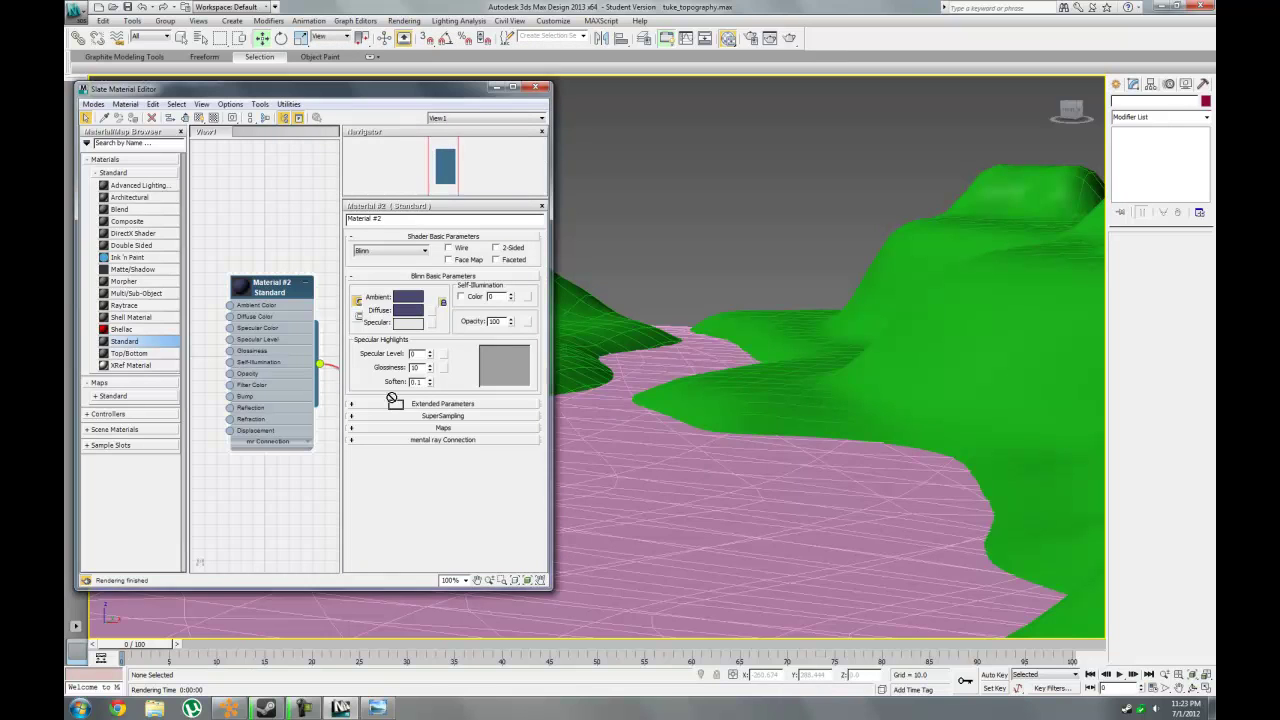
drag(320, 364, 637, 493)
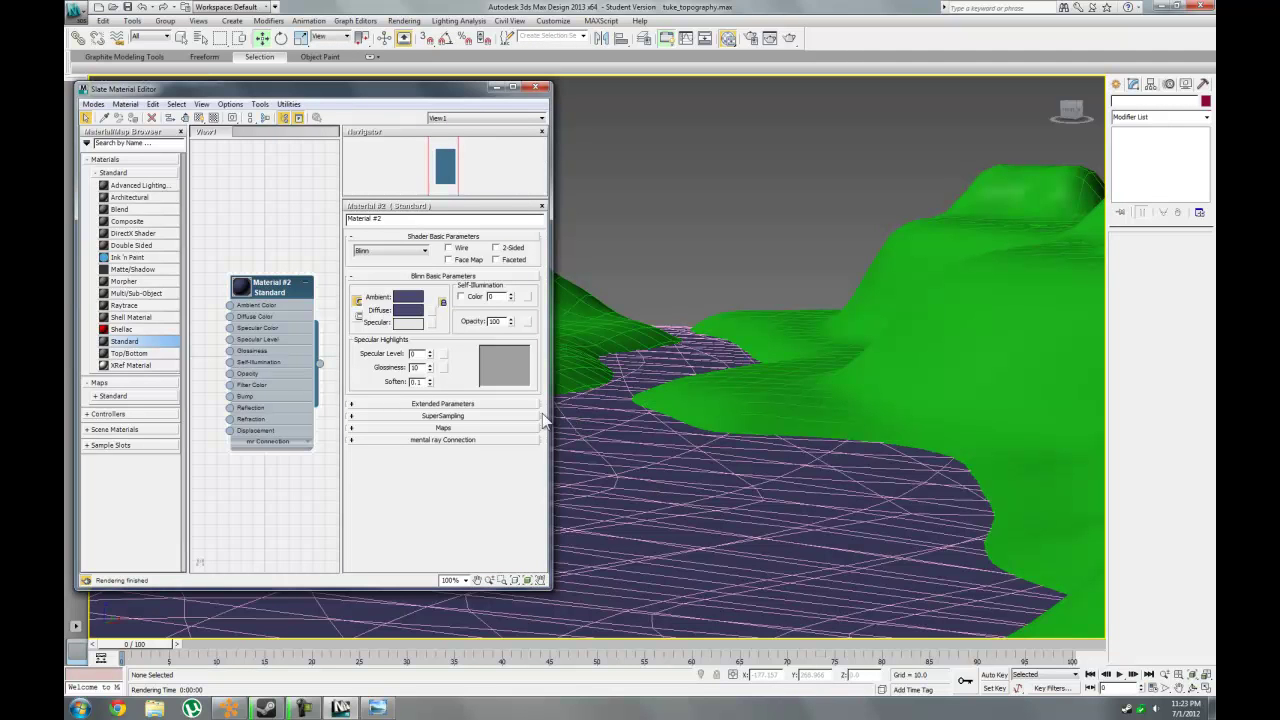
Add a Flat Mirror map to the water material's Reflection slot and open the map's parameters.
click(460, 428)
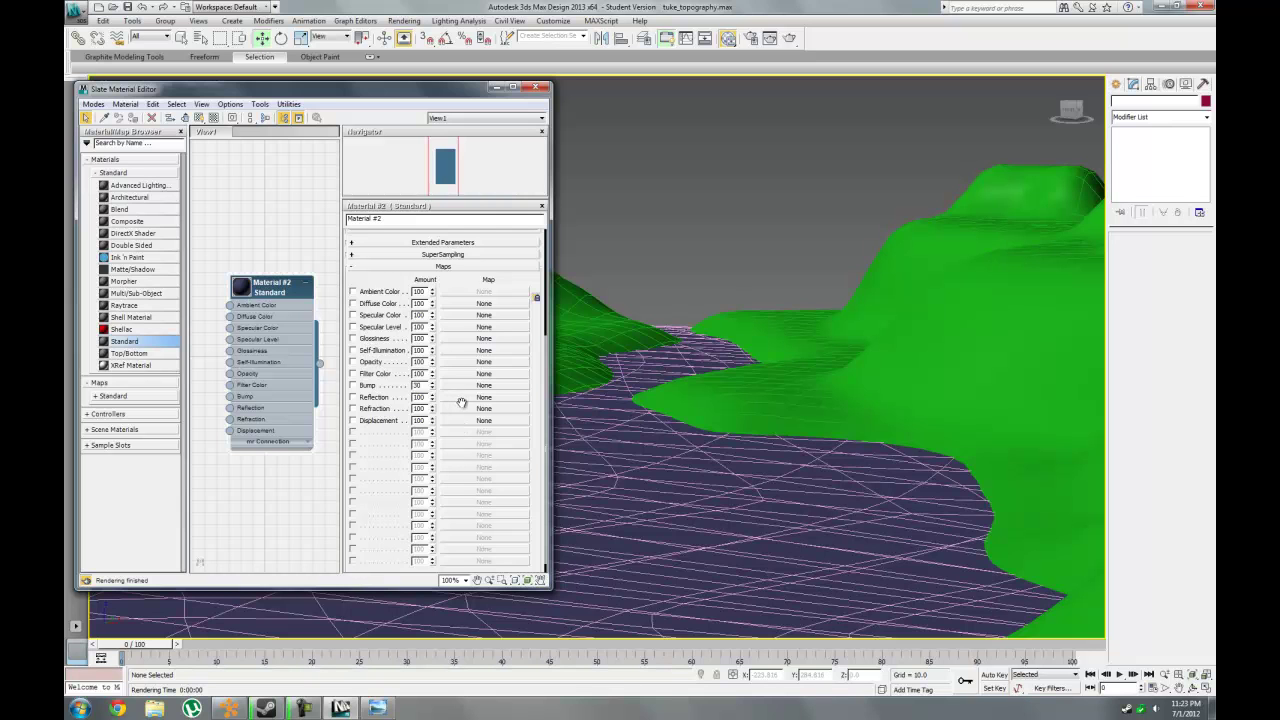
click(475, 397)
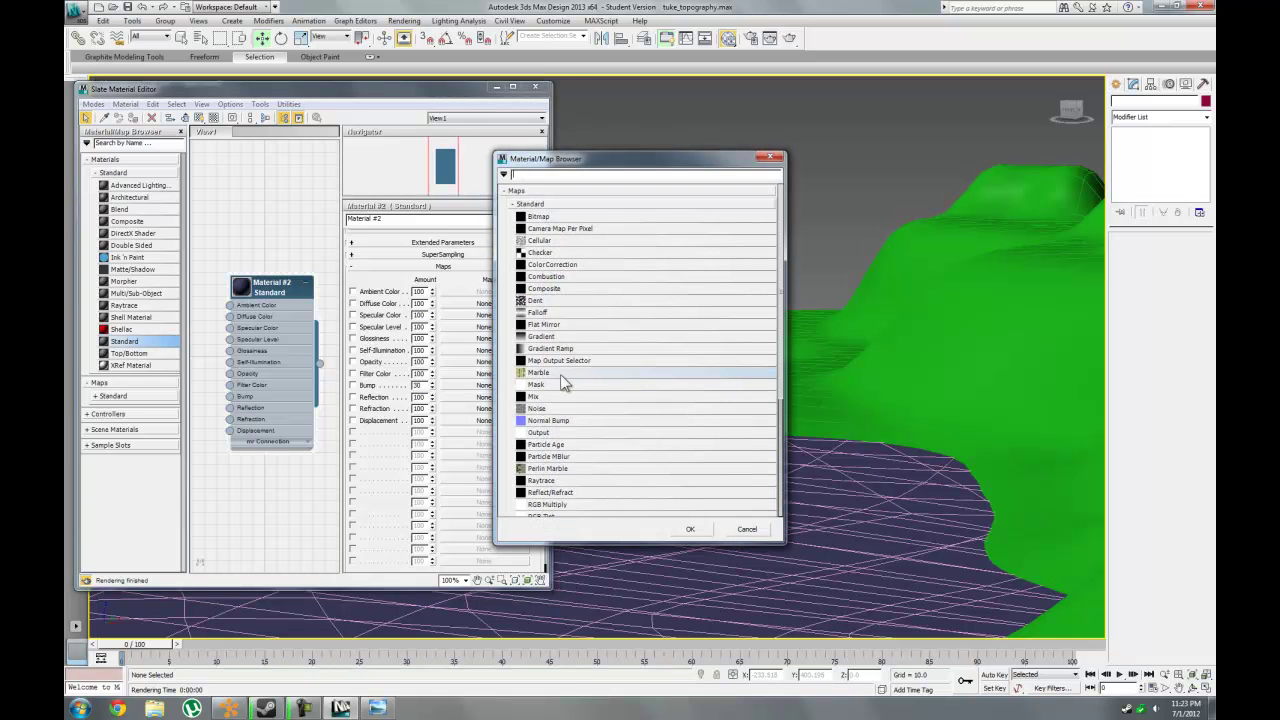
double_click(565, 325)
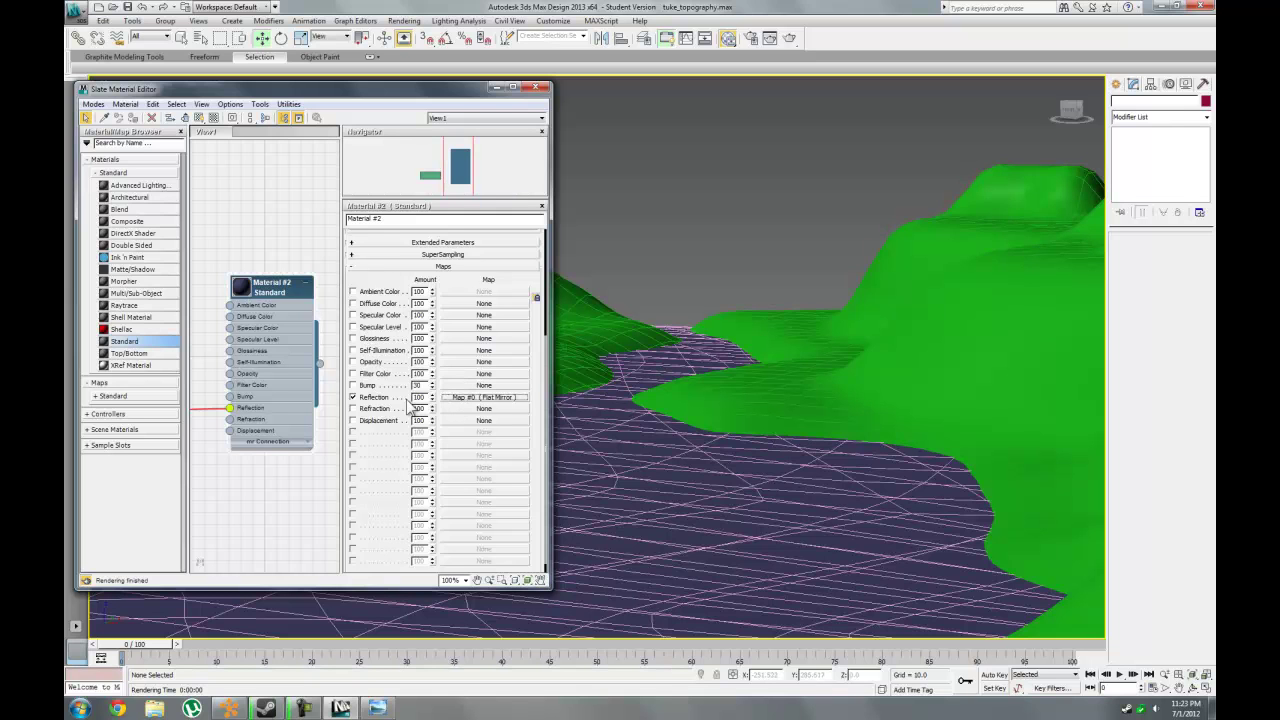
click(485, 399)
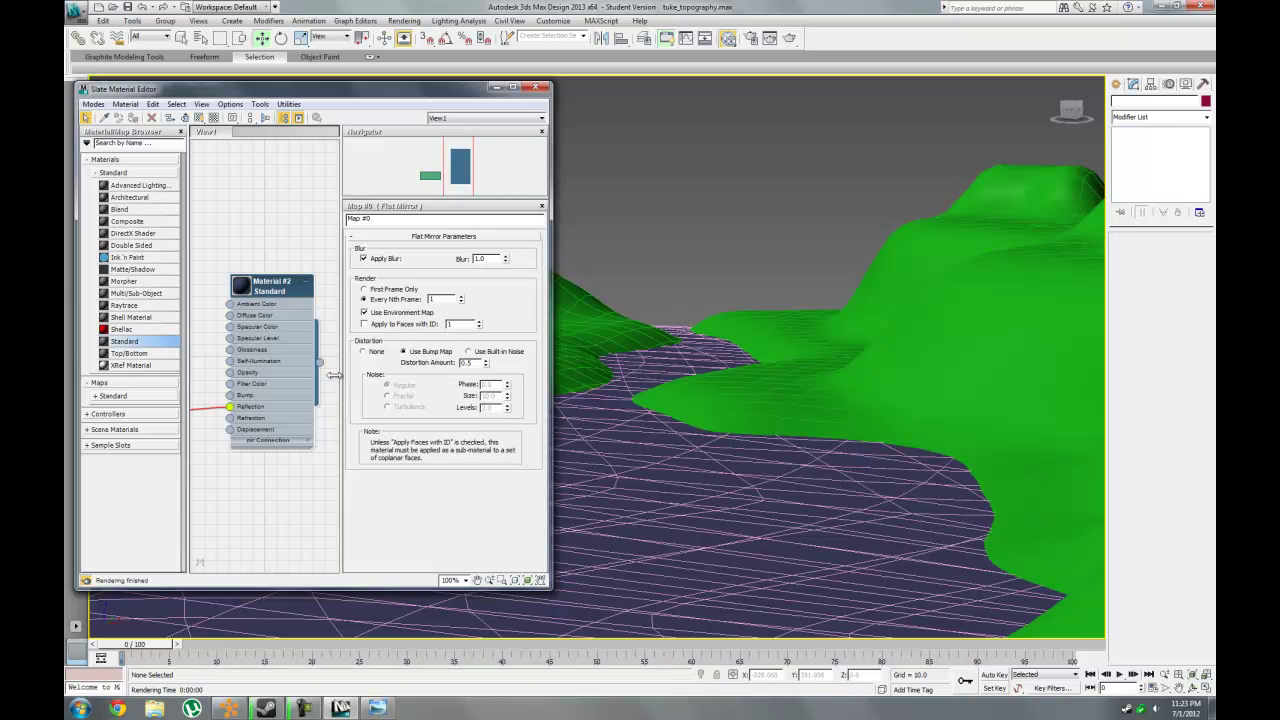
Return to the water material's maps and add a Noise map to its Bump slot.
double_click(287, 293)
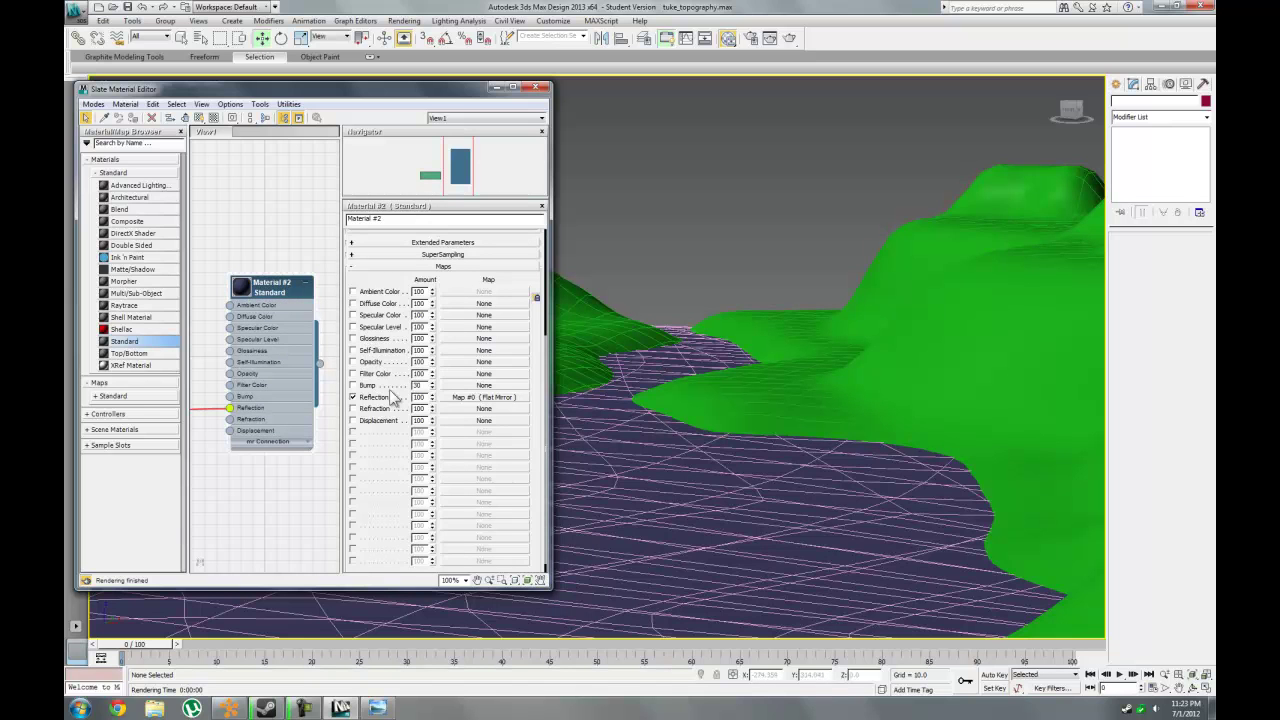
click(470, 387)
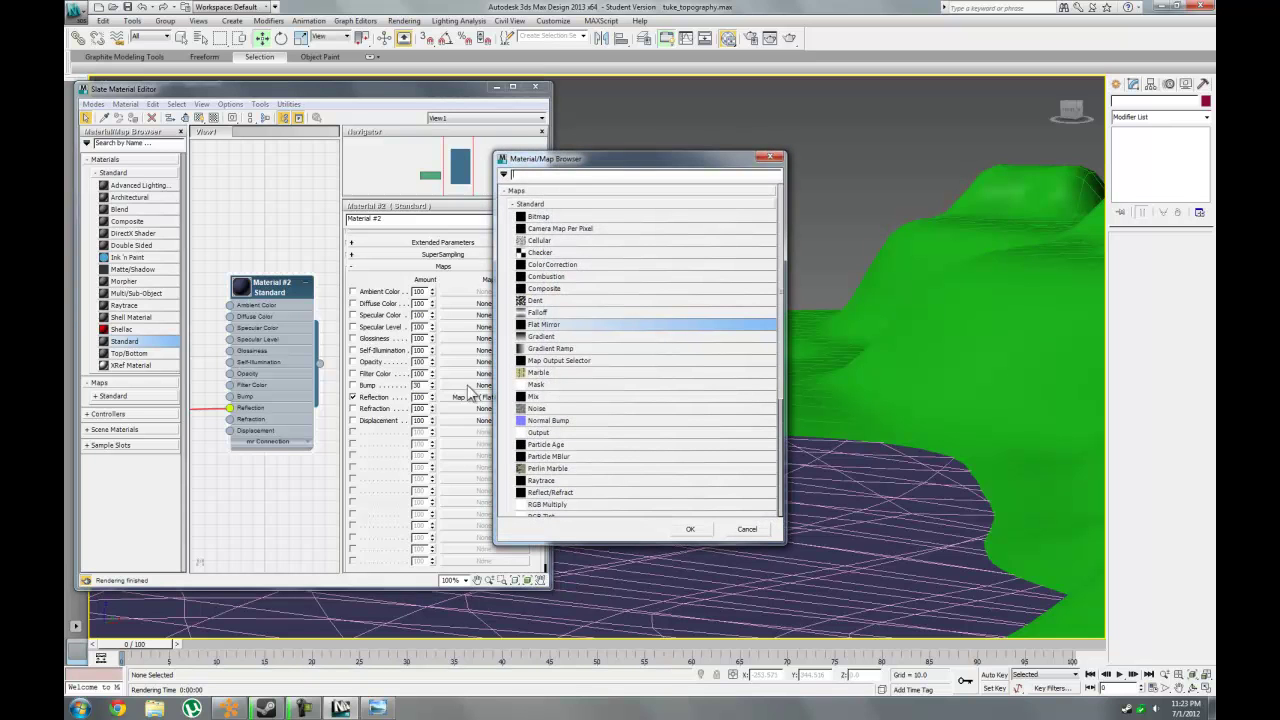
double_click(558, 408)
Open the Noise map's parameters and move its node above the Flat Mirror node so they no longer overlap.
middle_drag(217, 403, 334, 486)
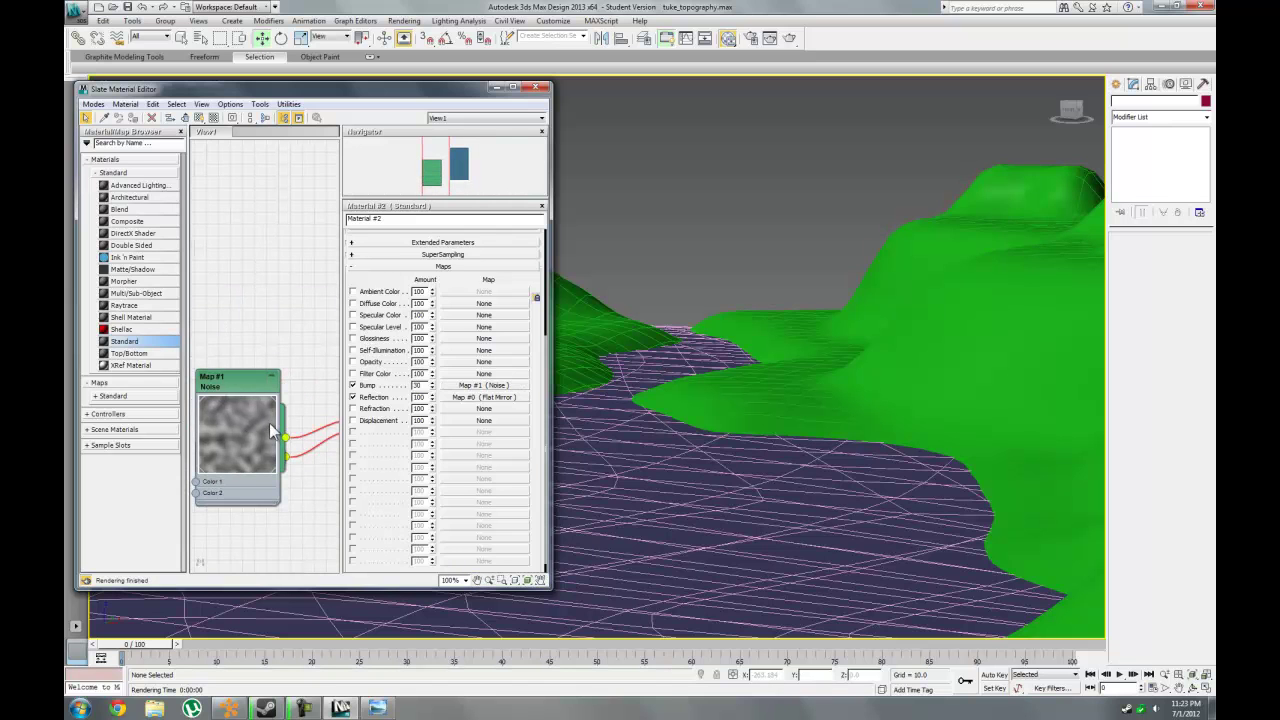
double_click(228, 453)
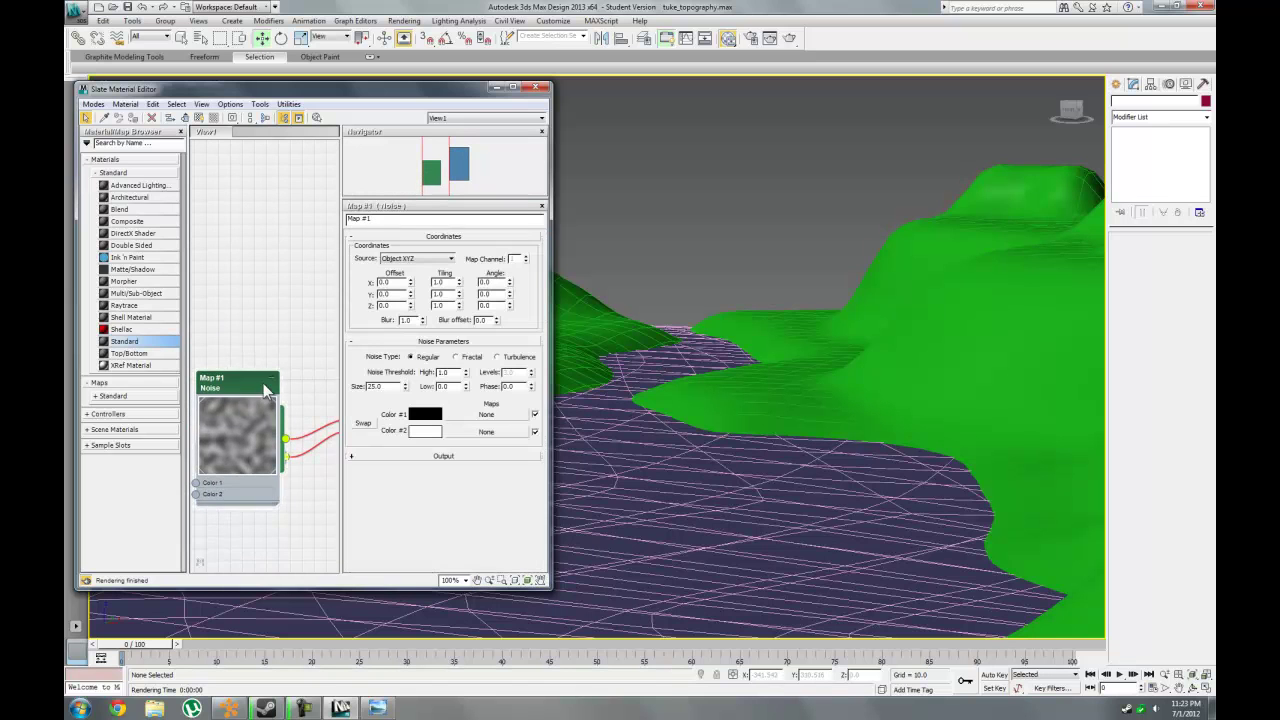
middle_drag(323, 470, 240, 462)
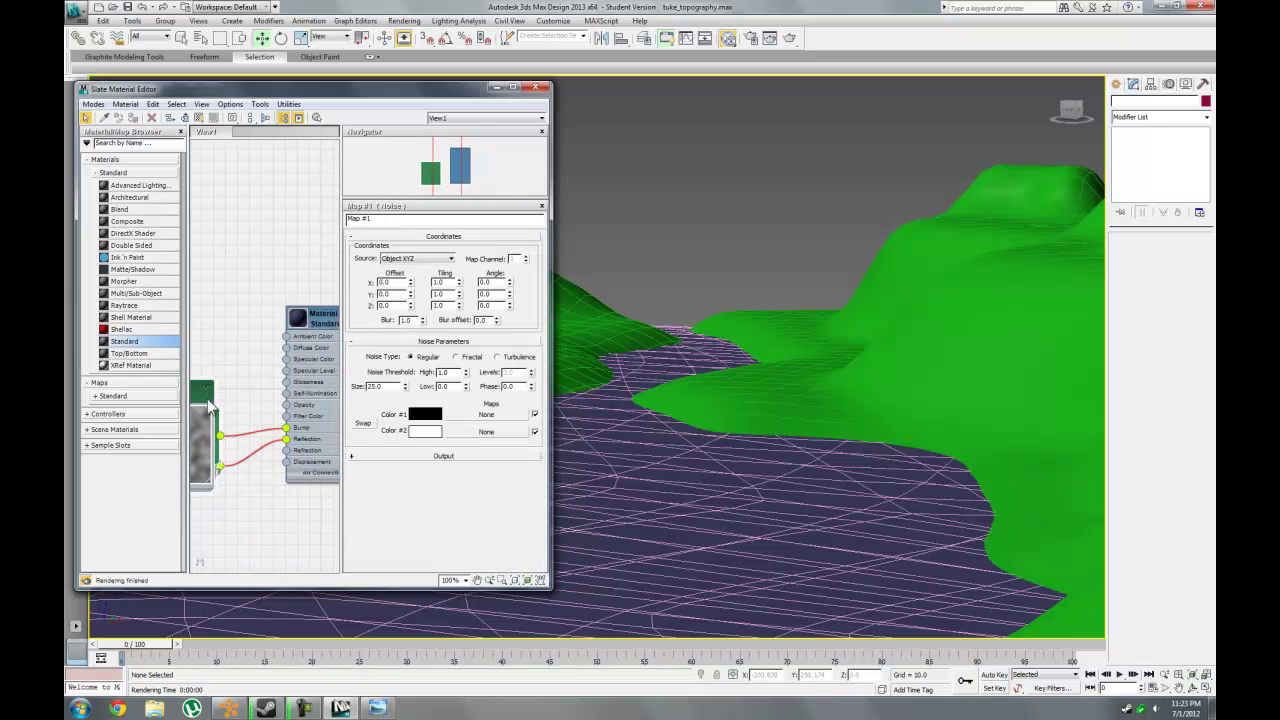
drag(204, 399, 210, 305)
middle_drag(266, 517, 314, 480)
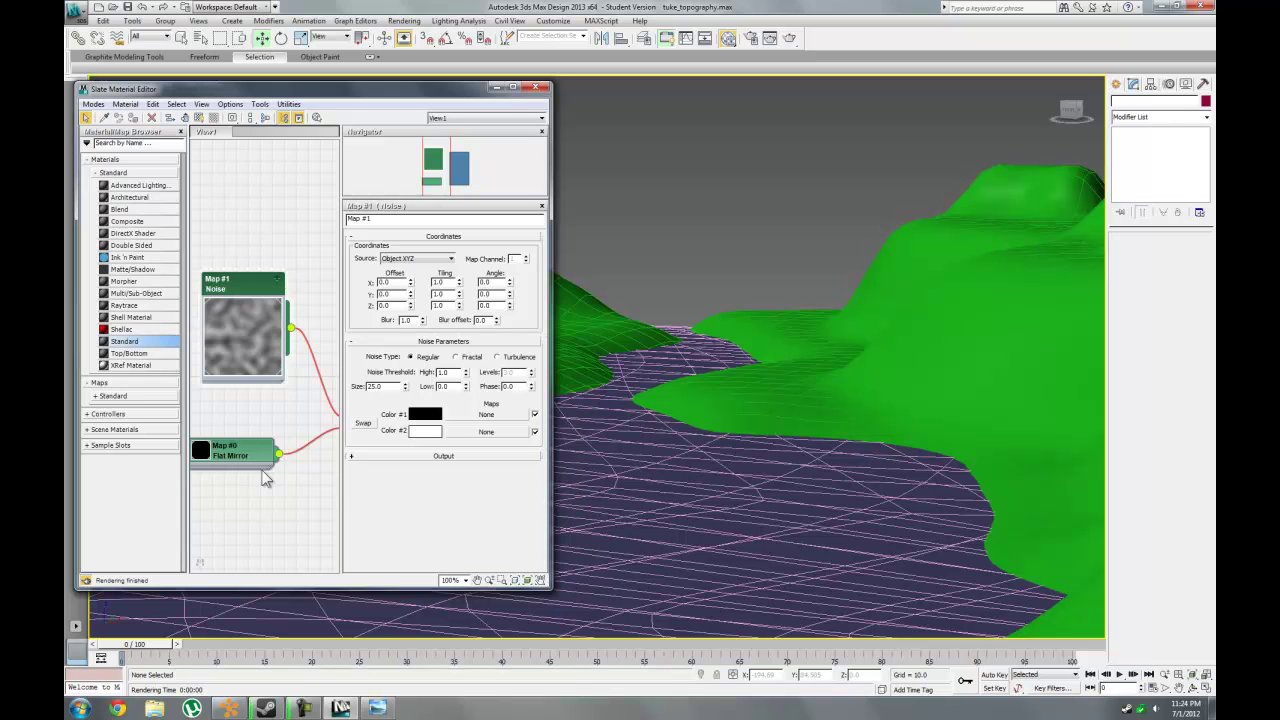
drag(247, 289, 235, 313)
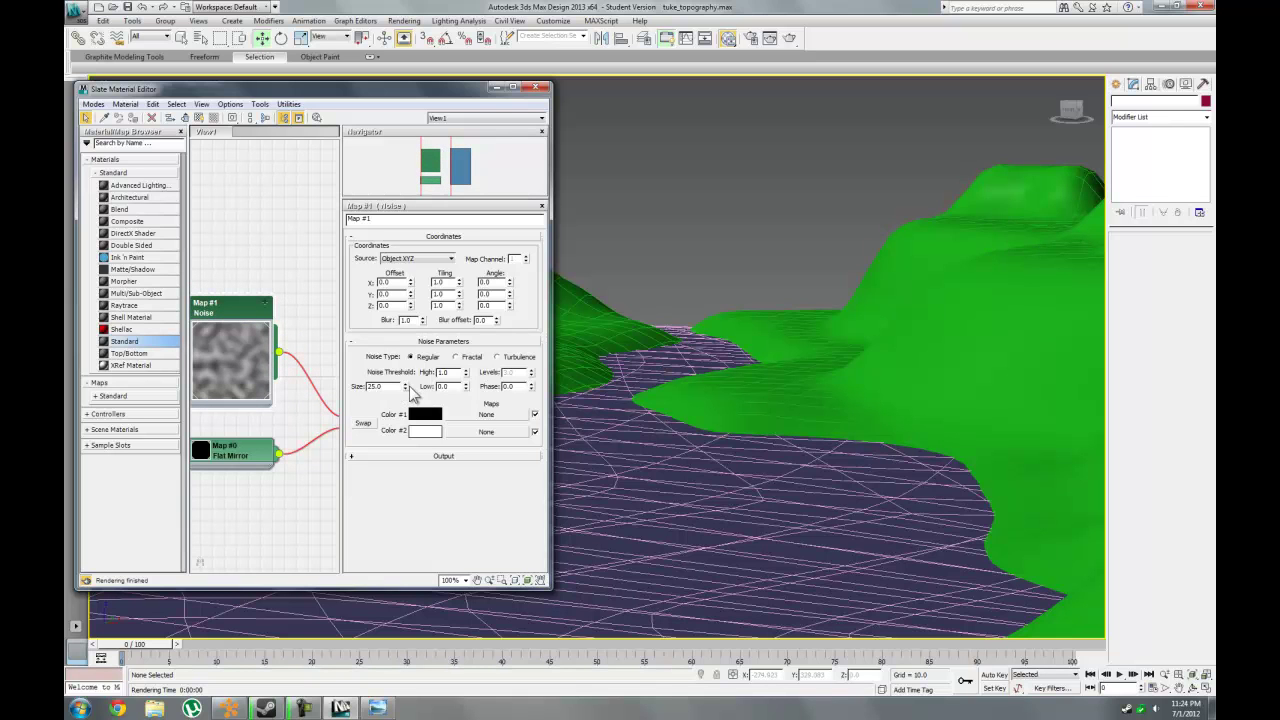
Set the Noise map's size to 5.
drag(407, 392, 402, 414)
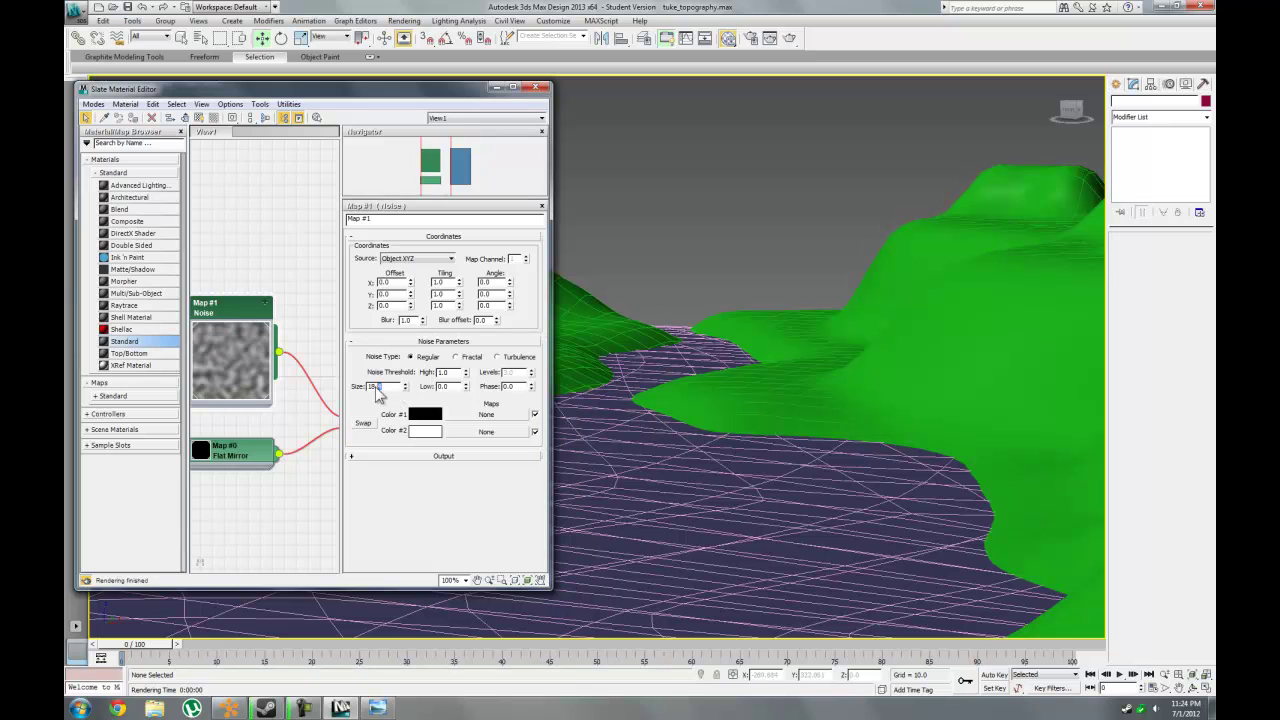
text(1)
key(Return)
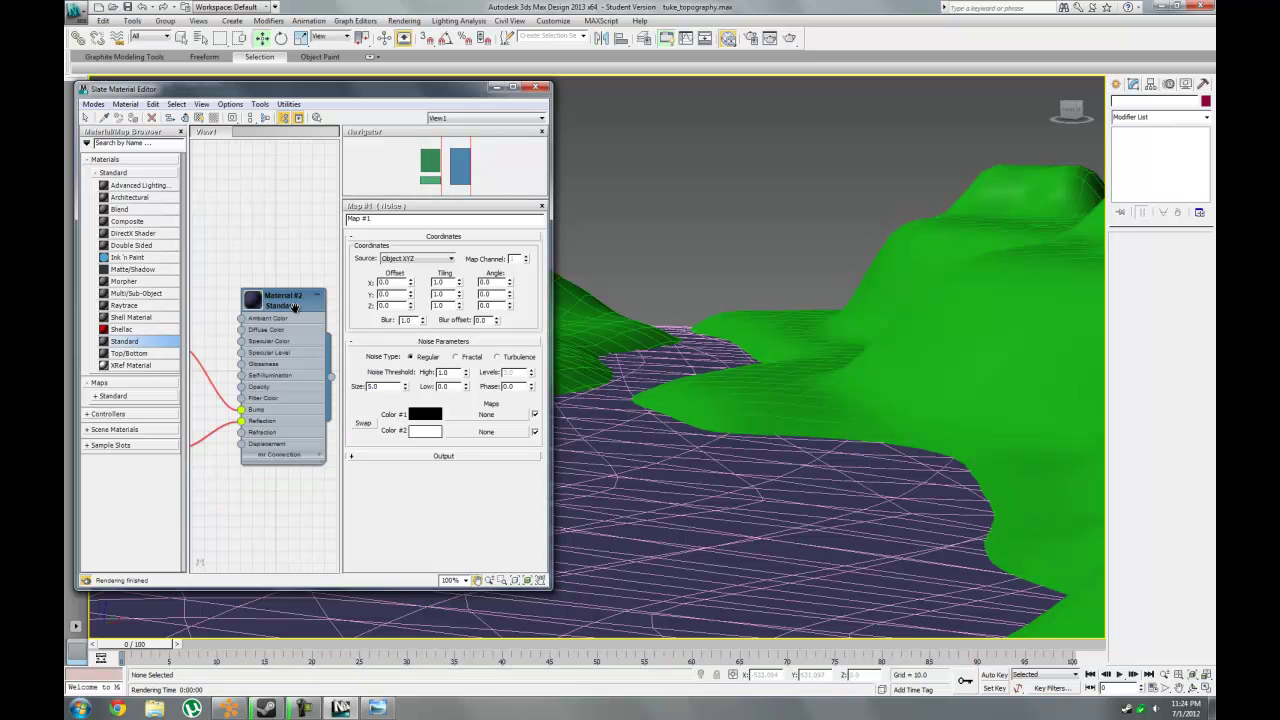
Set the water material's Specular Level to 95 and Glossiness to 80, and test-render the perspective view.
double_click(271, 303)
drag(492, 281, 471, 441)
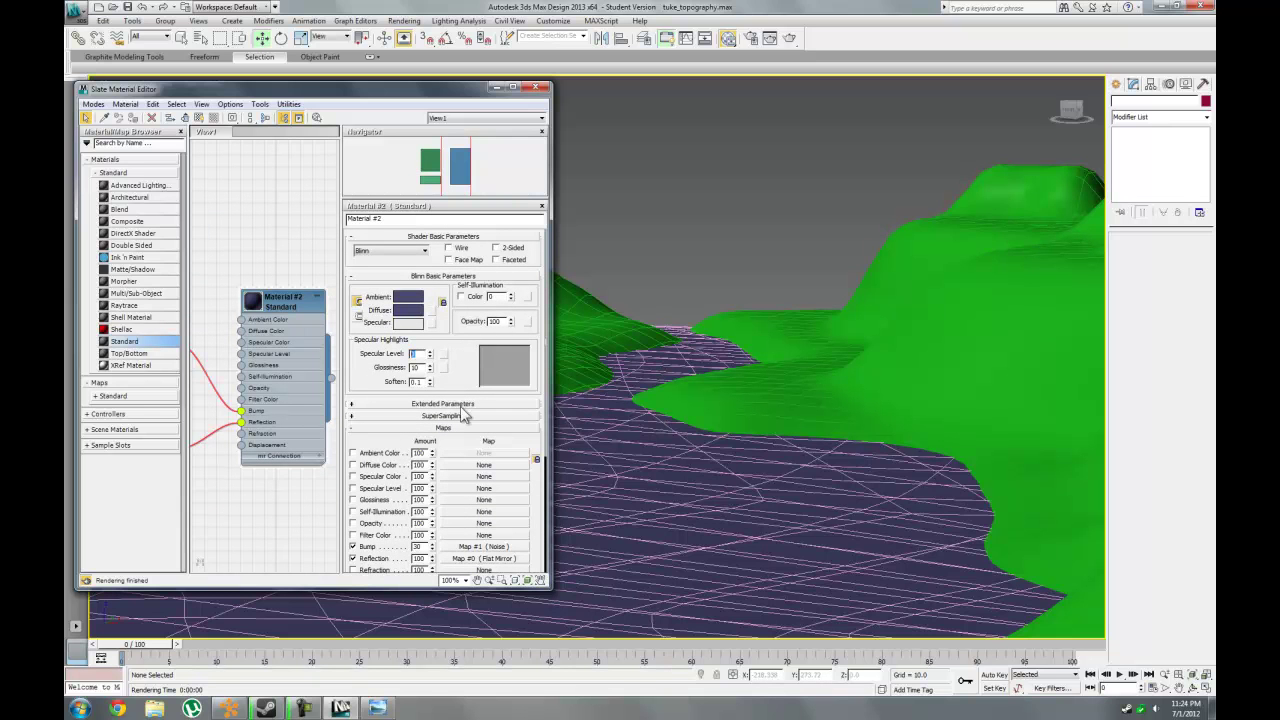
key(Return)
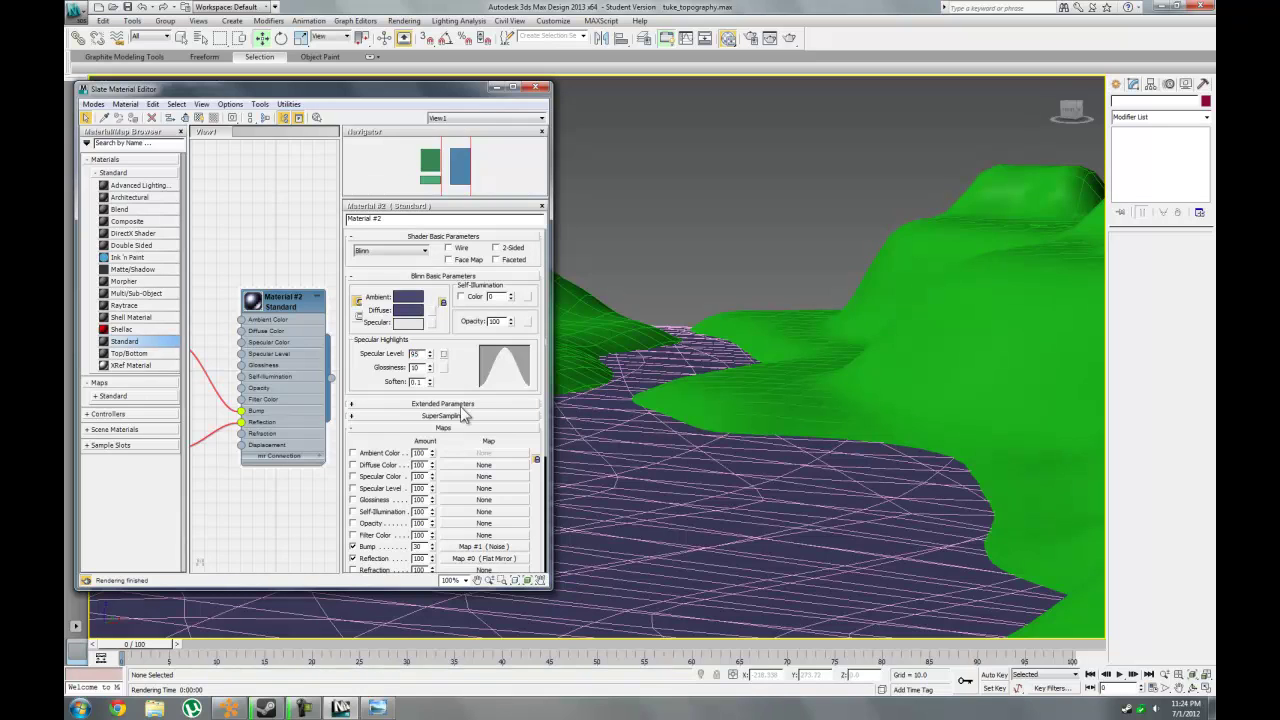
key(Tab)
text(40)
key(Return)
click(443, 375)
key(shift+q)
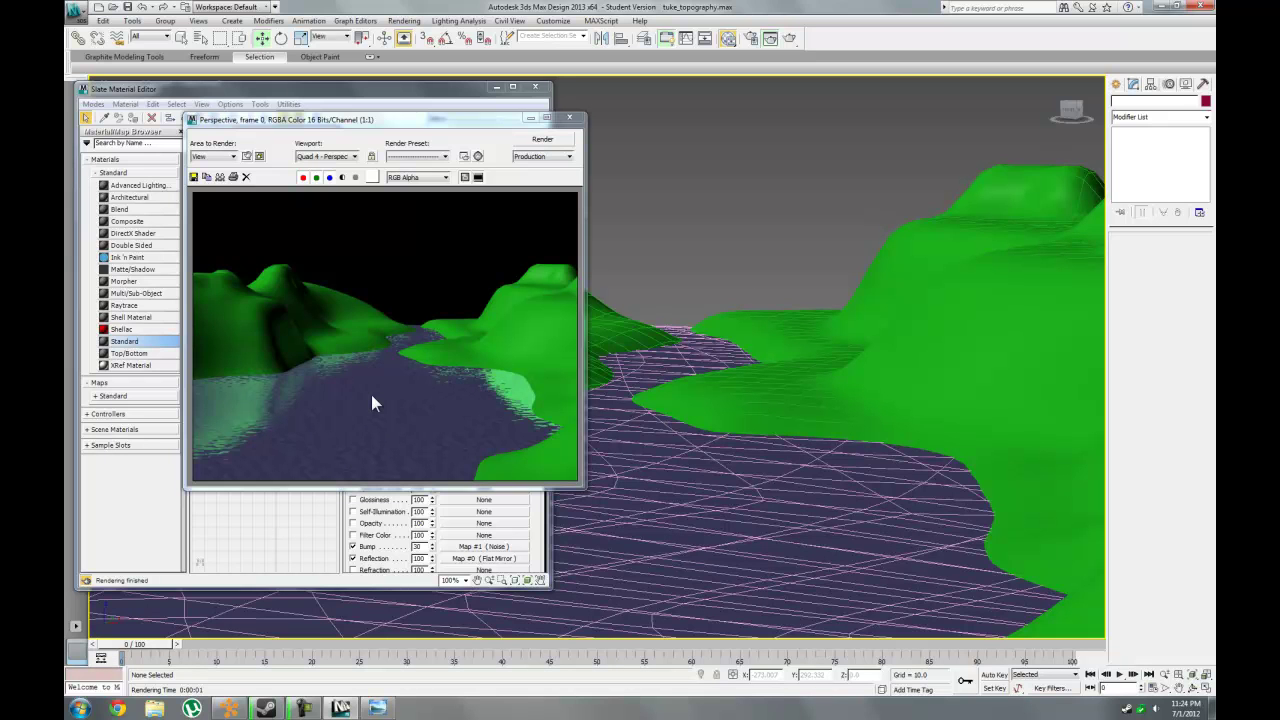
click(570, 118)
Deepen the water material's blue diffuse color and test-render the result.
click(408, 310)
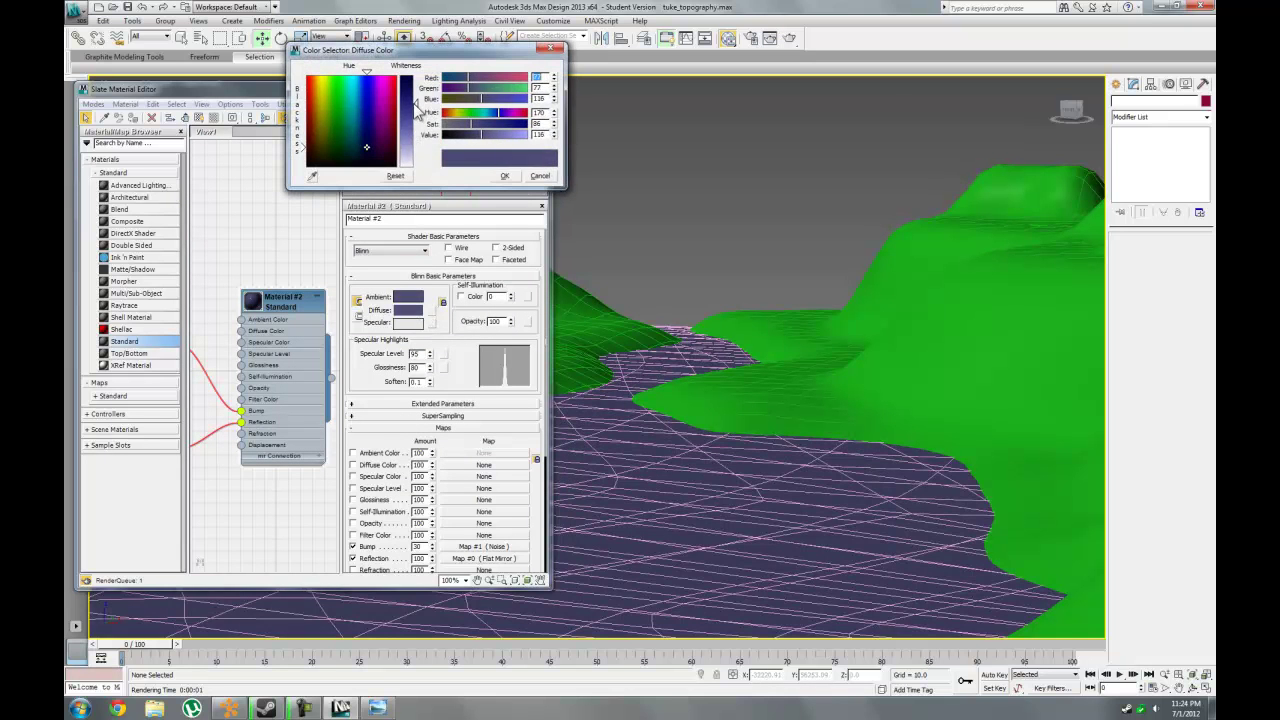
click(505, 176)
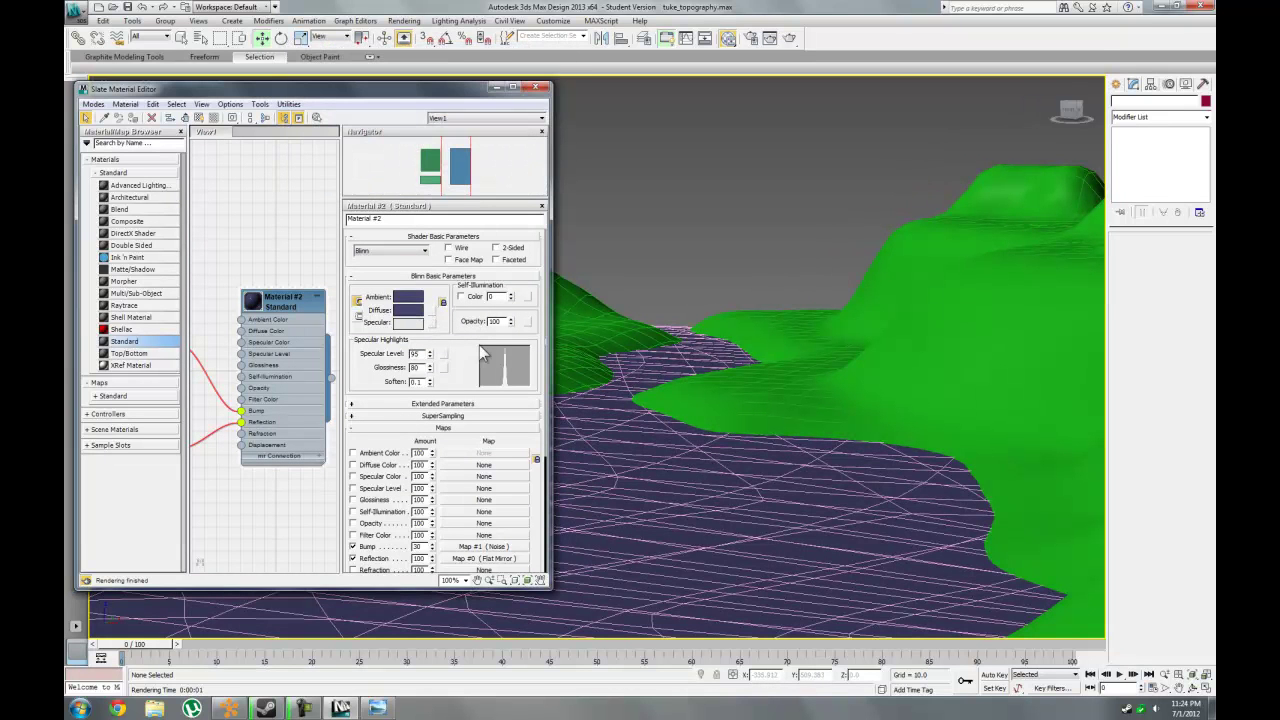
key(shift+q)
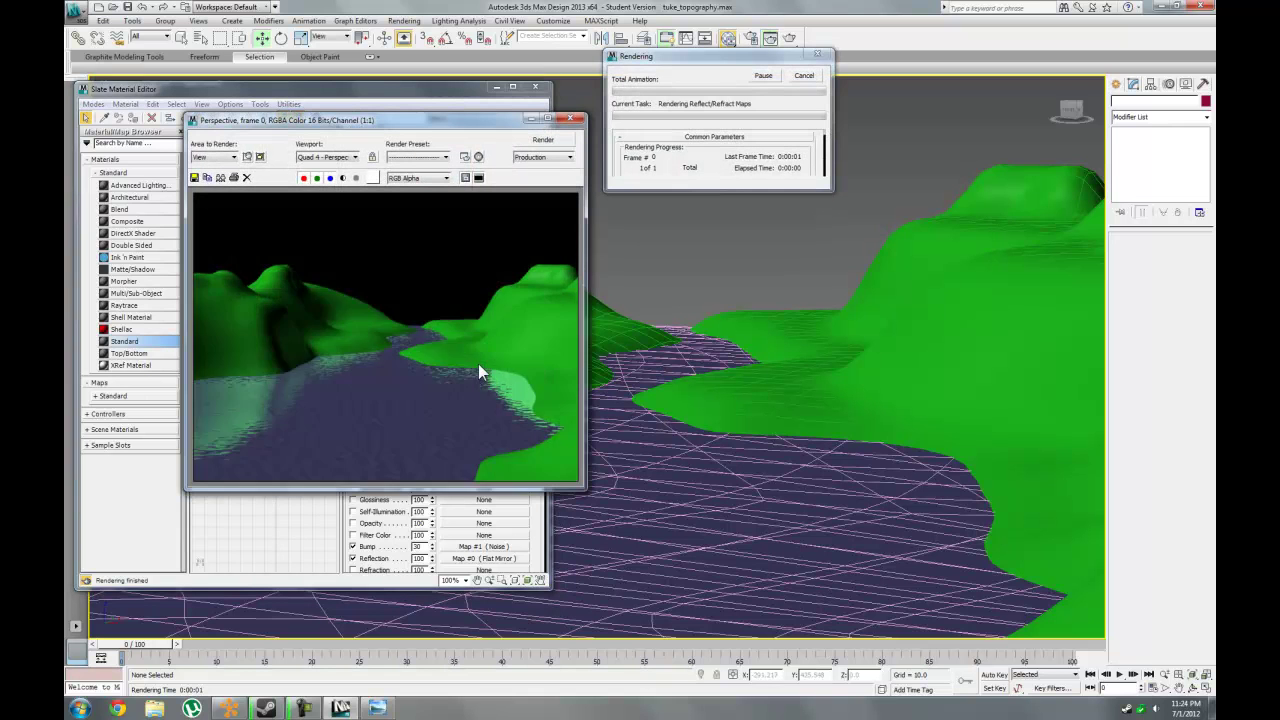
click(570, 118)
Reduce the water material's opacity to about 58 and check the transparency in a test render.
text(50)
key(Return)
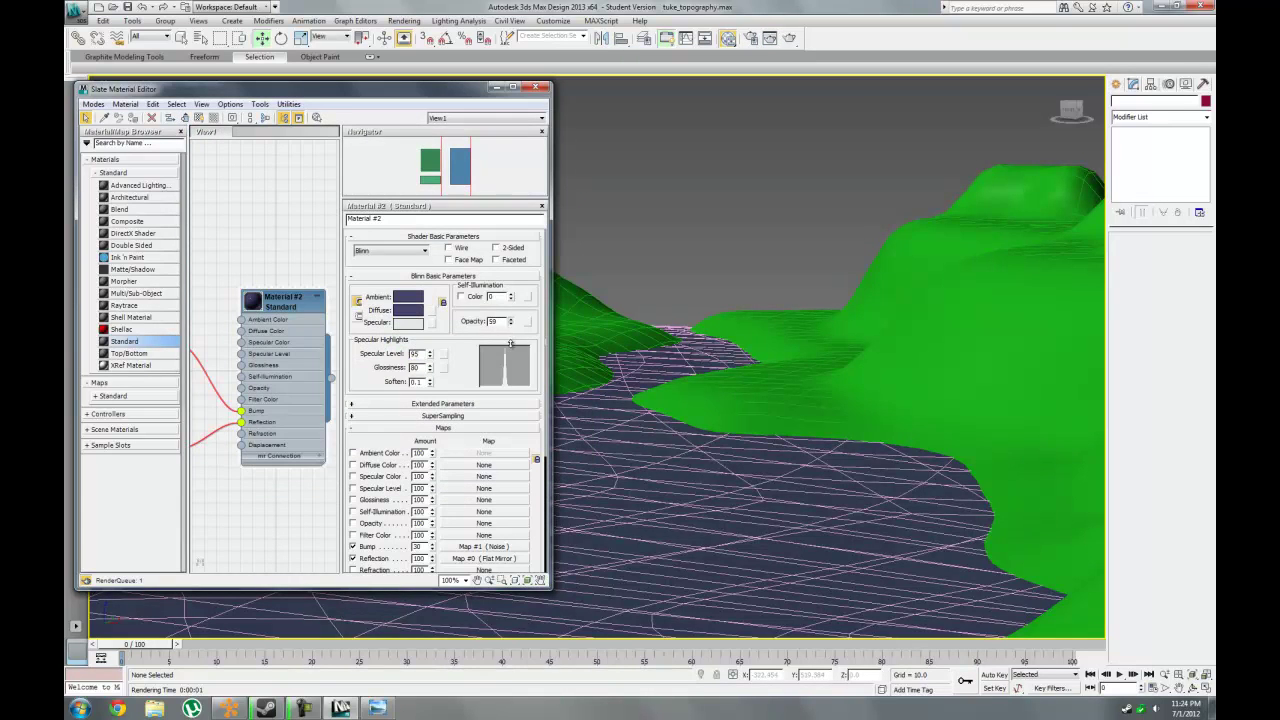
key(shift+q)
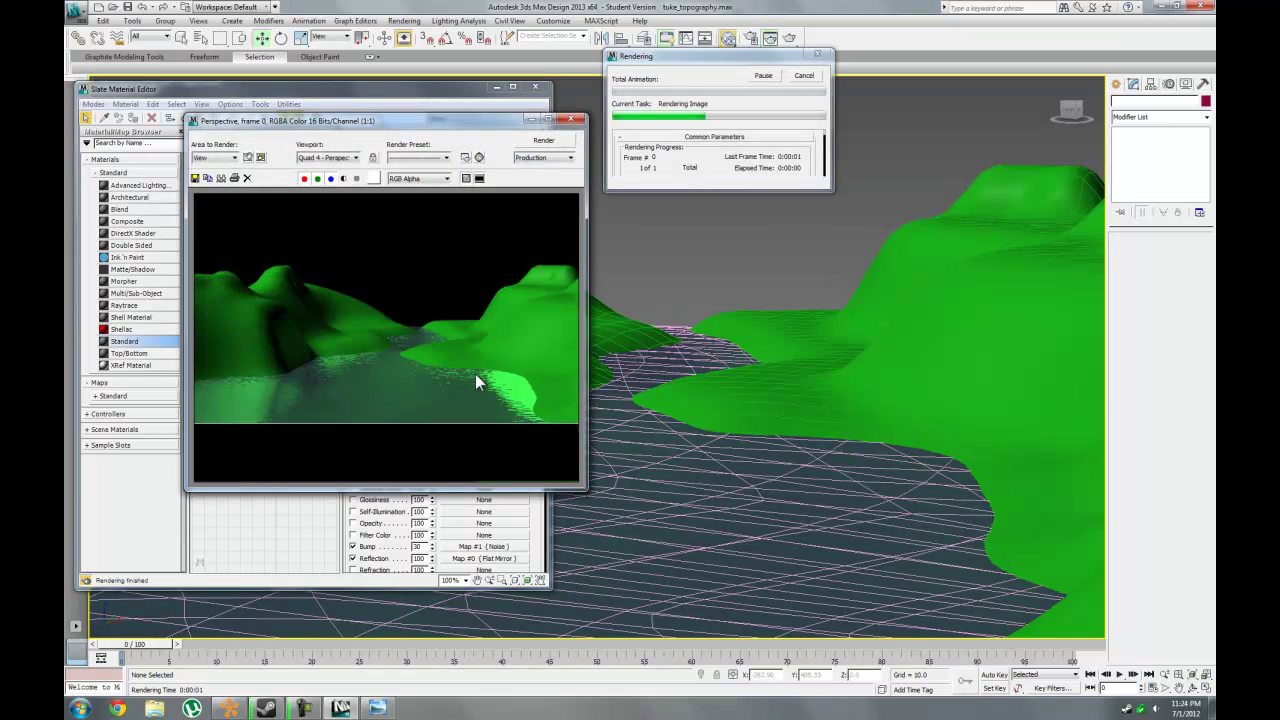
click(570, 119)
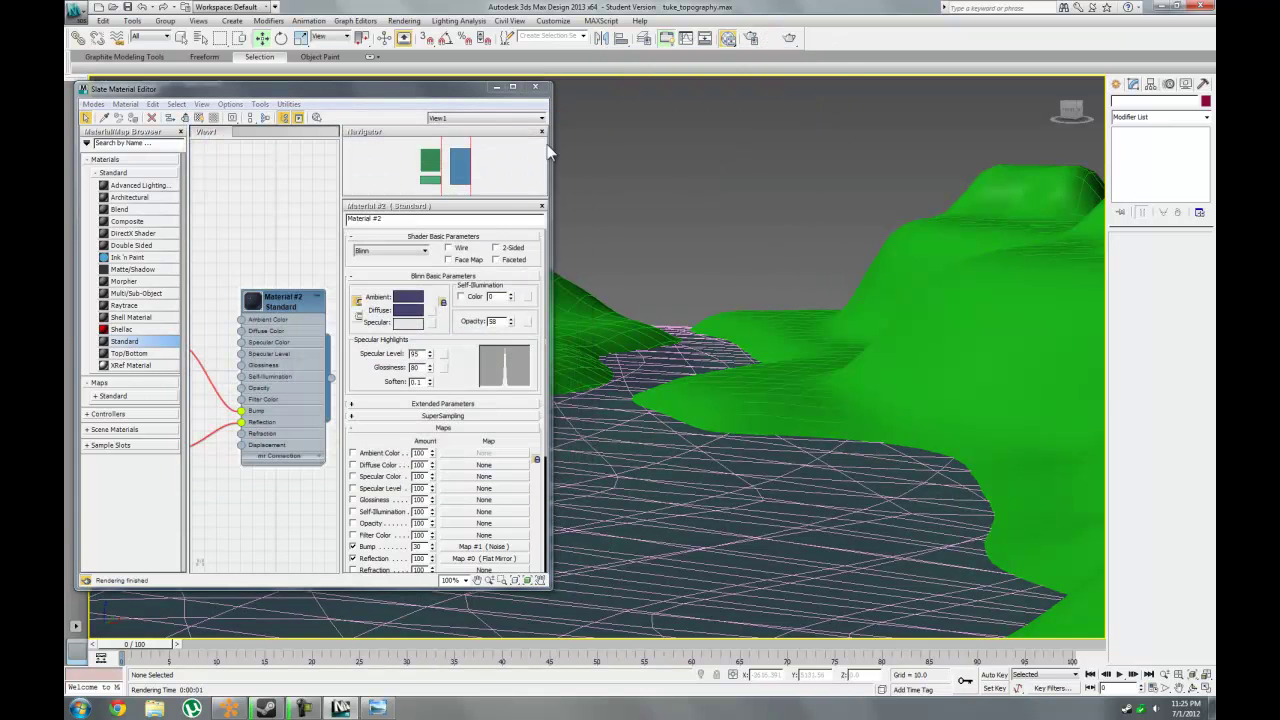
Clone the Water Level surface as a copy slightly below the original and name the copy Gravel.
click(496, 87)
click(667, 516)
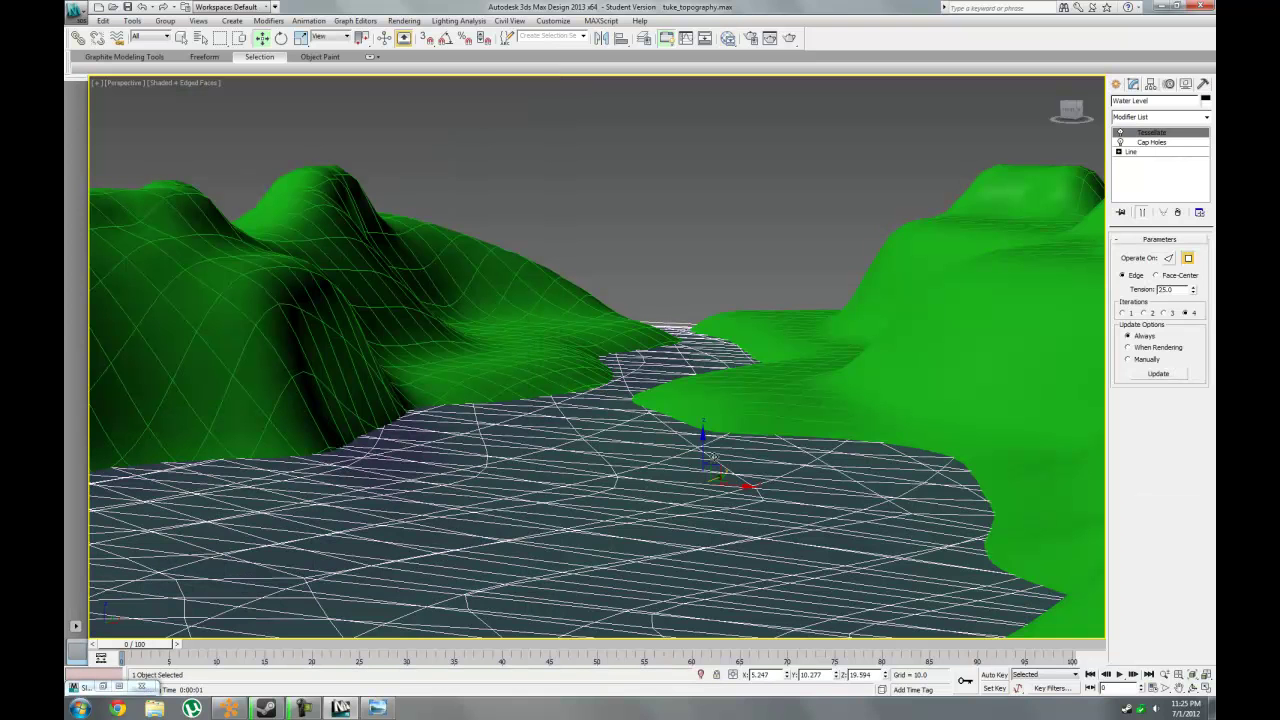
shift+drag(703, 437, 700, 451)
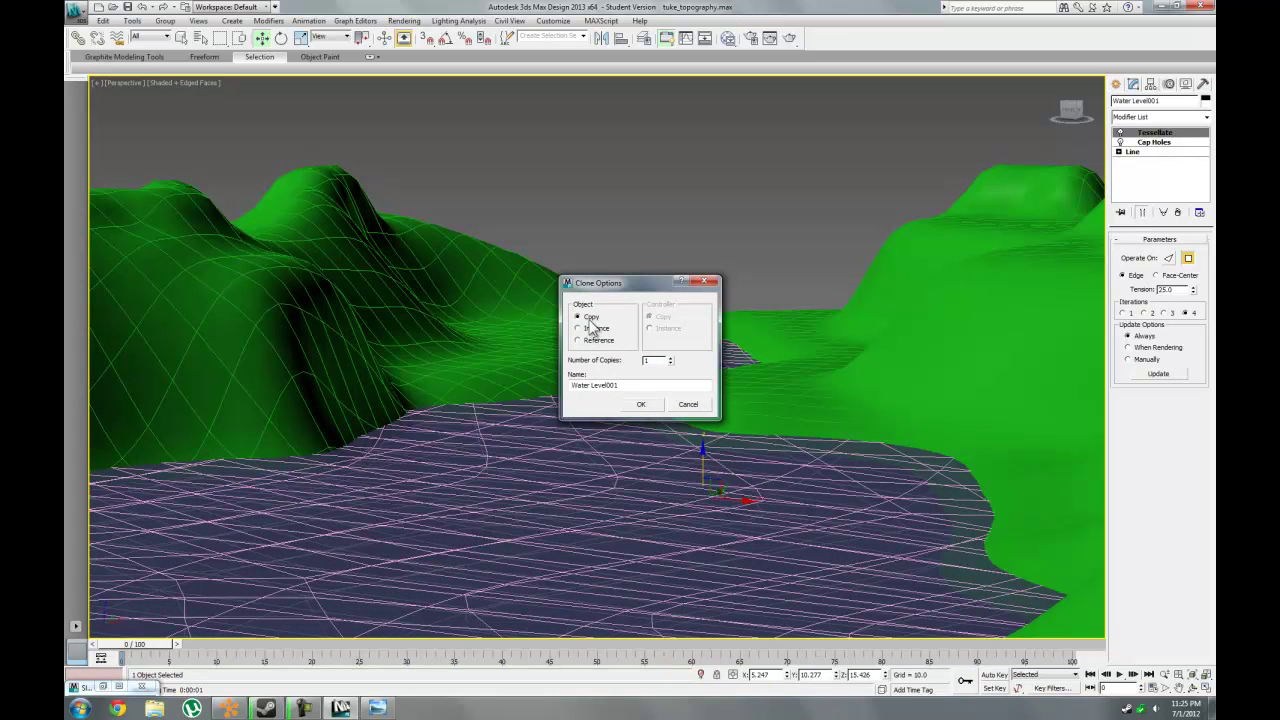
click(643, 405)
click(1140, 100)
text(Gravel)
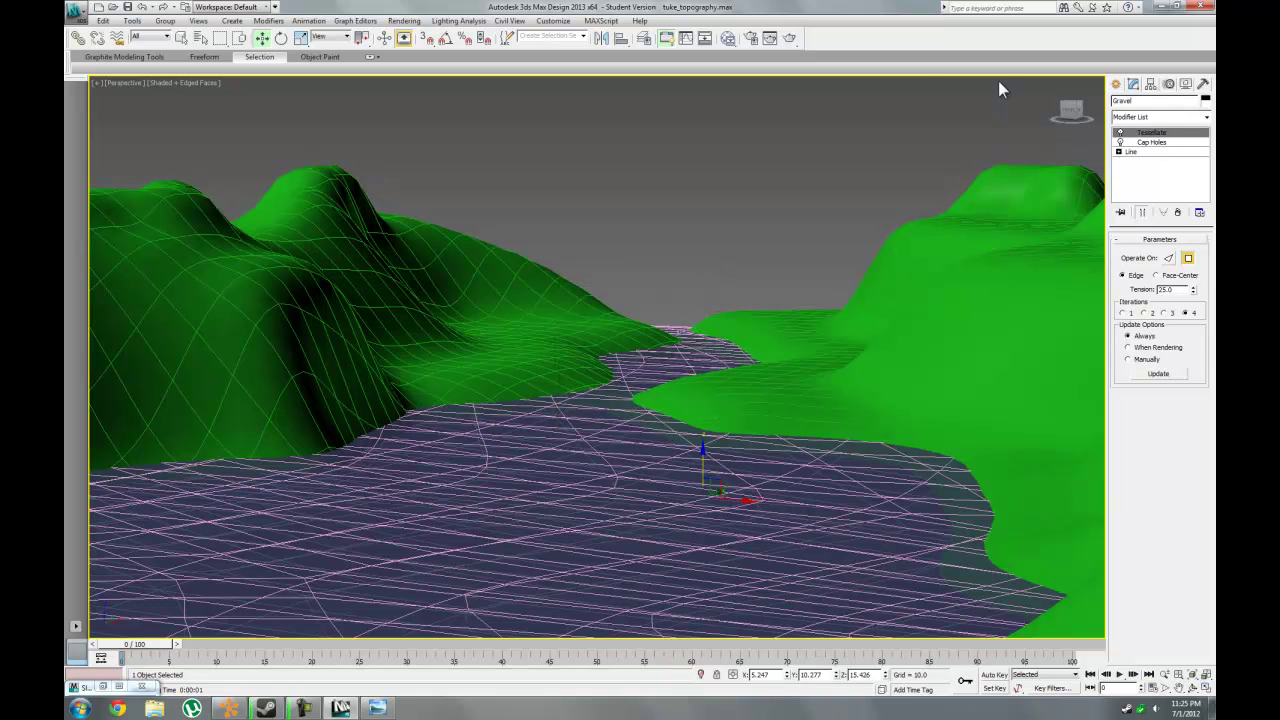
Add a new Standard material above the water material and assign a Cellular map to its diffuse color.
text(m)
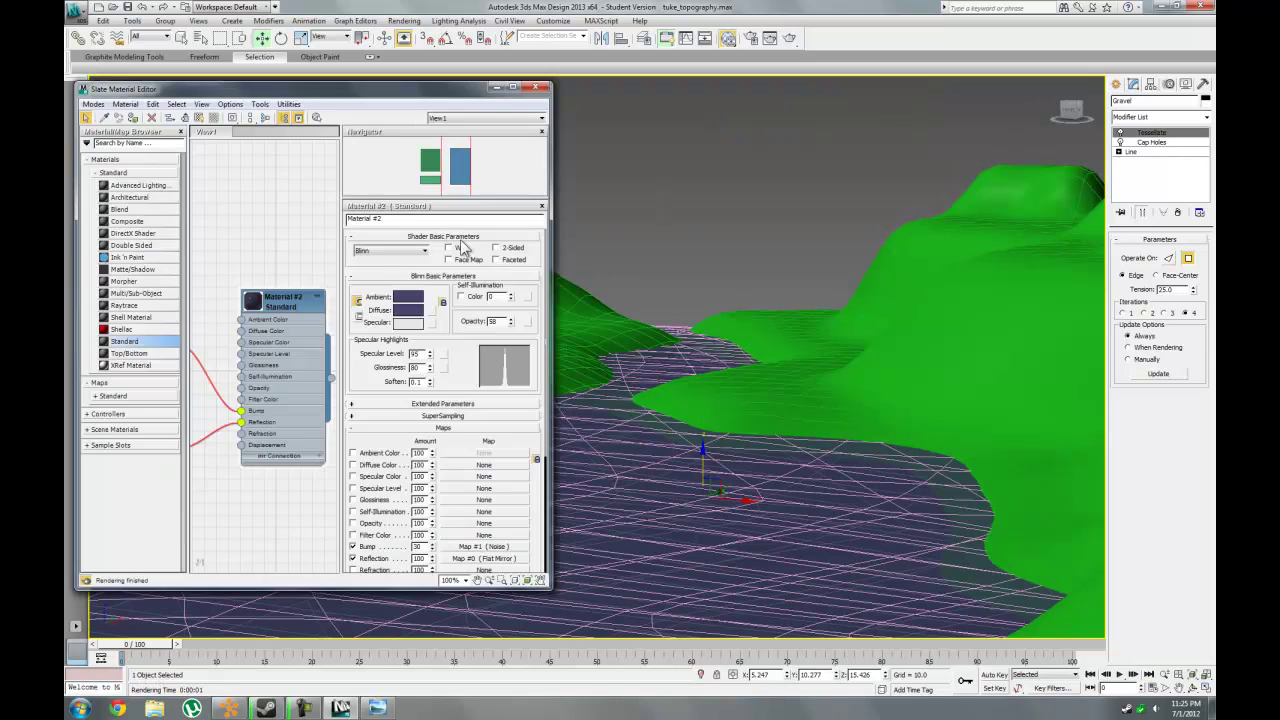
middle_drag(248, 230, 239, 331)
drag(138, 343, 277, 177)
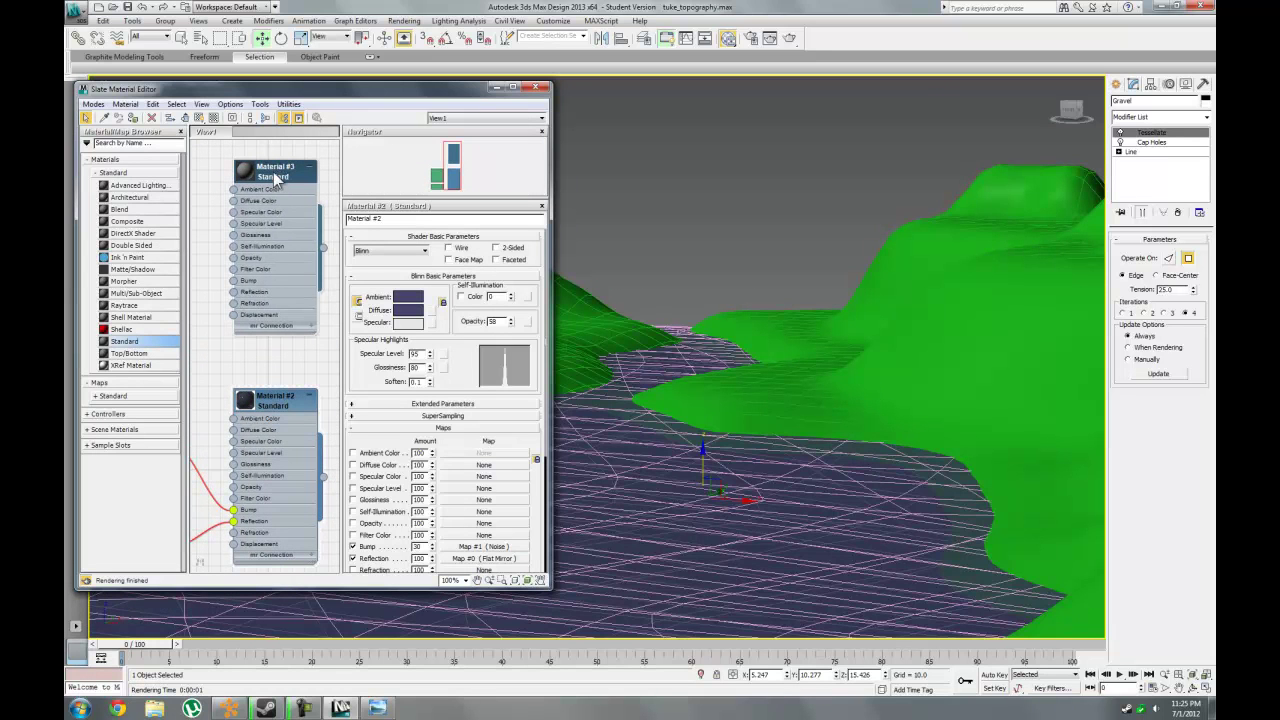
double_click(277, 177)
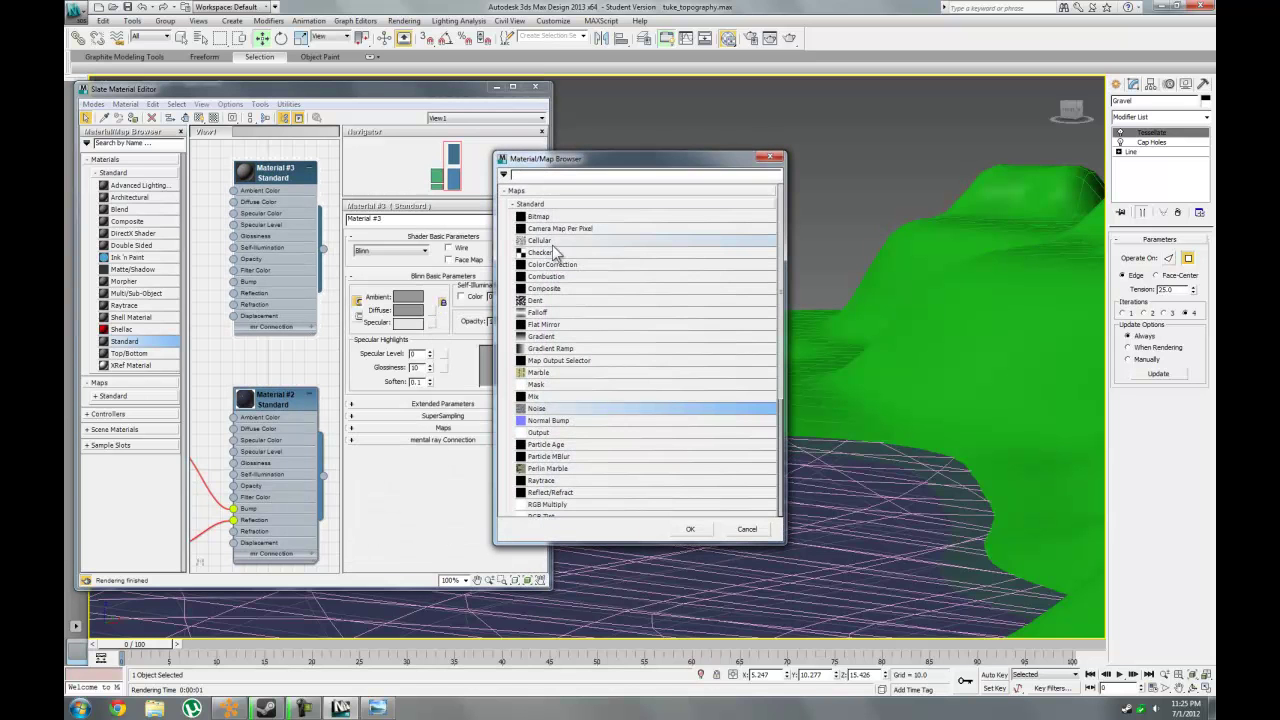
double_click(558, 243)
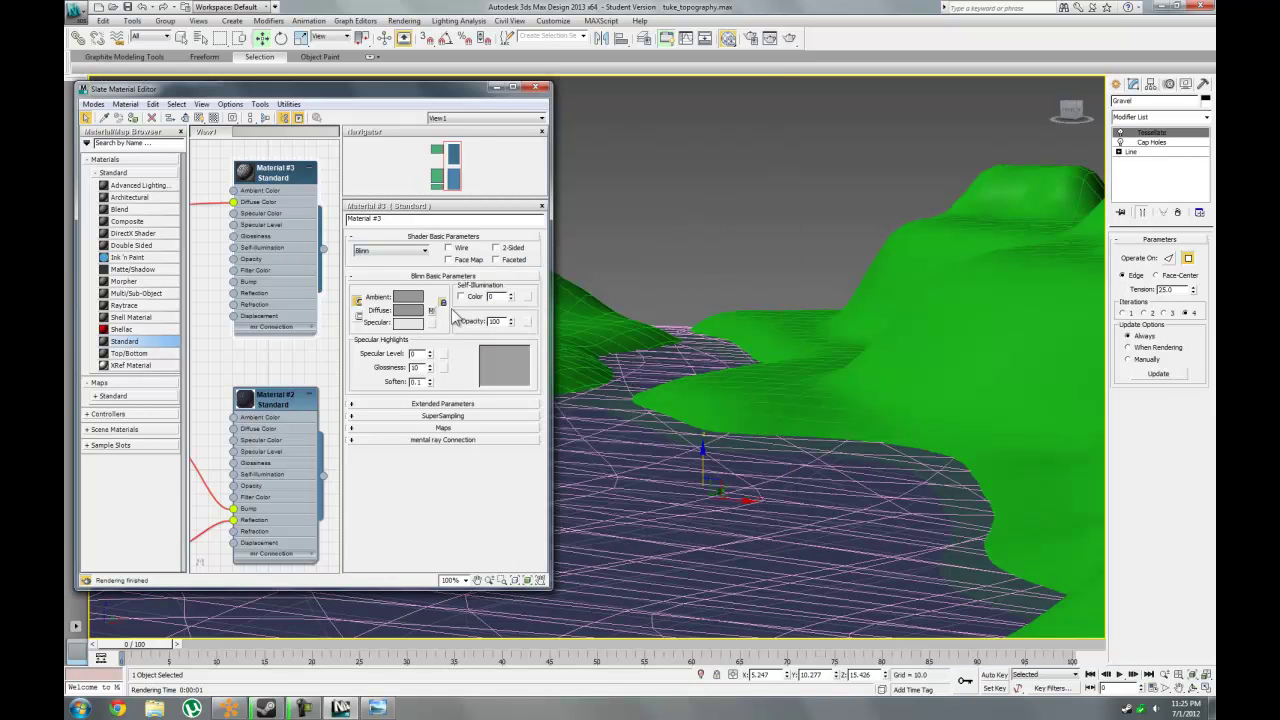
Clear the new gravel material's diffuse map and assign a fresh Cellular map in its place.
double_click(278, 172)
right_click(433, 314)
key(Escape)
right_click(431, 312)
click(448, 347)
click(431, 311)
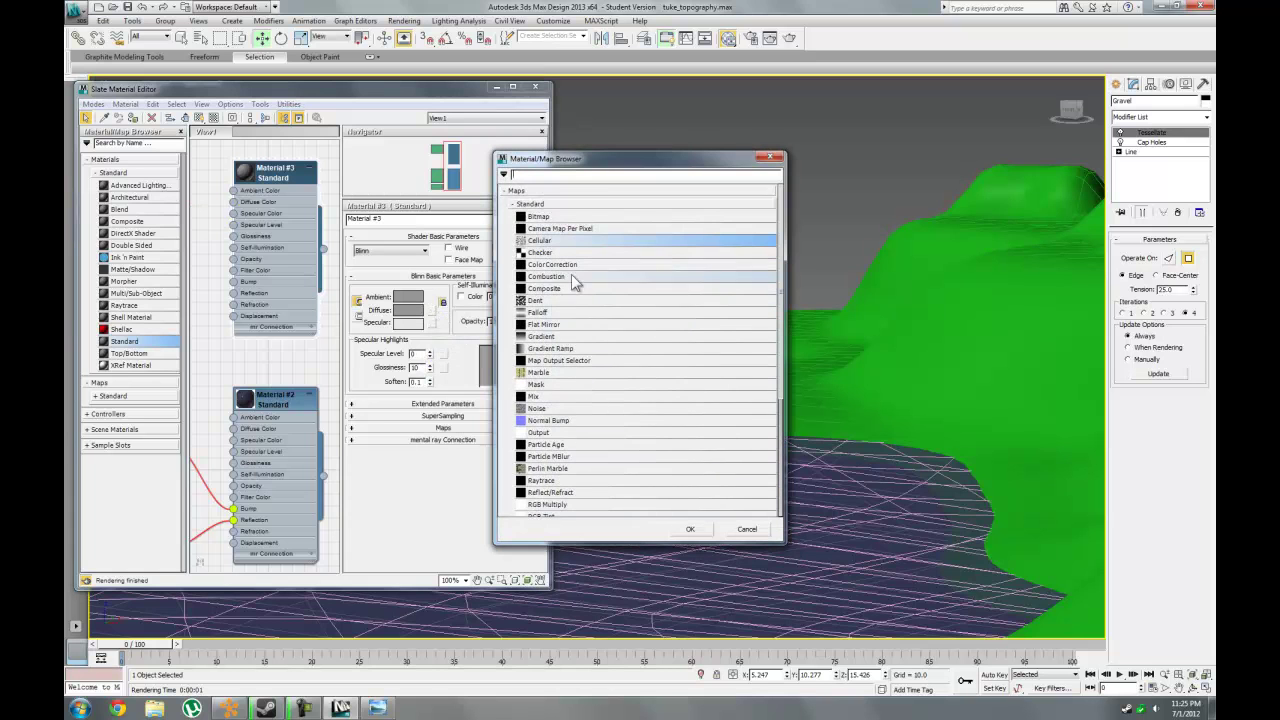
double_click(562, 242)
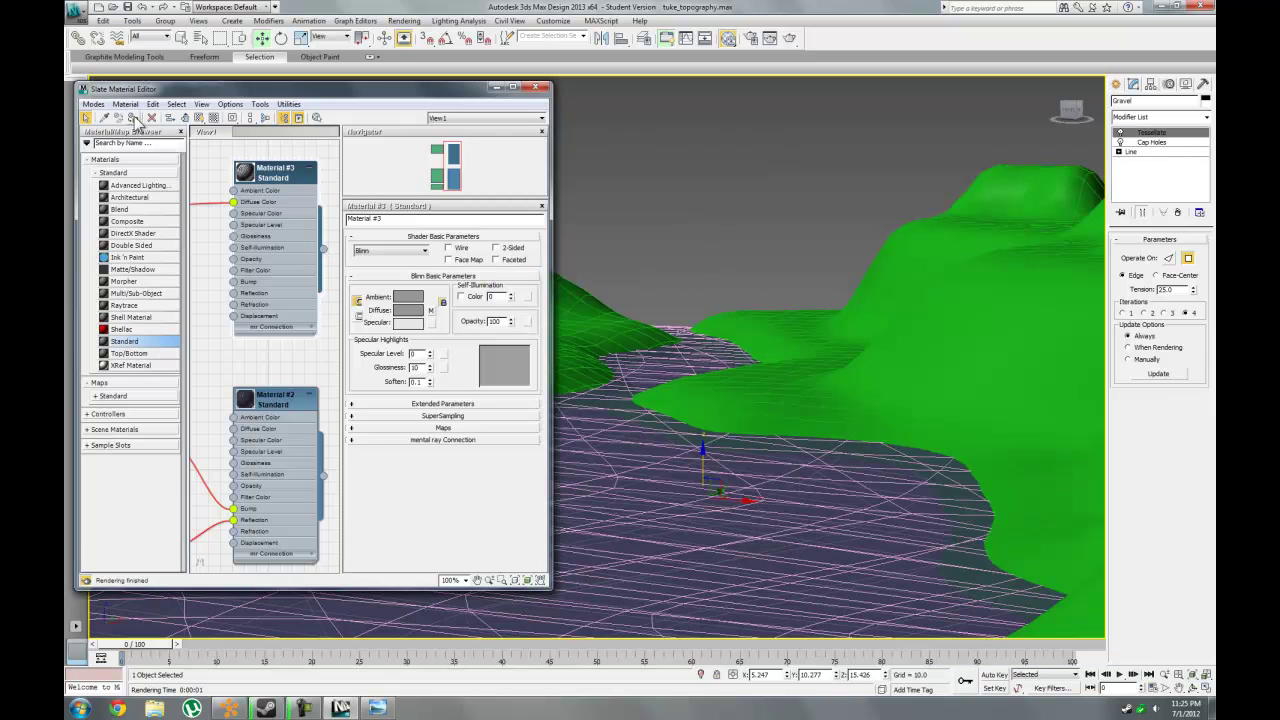
Open the gravel material's Cellular map parameters and change the cell color to a muted tan.
middle_drag(196, 262, 256, 280)
double_click(209, 205)
click(388, 428)
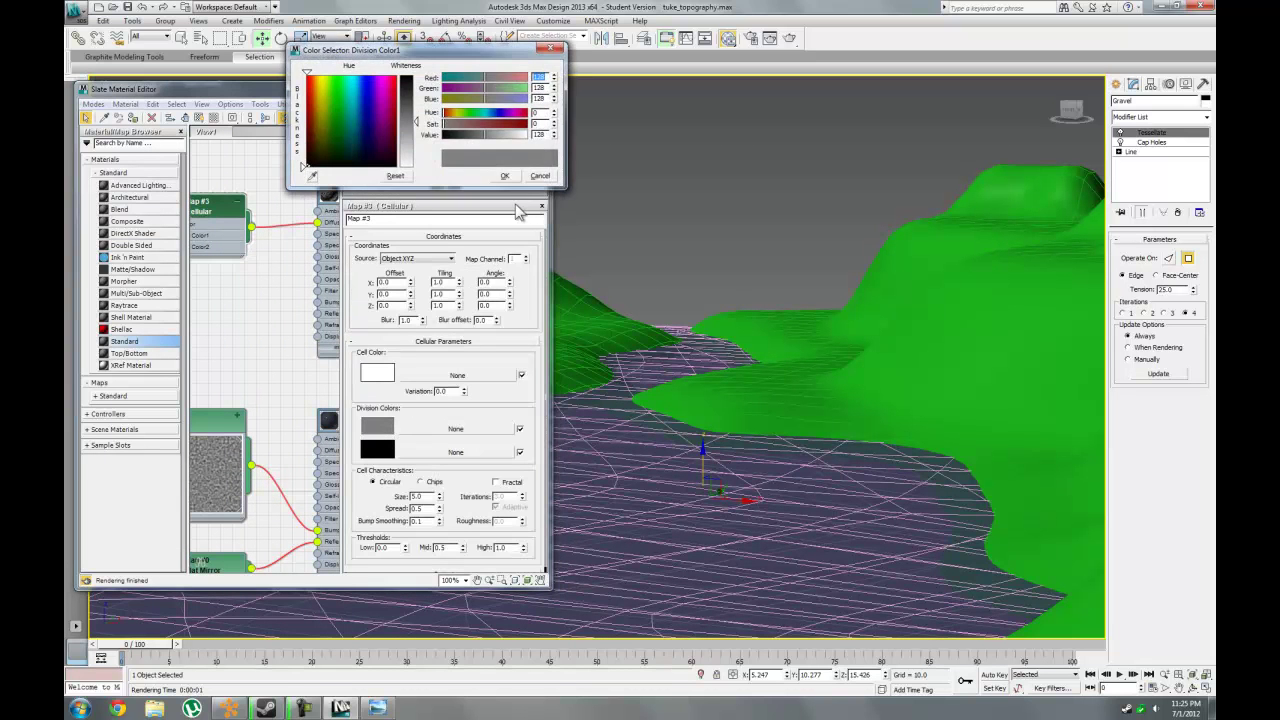
click(541, 177)
click(377, 372)
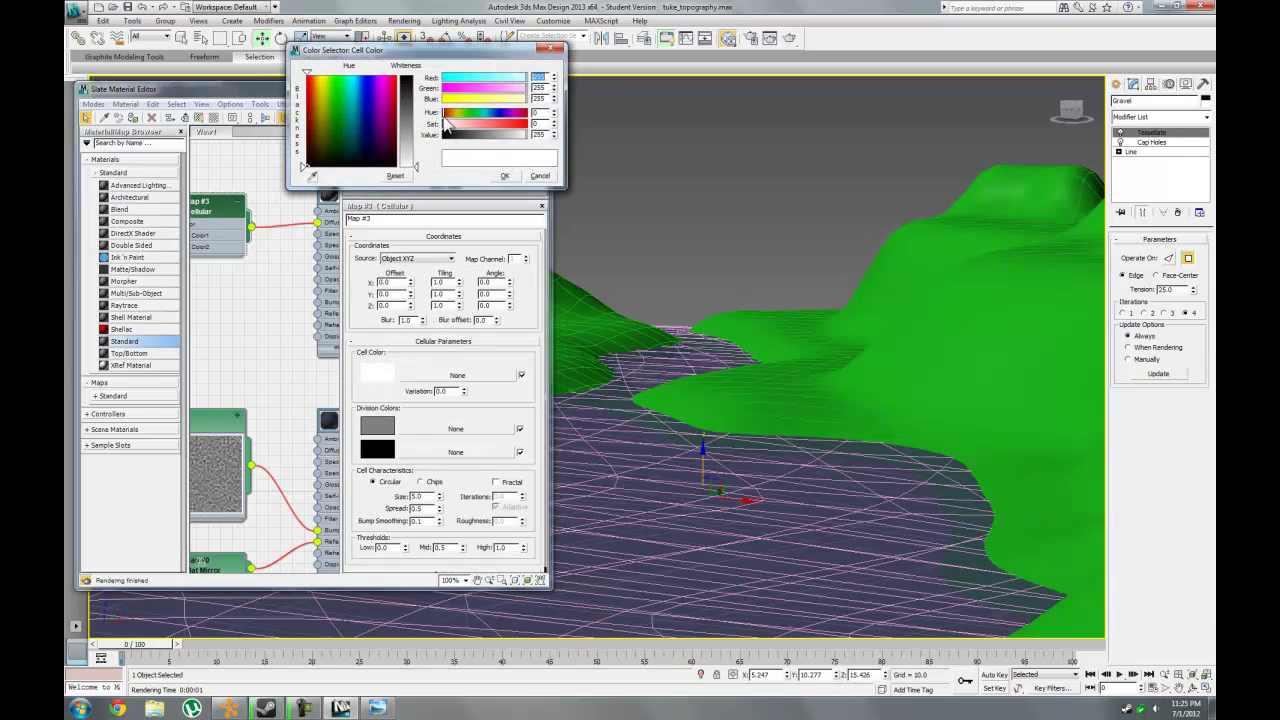
click(333, 120)
mouse_move(333, 120)
mouse_down()
mouse_move(326, 150)
mouse_move(319, 133)
mouse_up()
click(416, 115)
click(504, 177)
Enlarge the gravel material node's preview and move the node clear of the water material, test-rendering the view along the way.
middle_drag(267, 262, 247, 294)
double_click(298, 205)
key(shift+q)
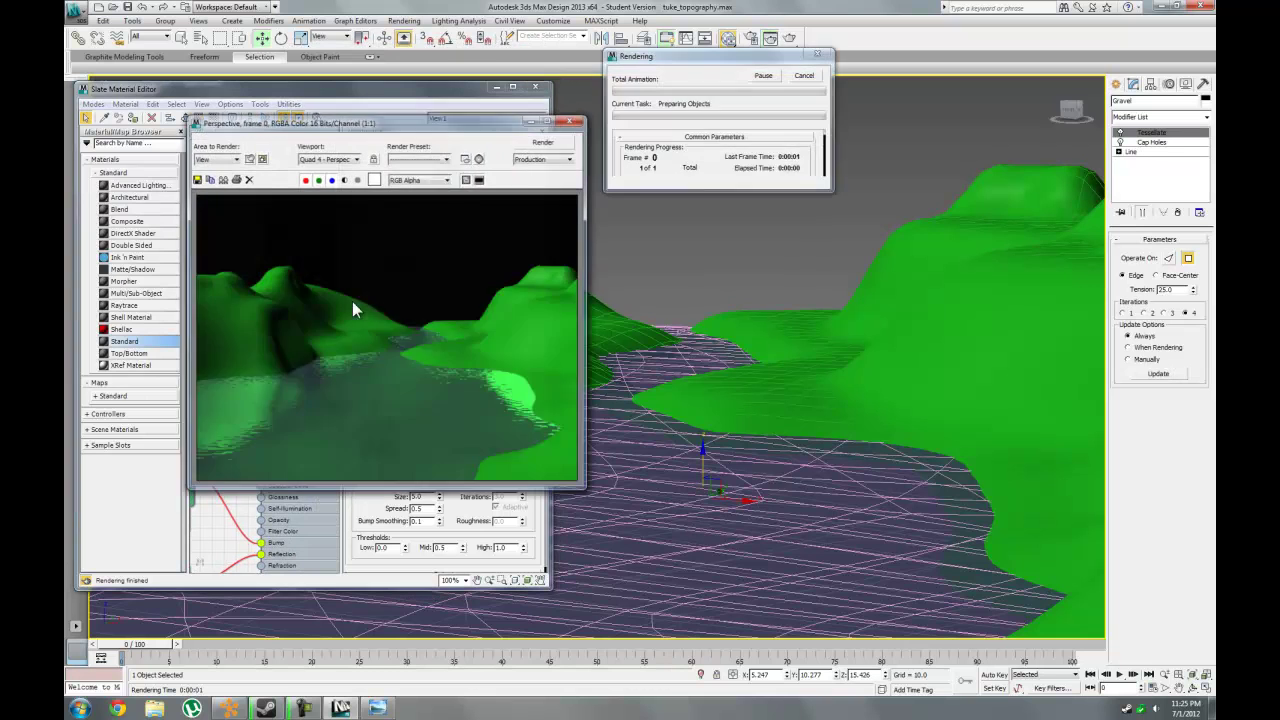
click(571, 118)
drag(295, 214, 271, 167)
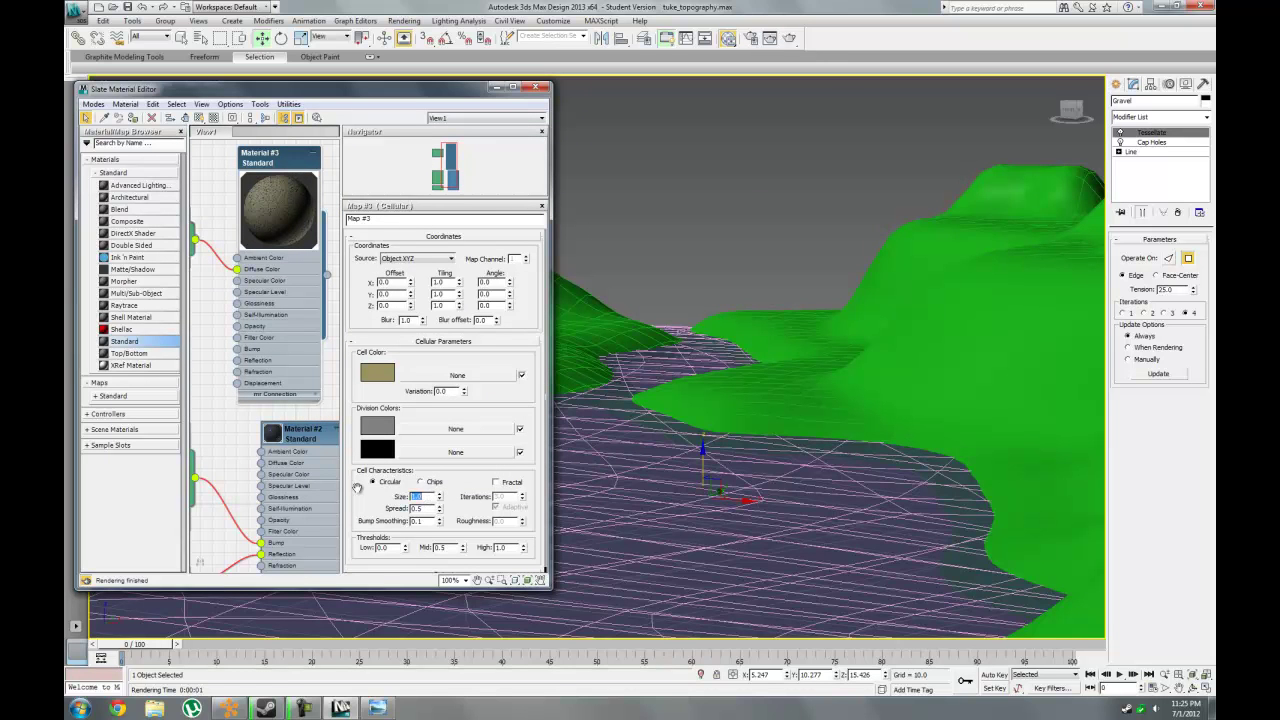
Set the gravel's Cellular map to size 1.0 with Chips cells, test-rendering each change.
key(shift+q)
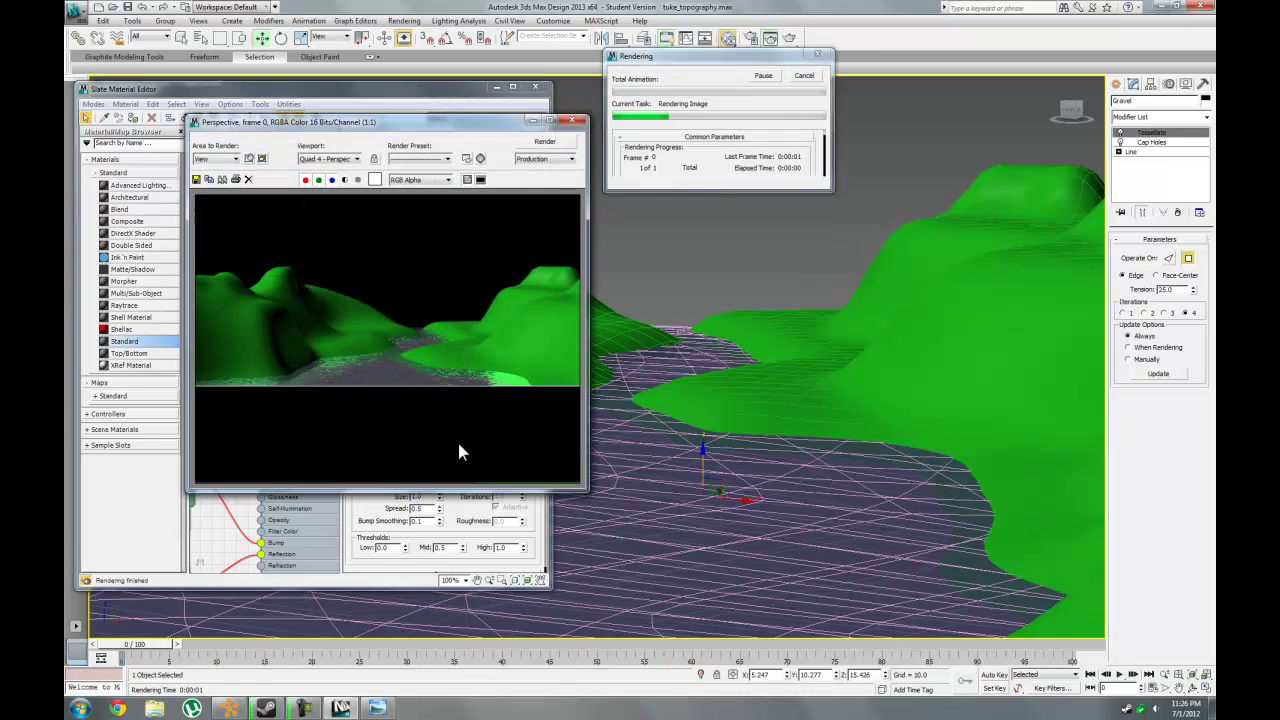
click(573, 121)
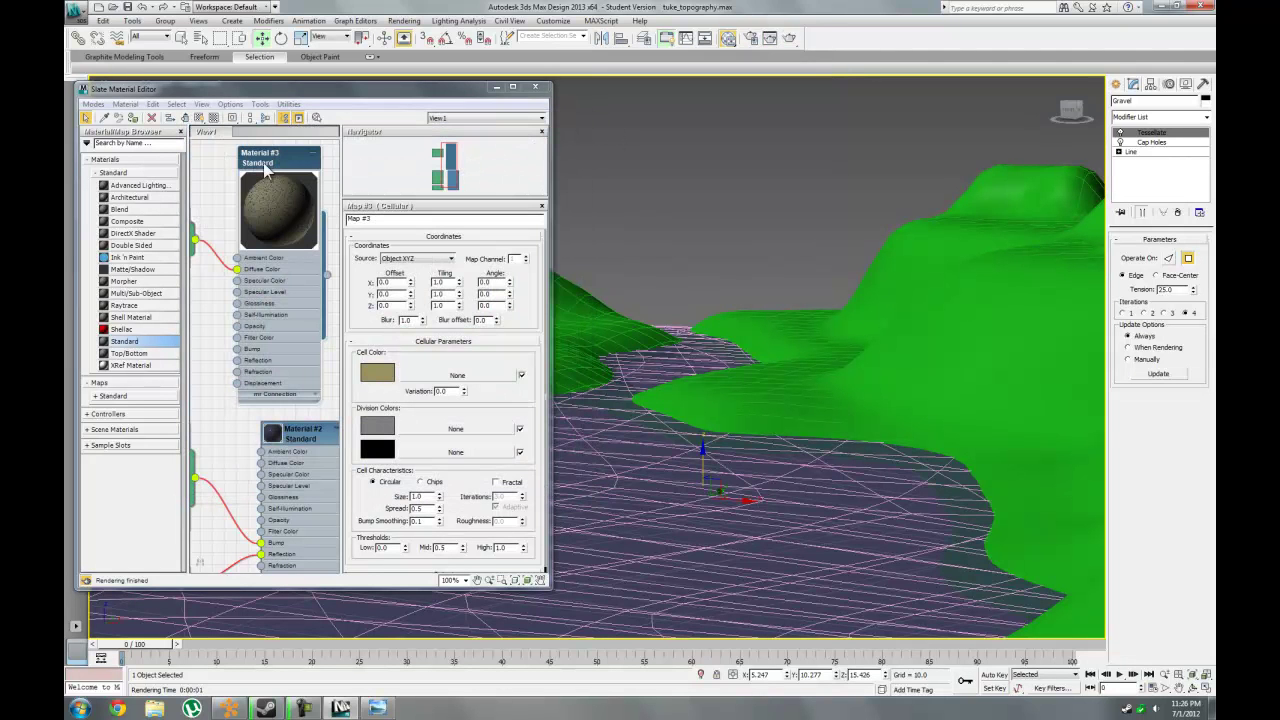
drag(382, 505, 387, 475)
click(423, 475)
key(shift+q)
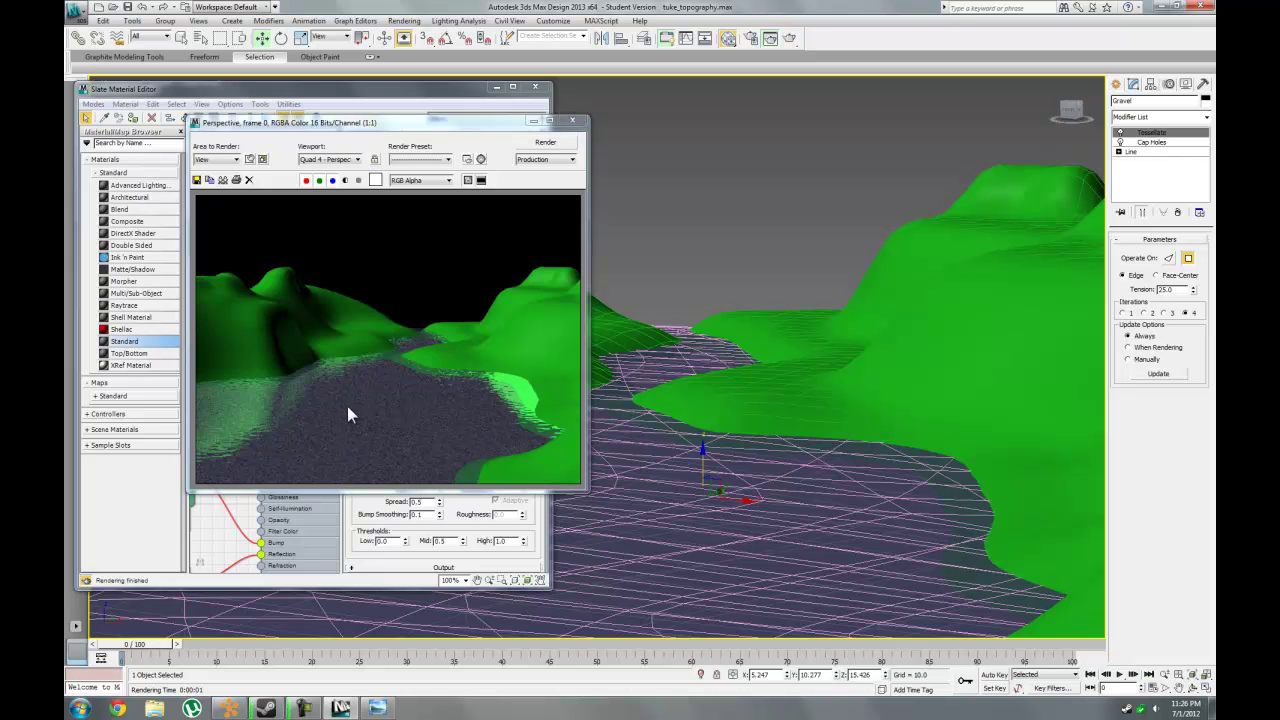
click(572, 120)
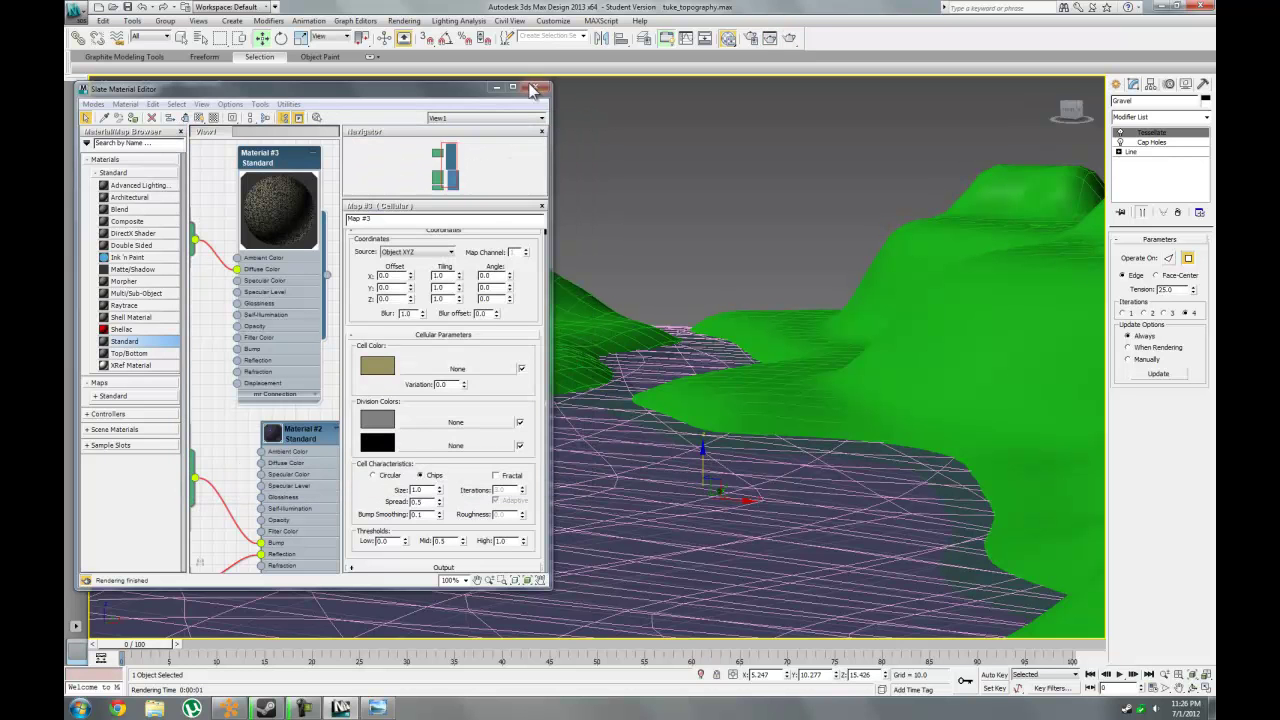
Close the material editor and lower the Gravel surface to about Z 13.9, checking it in a test render.
click(535, 88)
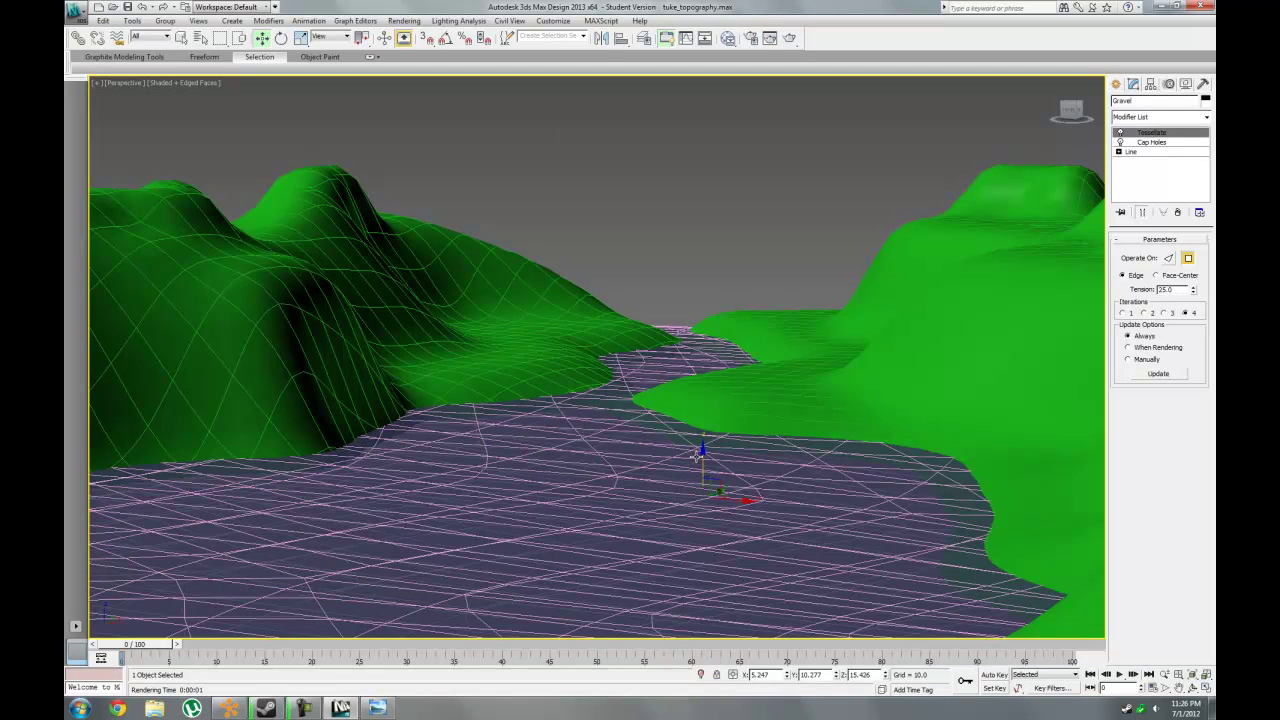
key(shift+q)
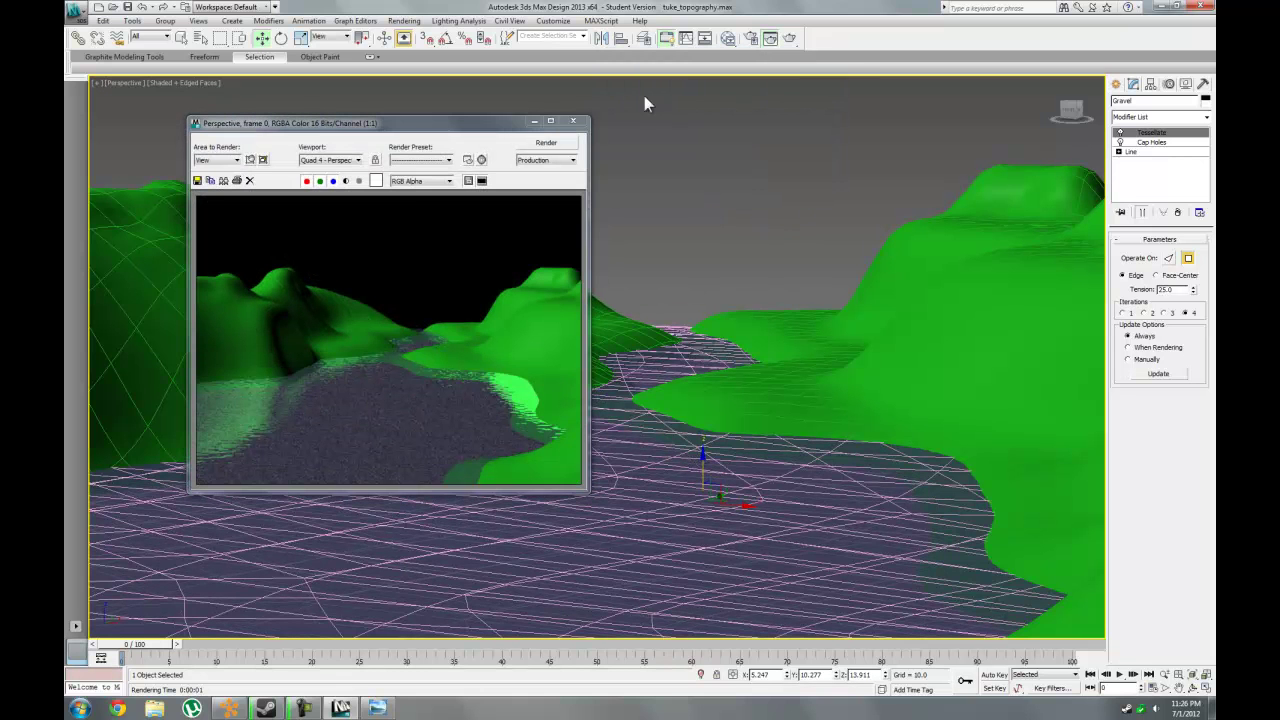
click(573, 121)
Examine the gap between the water and gravel surfaces from a low angle and test-render from a new viewpoint.
click(812, 443)
click(1194, 688)
drag(749, 453, 594, 480)
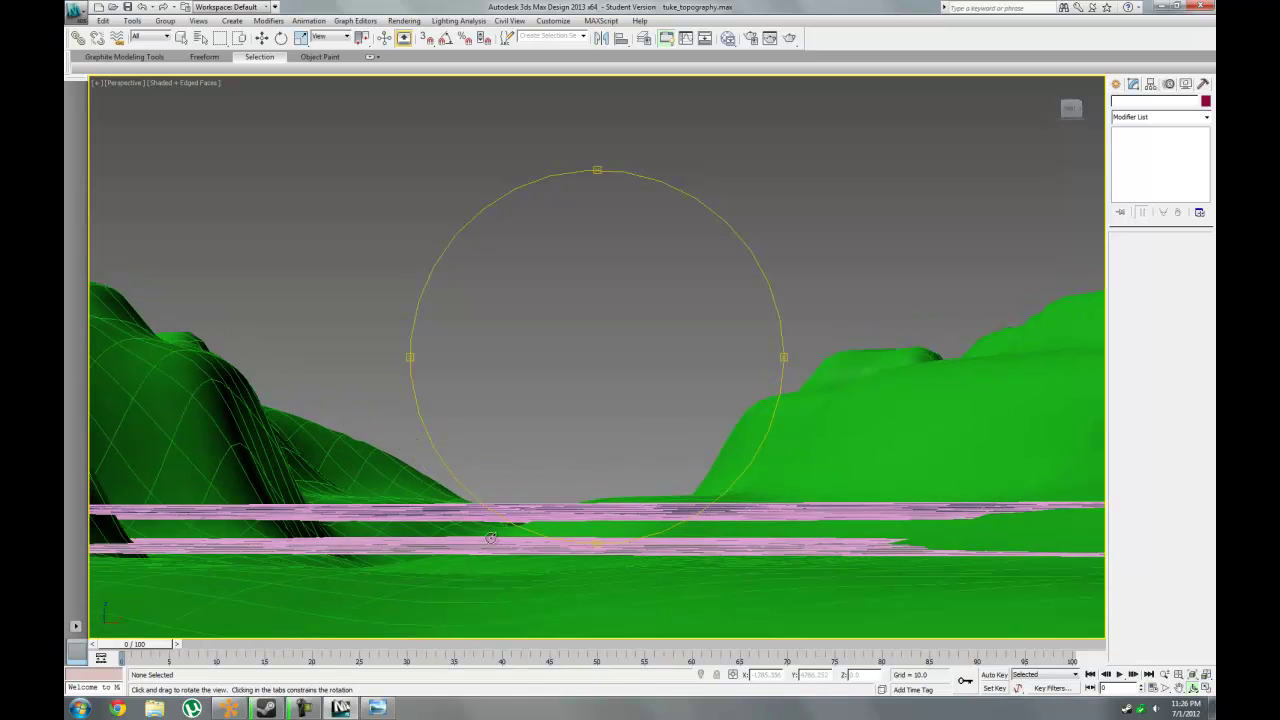
drag(600, 398, 582, 286)
key(shift+q)
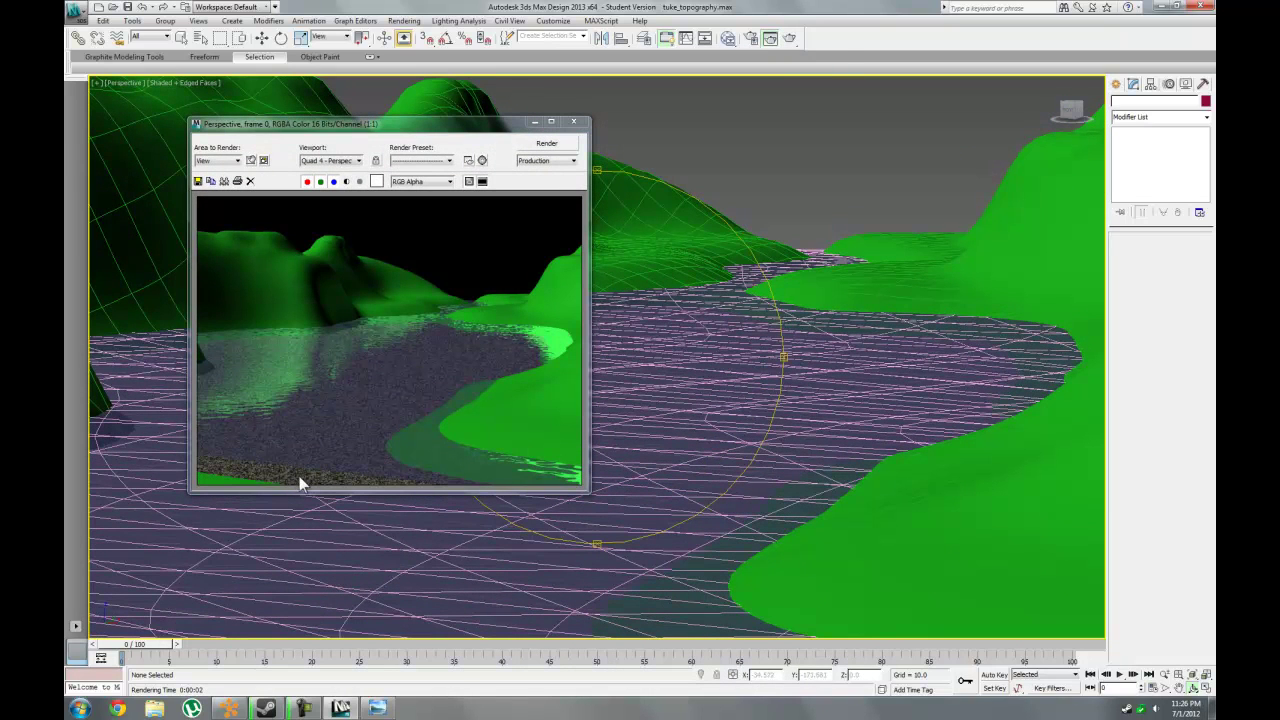
click(573, 121)
Select the Water Level surface, reopen its material and raise the opacity to about 79, checking it in a test render.
drag(638, 272, 603, 354)
right_click(603, 354)
click(585, 425)
click(727, 37)
double_click(305, 433)
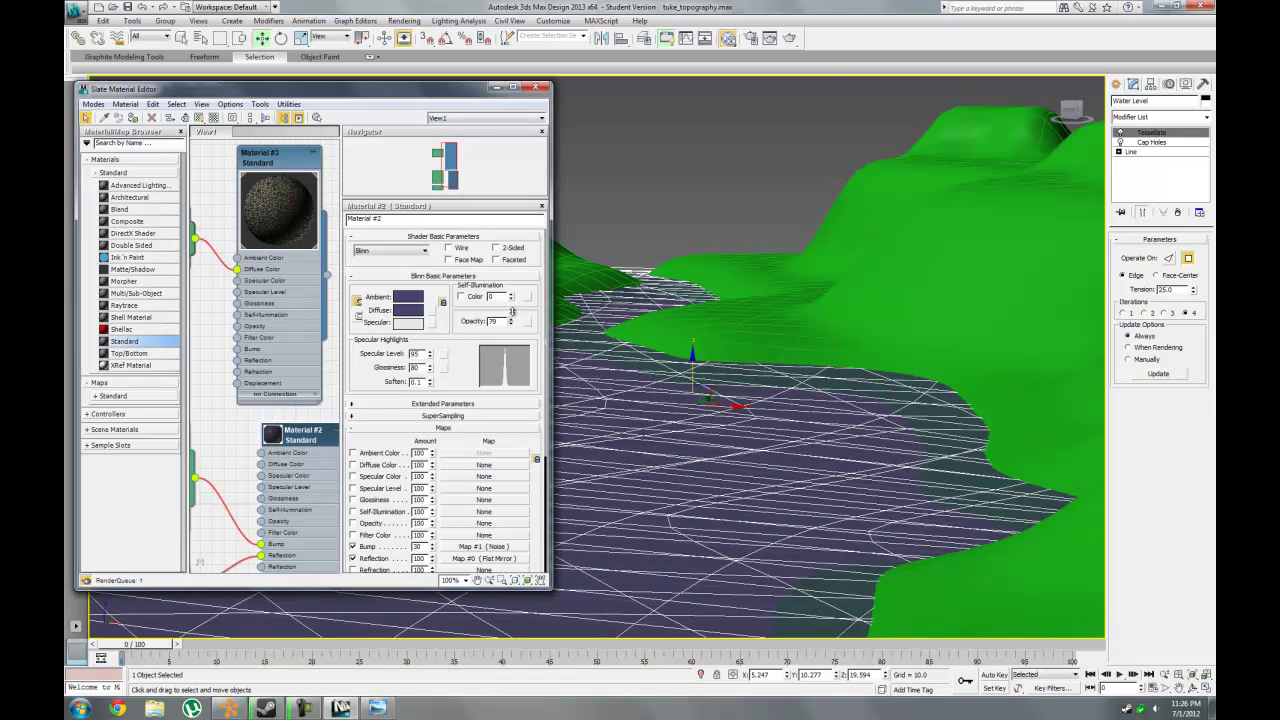
key(shift+q)
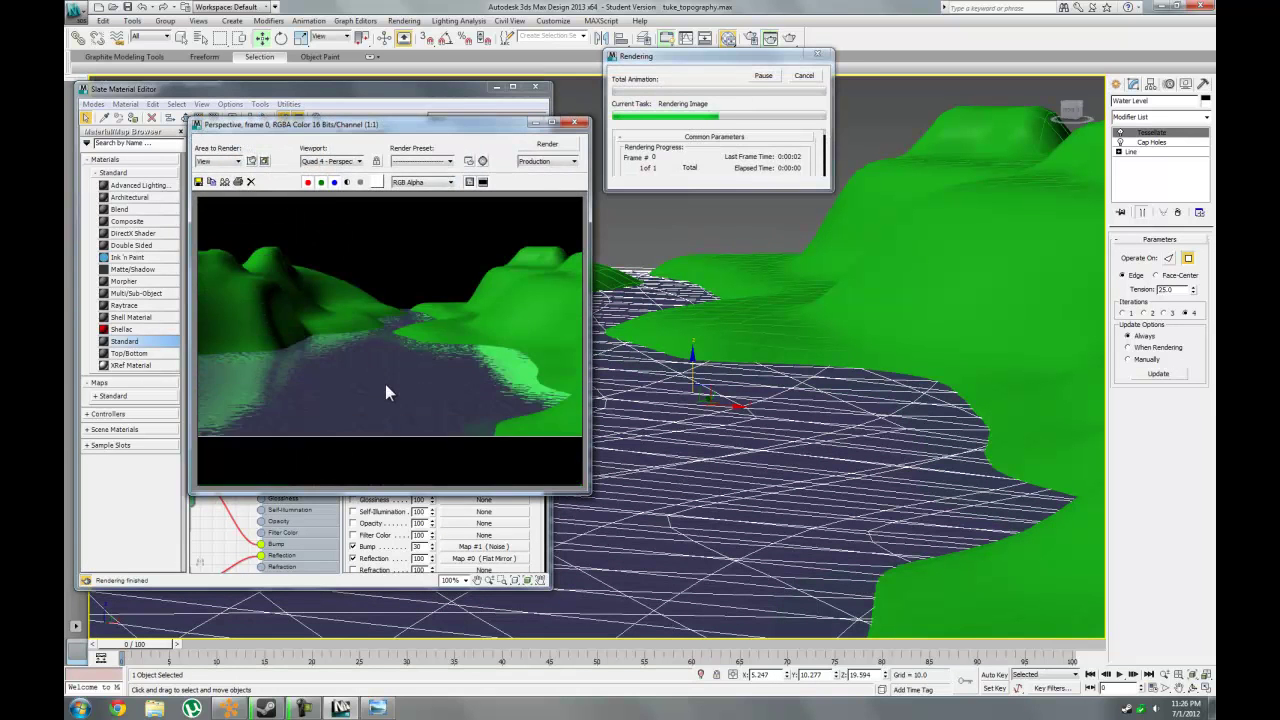
click(575, 123)
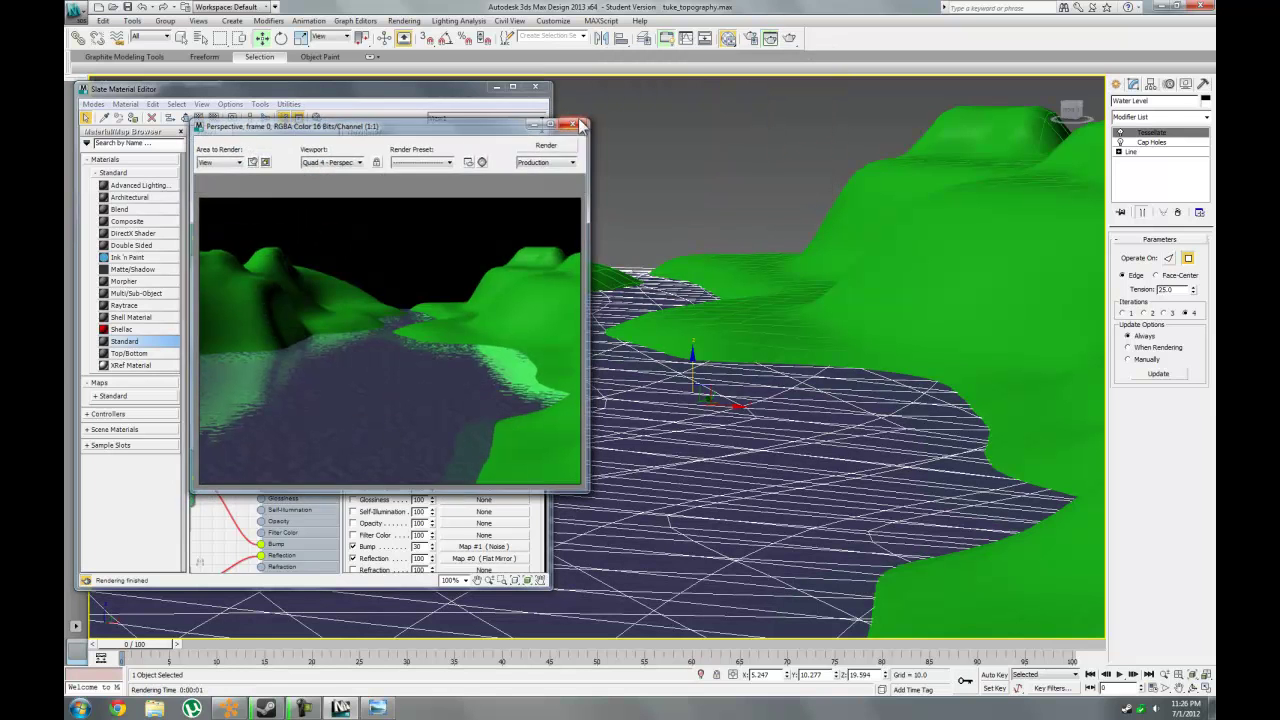
Test-render the water with a much lower opacity and set the water material's opacity to 86.
drag(515, 322, 506, 357)
key(shift+q)
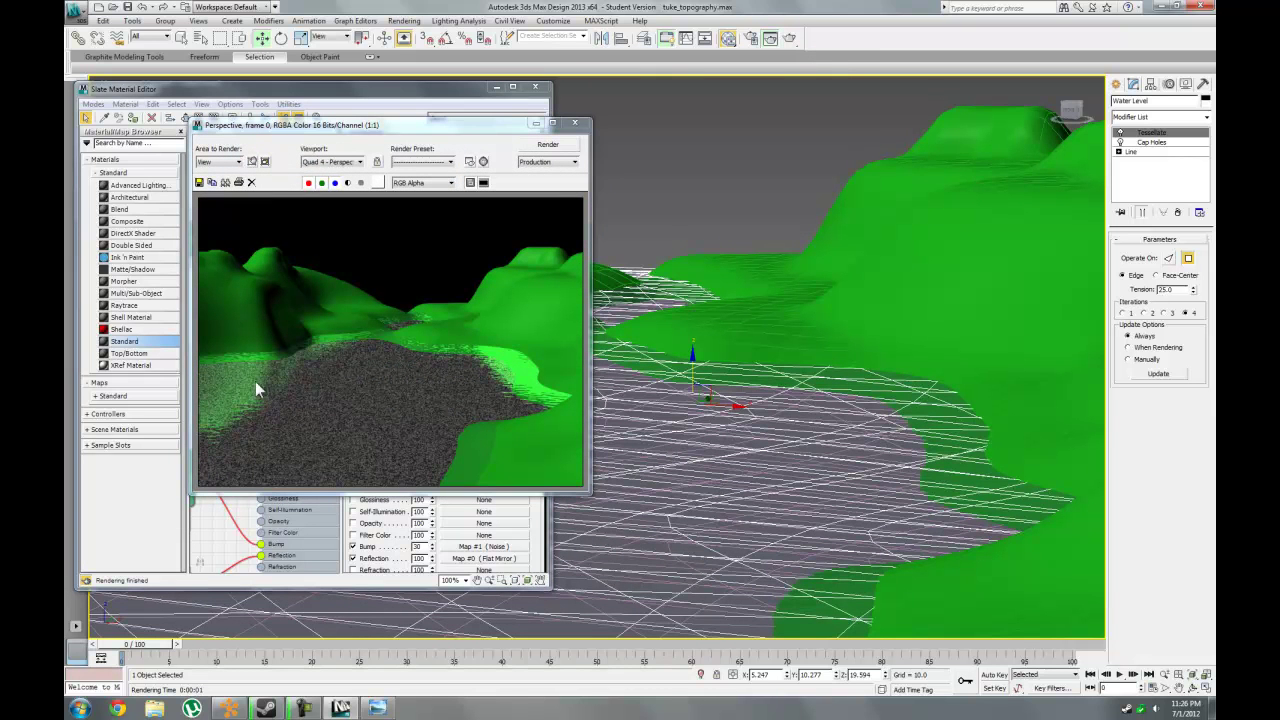
click(574, 122)
drag(512, 321, 511, 271)
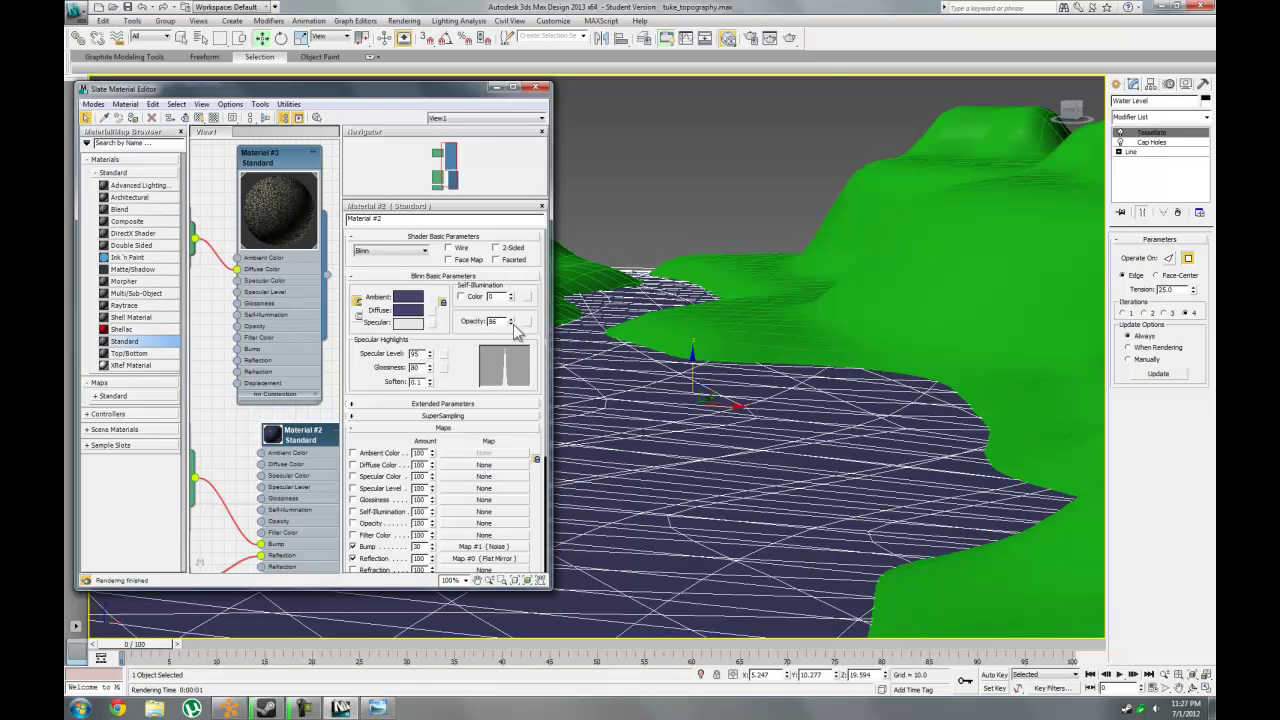
Set the water material's opacity to 74 and check it in a test render.
key(shift+q)
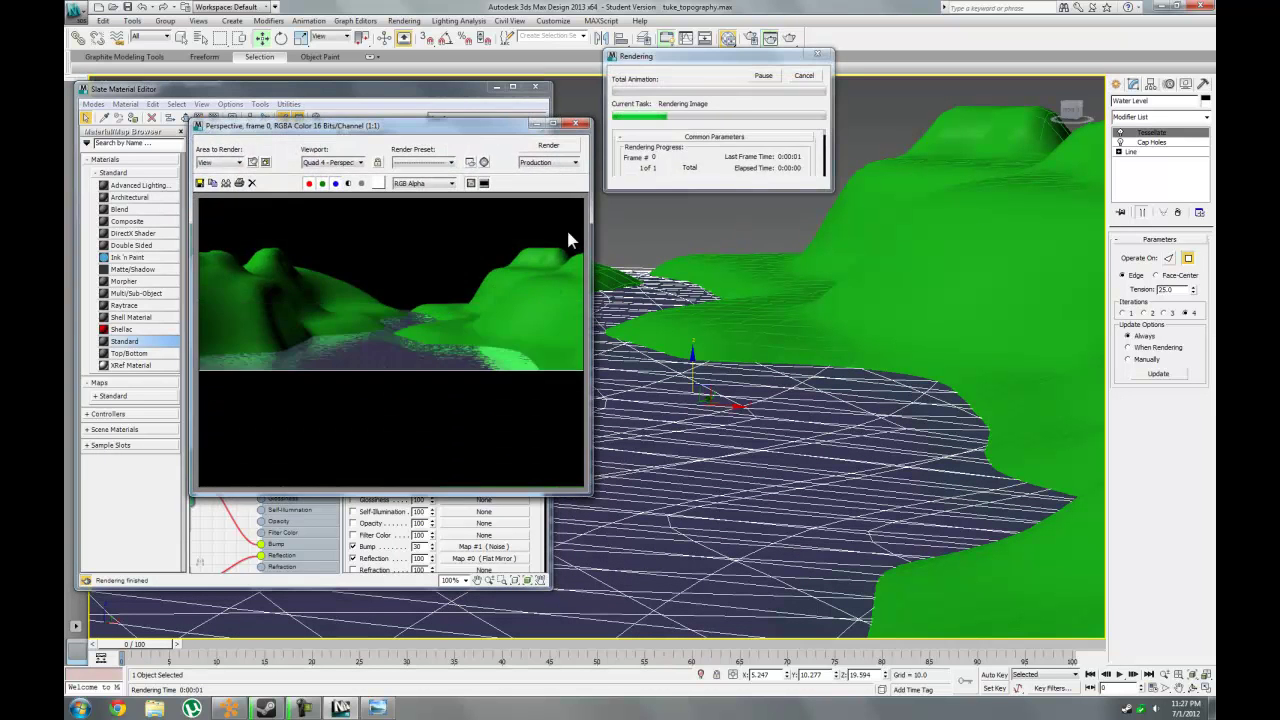
click(574, 131)
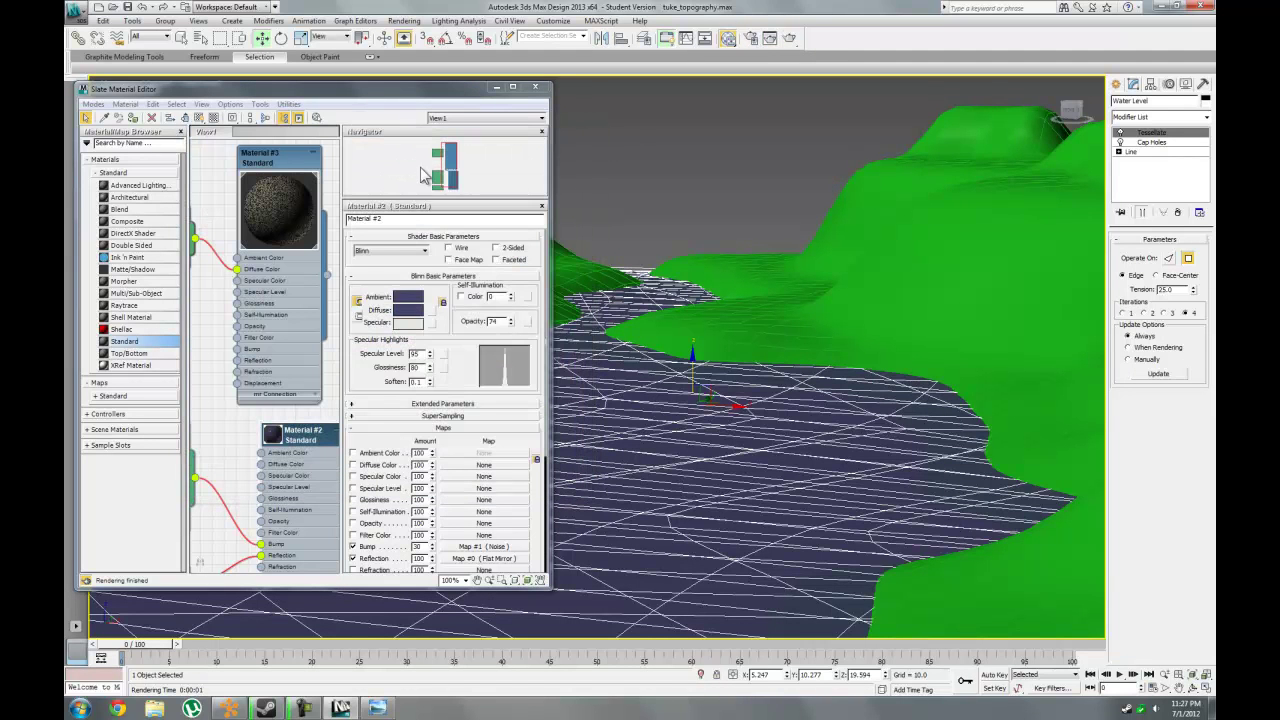
Open the water material's Noise bump map and try raising its phase to 0.7 while watching the enlarged material preview.
click(312, 446)
drag(456, 372, 451, 289)
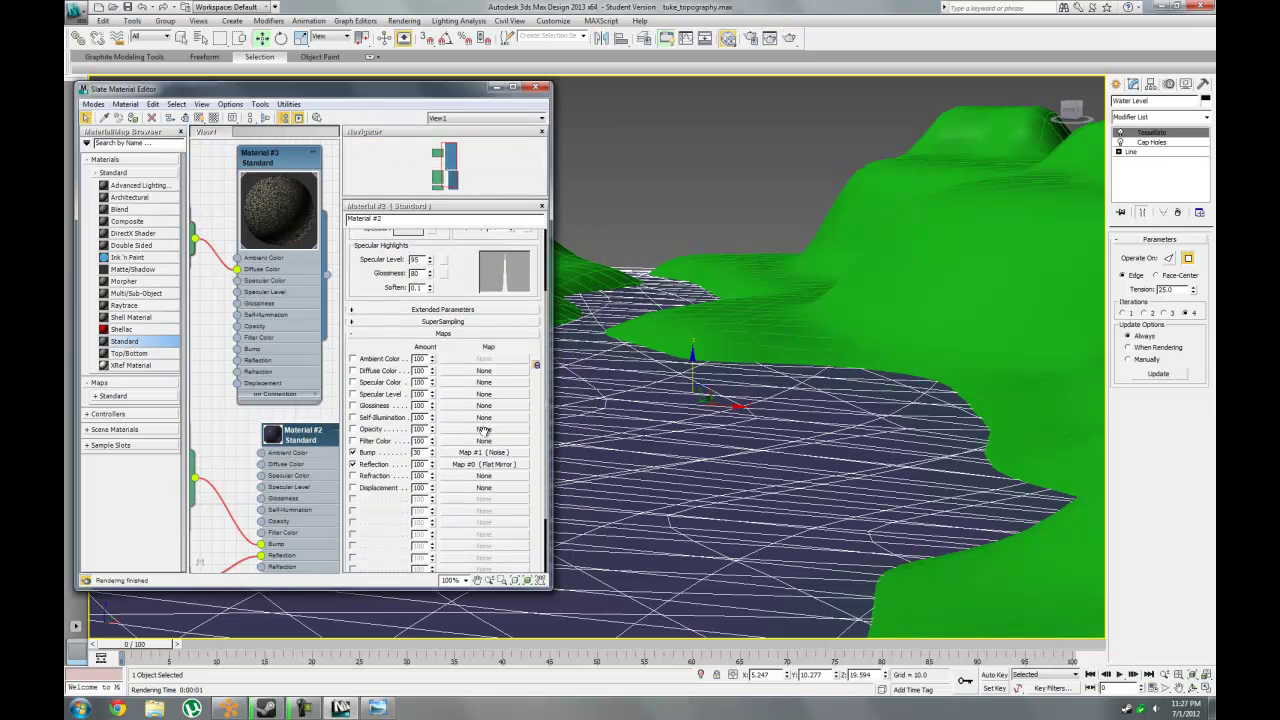
click(486, 463)
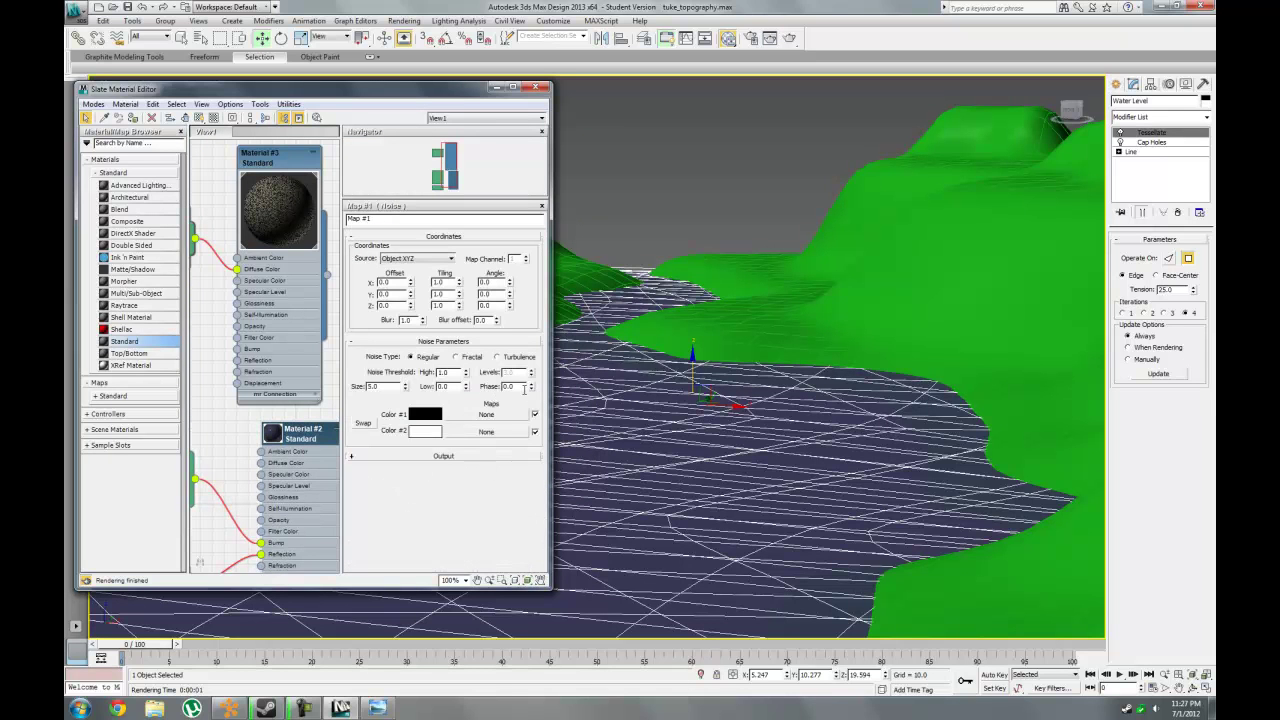
drag(532, 387, 533, 337)
drag(532, 387, 536, 274)
double_click(274, 434)
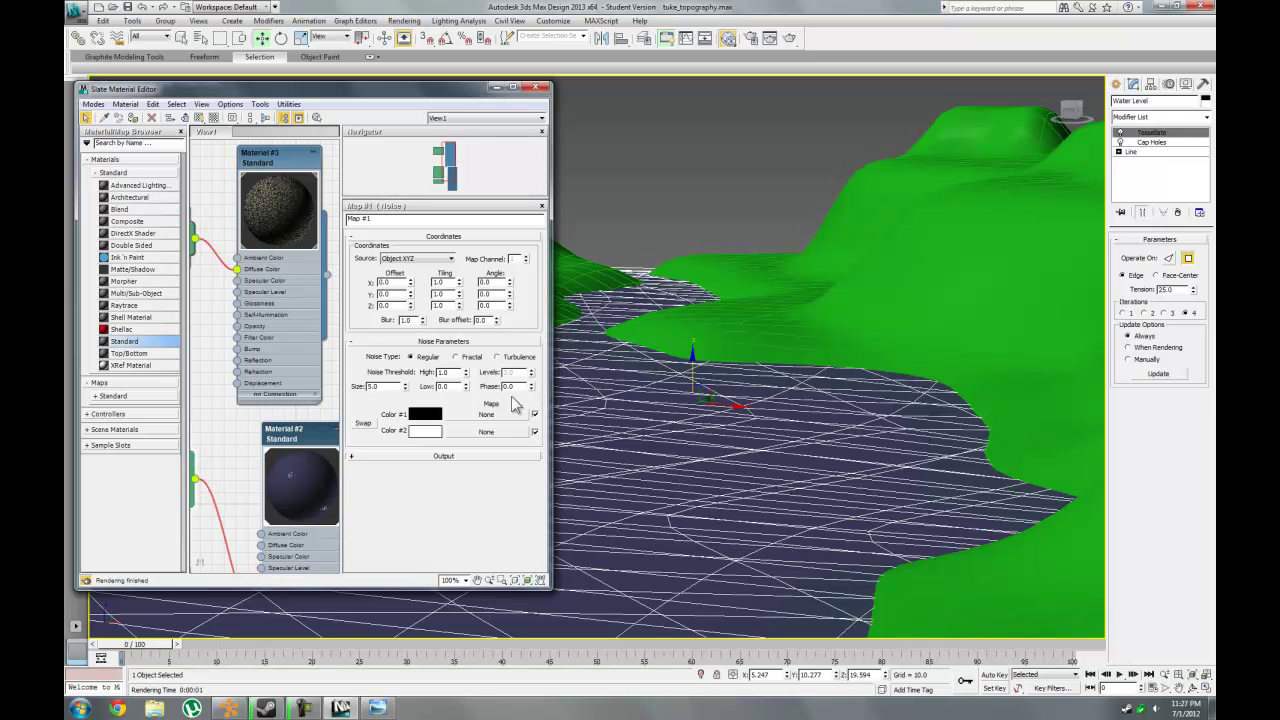
drag(532, 388, 532, 384)
click(532, 384)
click(532, 383)
Step the bump noise phase up through 1.6 to watch the ripples in the material preview, and return it to 0.
middle_drag(341, 447, 306, 418)
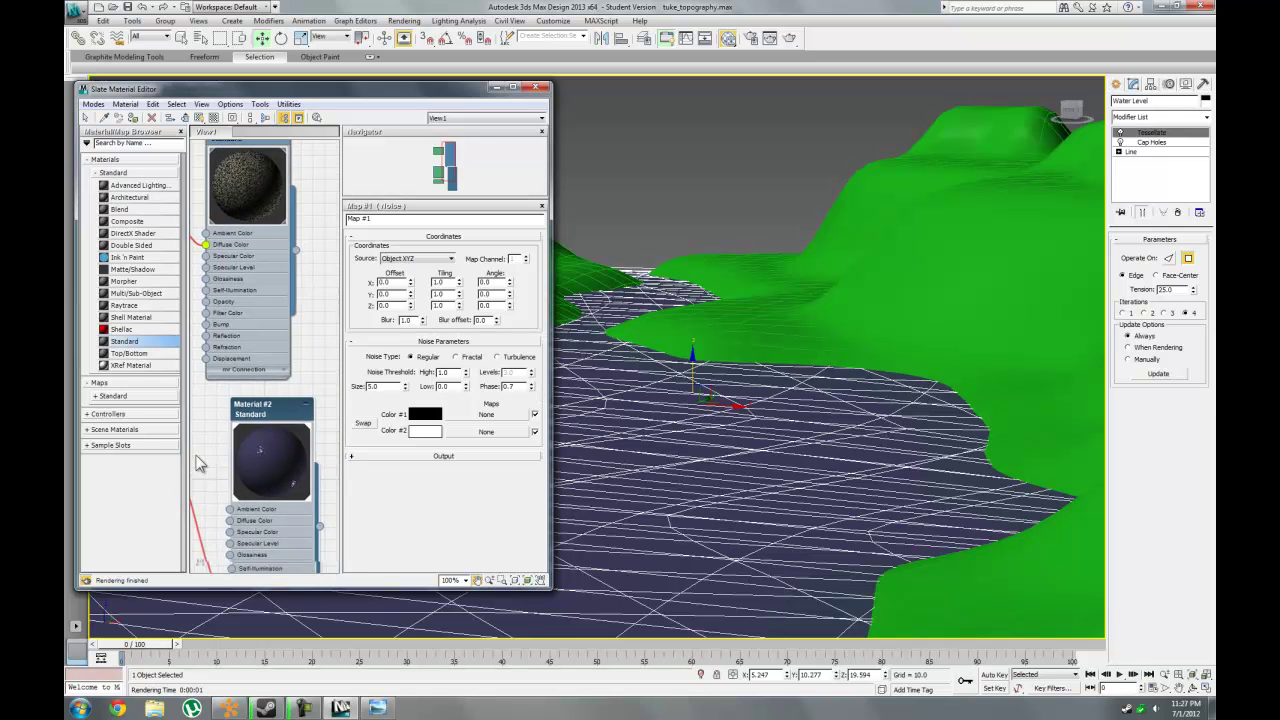
double_click(266, 449)
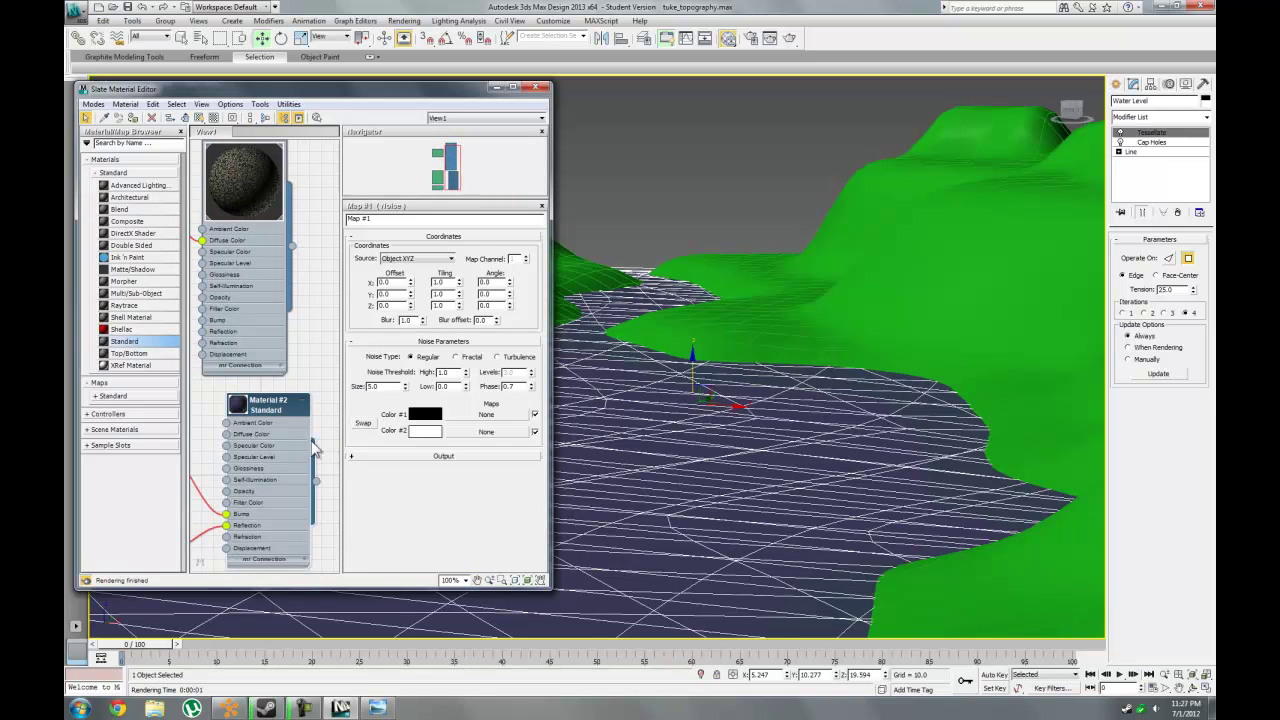
double_click(238, 407)
click(532, 384)
click(532, 384)
click(532, 384)
click(532, 384)
click(532, 384)
click(532, 384)
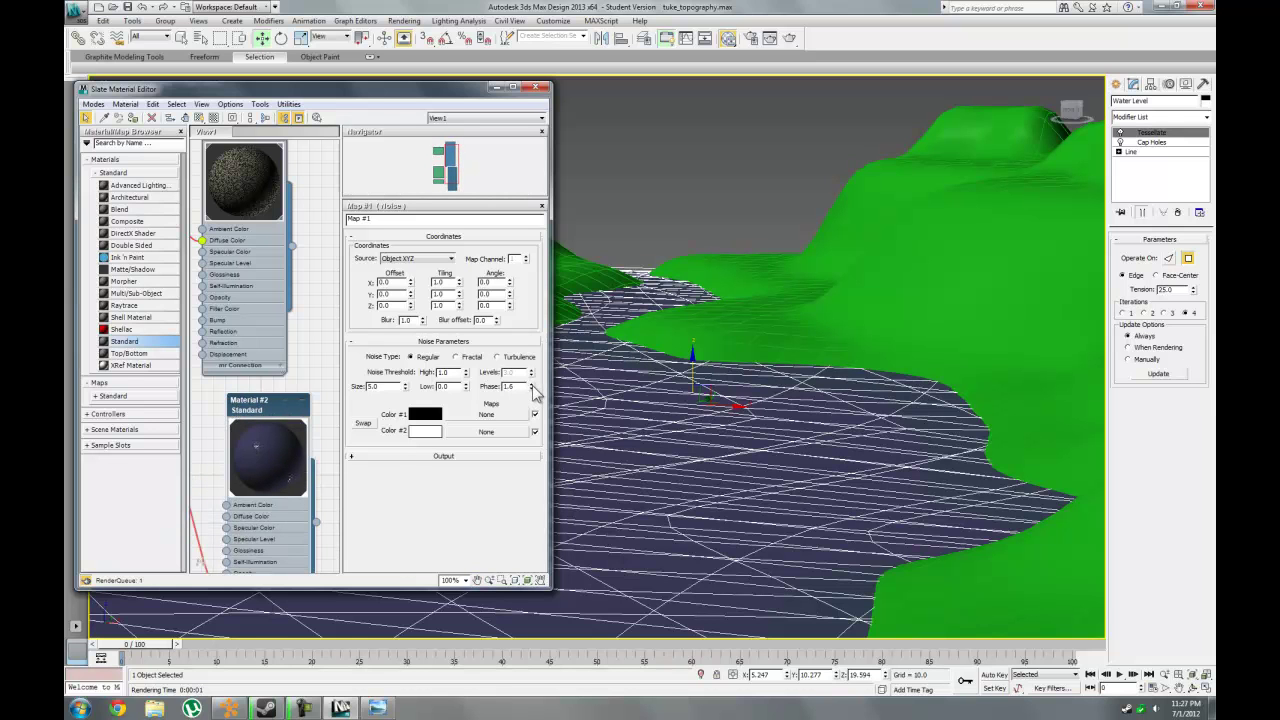
click(532, 384)
click(532, 384)
click(532, 384)
Add a Noise modifier to the Water Level surface above its Tessellate modifier.
click(1117, 84)
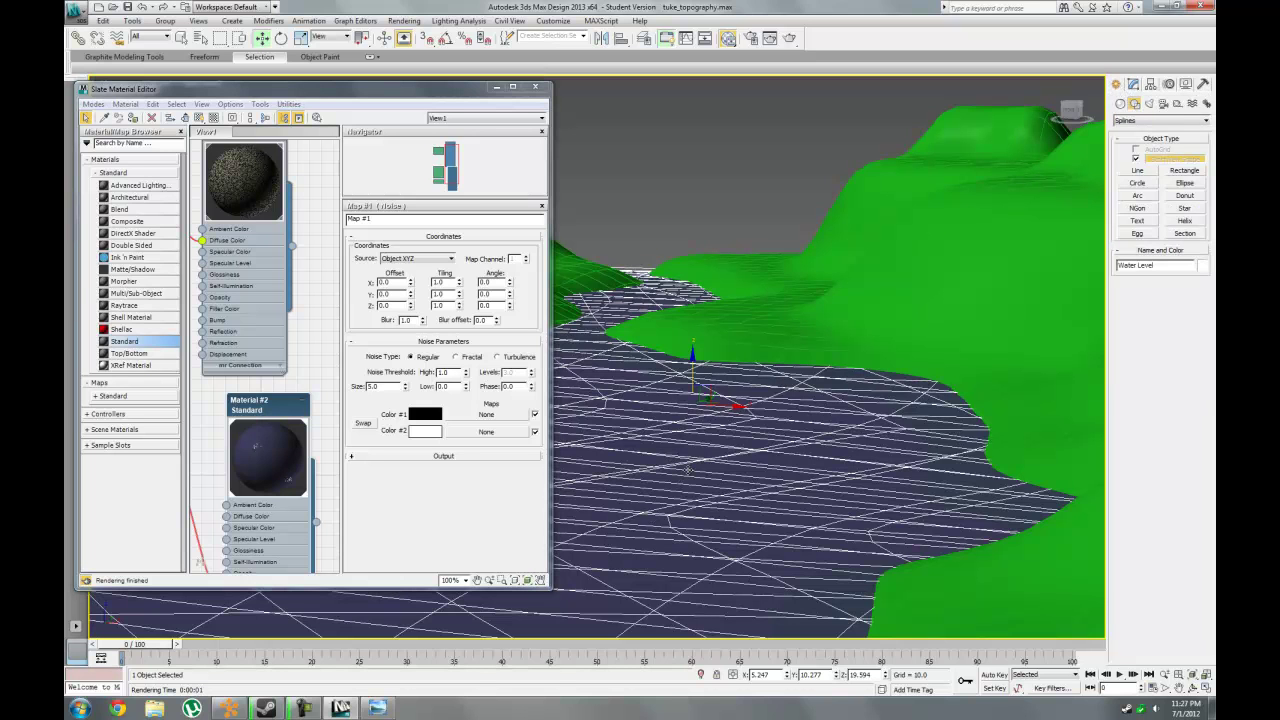
click(1133, 84)
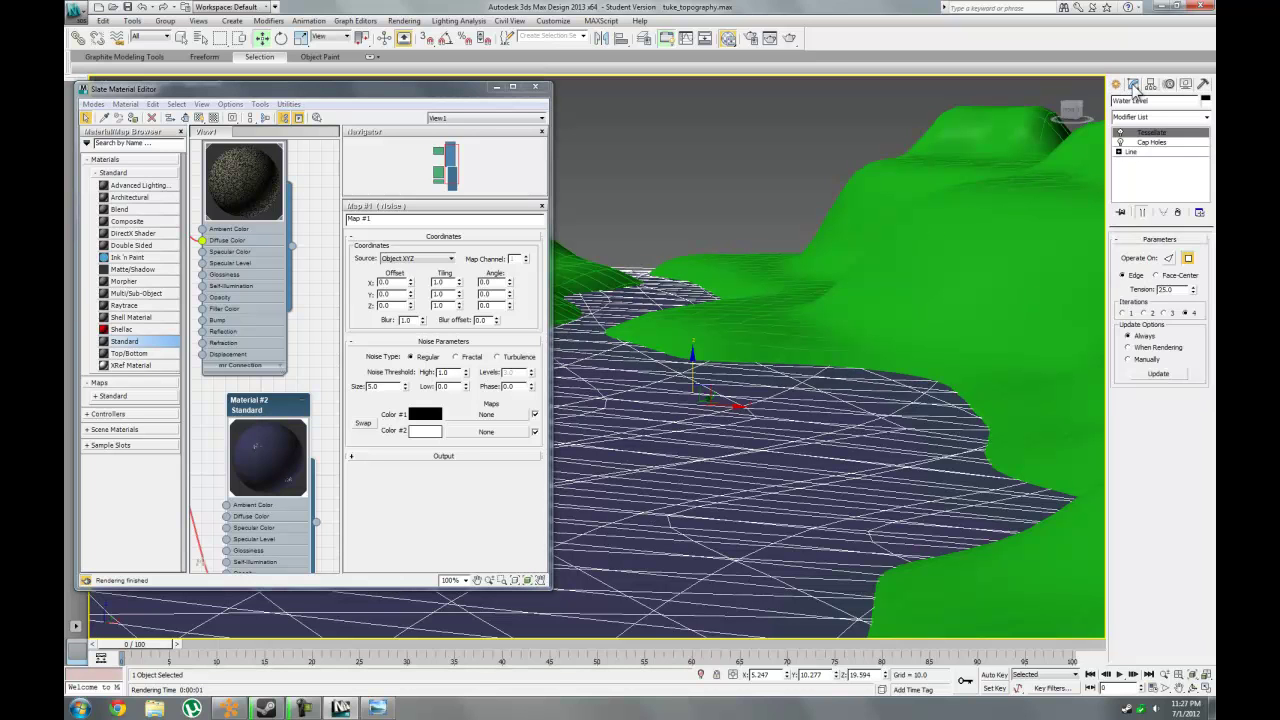
click(1201, 120)
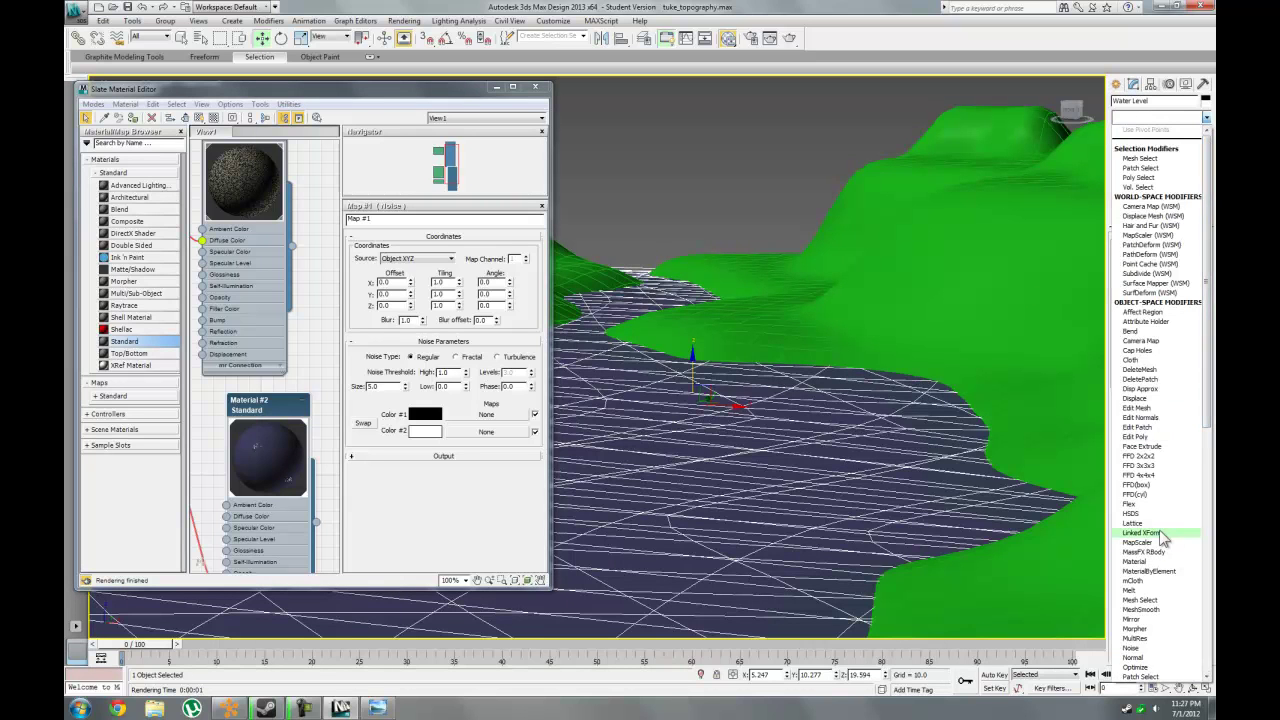
click(1162, 649)
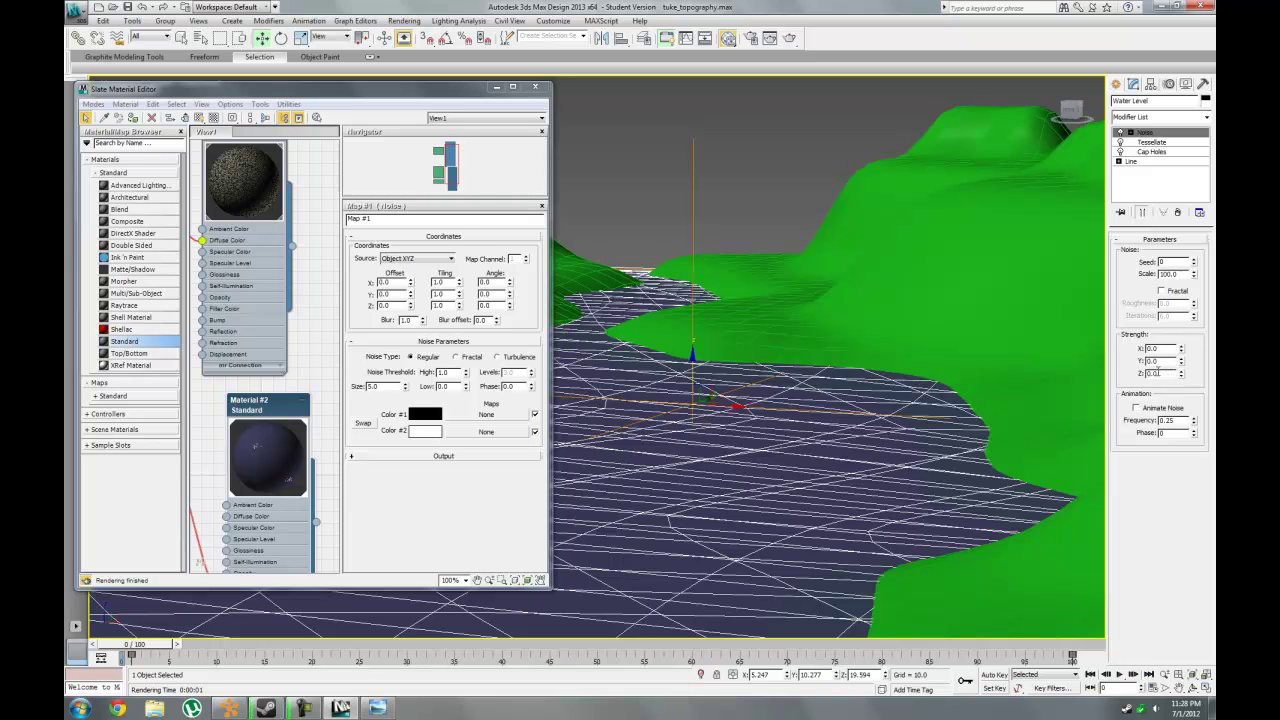
Set the water's Noise modifier to Z strength 3 and scale 20, putting the material editor out of the way.
double_click(1166, 373)
key(Return)
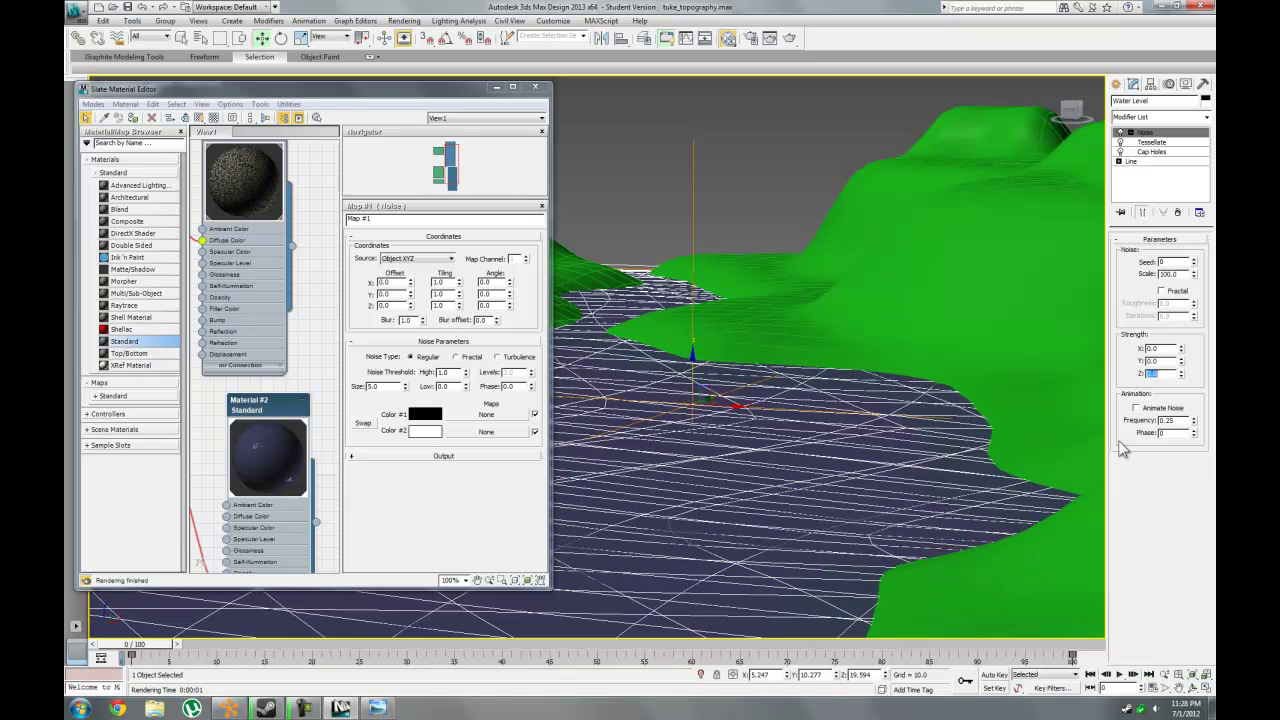
text(5)
key(Return)
click(535, 87)
drag(1193, 274, 1199, 323)
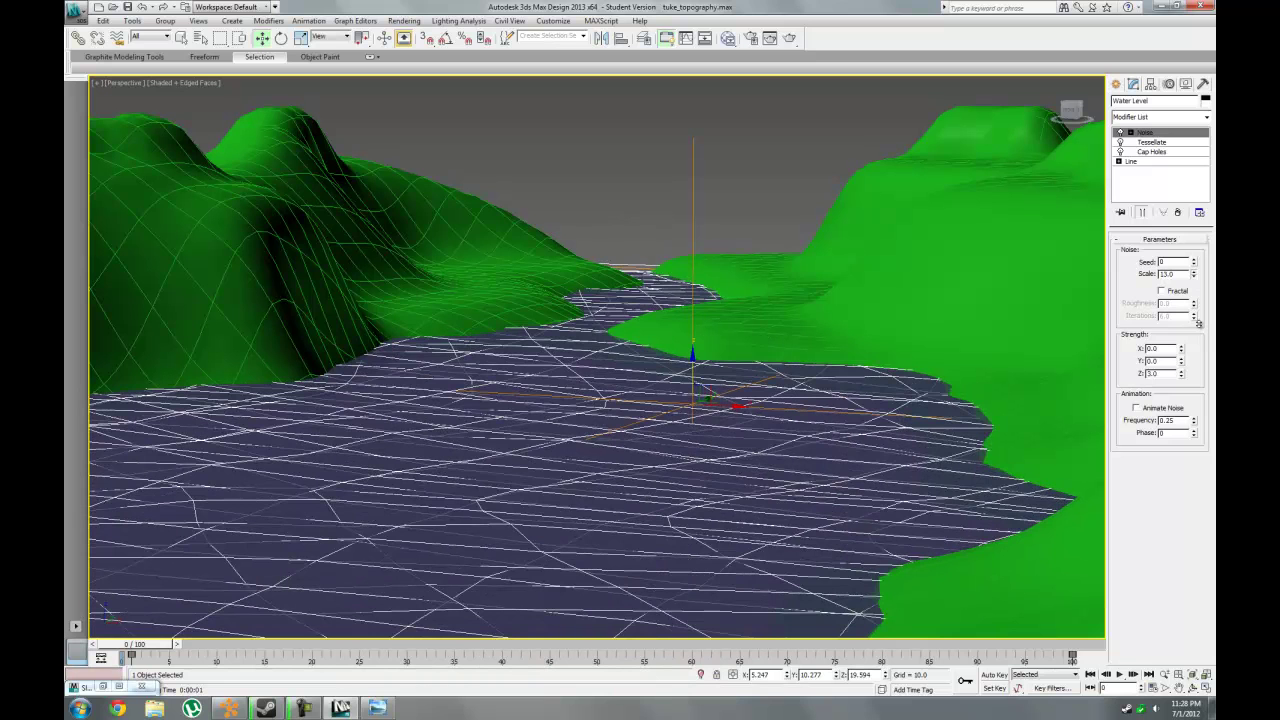
double_click(1165, 274)
text(3)
key(Return)
Scrub the Noise modifier's phase to preview the movement of the water surface.
click(1193, 429)
mouse_move(1199, 311)
mouse_down()
mouse_move(1200, 445)
mouse_move(1196, 299)
mouse_up()
drag(1198, 223, 1171, 49)
right_click(1171, 49)
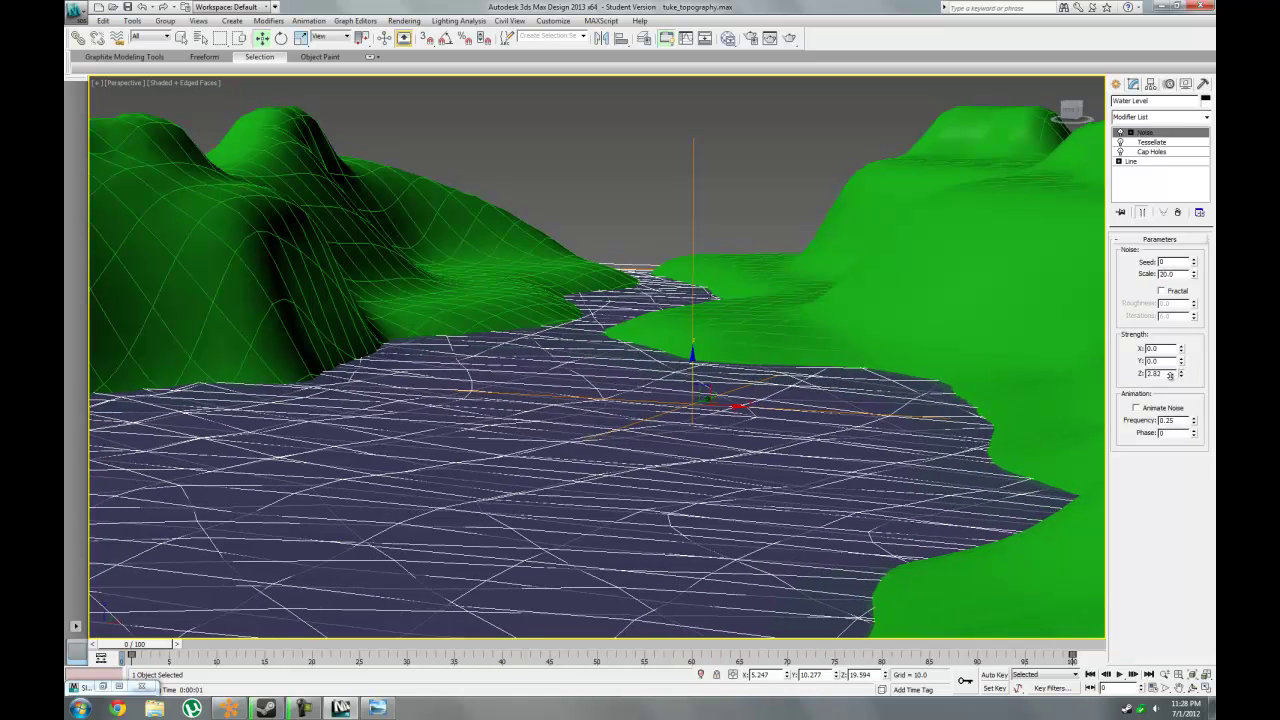
Enable Animate Noise on the water and set the Z strength to 1, previewing the wave motion by scrubbing the phase.
click(1193, 429)
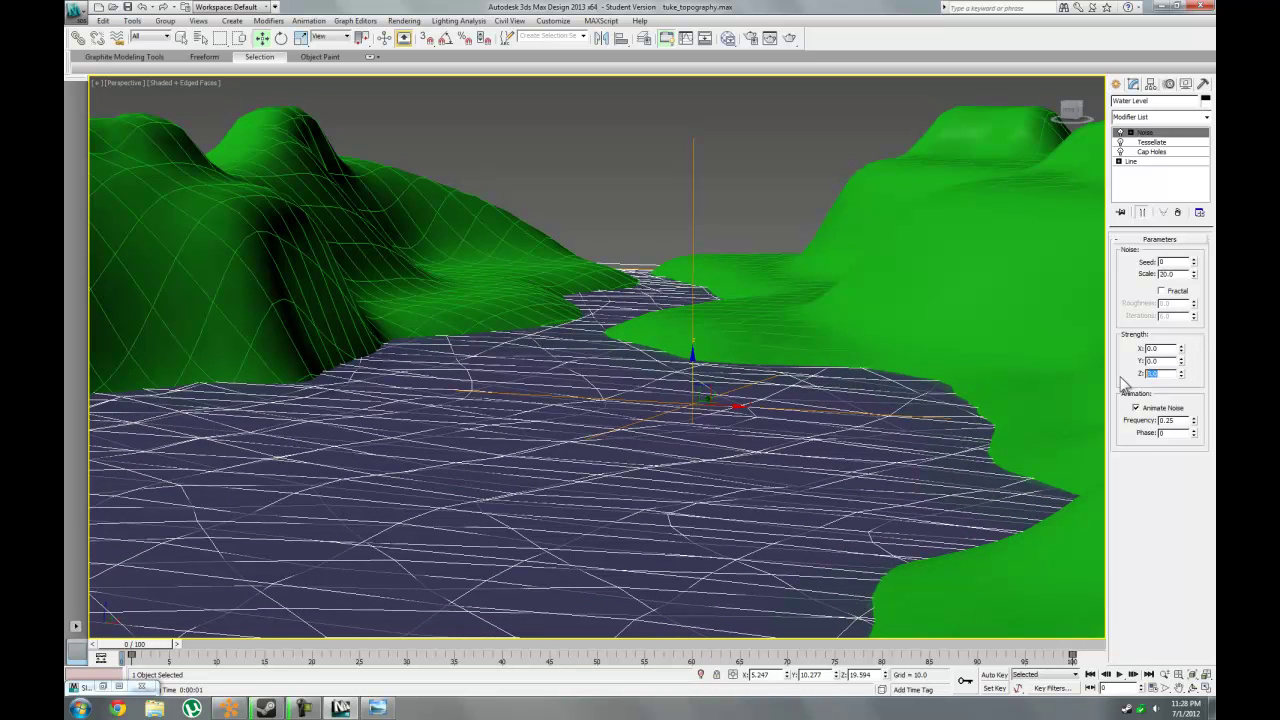
drag(1193, 433, 1143, 283)
right_click(1143, 283)
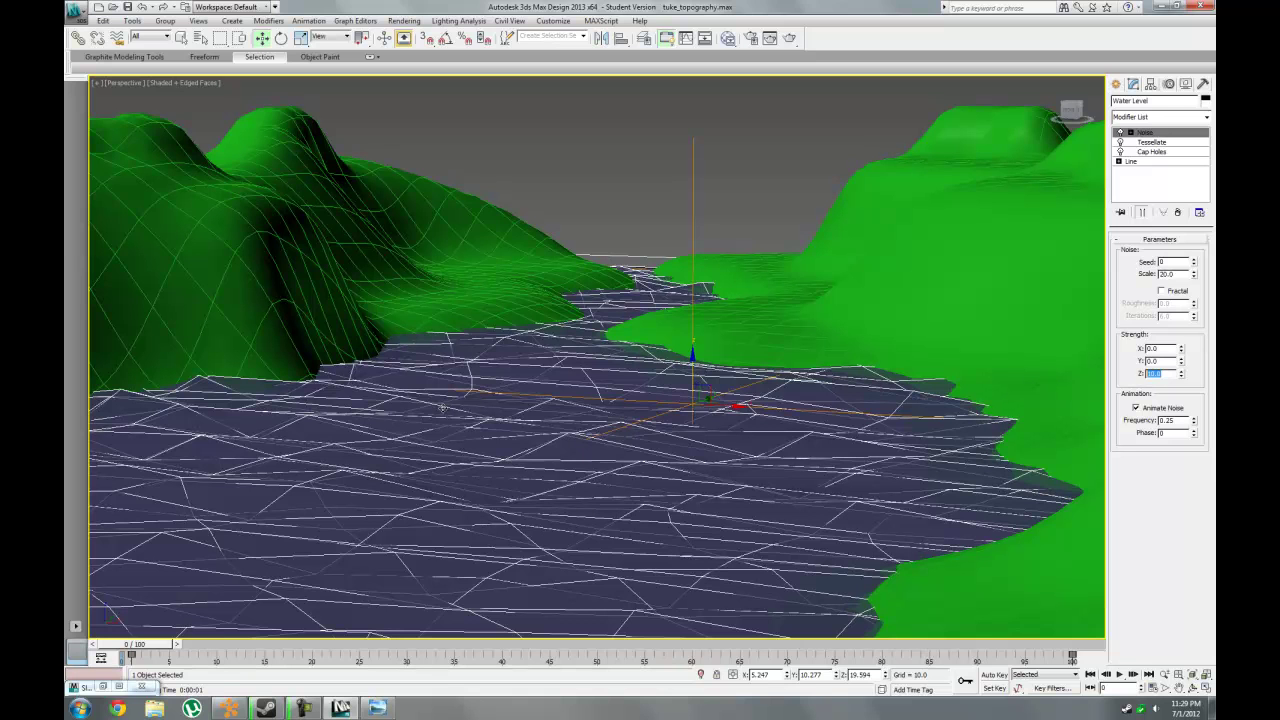
text(1)
key(Return)
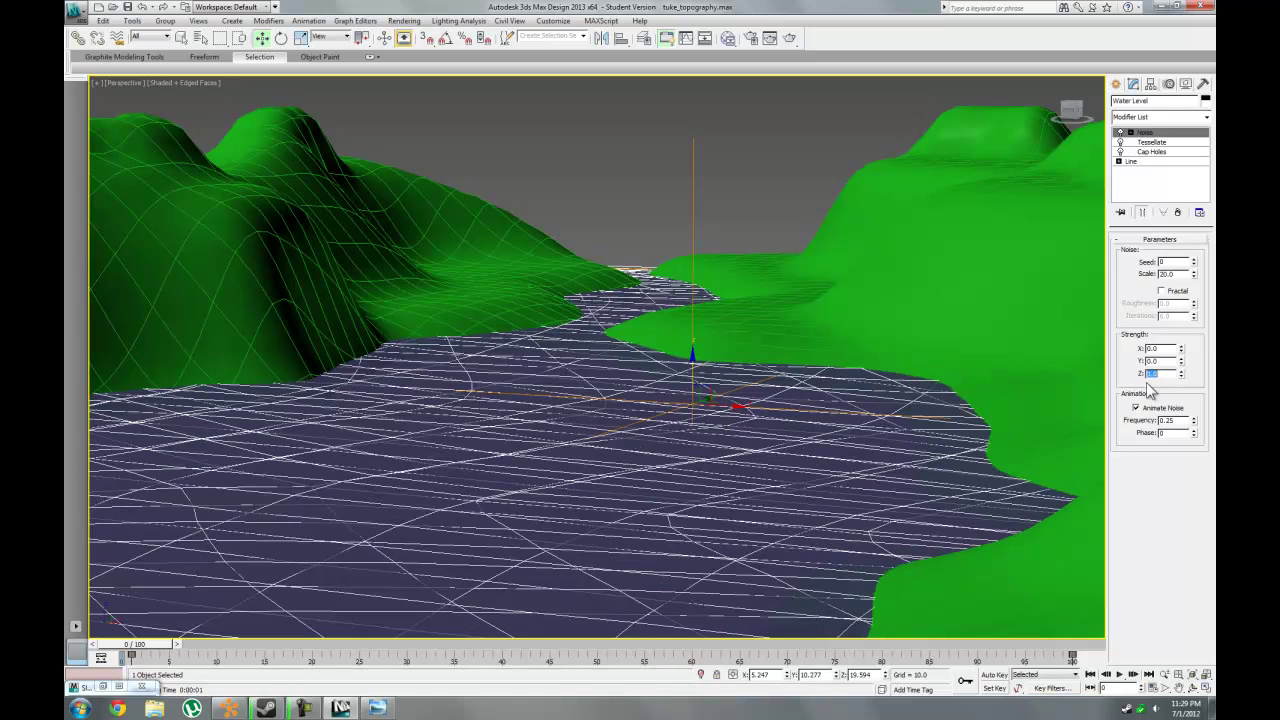
drag(1193, 433, 1032, 164)
drag(993, 576, 996, 196)
right_click(996, 196)
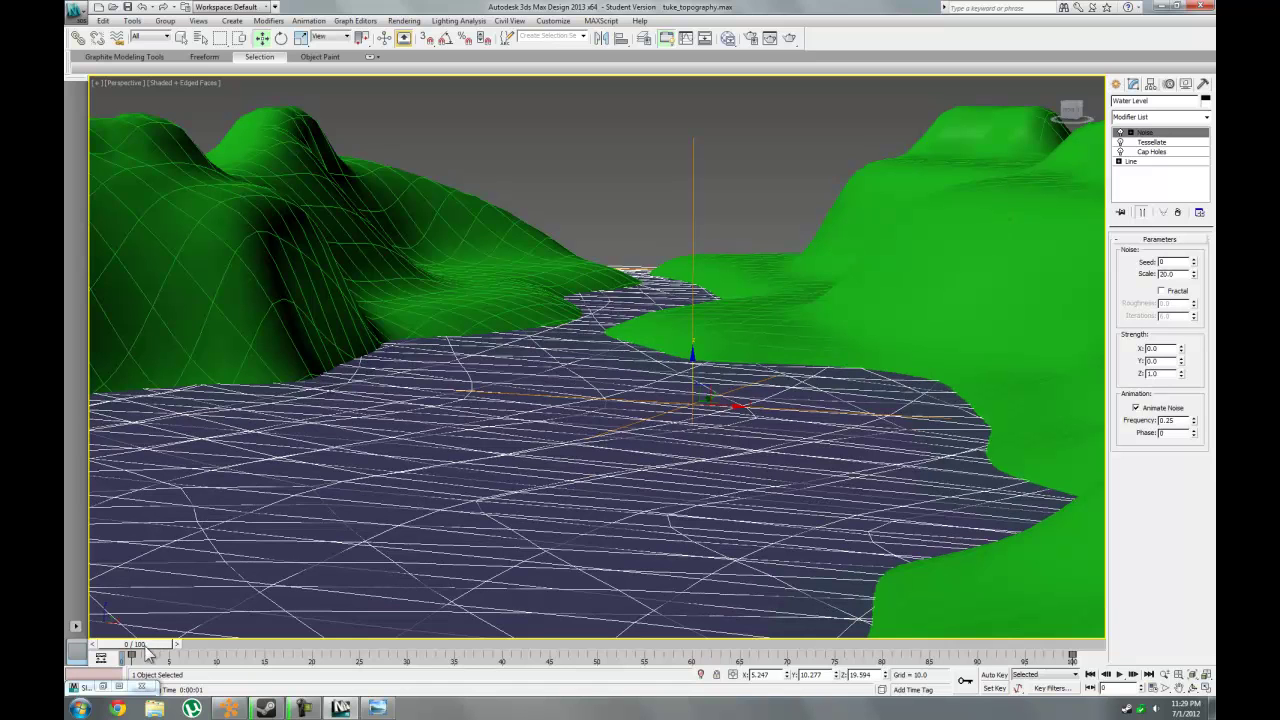
Use Auto Key to animate the Noise modifier's phase from 0 at frame 0 to 100 at frame 100.
click(995, 675)
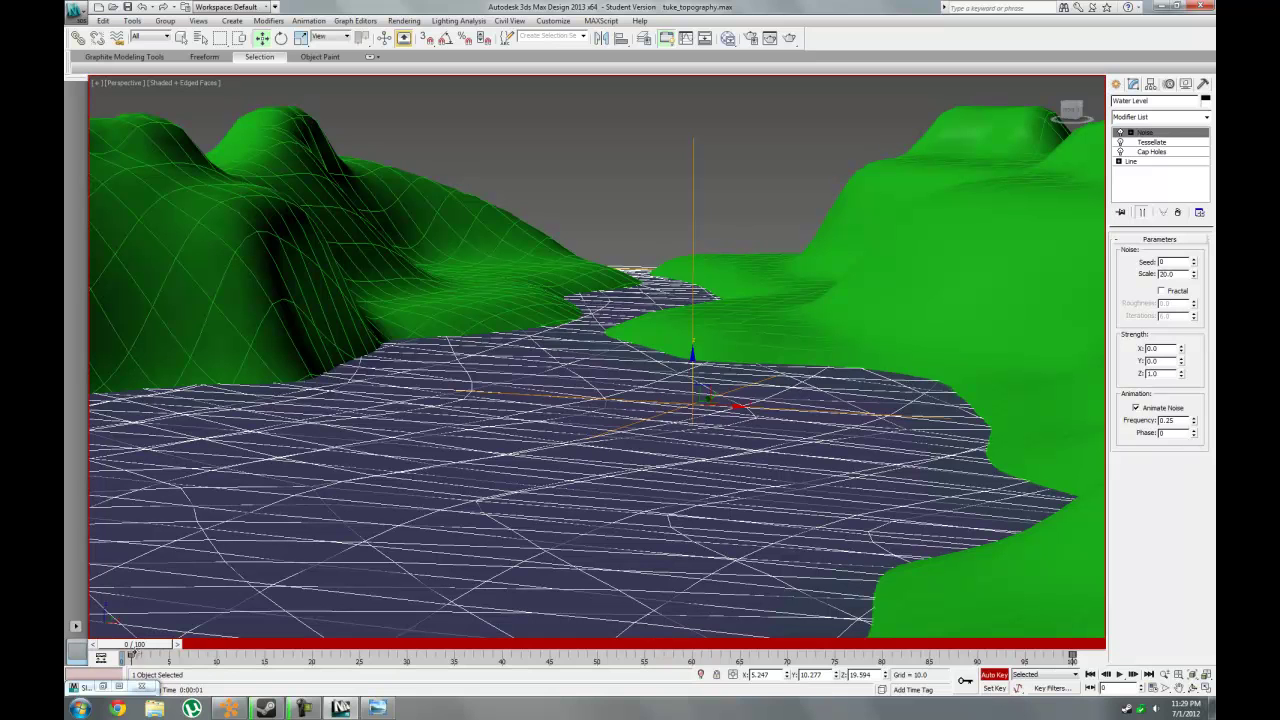
click(123, 657)
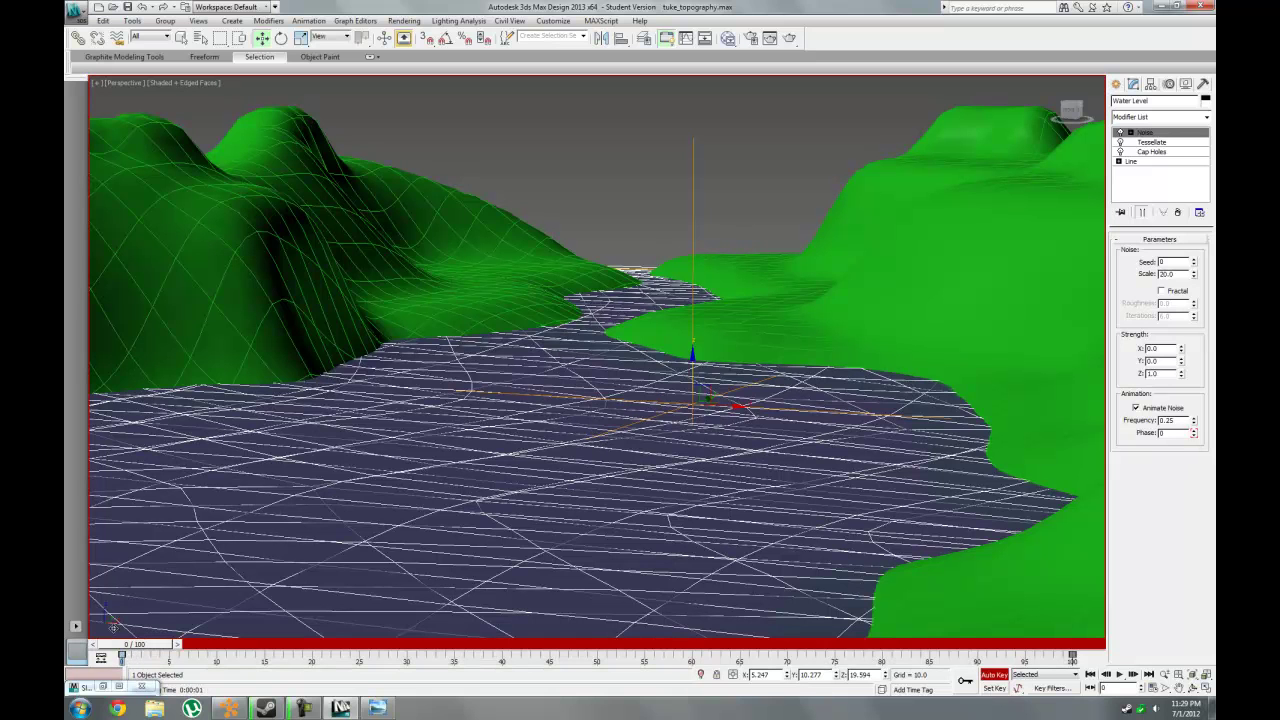
drag(135, 646, 1124, 654)
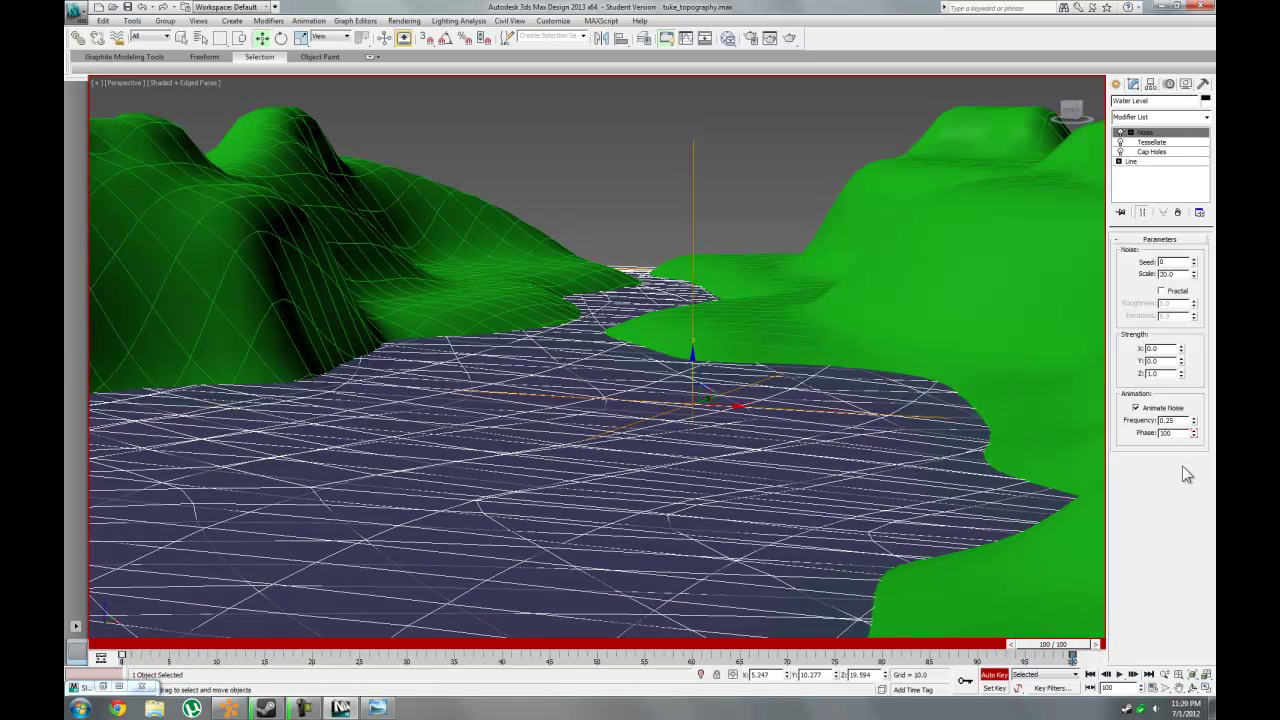
click(995, 675)
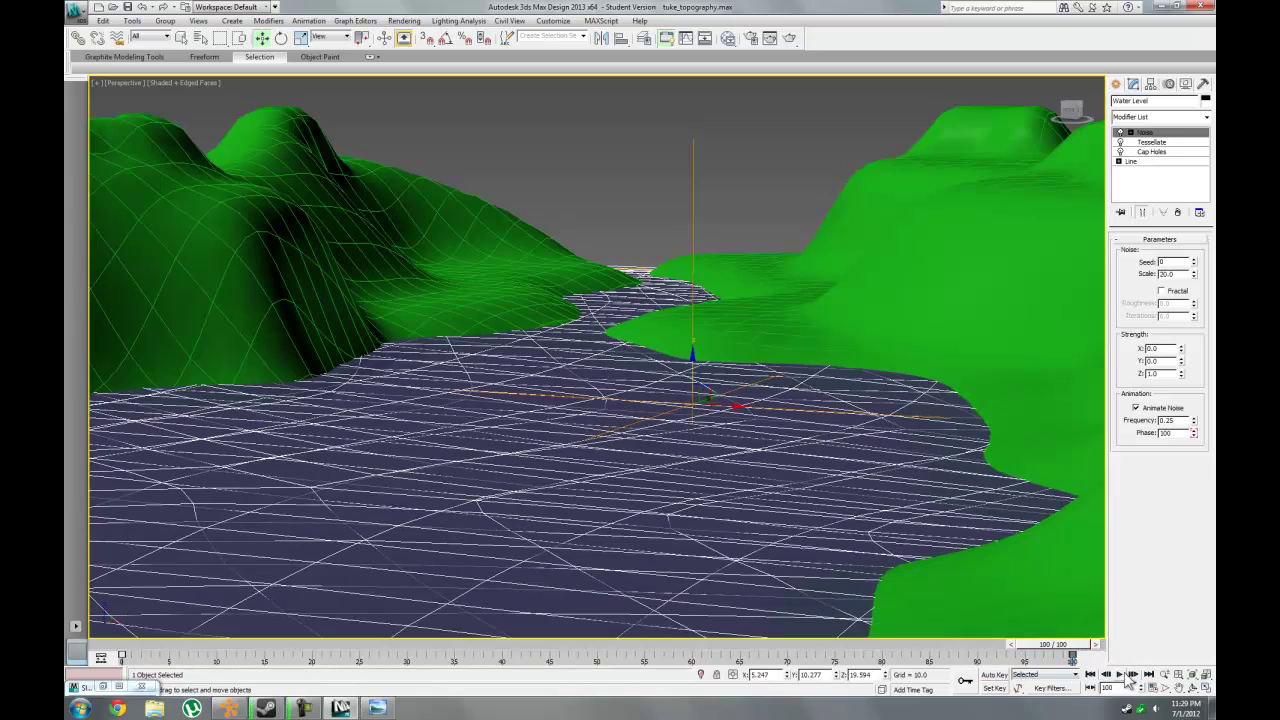
Play back the water animation, return to frame 0 and test-render the rippled surface.
click(1121, 676)
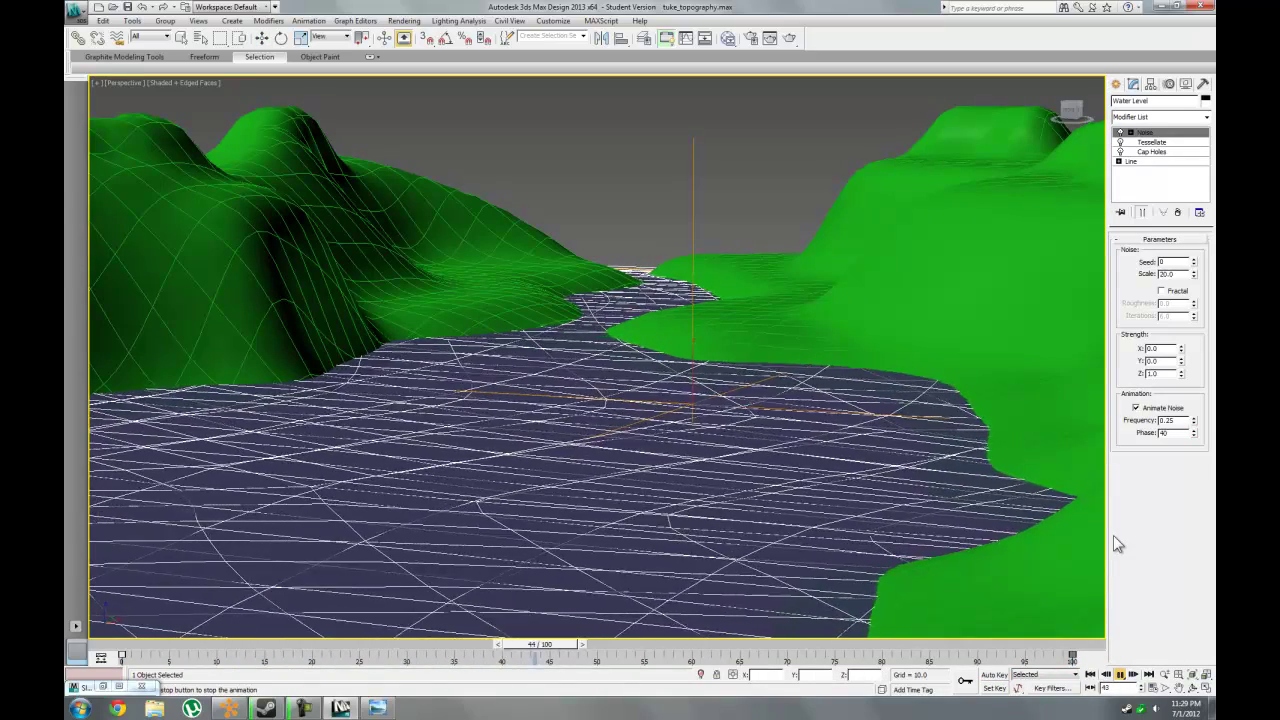
click(130, 650)
key(w)
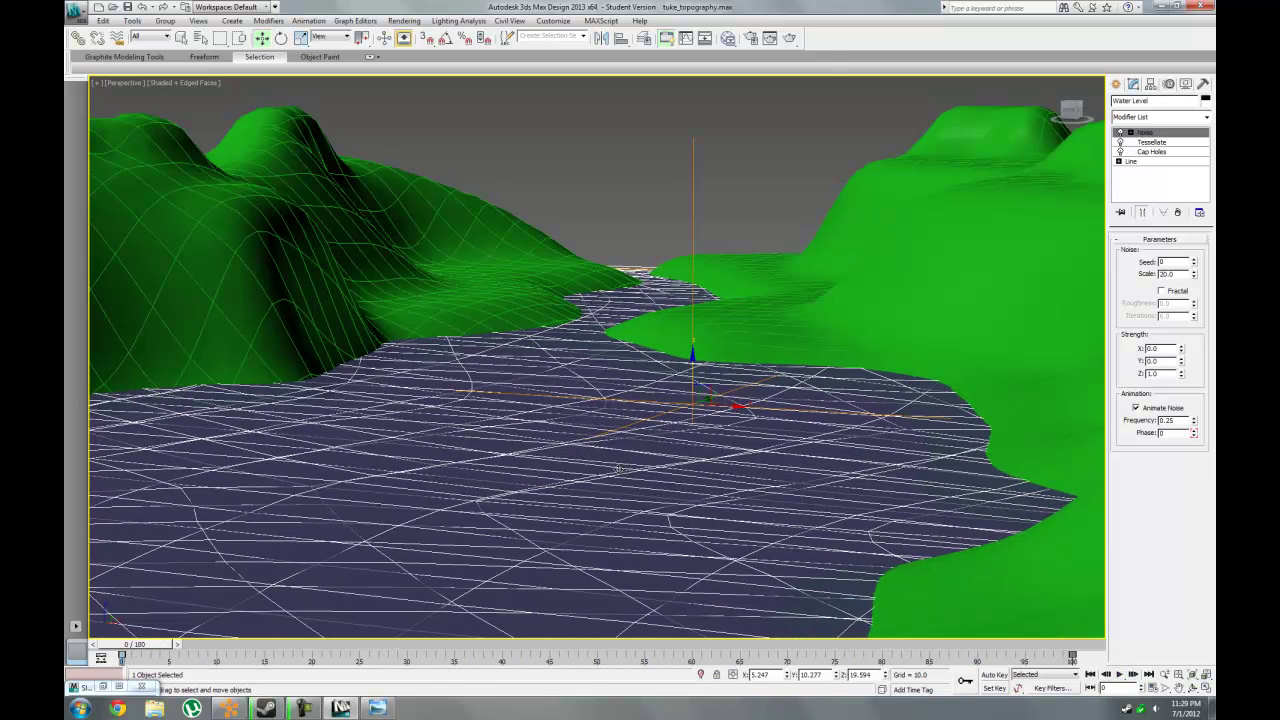
key(shift+q)
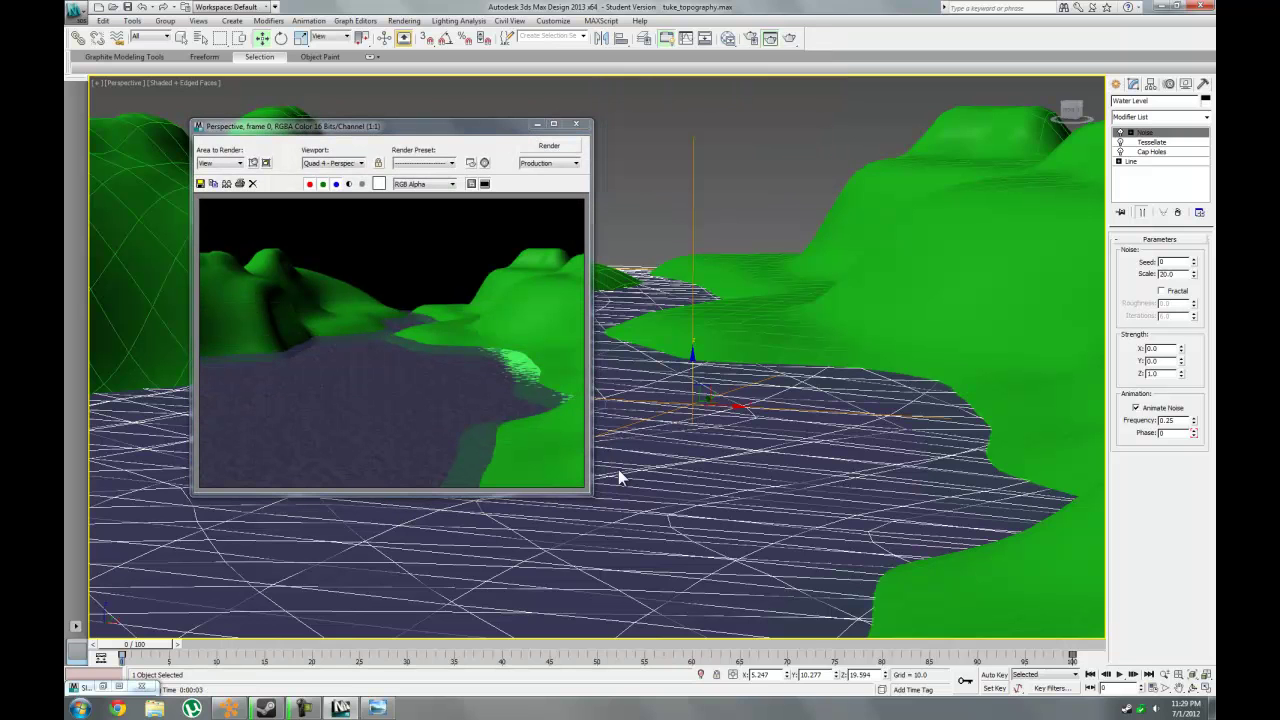
click(577, 125)
Deselect the water surface and open the scene's environment settings.
click(619, 175)
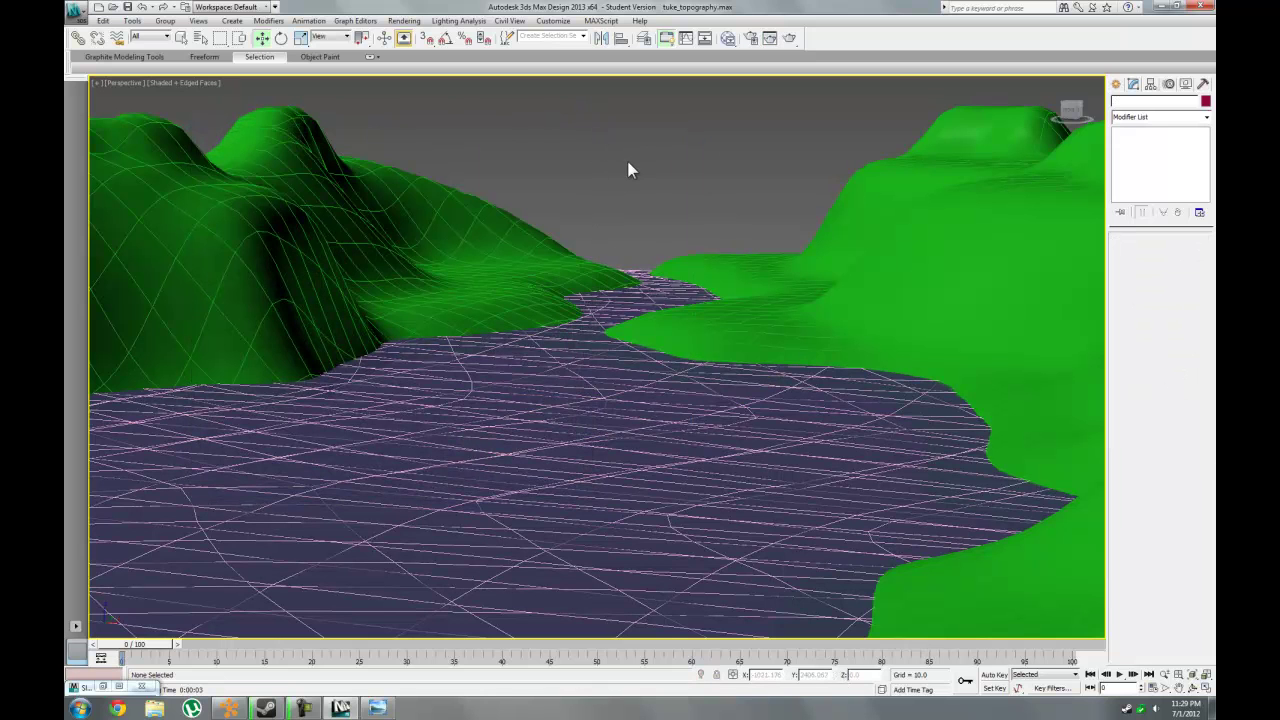
click(404, 20)
click(455, 141)
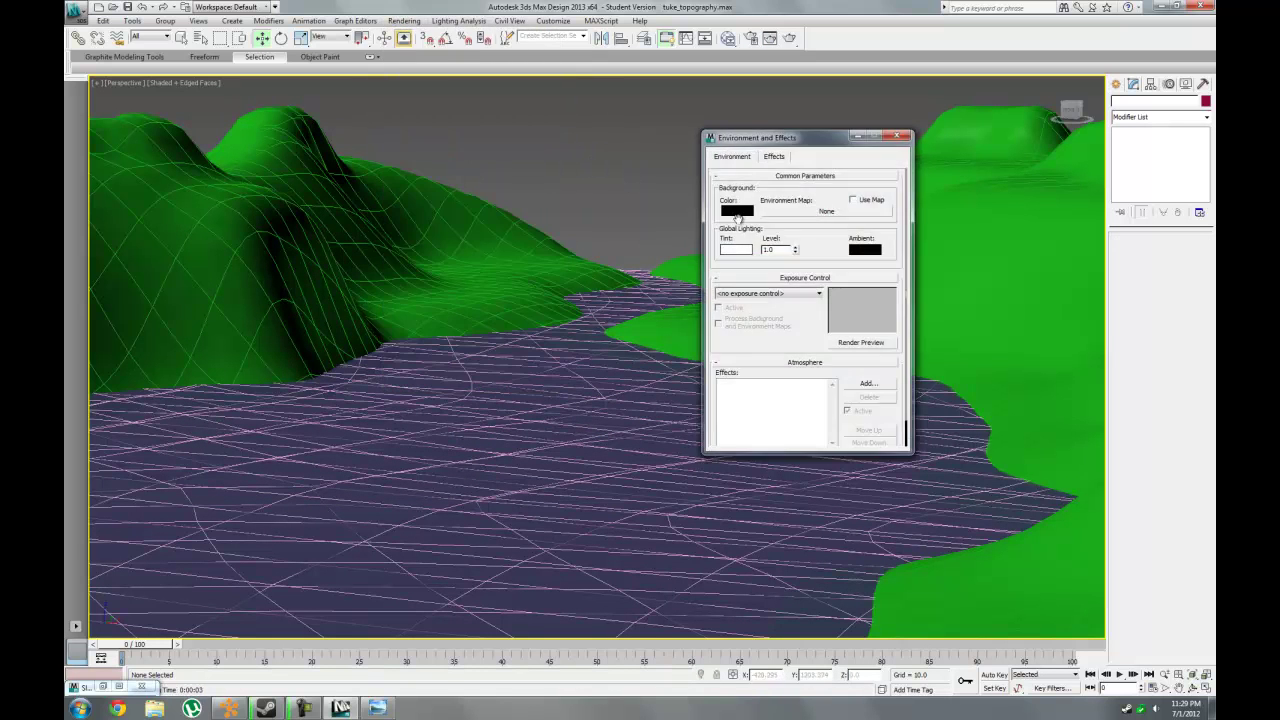
Try a grey environment background colour and check its reflection in the water with a test render.
click(737, 212)
drag(421, 143, 425, 131)
click(501, 175)
key(shift+q)
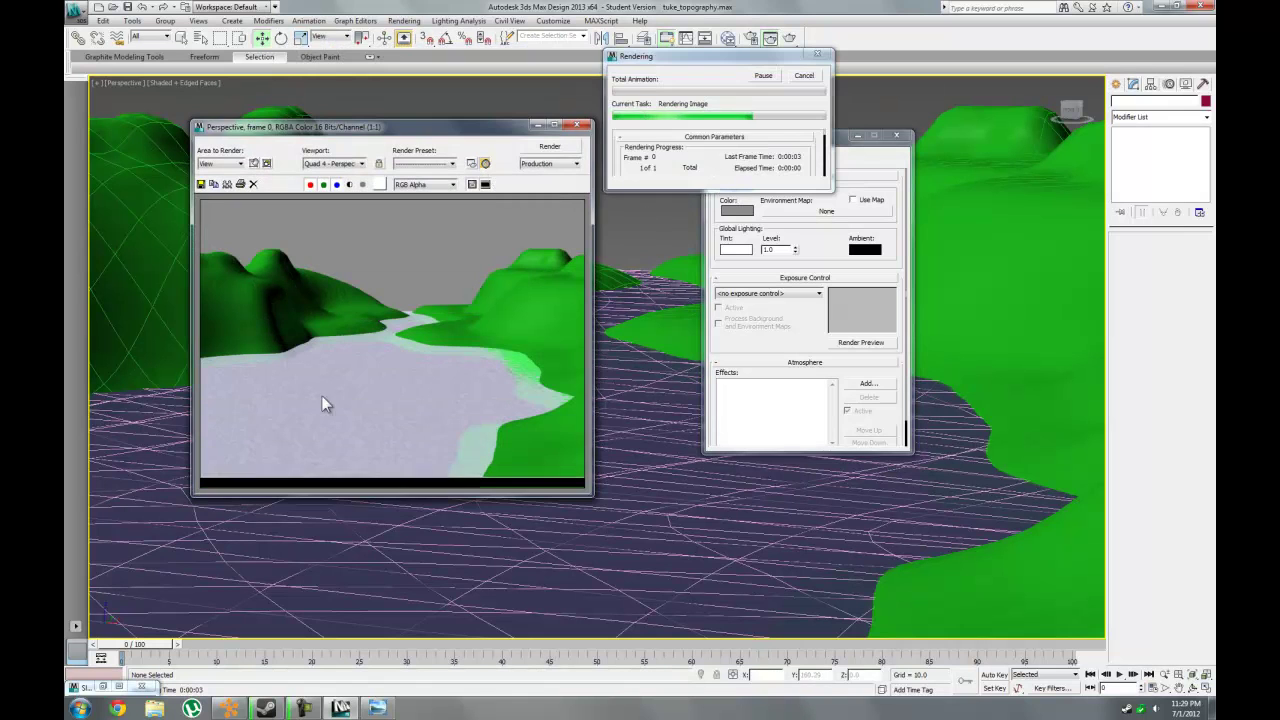
Try a pink environment background colour and check it in another test render.
click(737, 210)
drag(380, 108, 394, 98)
click(507, 177)
key(shift+q)
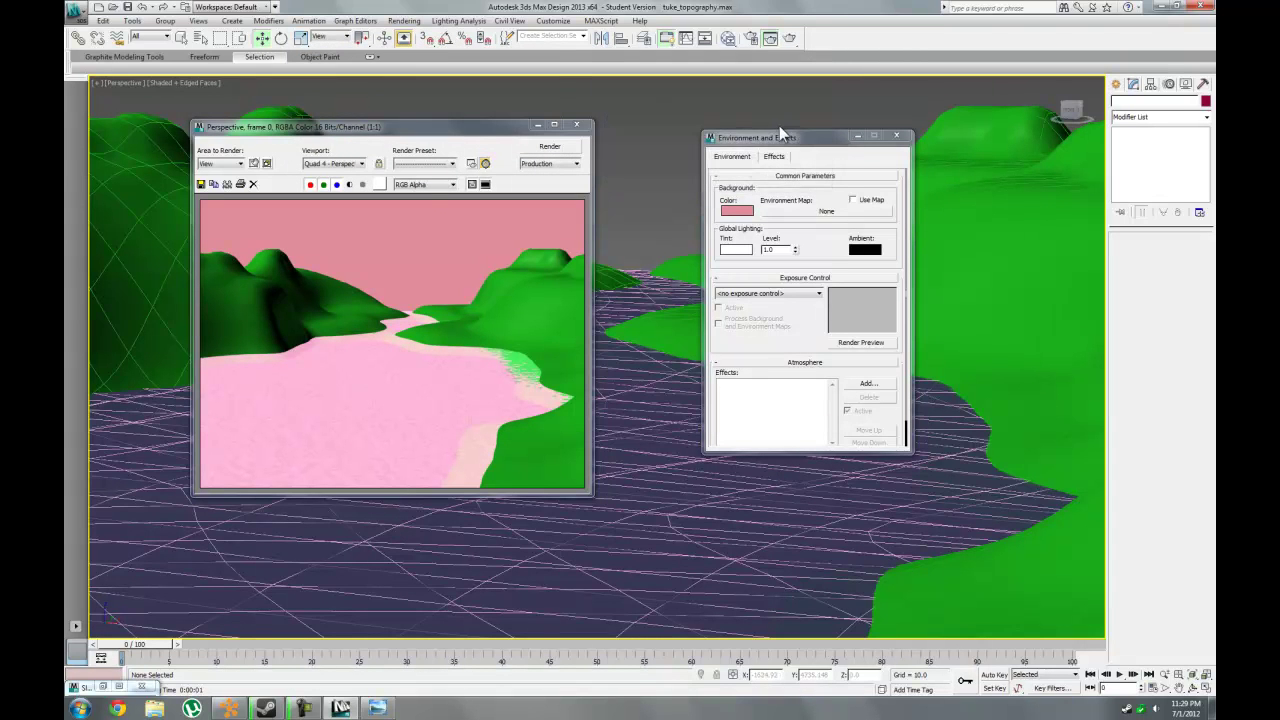
Return the environment background colour to black and close the rendered image.
click(737, 211)
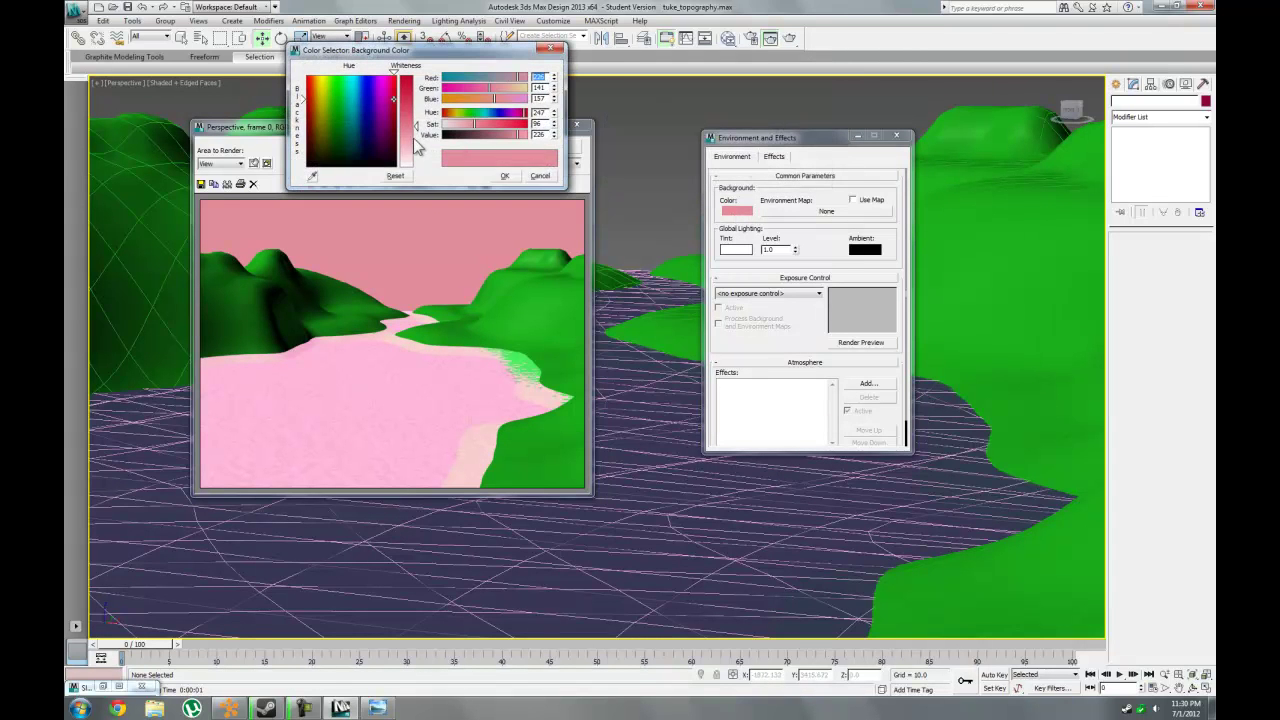
drag(391, 101, 297, 171)
drag(415, 127, 413, 73)
click(505, 176)
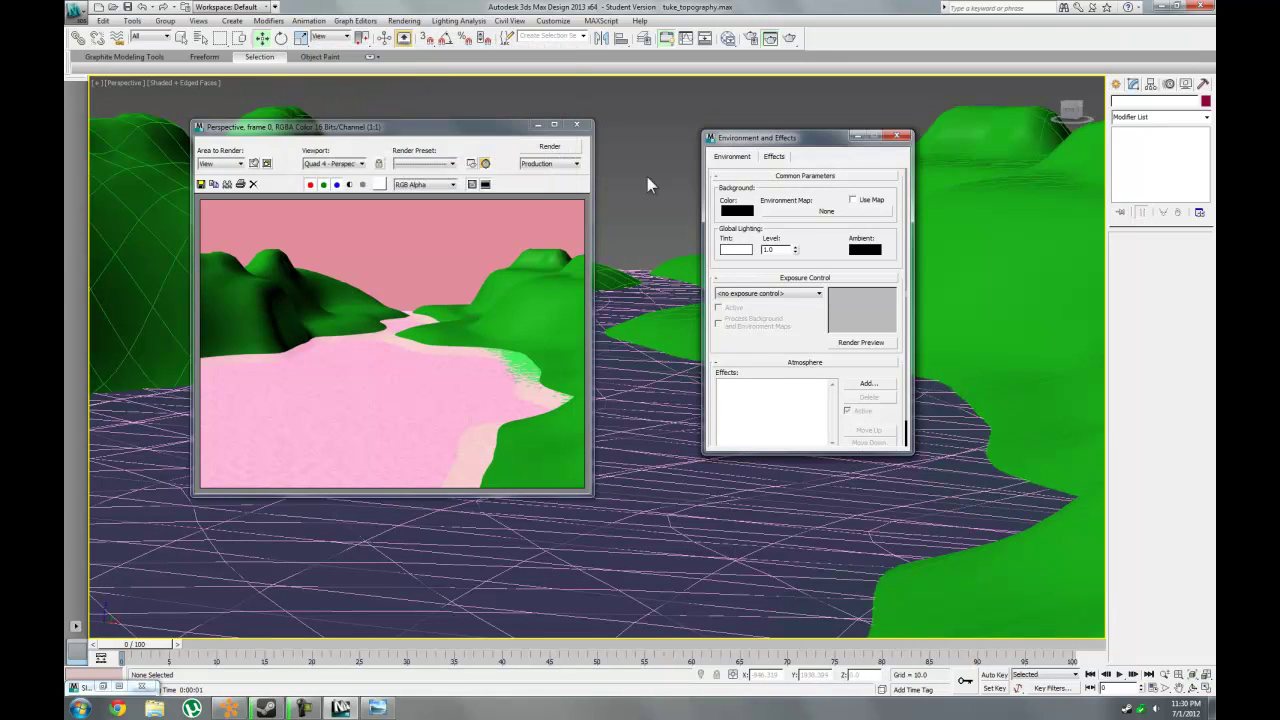
click(576, 125)
Assign a Noise map as the environment background map.
click(855, 214)
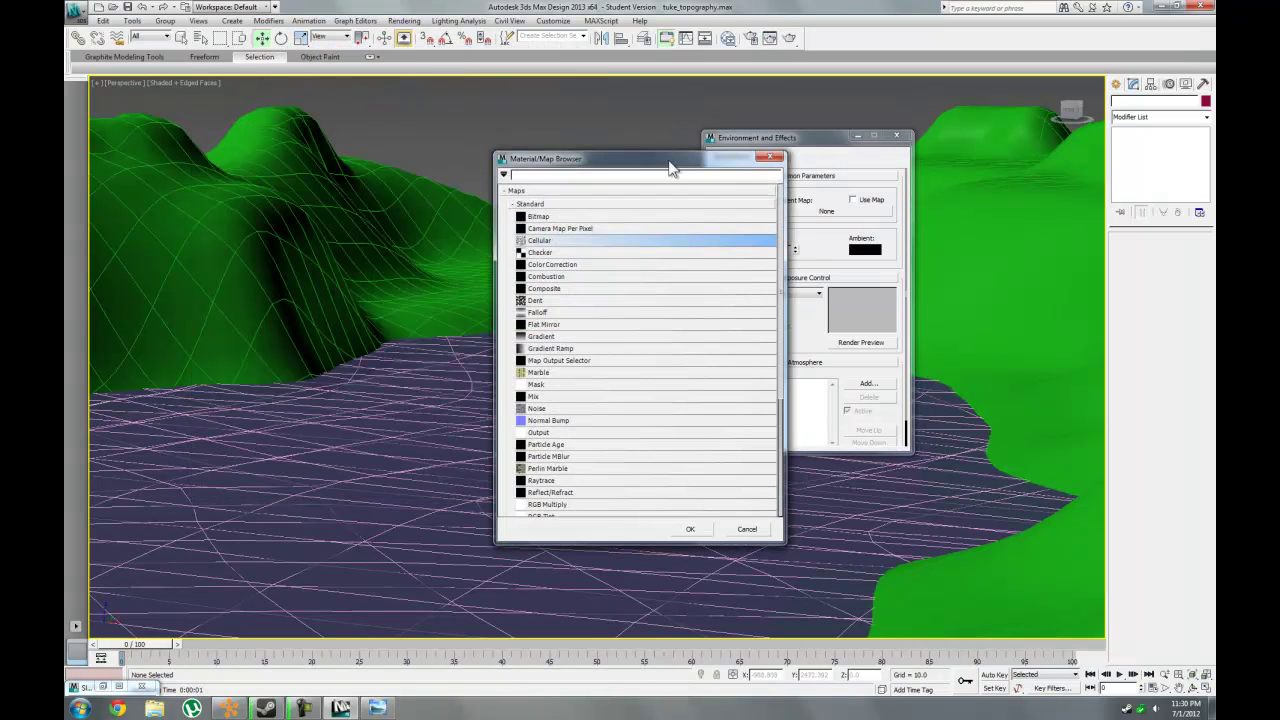
drag(672, 166, 555, 137)
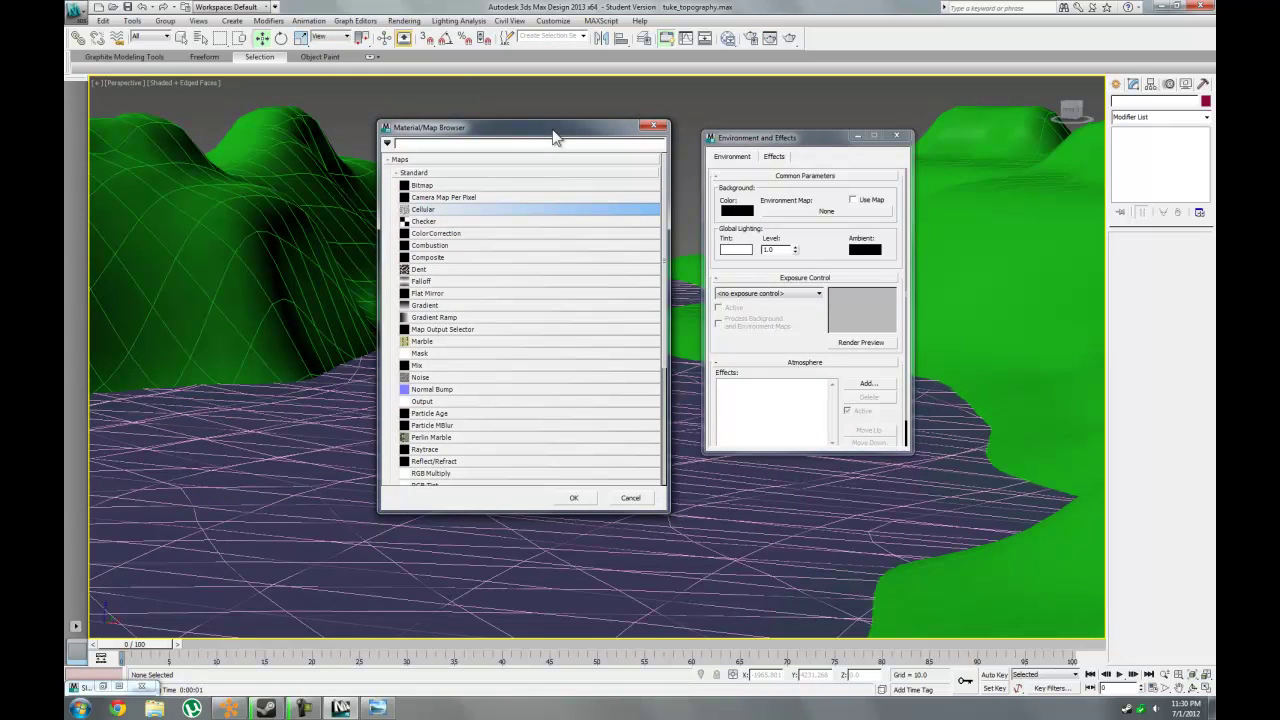
double_click(447, 377)
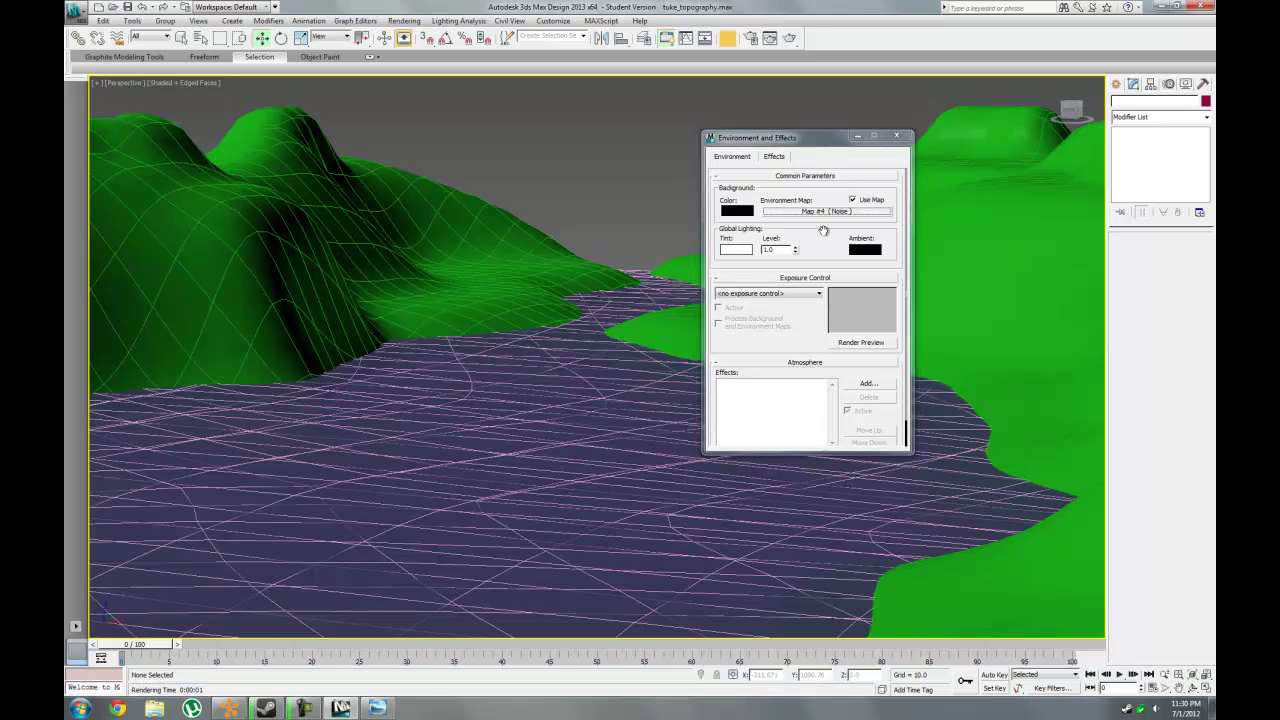
Bring the environment Noise map into the Slate Material Editor as an instance and open its parameters.
key(m)
middle_drag(316, 184, 278, 414)
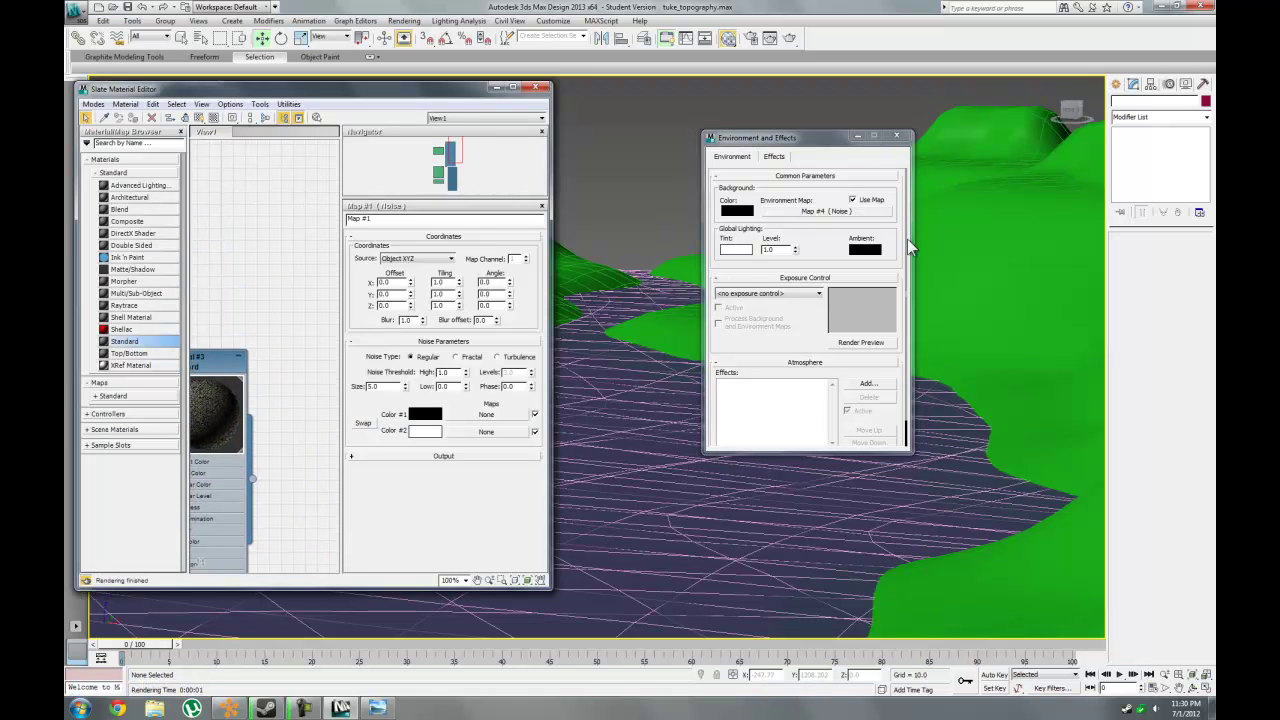
drag(830, 212, 286, 226)
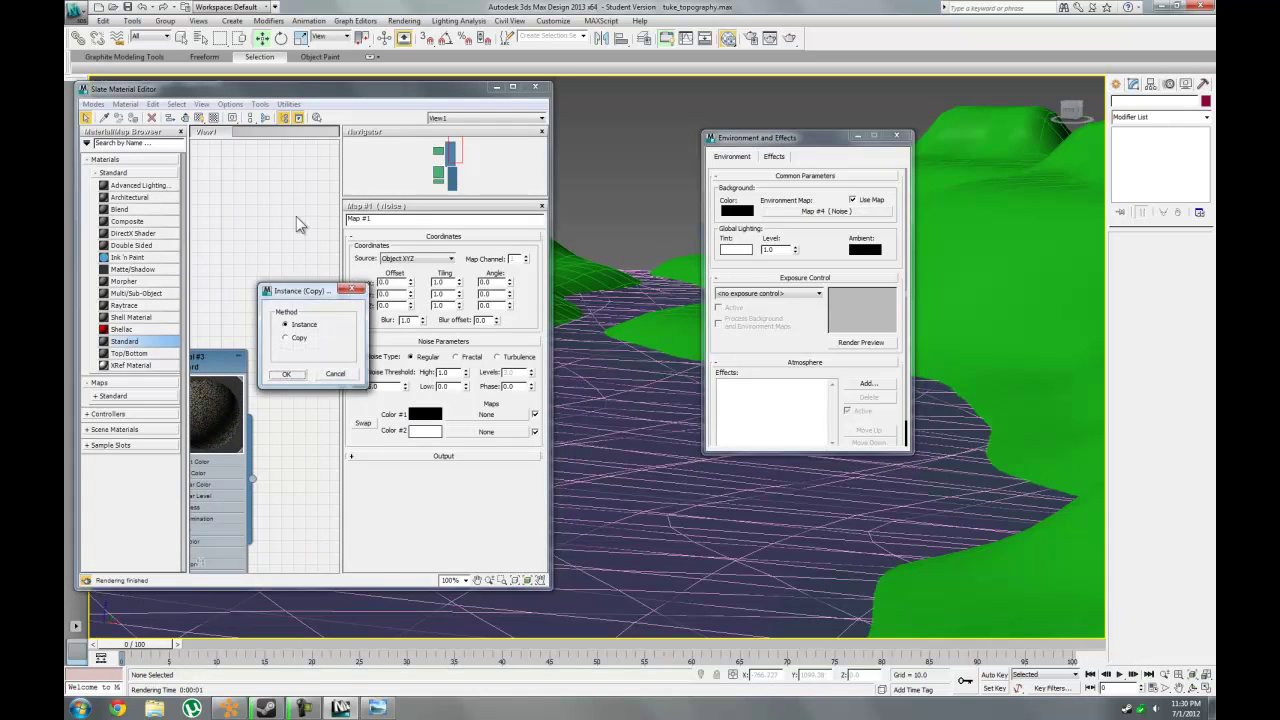
click(286, 374)
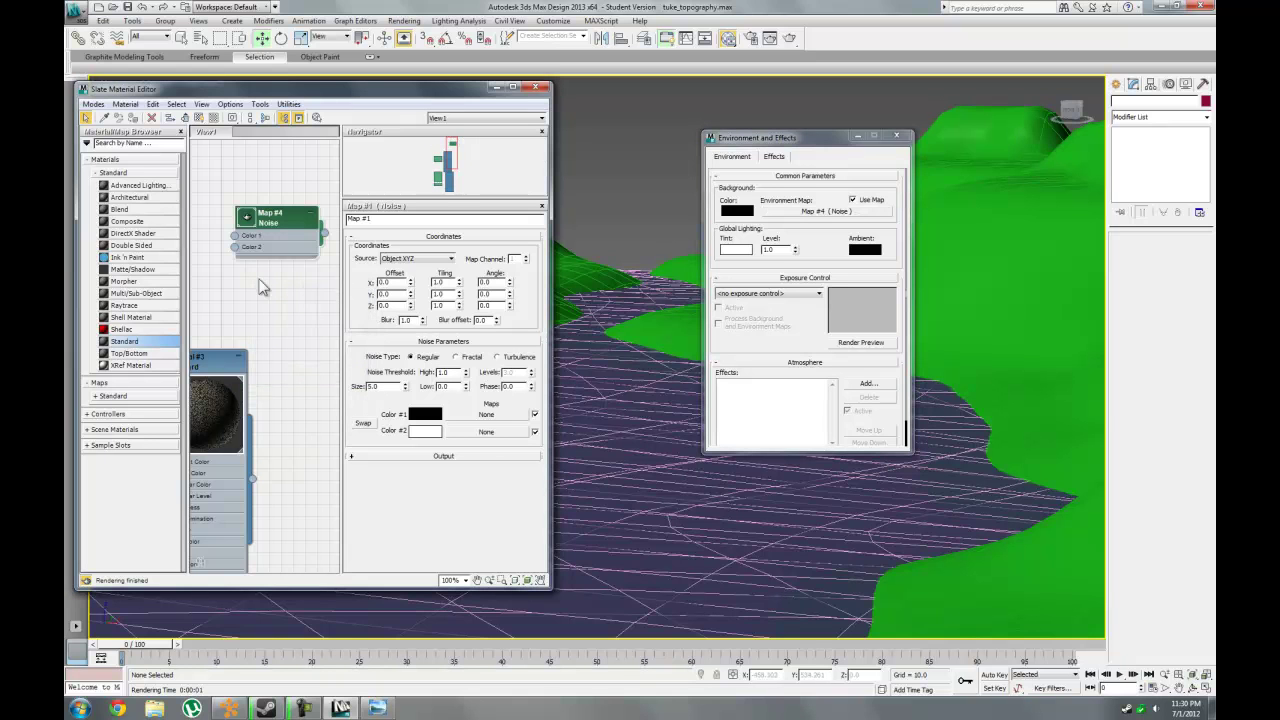
drag(276, 224, 262, 199)
double_click(262, 199)
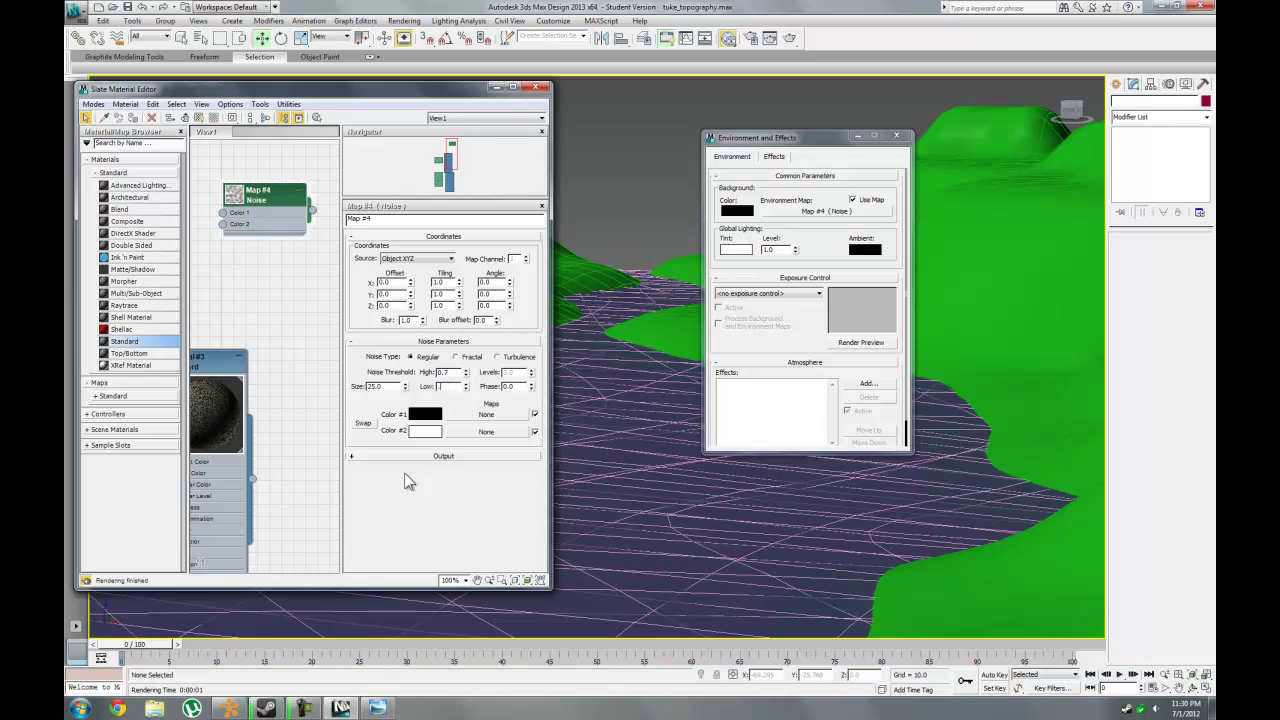
Set the Noise map to Fractal with high threshold 0.7, low threshold 0.69 and size 0.02, and test render the scene.
key(Return)
text(0.05)
key(Return)
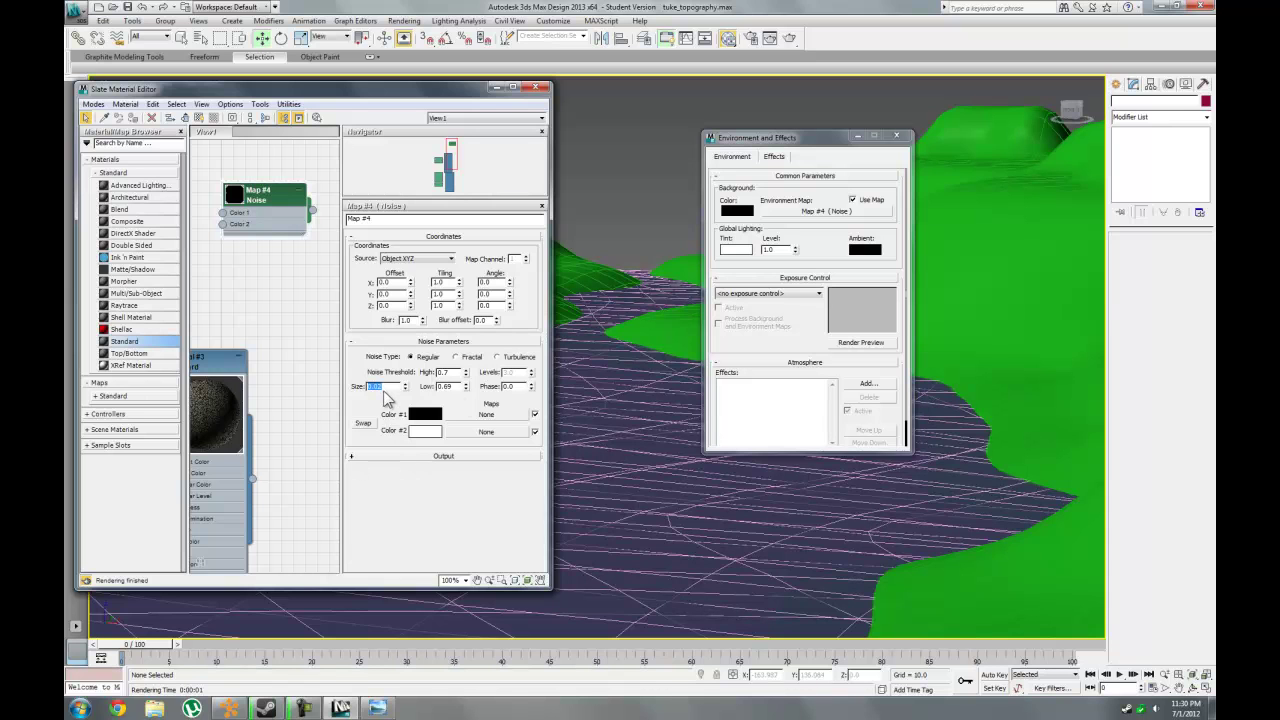
click(468, 360)
key(shift+q)
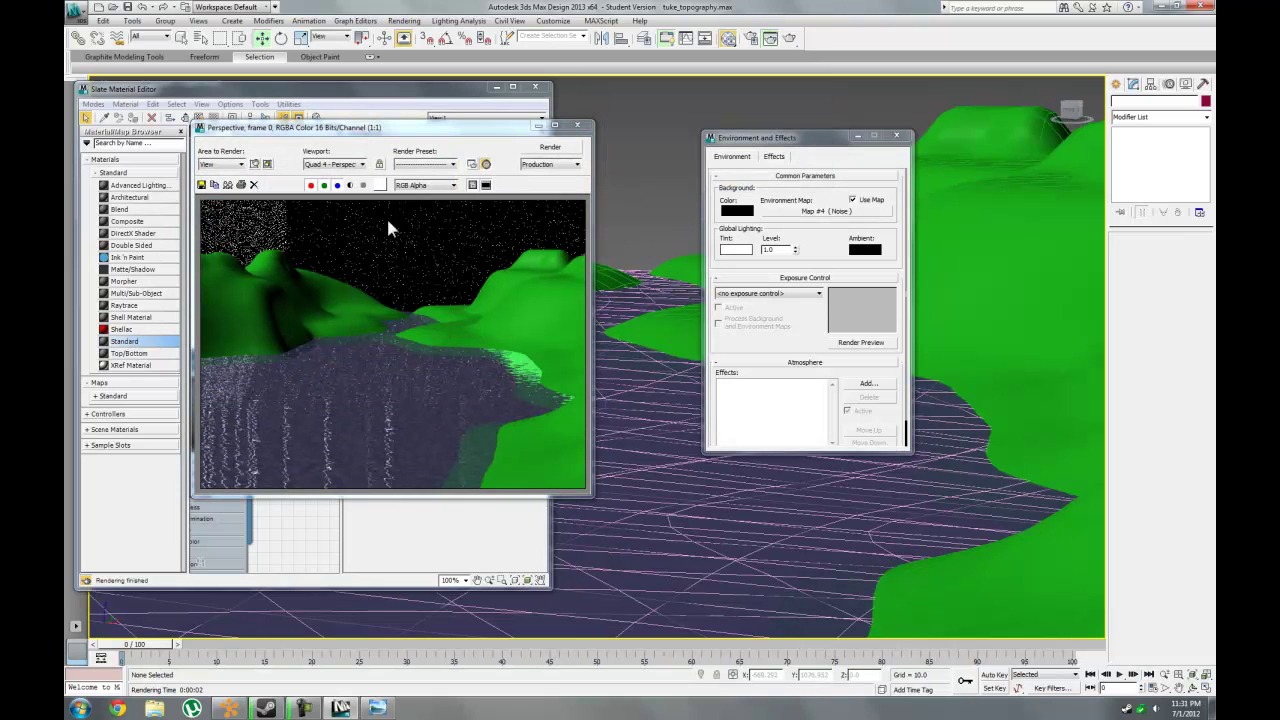
click(577, 124)
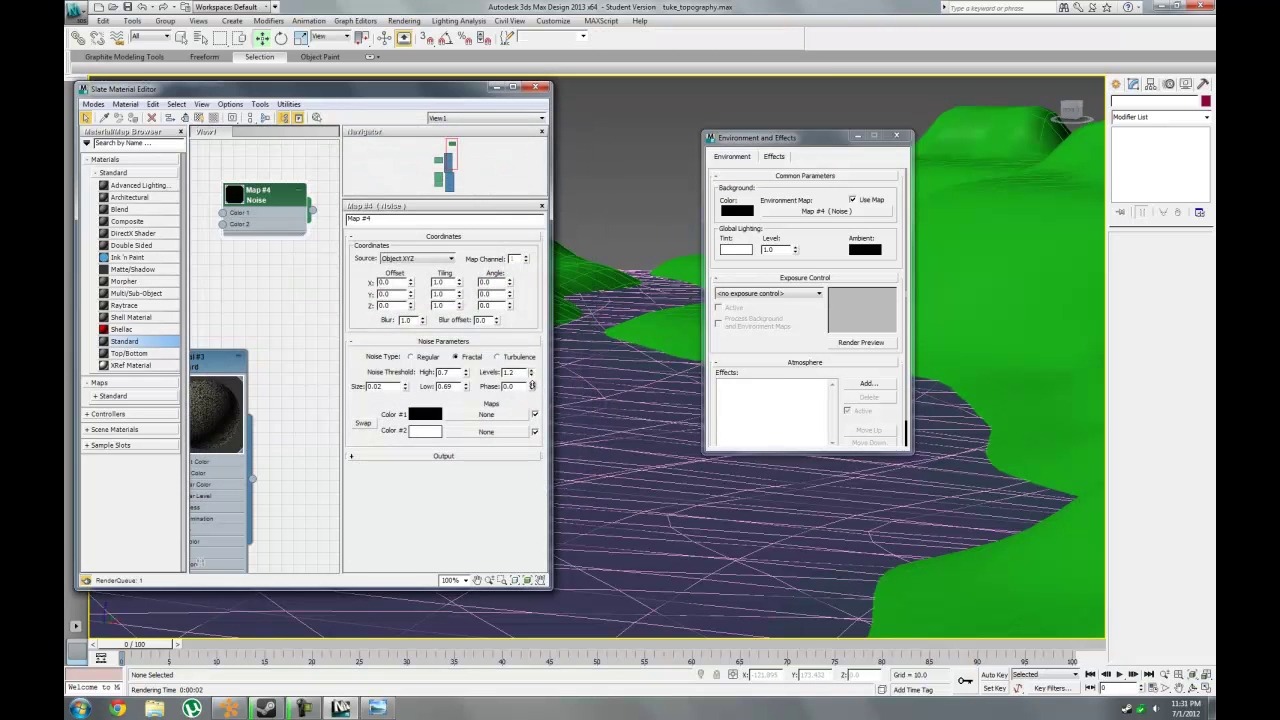
Reduce the fractal noise levels to 1.0 and check the starry sky in test renders.
key(shift+q)
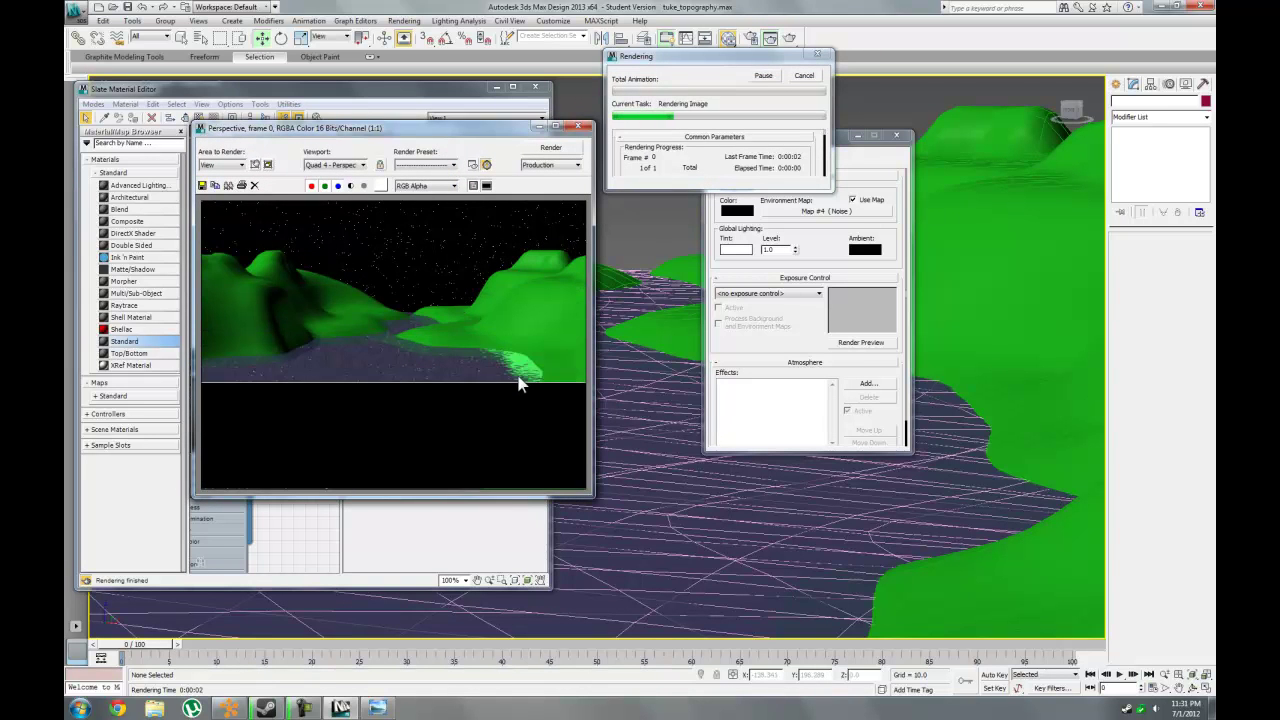
click(577, 124)
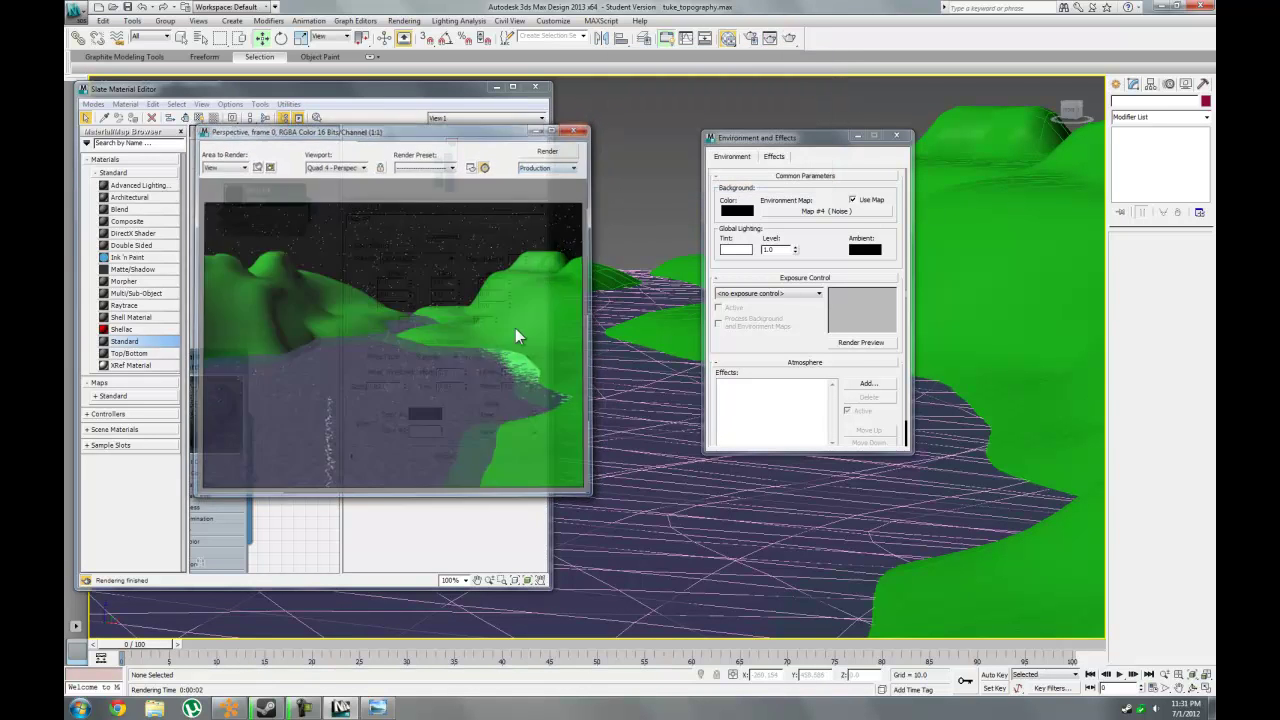
key(shift+q)
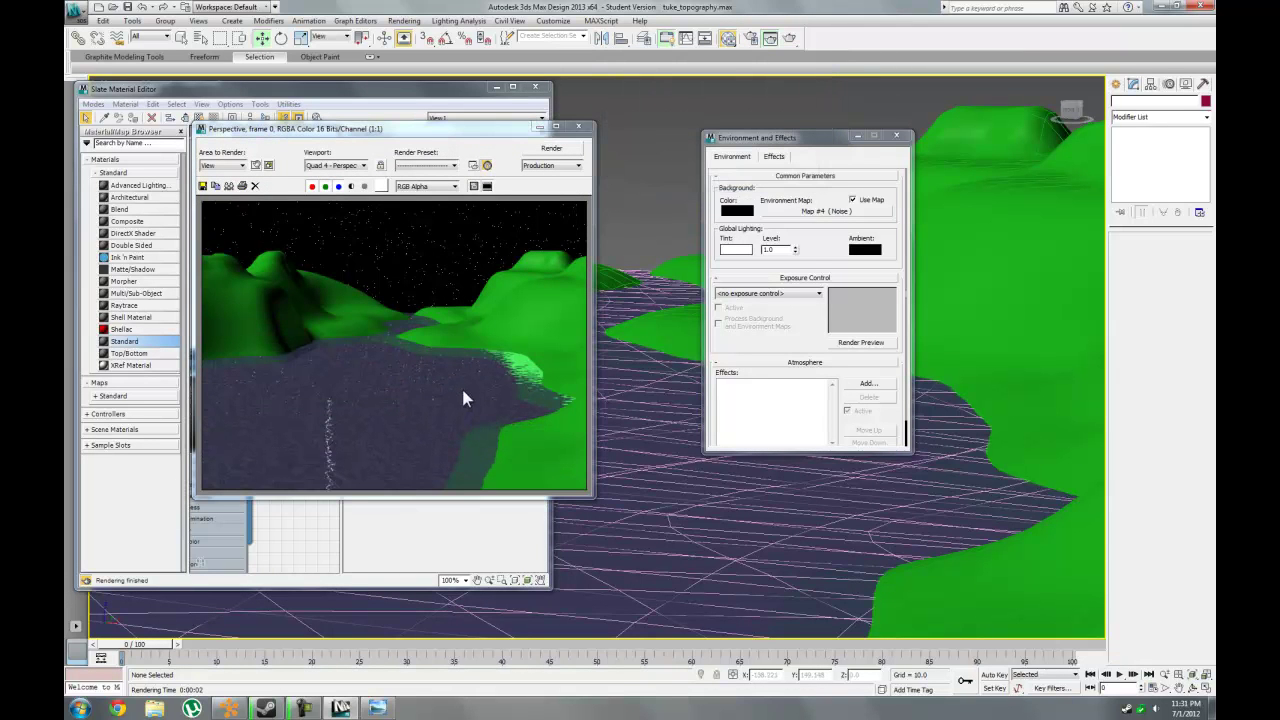
click(578, 126)
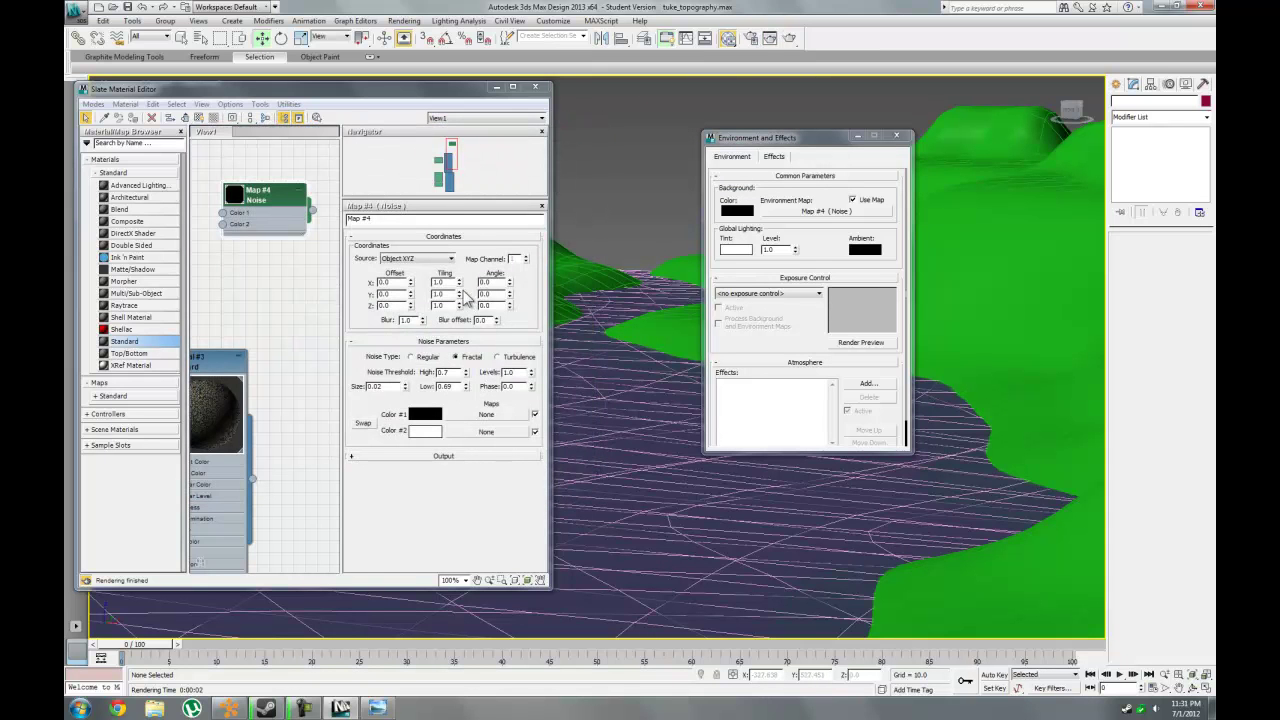
Look through the Noise map's coordinate source options, keep Object XYZ, and render the scene again.
click(452, 259)
click(524, 314)
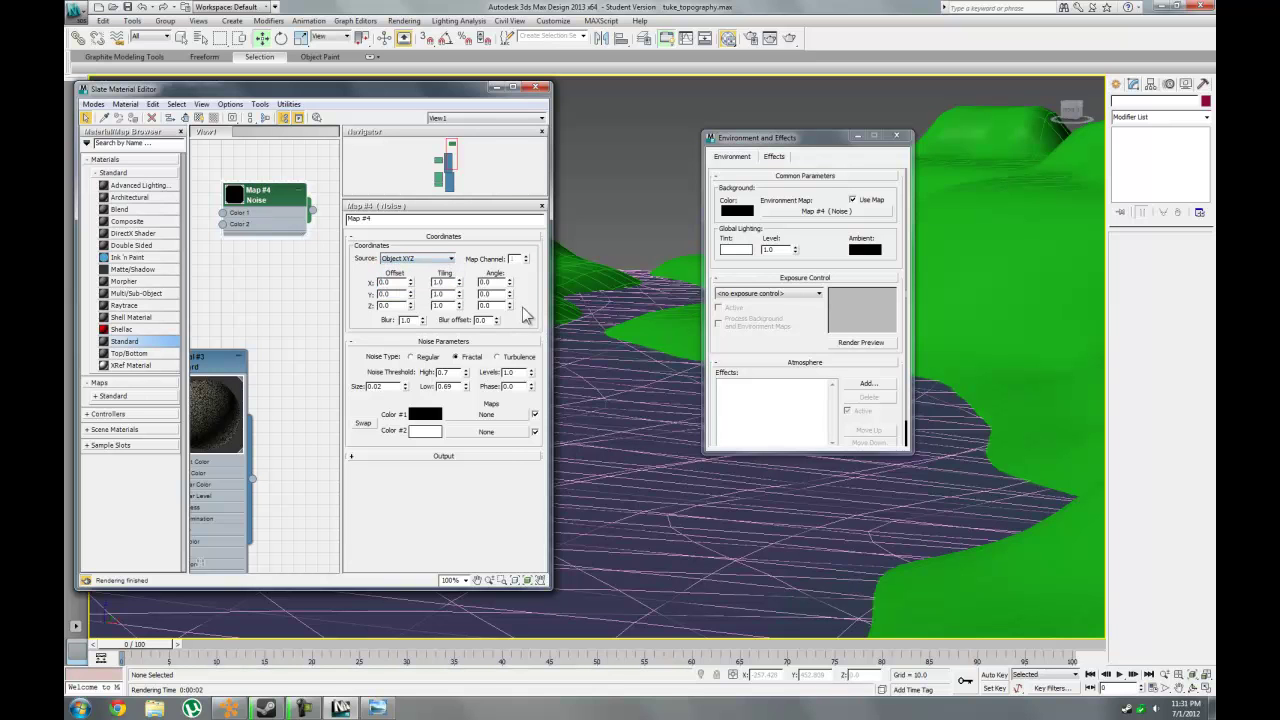
key(shift+q)
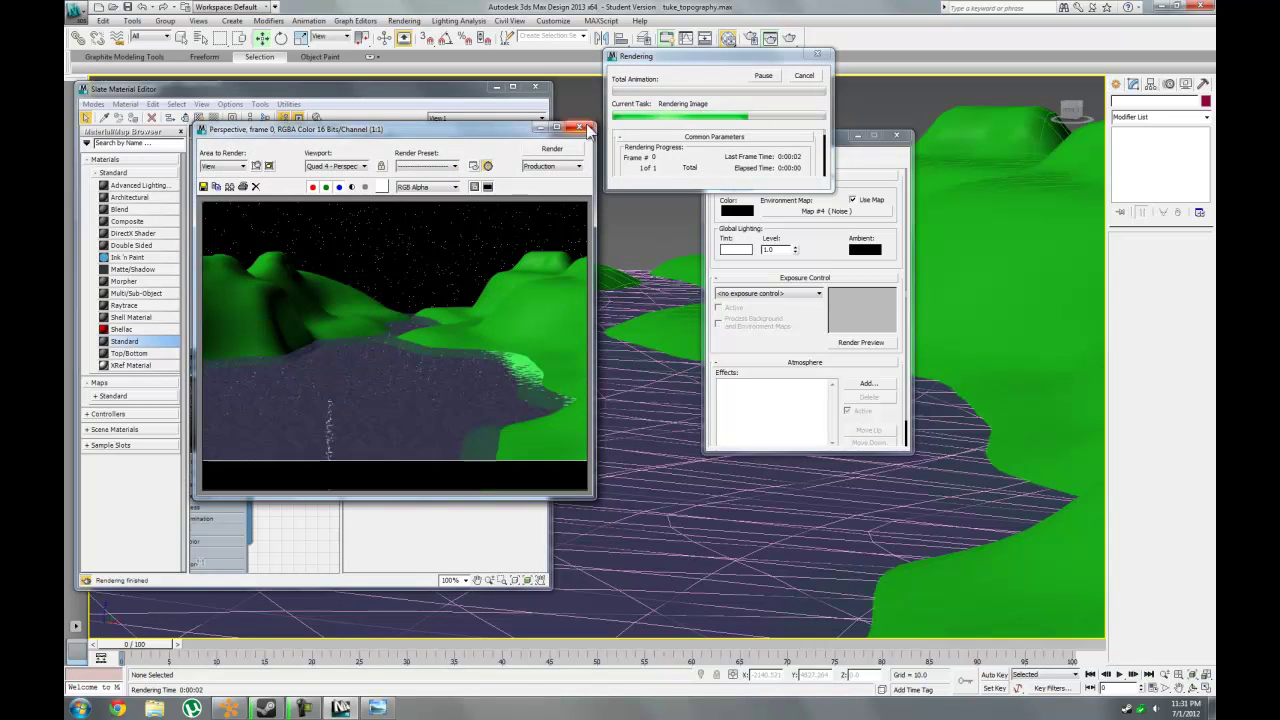
click(579, 127)
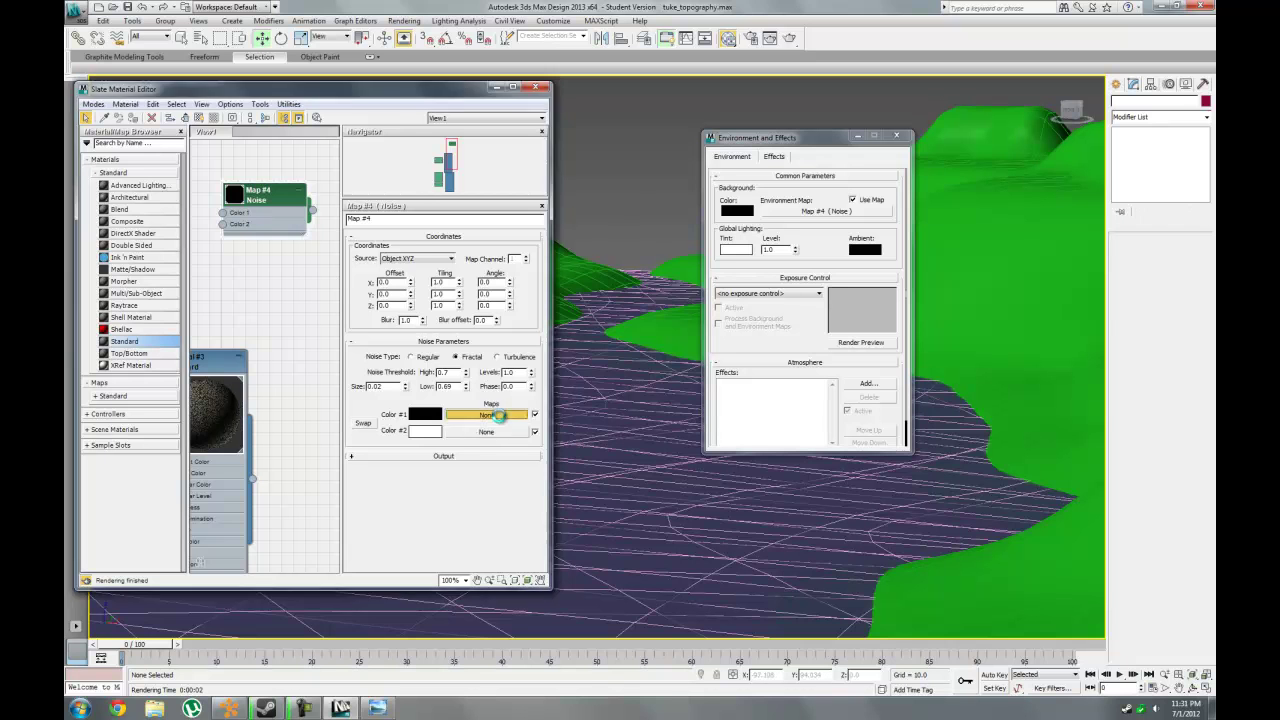
Assign a Smoke map to Color #1 of the Noise map and check the sky in a test render.
click(497, 415)
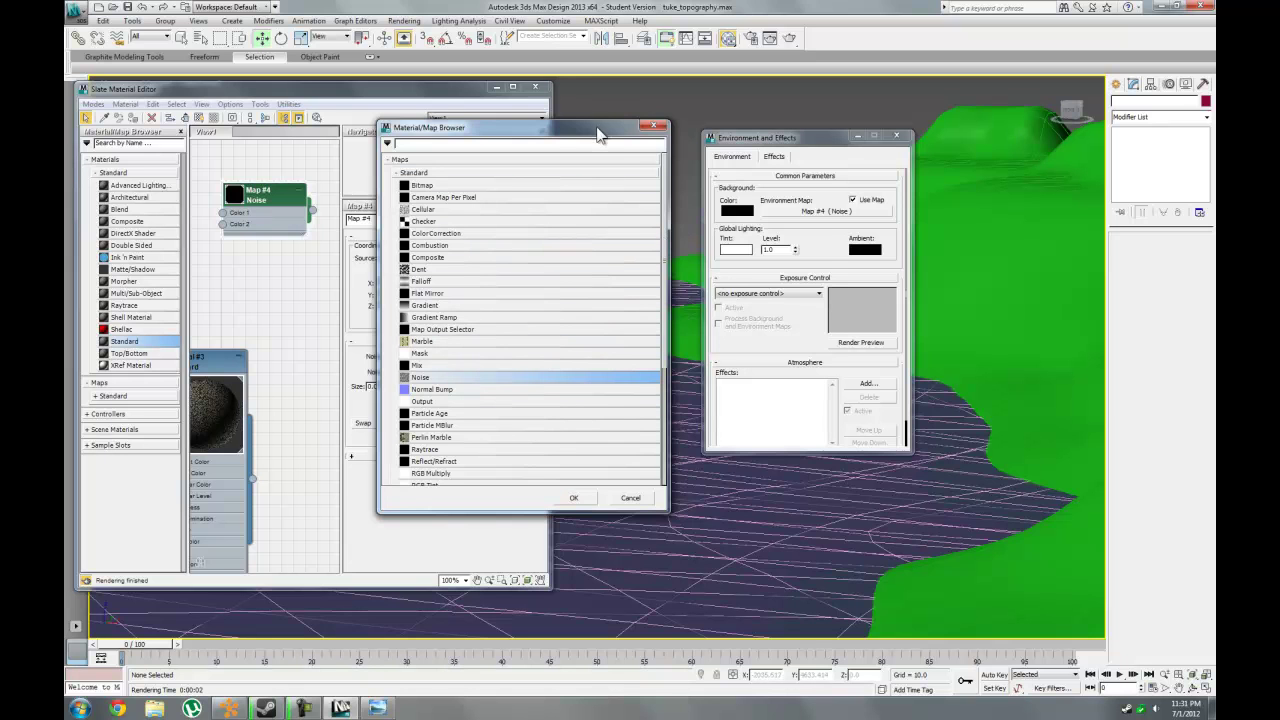
drag(597, 132, 749, 144)
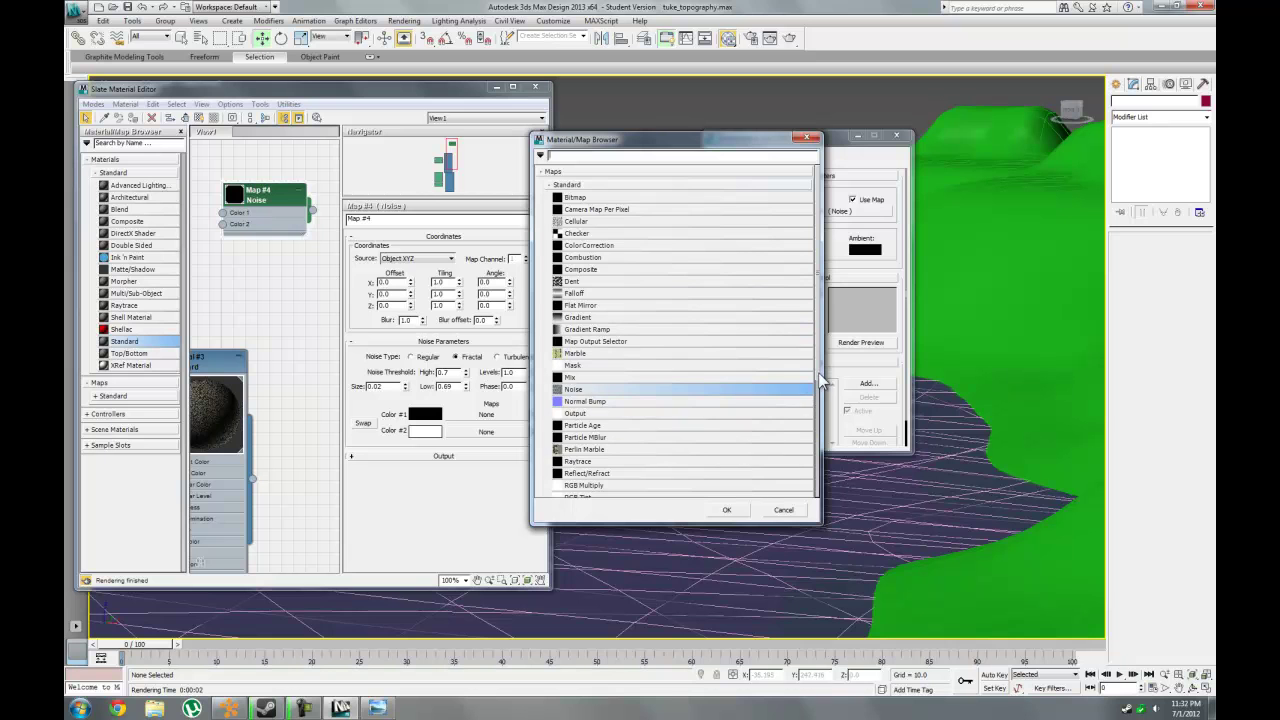
scroll(636, 432, down, 2)
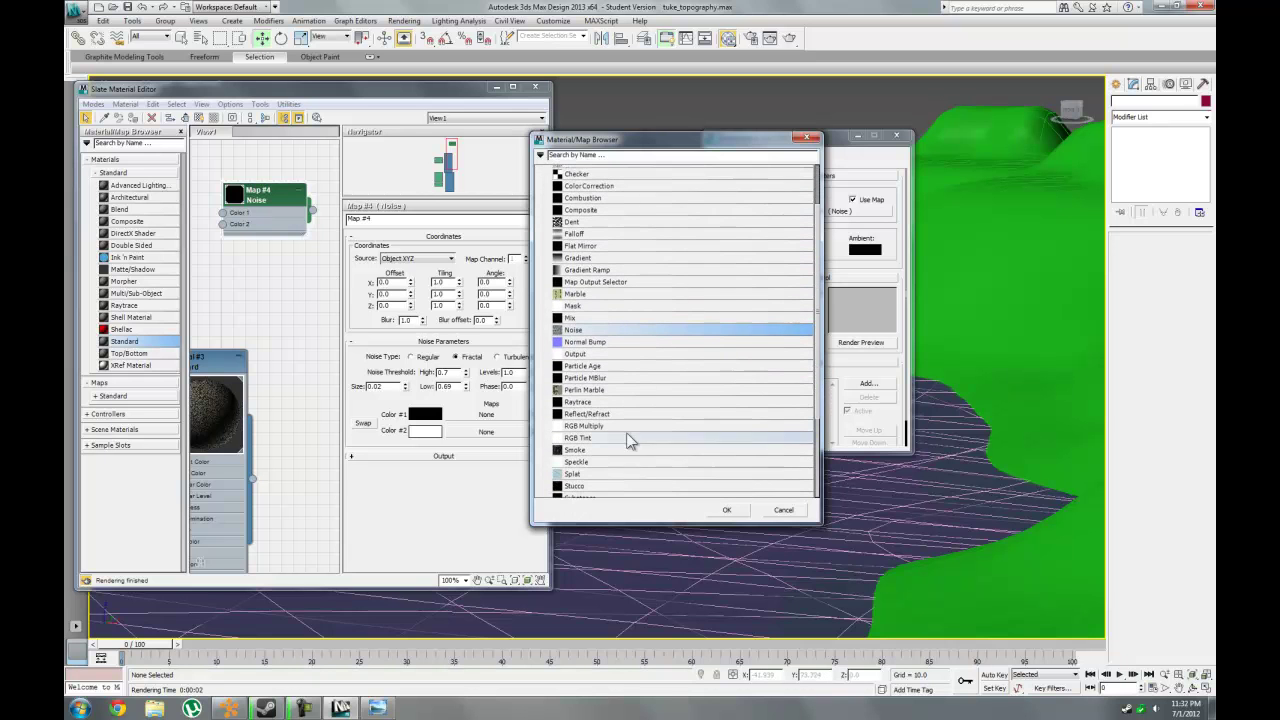
double_click(607, 453)
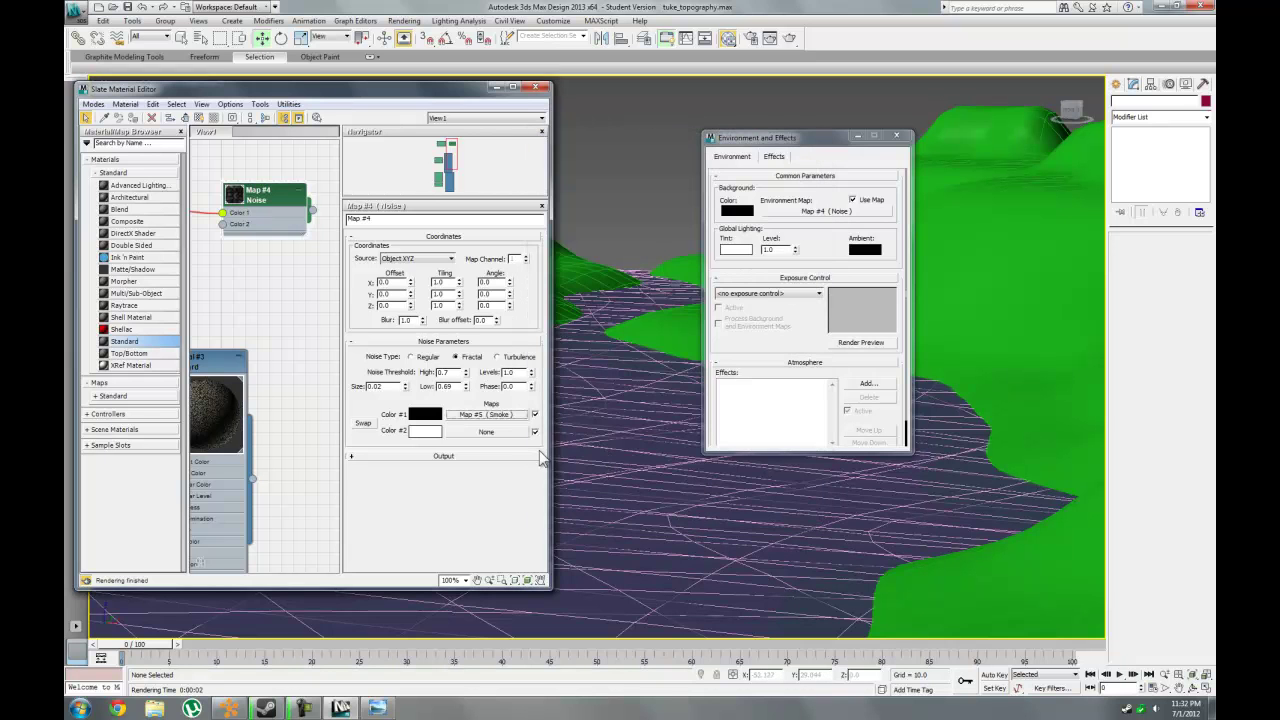
key(shift+q)
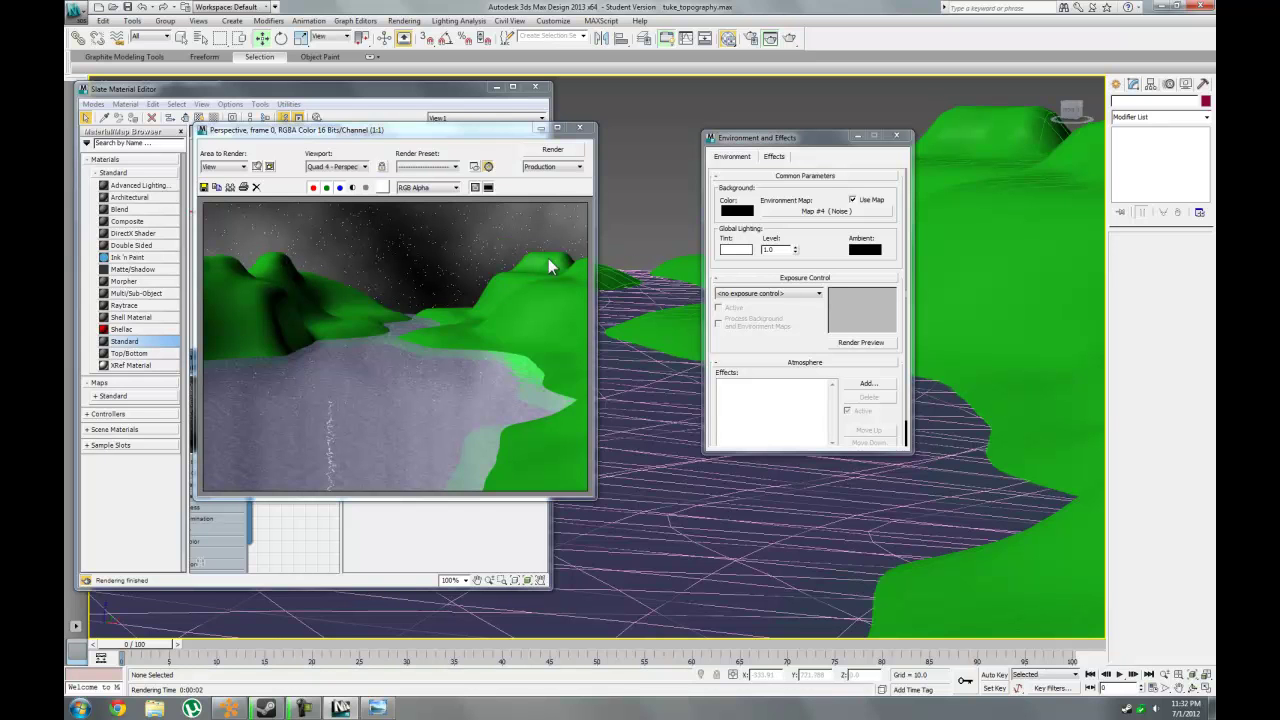
click(579, 127)
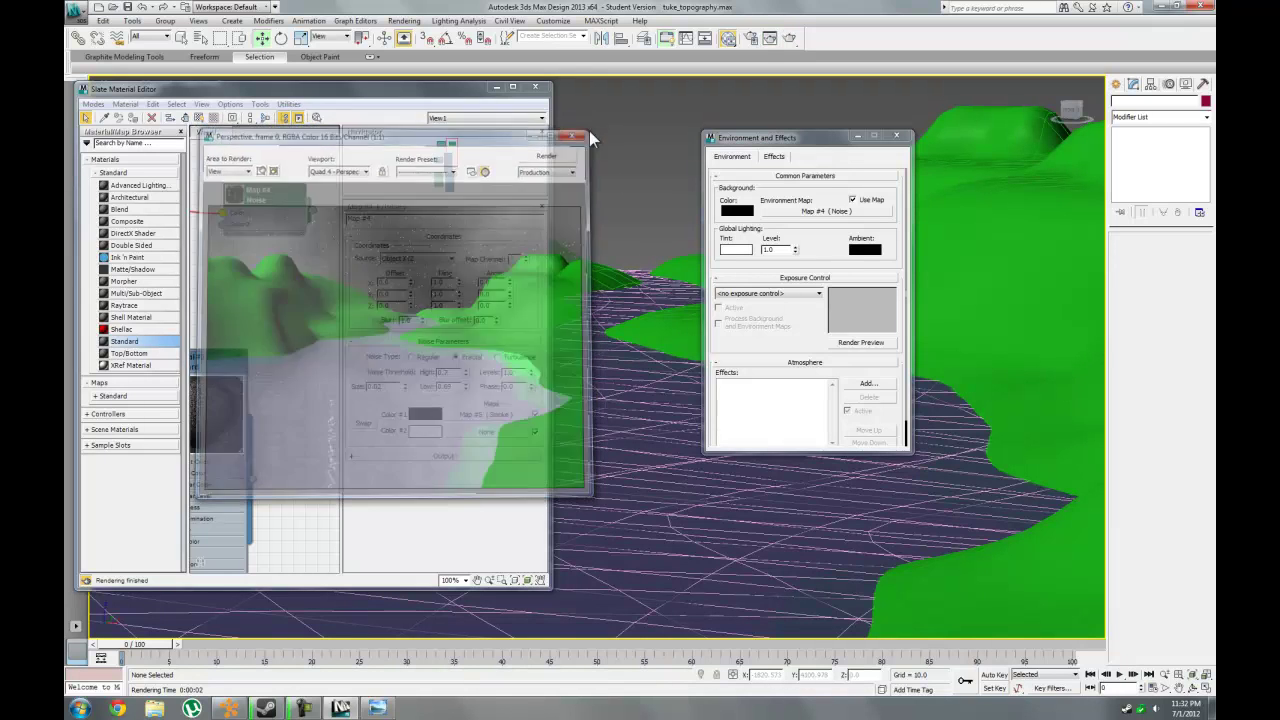
Close the environment settings and material editor, and render the perspective view to inspect the sky and its water reflection.
click(896, 135)
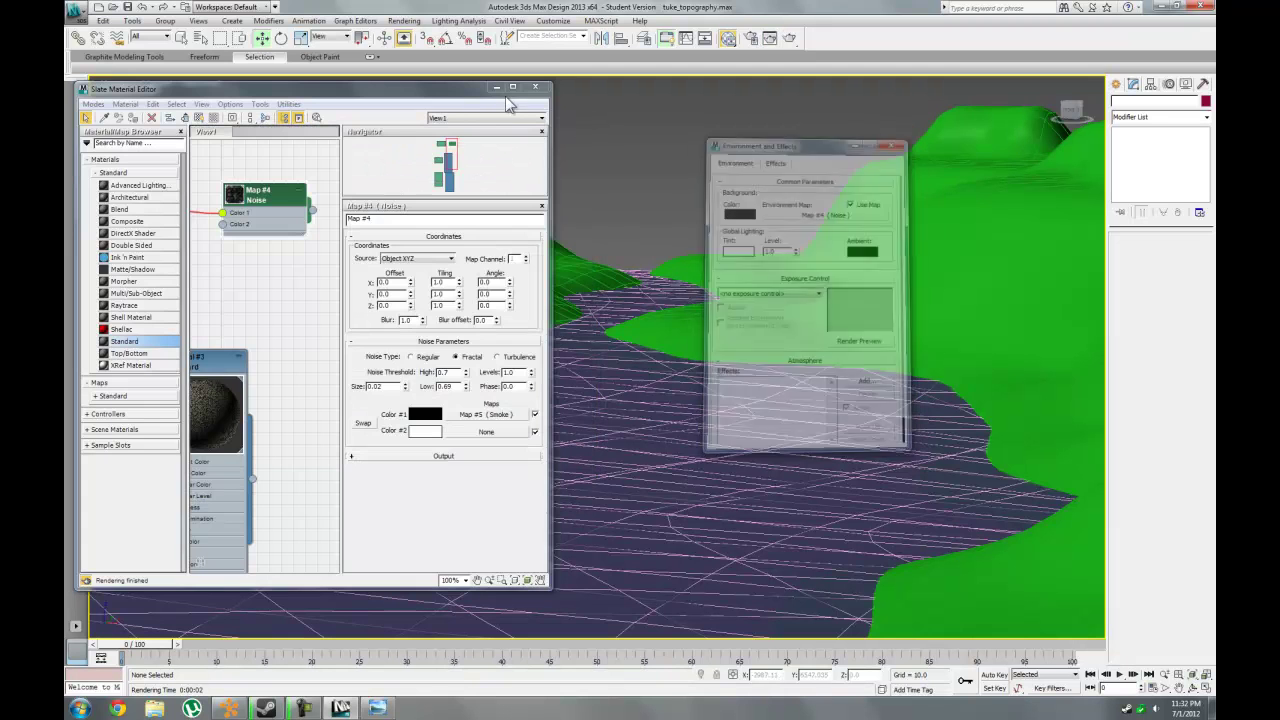
click(535, 87)
key(shift+q)
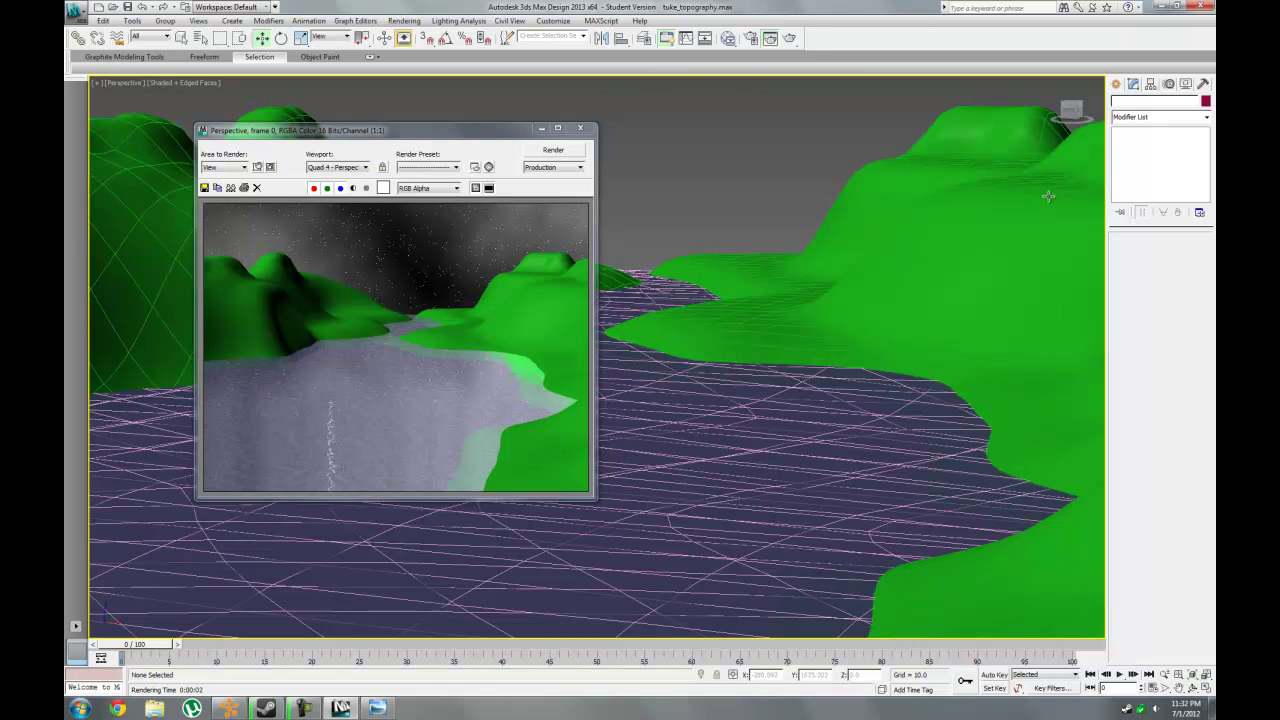
click(583, 130)
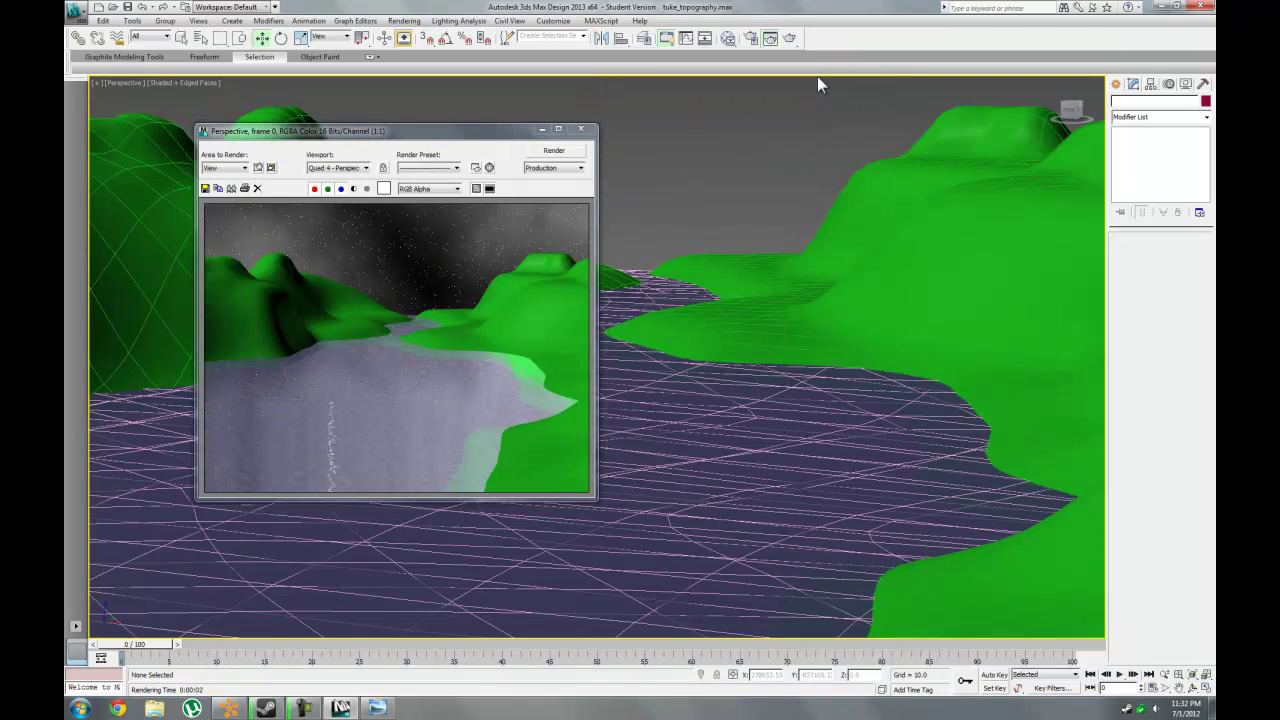
click(579, 129)
Open the Smoke map's parameters and test render it with a size of 28.7 and more iterations.
key(m)
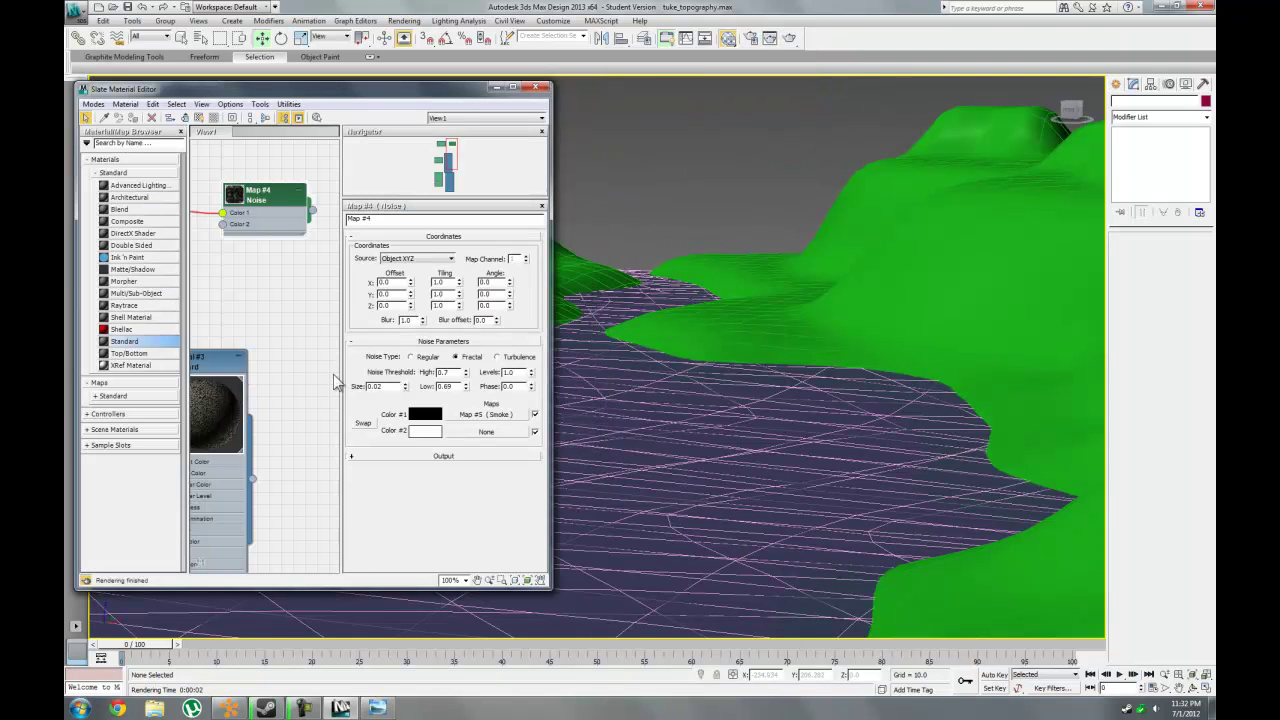
click(486, 414)
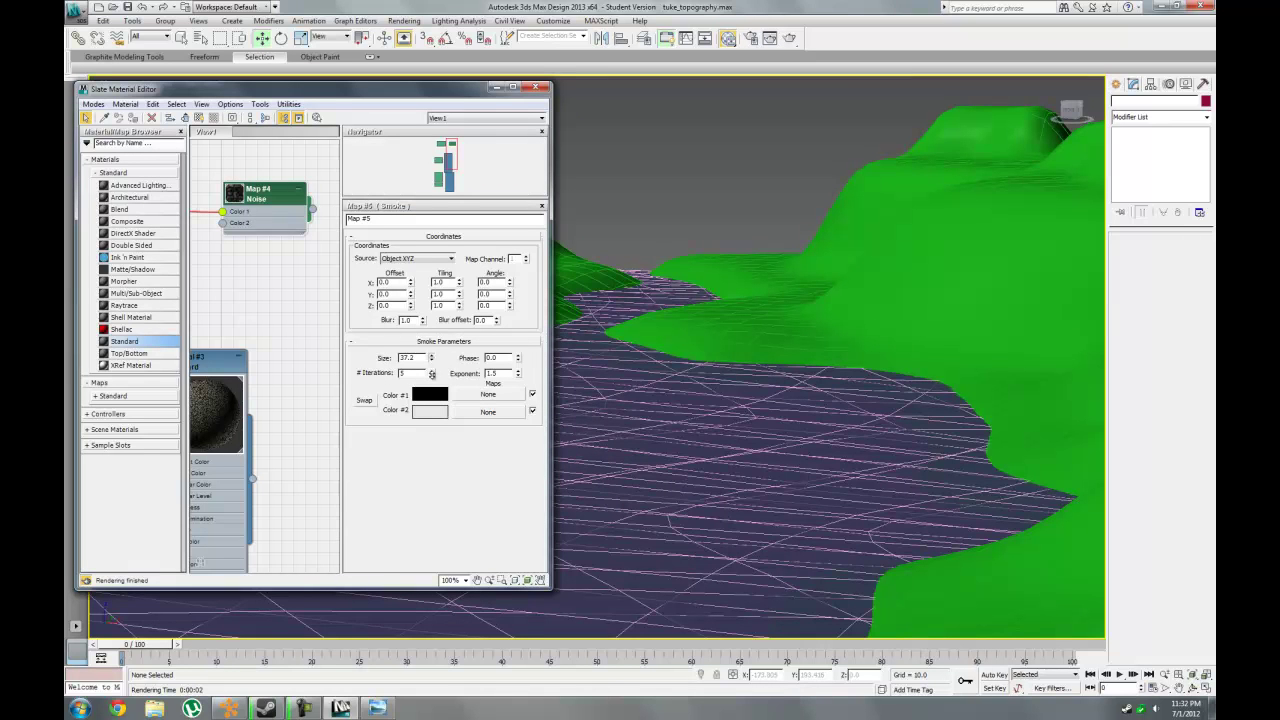
click(432, 369)
key(shift+q)
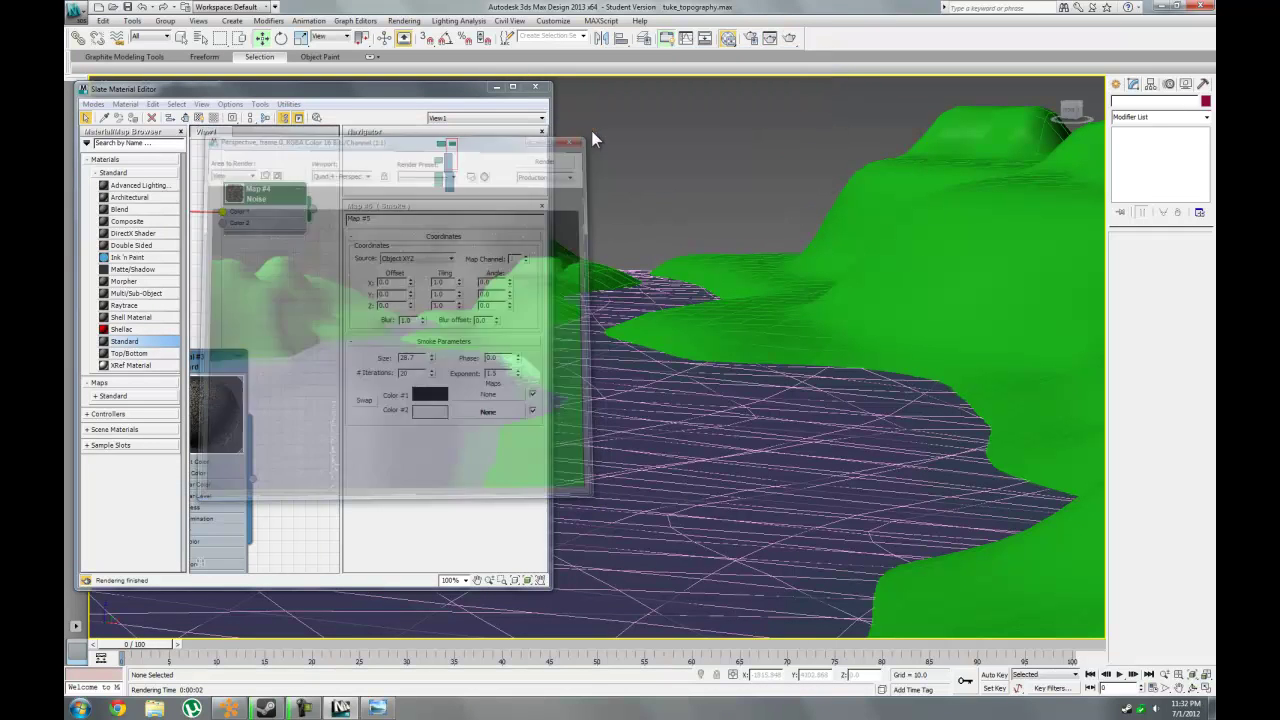
Adjust the Smoke map to exponent 1.6 and 5 iterations, checking the changes in test renders.
drag(518, 376, 518, 389)
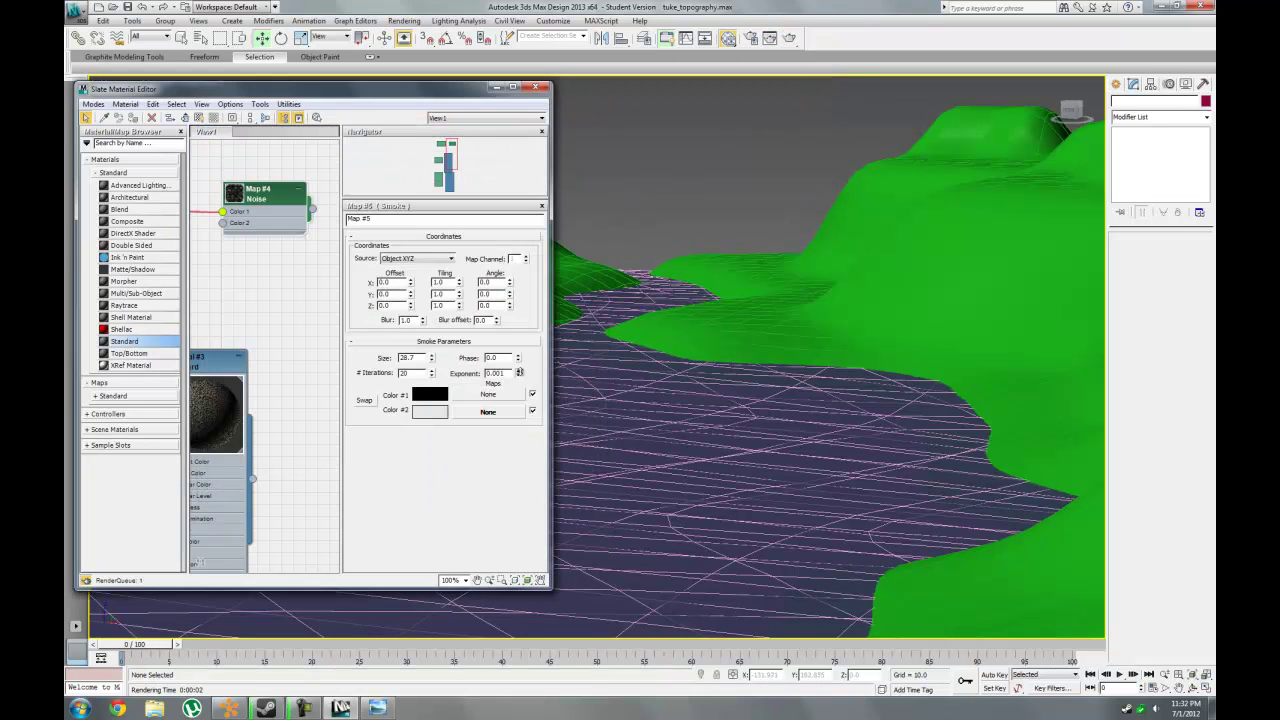
key(shift+q)
key(shift+q)
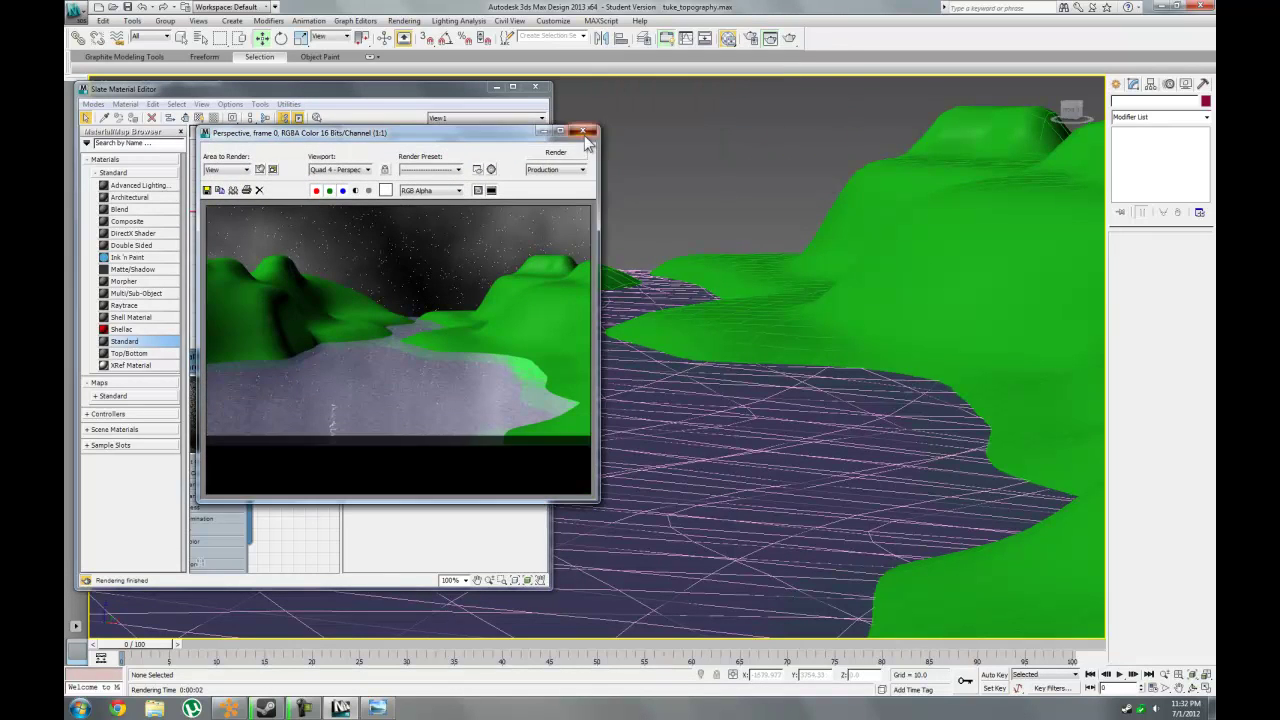
Try a Smoke map size of 78.8 and check the sky in a test render.
drag(432, 360, 443, 279)
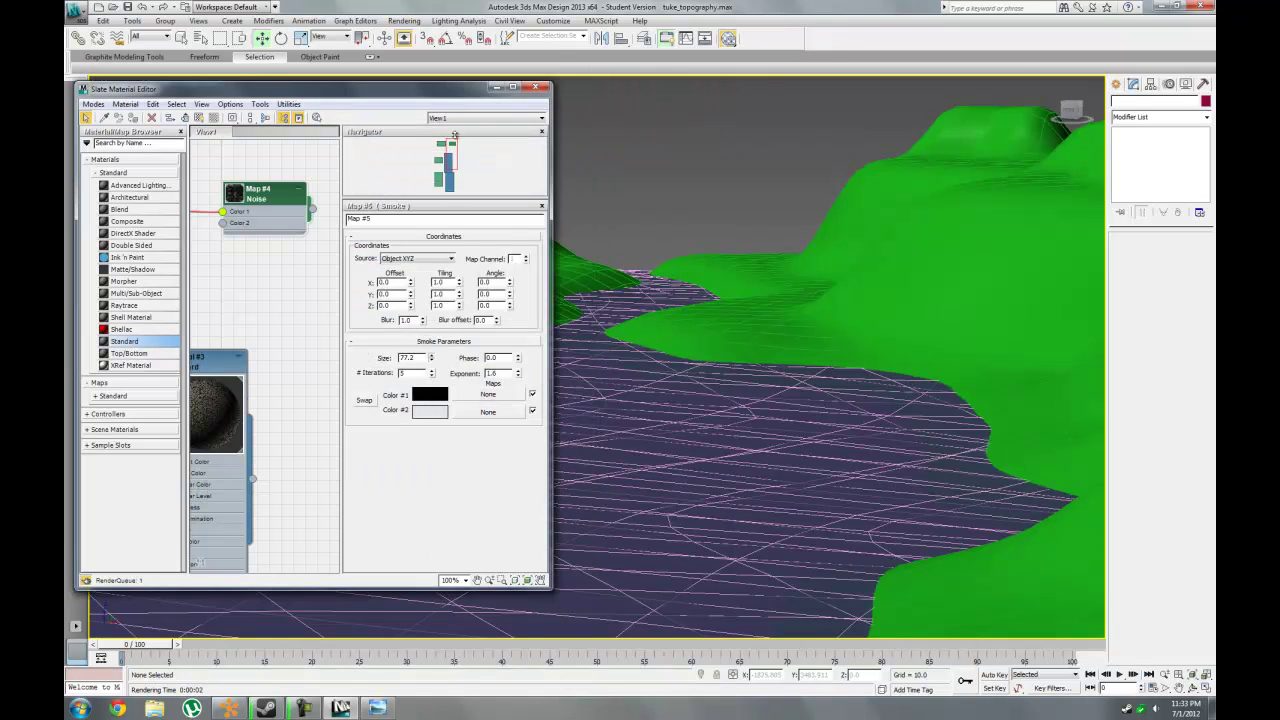
key(shift+q)
click(810, 76)
click(585, 132)
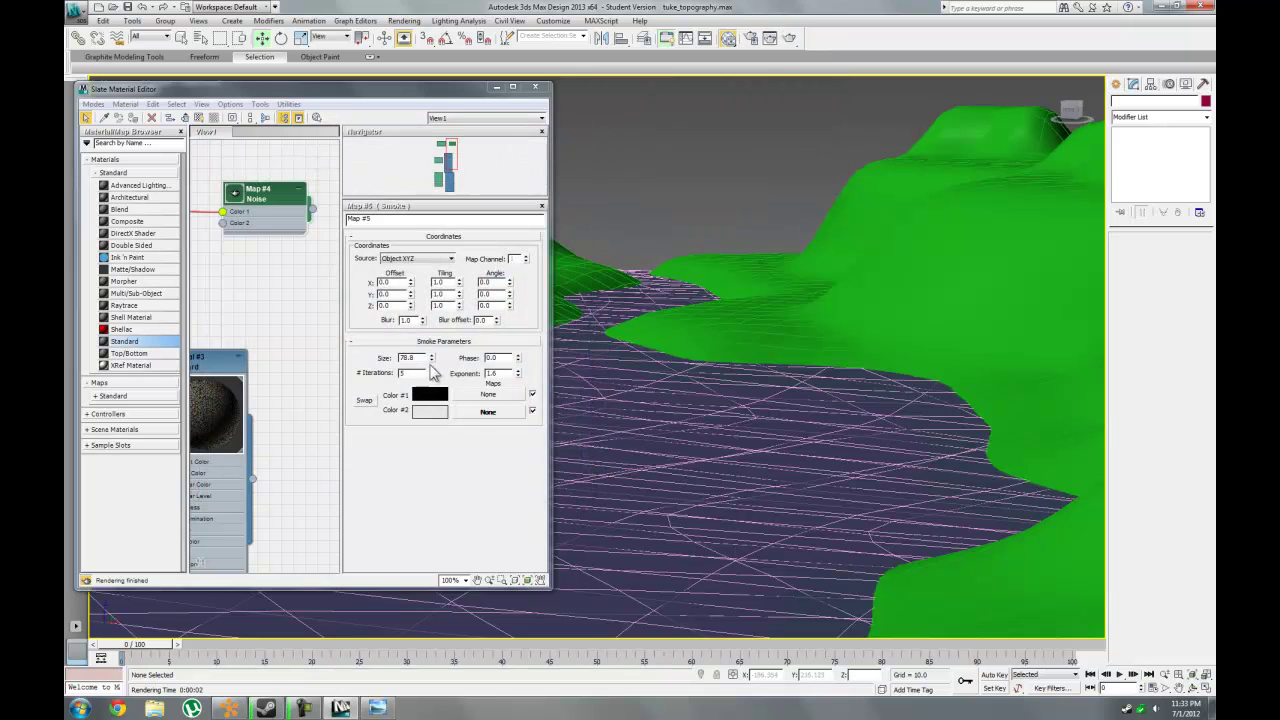
Set the Smoke map's size to 87.6 and its iterations to 13, and test render the scene.
drag(432, 359, 436, 312)
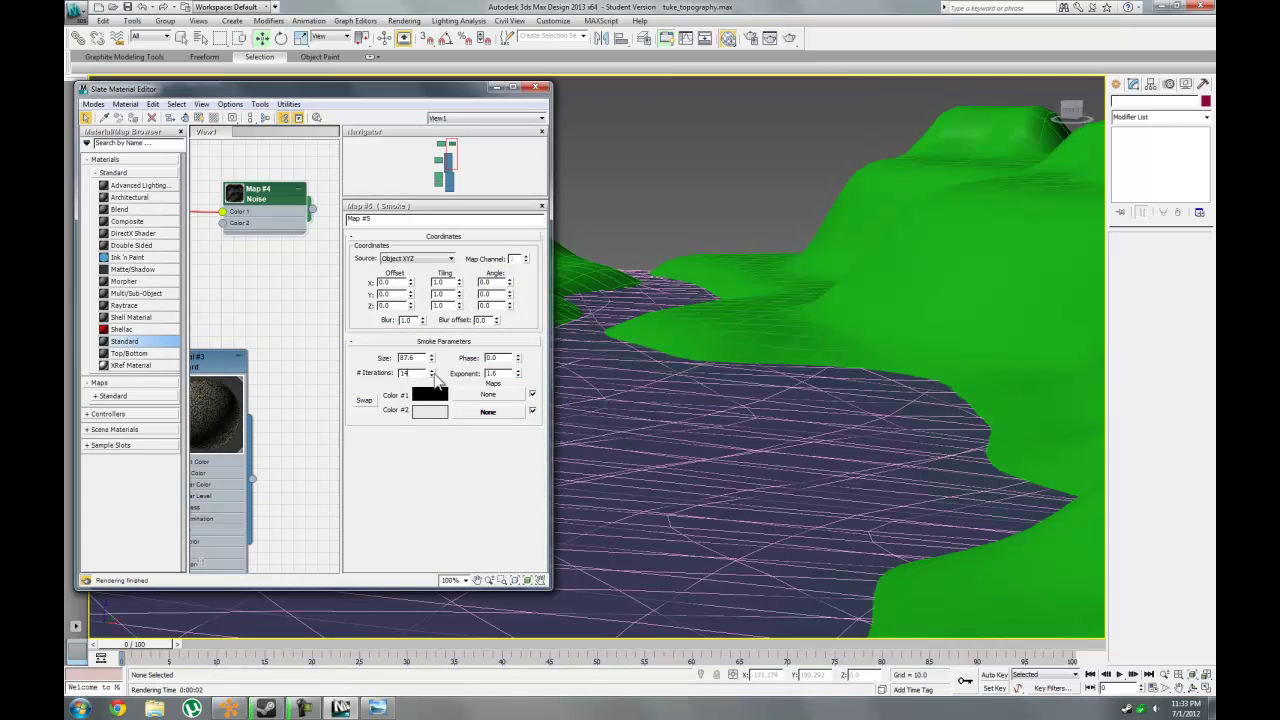
key(shift+q)
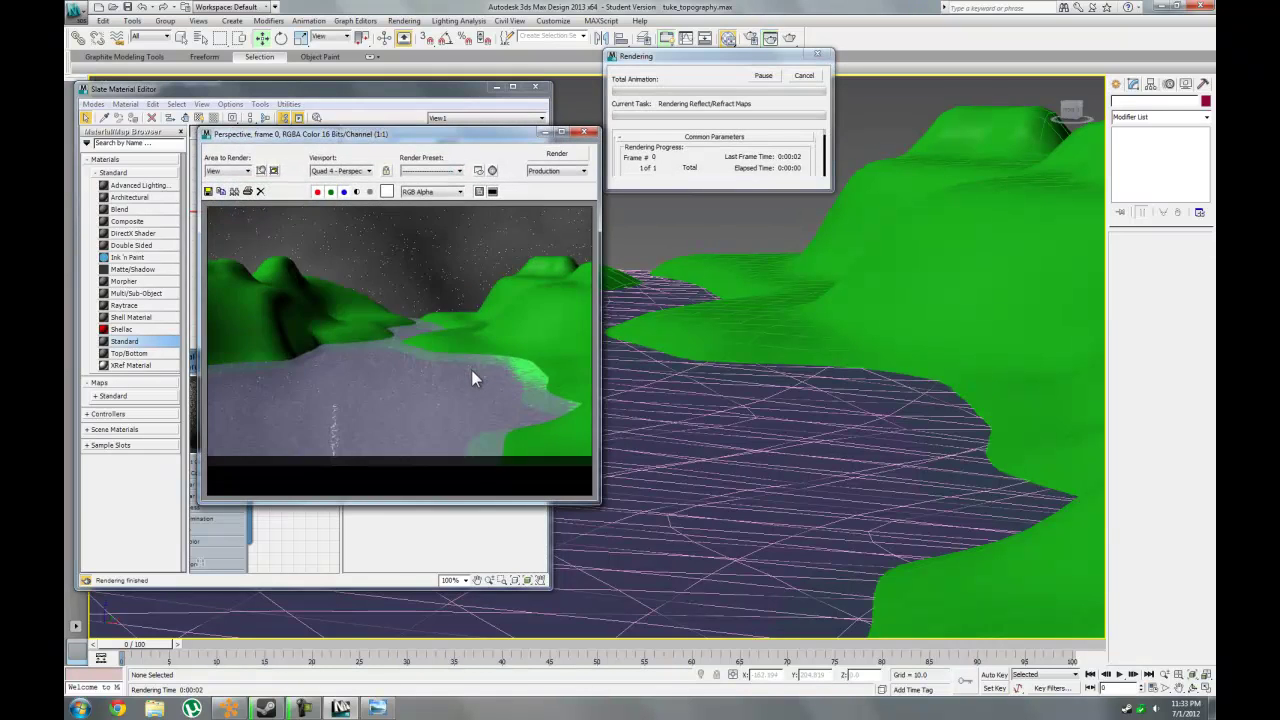
click(585, 133)
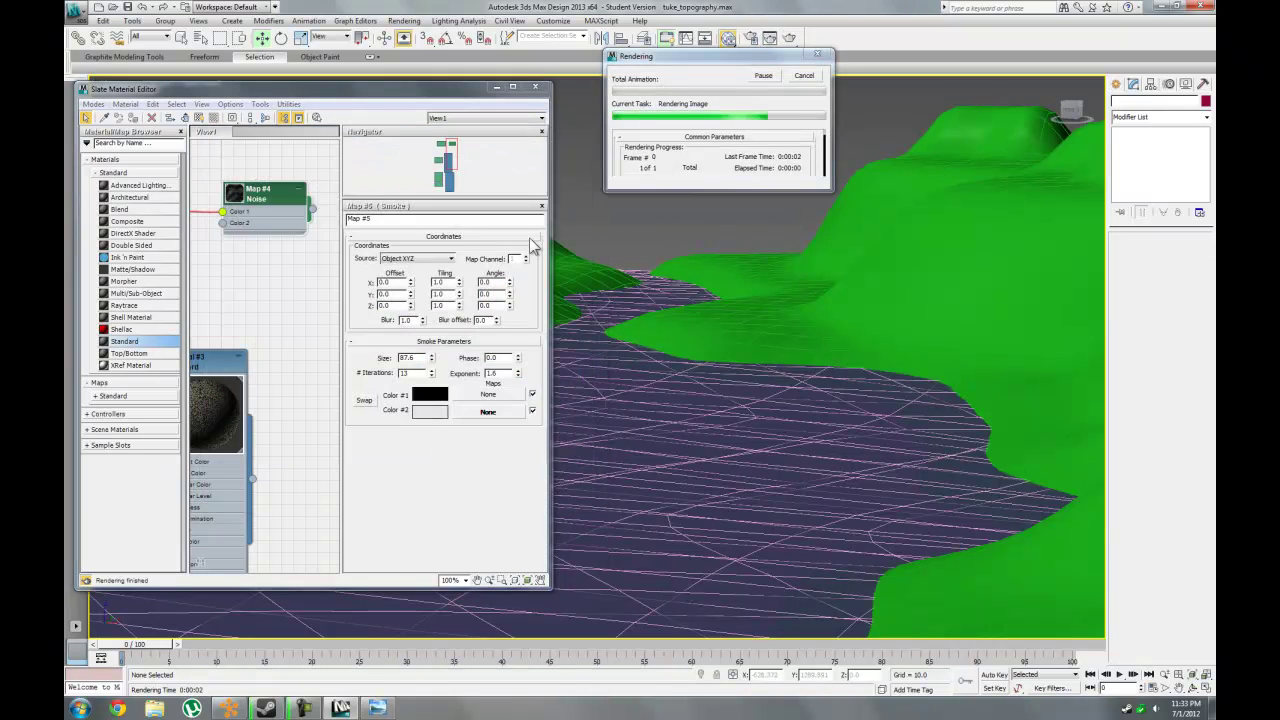
Set the Smoke map's exponent to 0.5 and test render the scene.
double_click(505, 373)
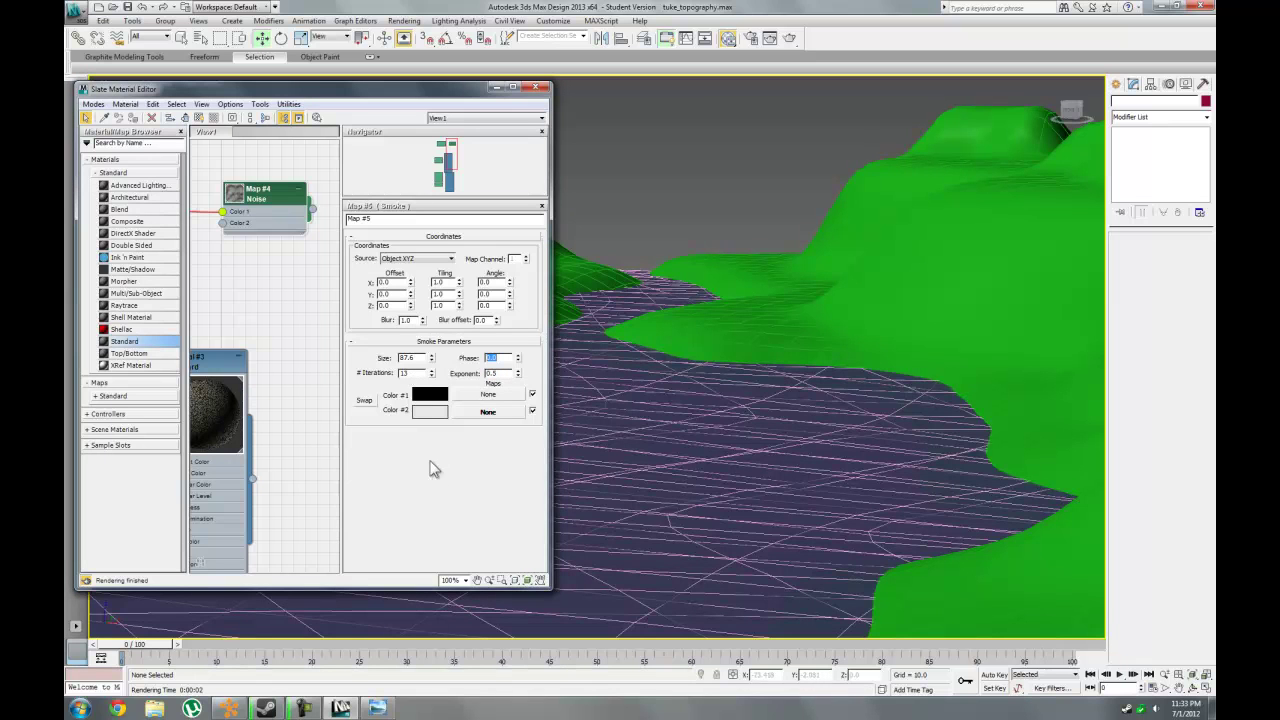
key(shift+q)
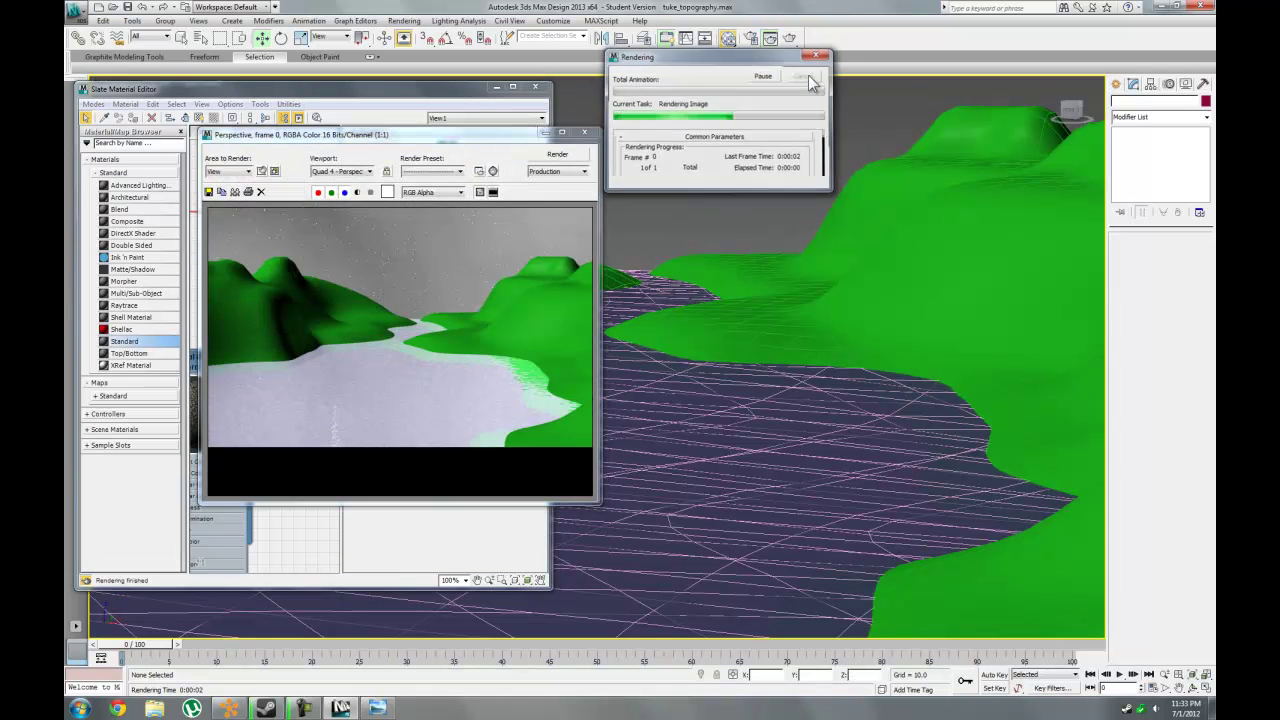
Try a higher Smoke map exponent and check the sky in test renders.
click(590, 134)
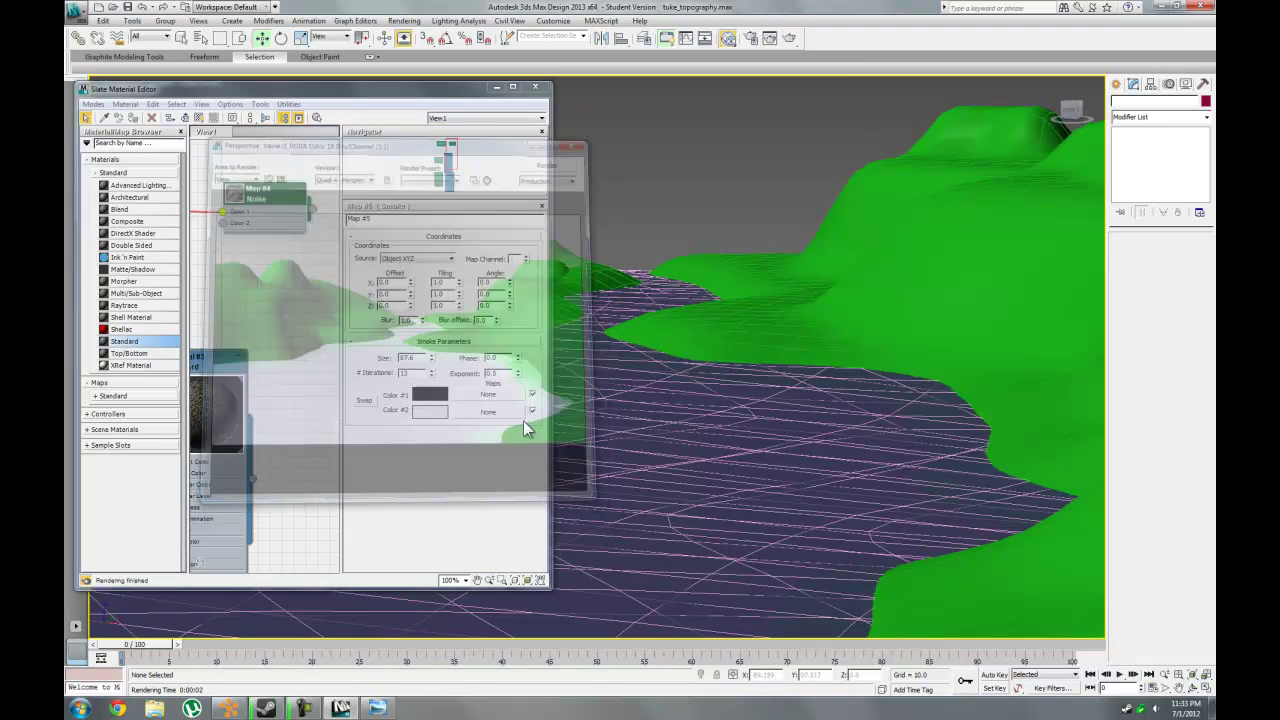
drag(519, 374, 522, 297)
key(shift+q)
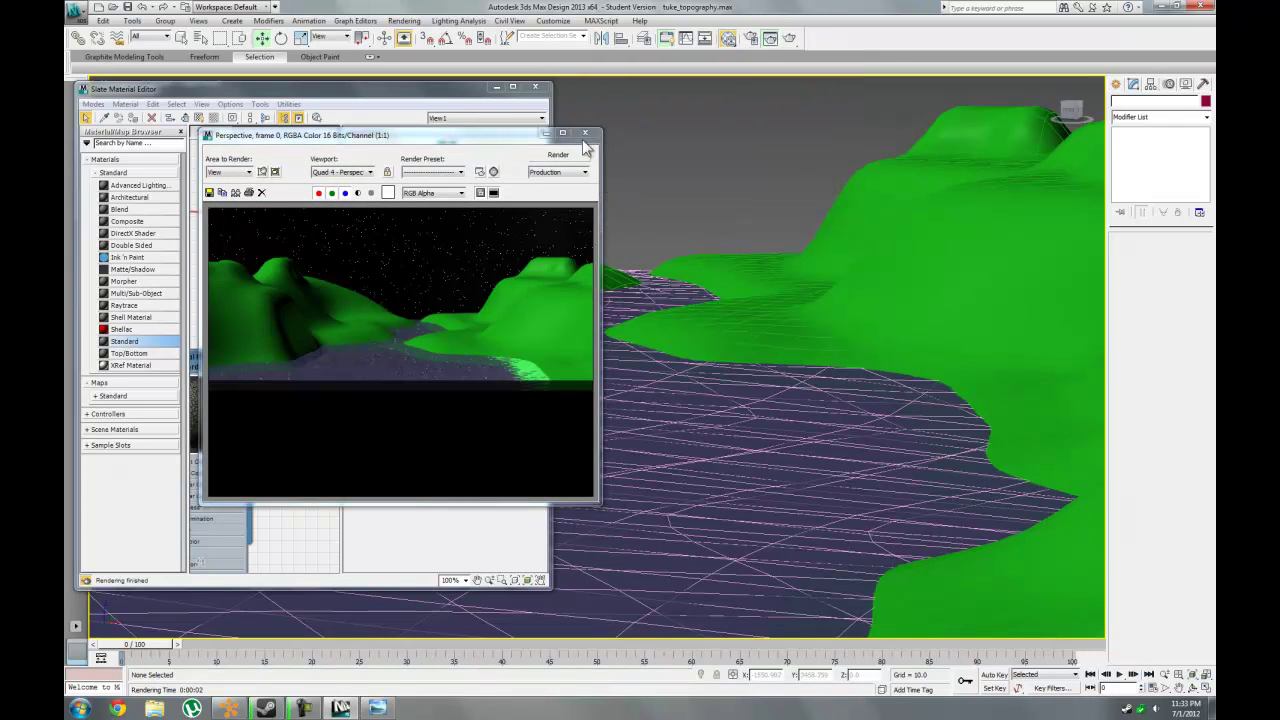
click(587, 133)
key(shift+q)
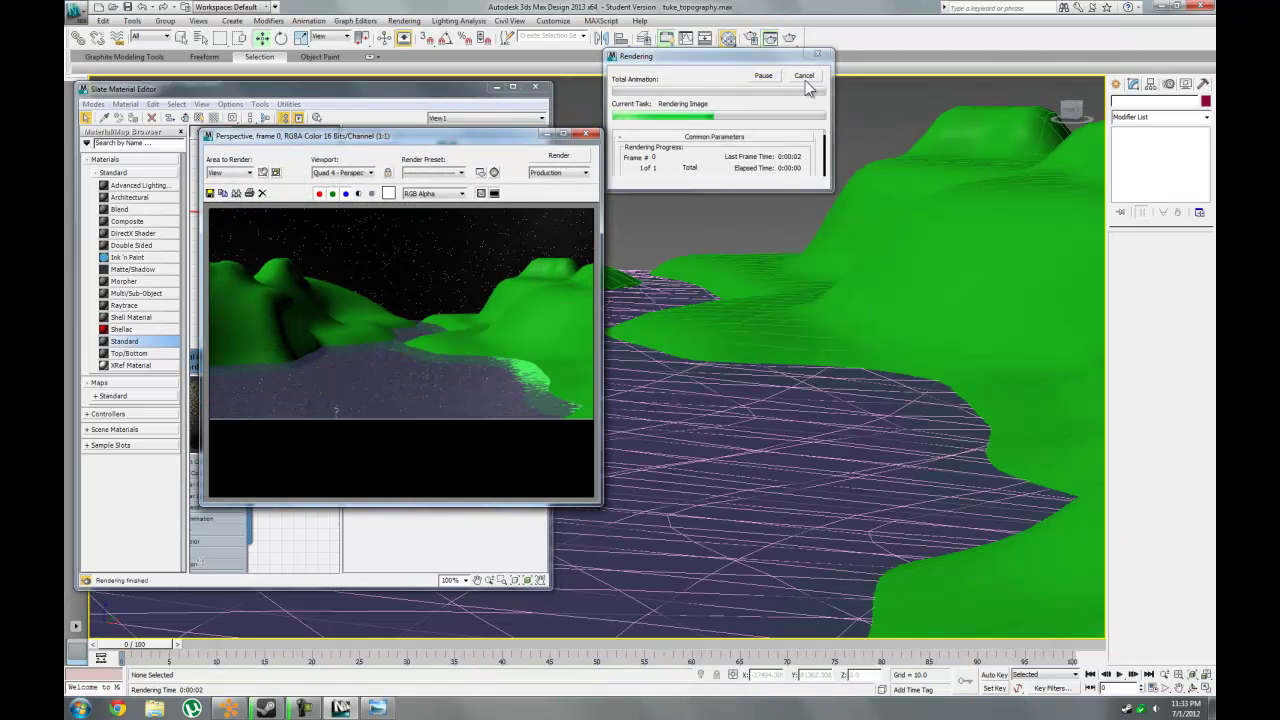
Set the Smoke map's exponent to 0.7 and test render the scene.
click(588, 133)
drag(518, 373, 517, 392)
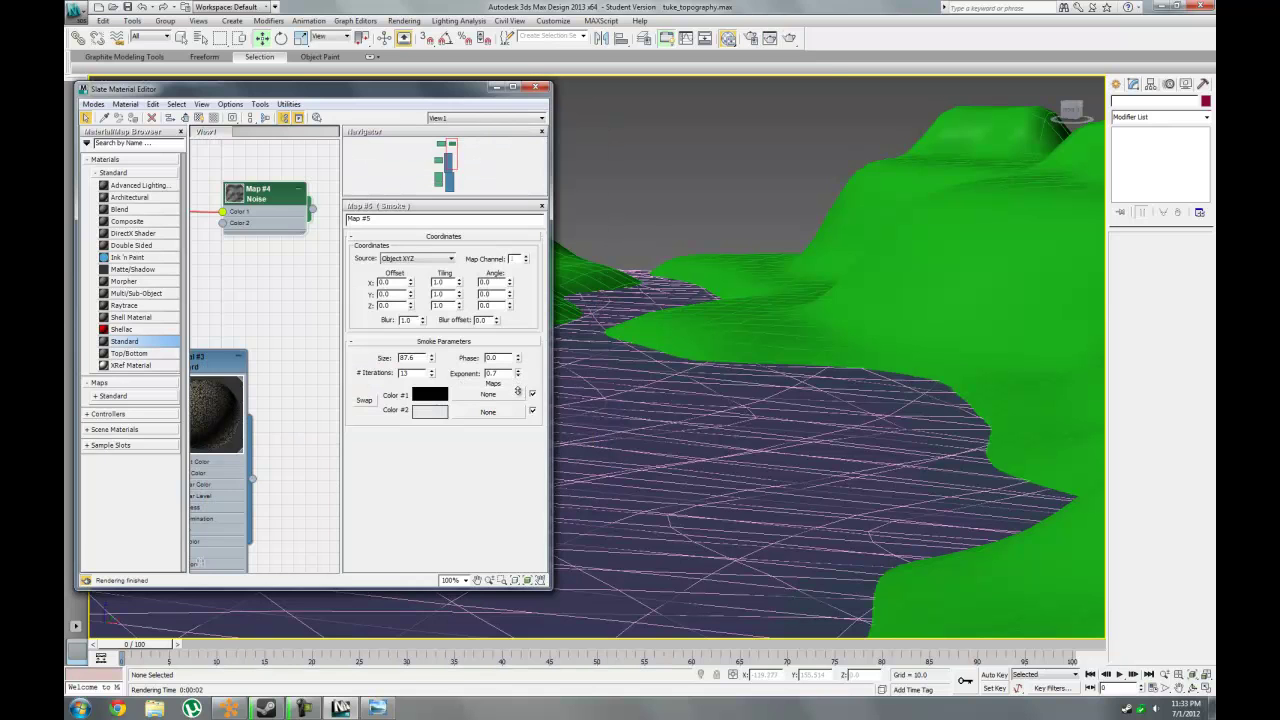
key(shift+q)
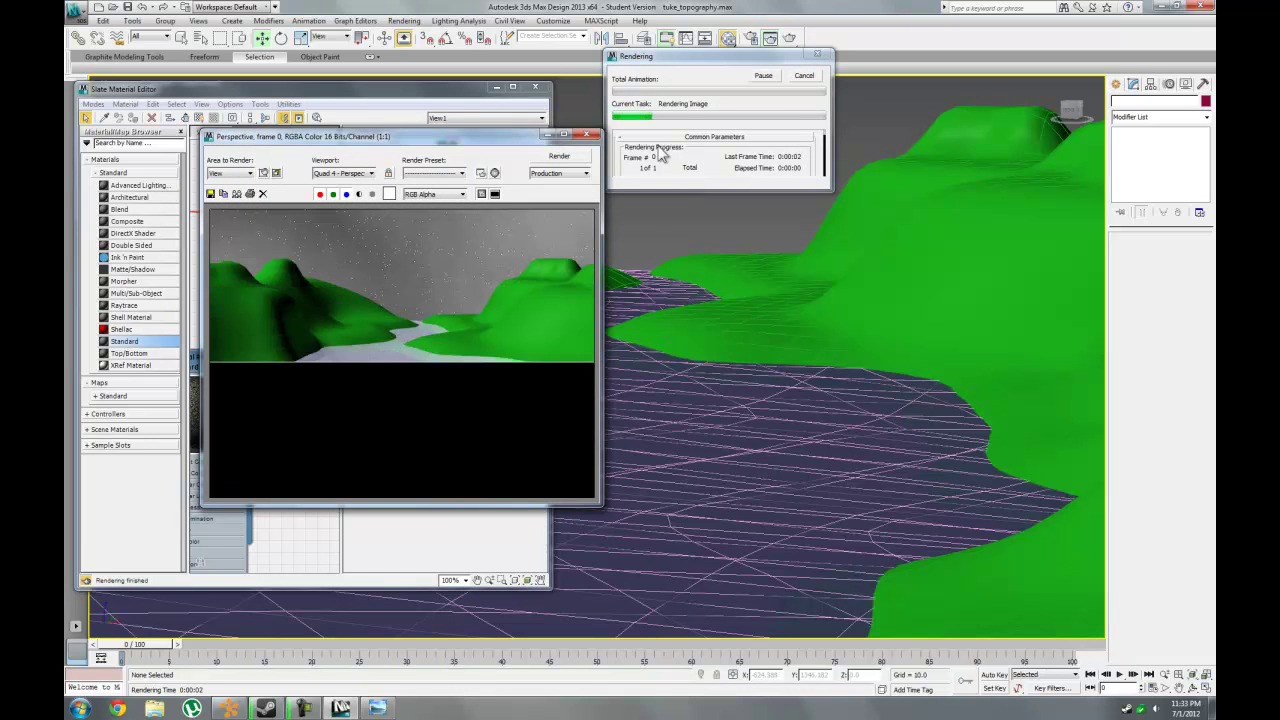
click(592, 135)
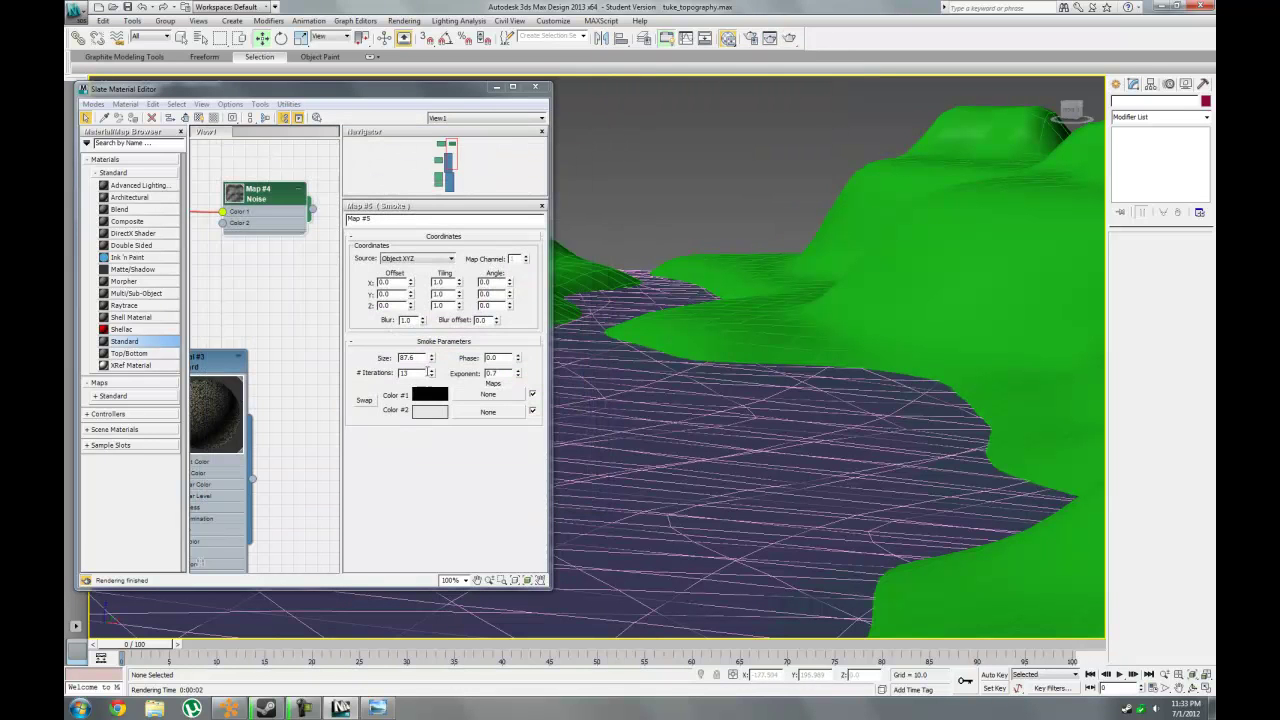
Enlarge the Noise node's preview, then set the Smoke map to size 74.7 and 20 iterations and test render.
double_click(235, 194)
drag(433, 380, 433, 362)
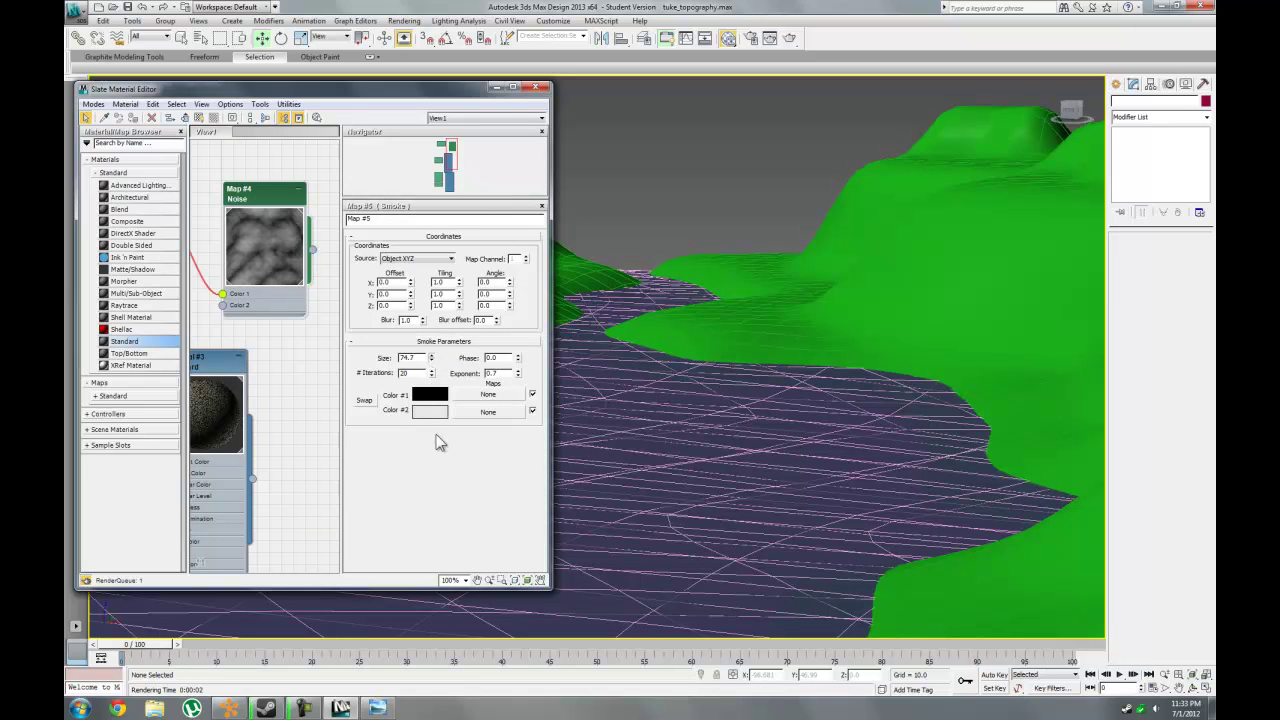
key(shift+q)
click(804, 76)
click(588, 135)
Try a Smoke map size of 62 and check the sky in a test render.
drag(433, 360, 431, 377)
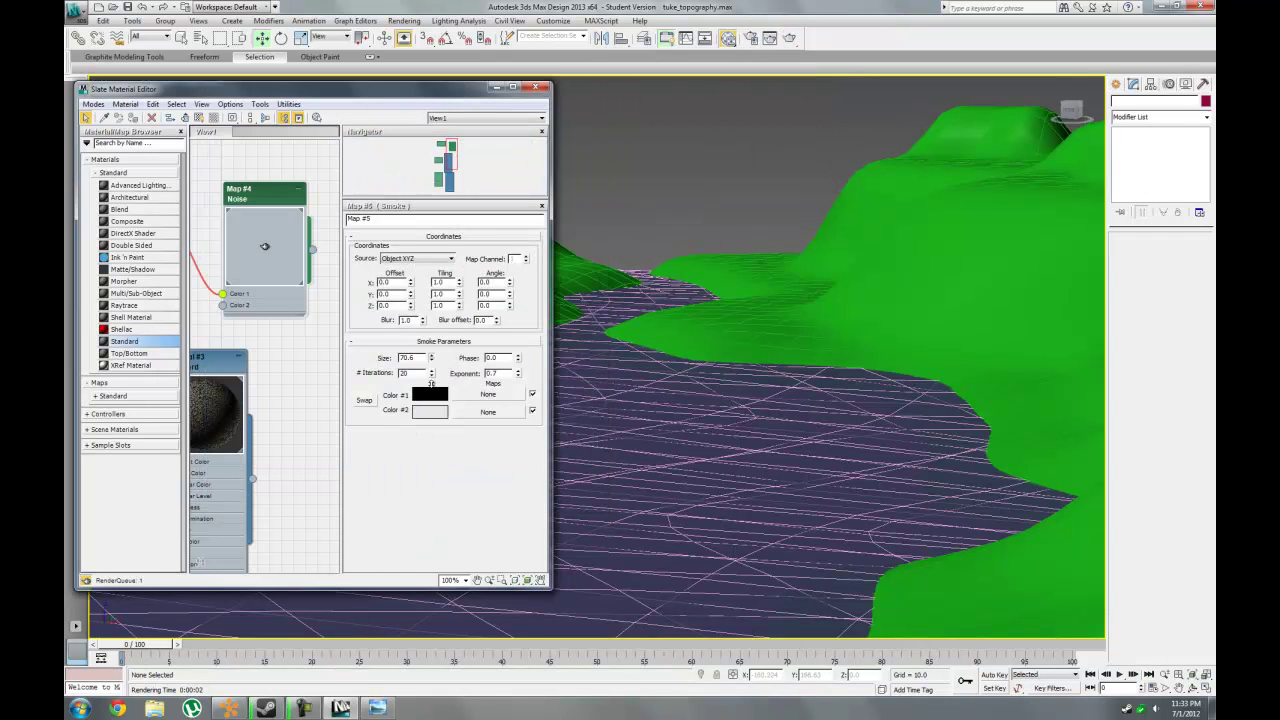
key(shift+q)
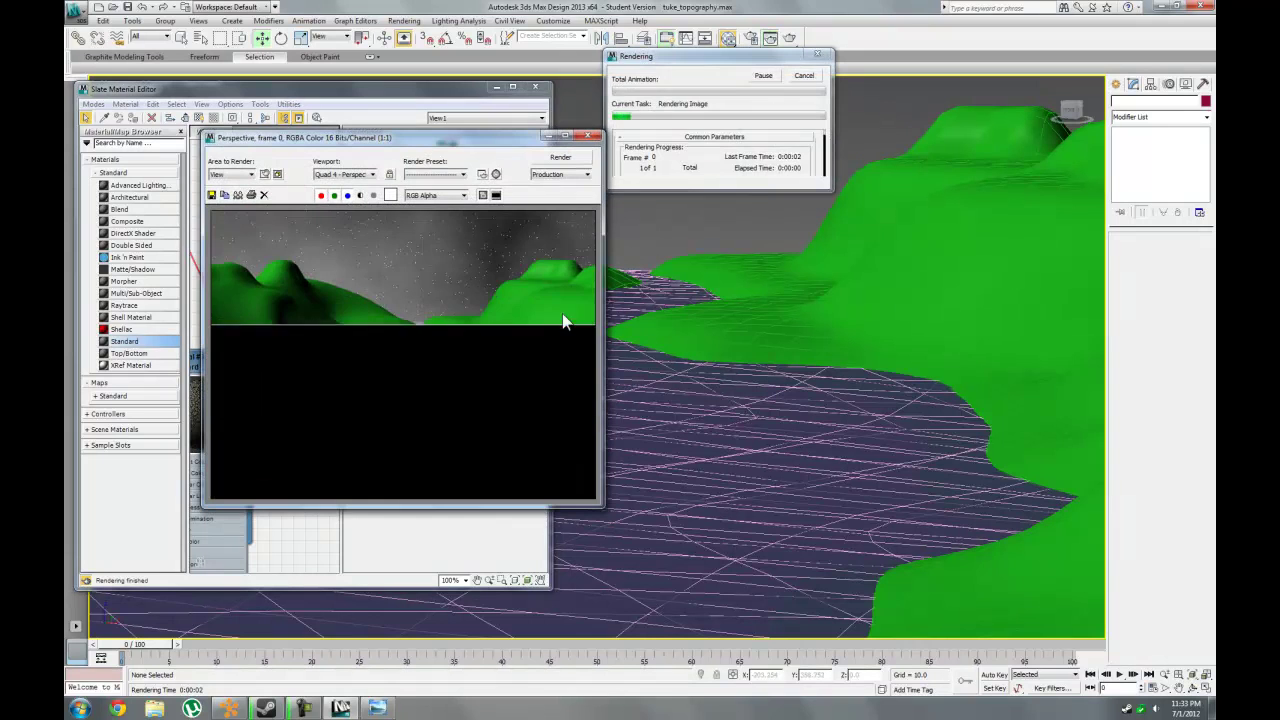
click(804, 76)
click(588, 135)
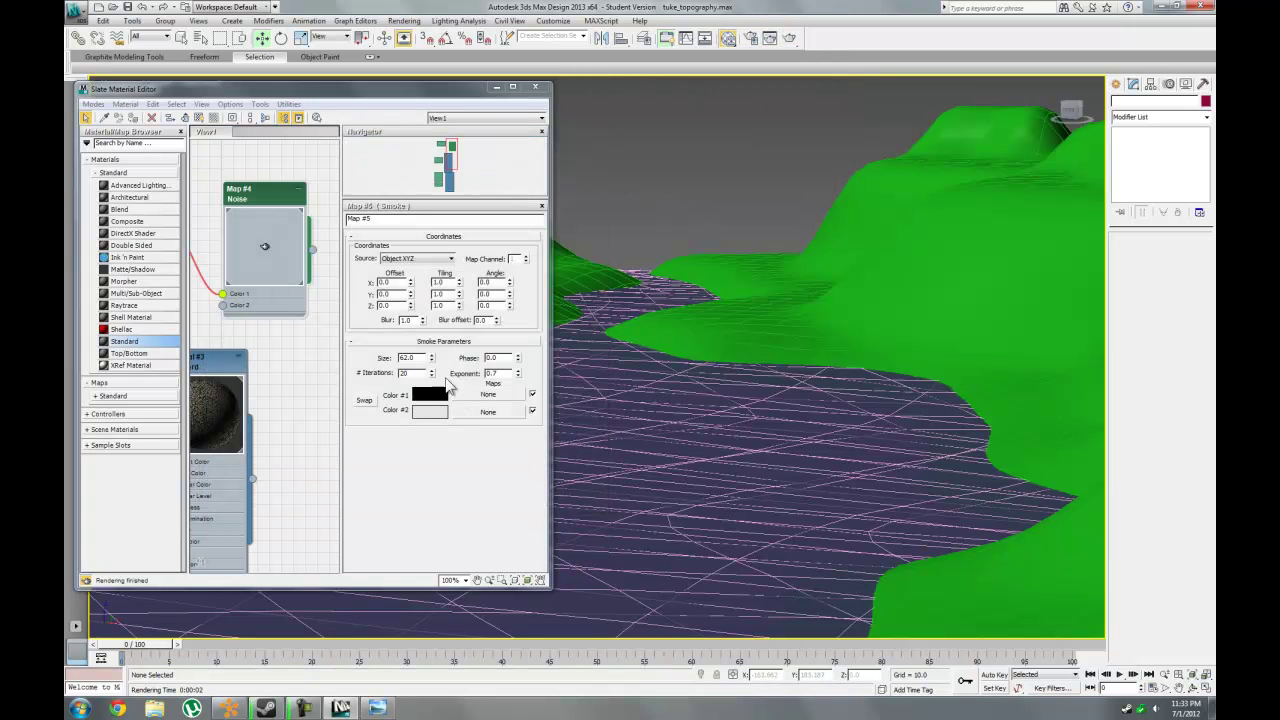
Reduce the Smoke map's size to 10.7 and set its exponent to 1.1, checking the sky in test renders.
drag(431, 348, 431, 357)
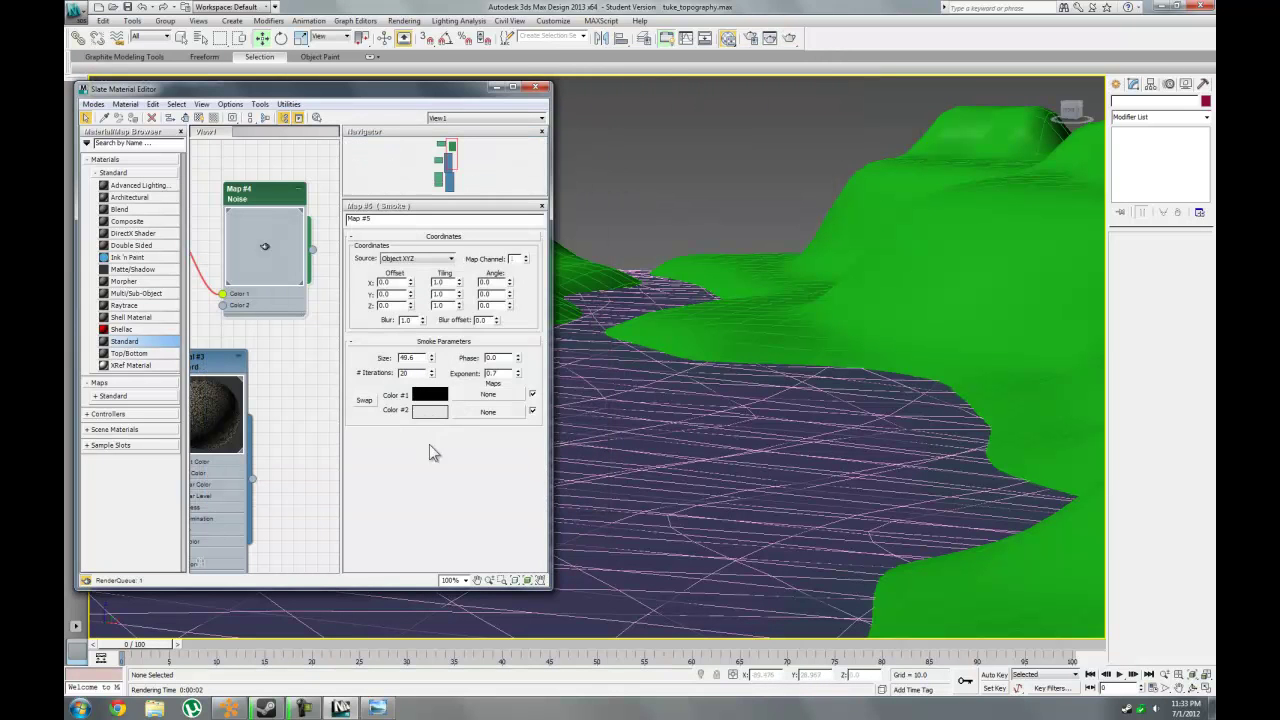
key(shift+q)
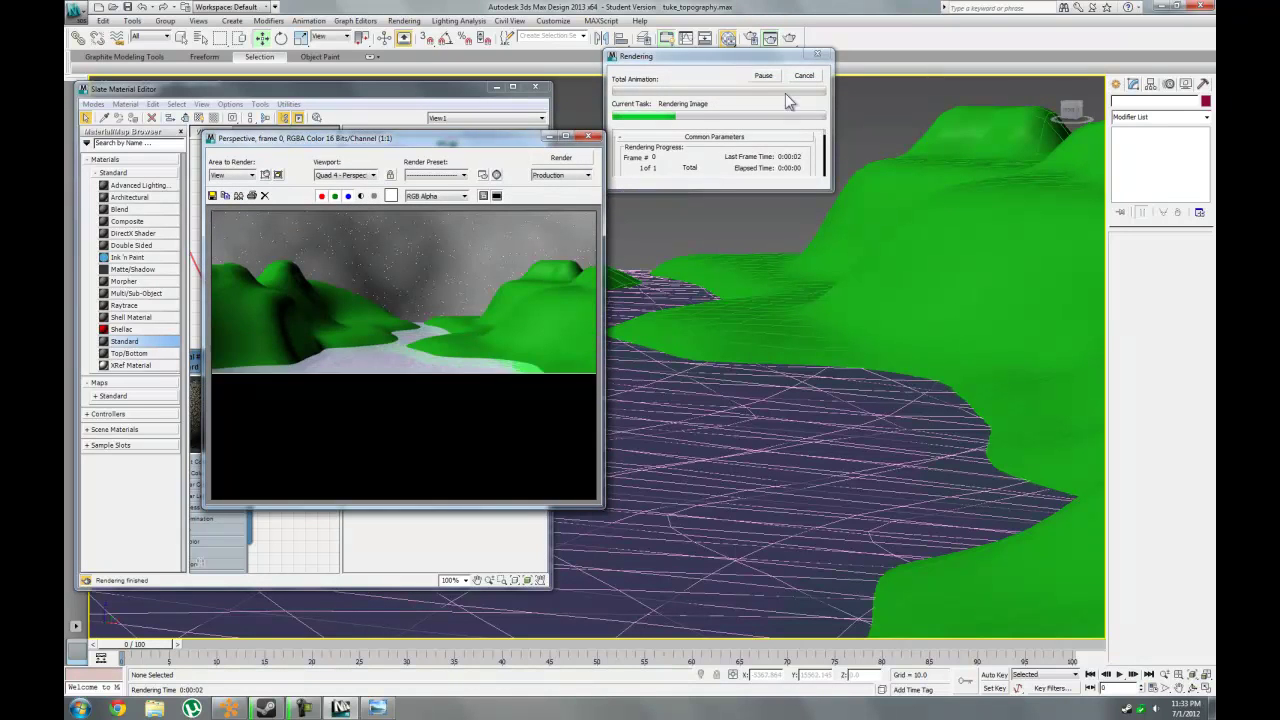
click(804, 76)
click(588, 135)
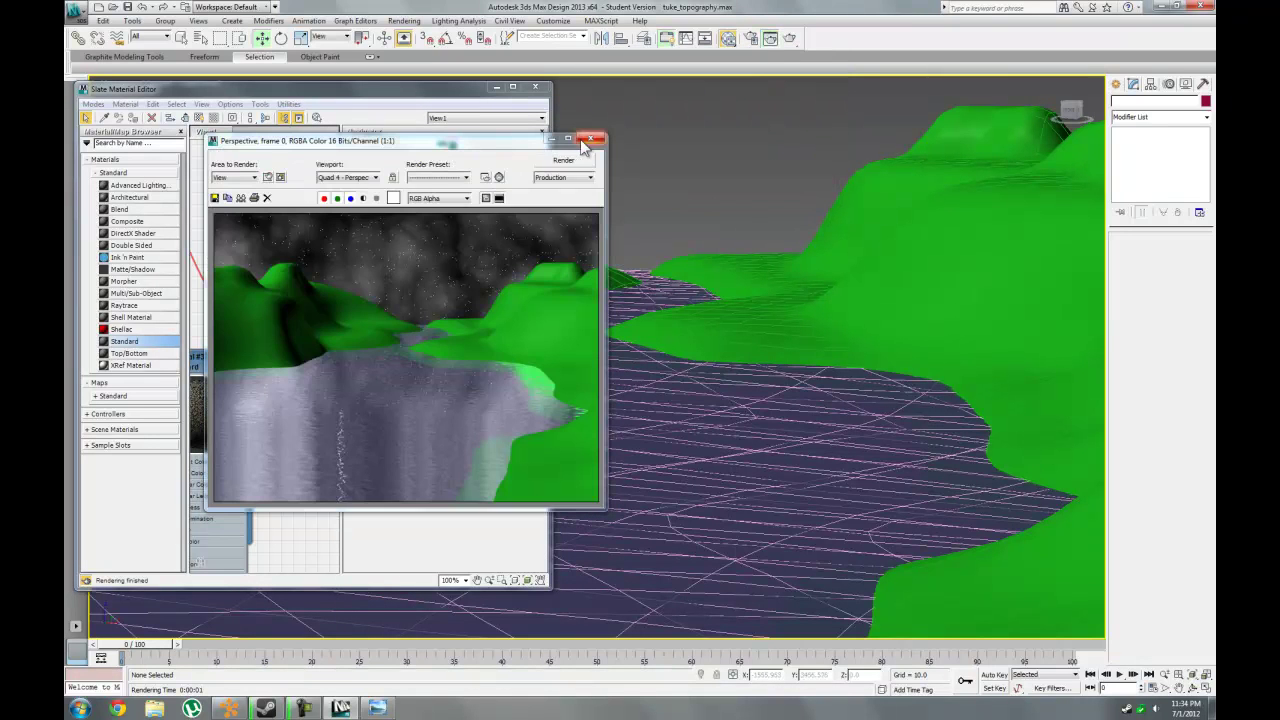
click(588, 134)
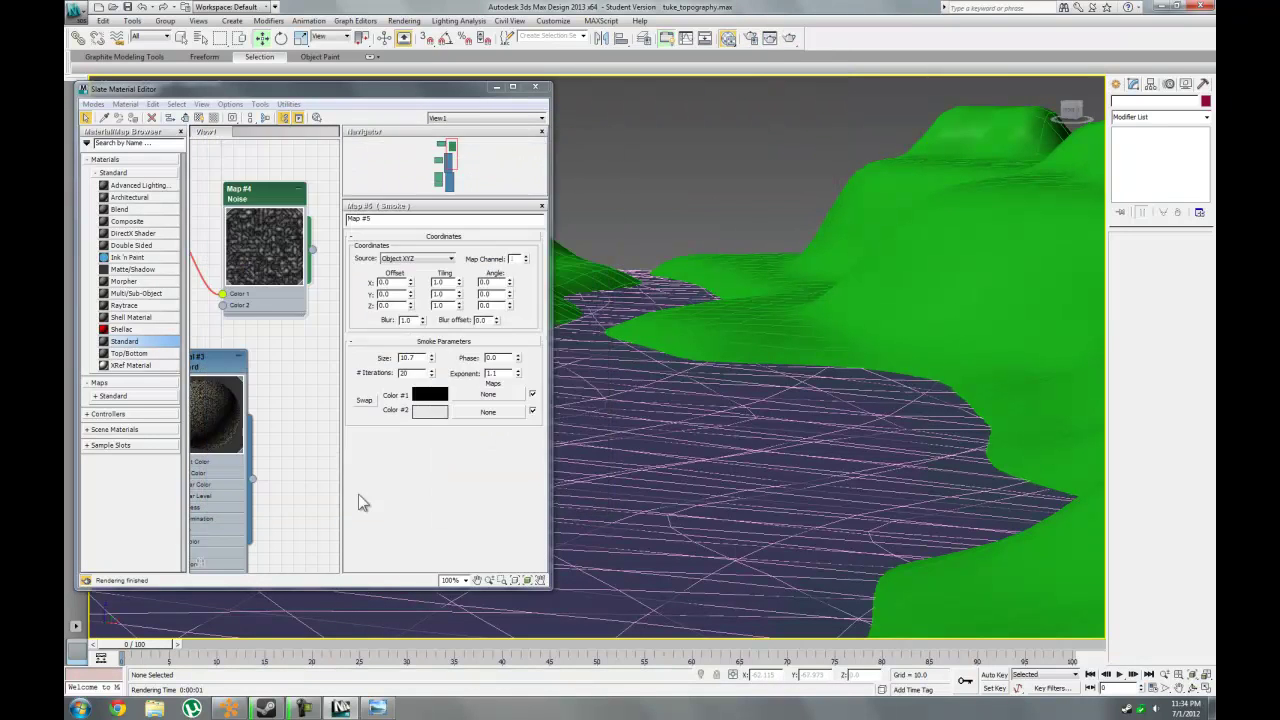
Change the Smoke map's Color #2 to a dusty pink and test render the scene.
click(429, 398)
drag(416, 133, 416, 76)
click(540, 176)
click(429, 410)
mouse_move(418, 138)
mouse_down()
mouse_move(420, 110)
mouse_move(416, 126)
mouse_move(396, 118)
mouse_up()
click(359, 136)
click(505, 177)
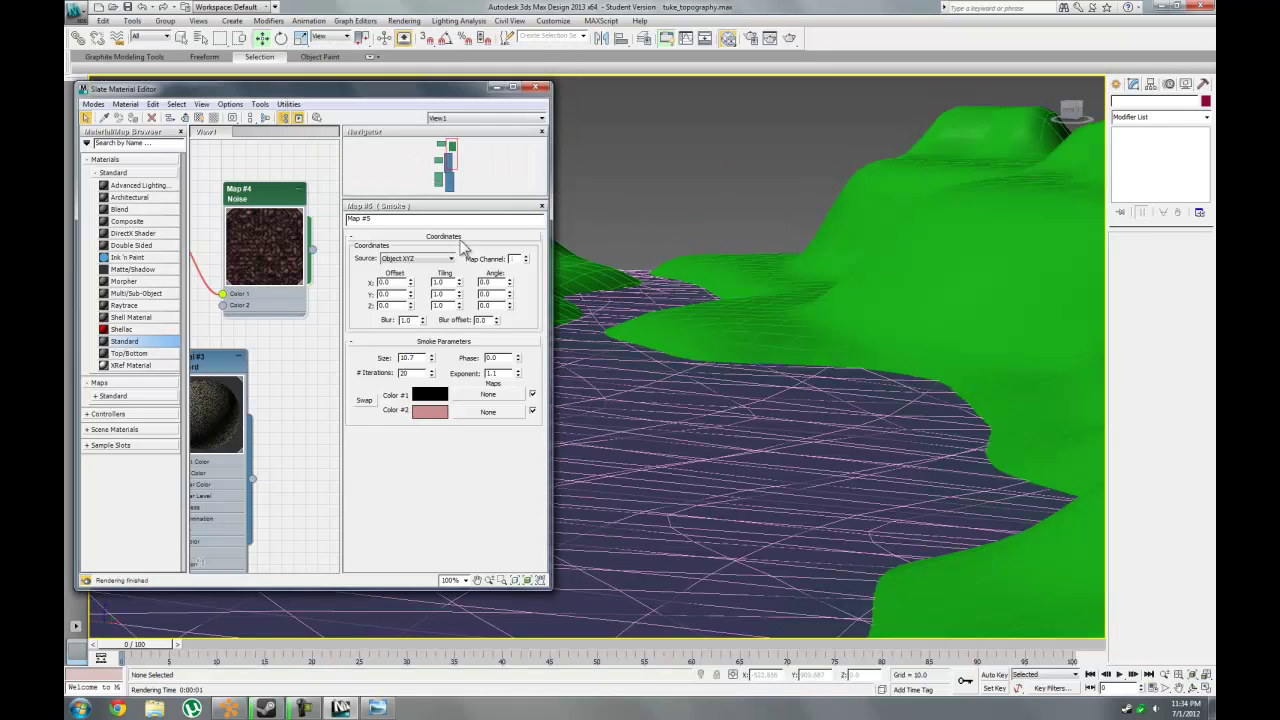
key(shift+q)
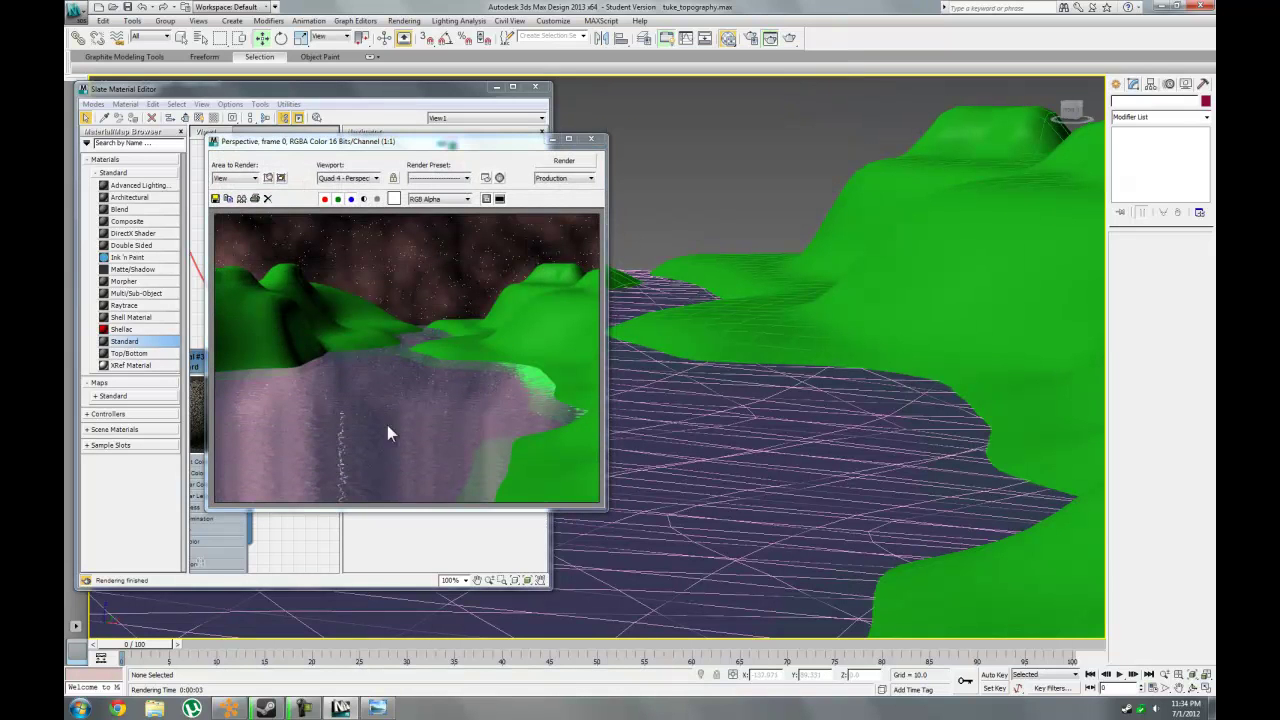
click(592, 139)
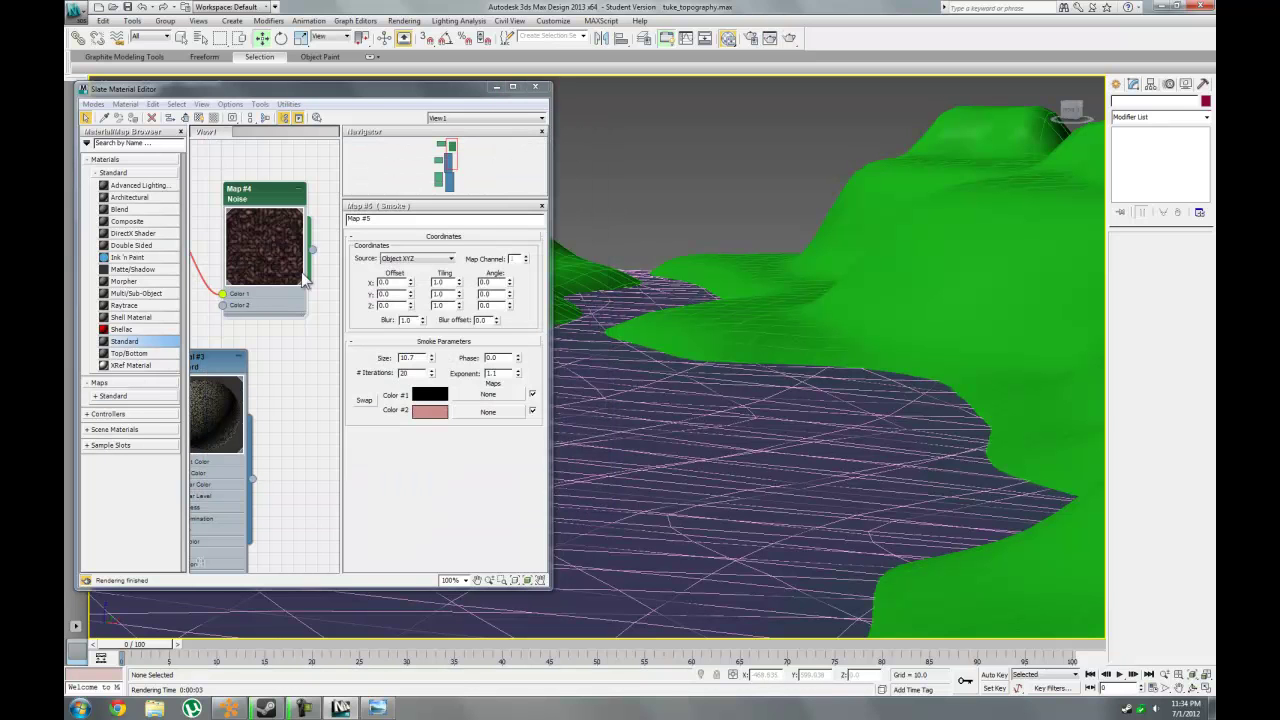
Assign NVIDIA mental ray as the production renderer in the render setup and render the scene with it.
drag(380, 100, 397, 93)
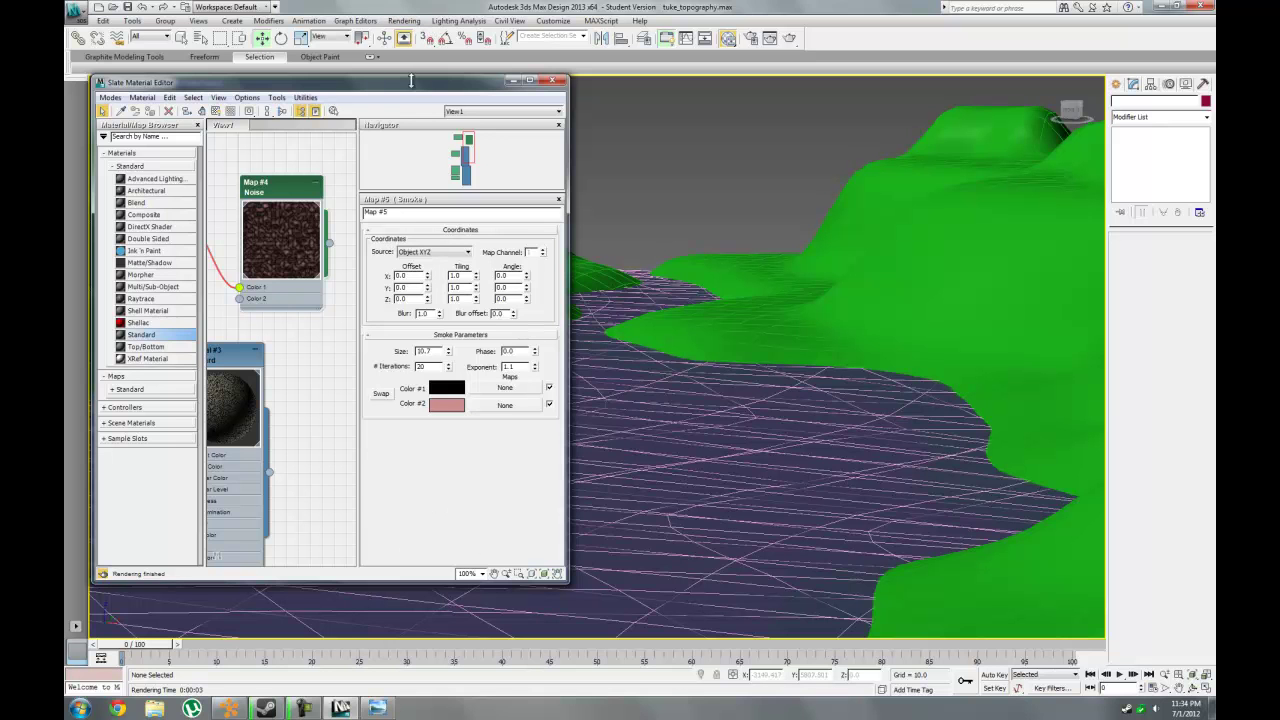
click(404, 20)
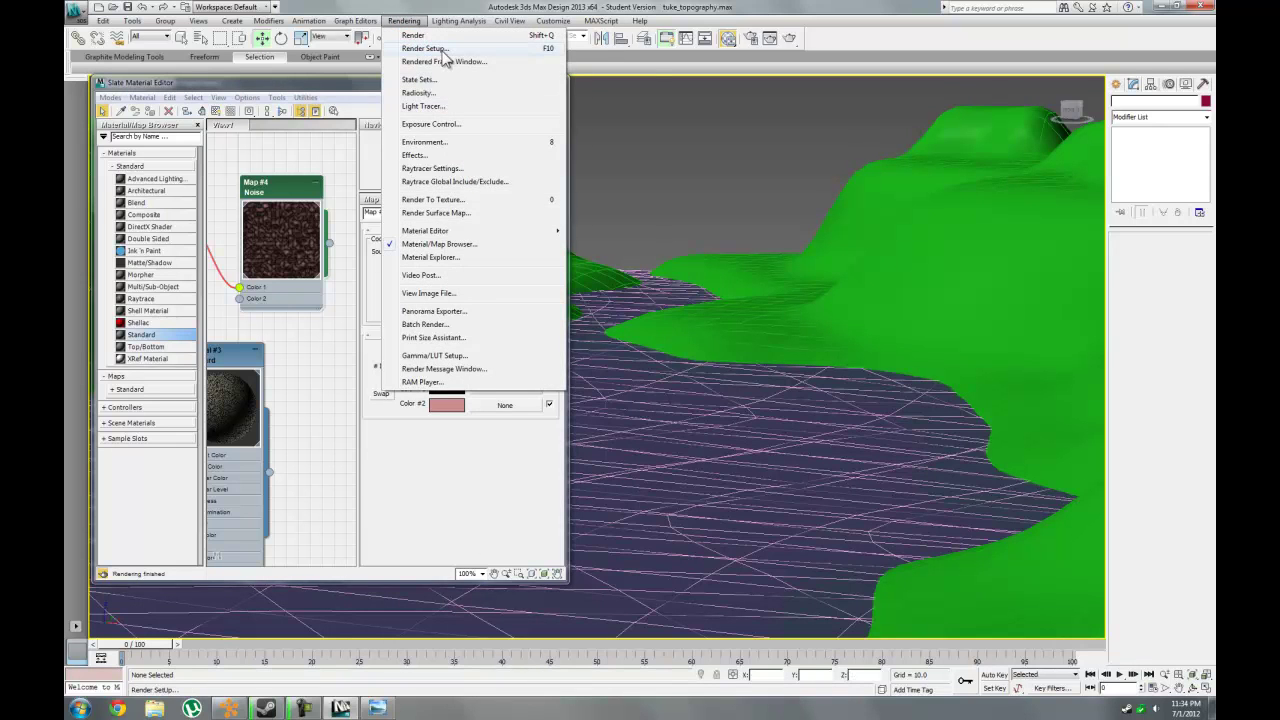
click(450, 48)
drag(618, 341, 618, 110)
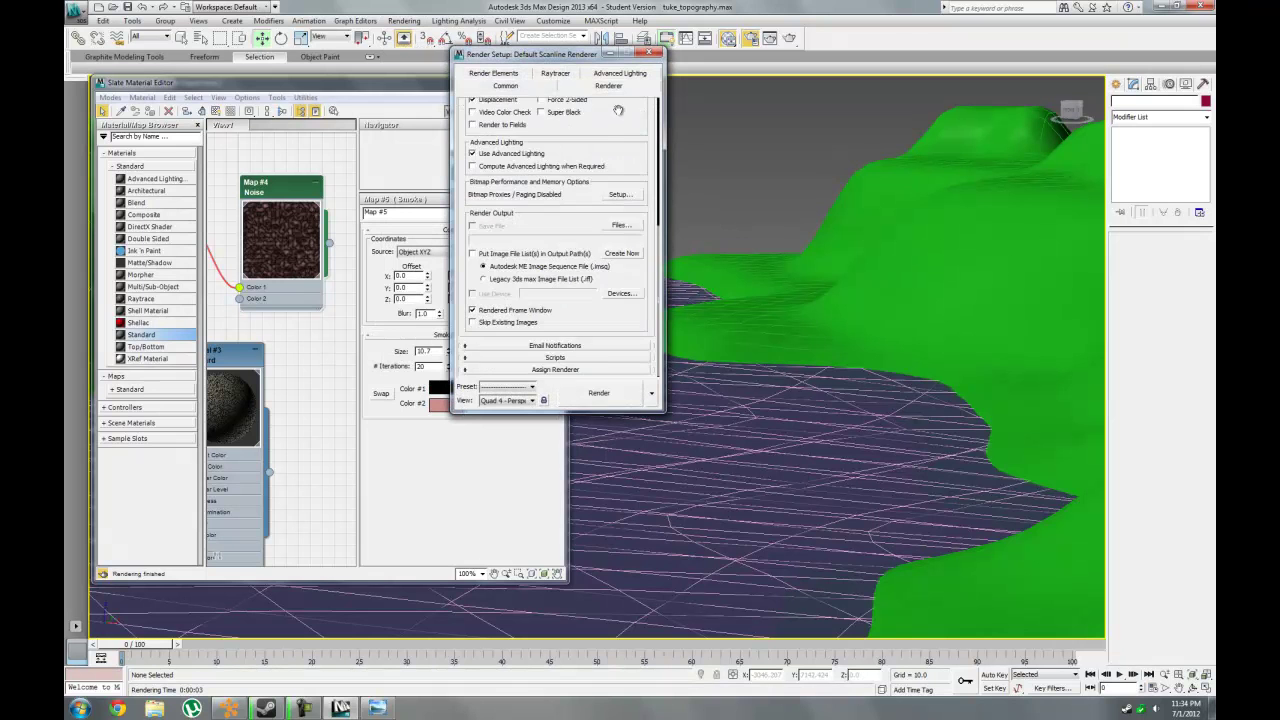
click(528, 369)
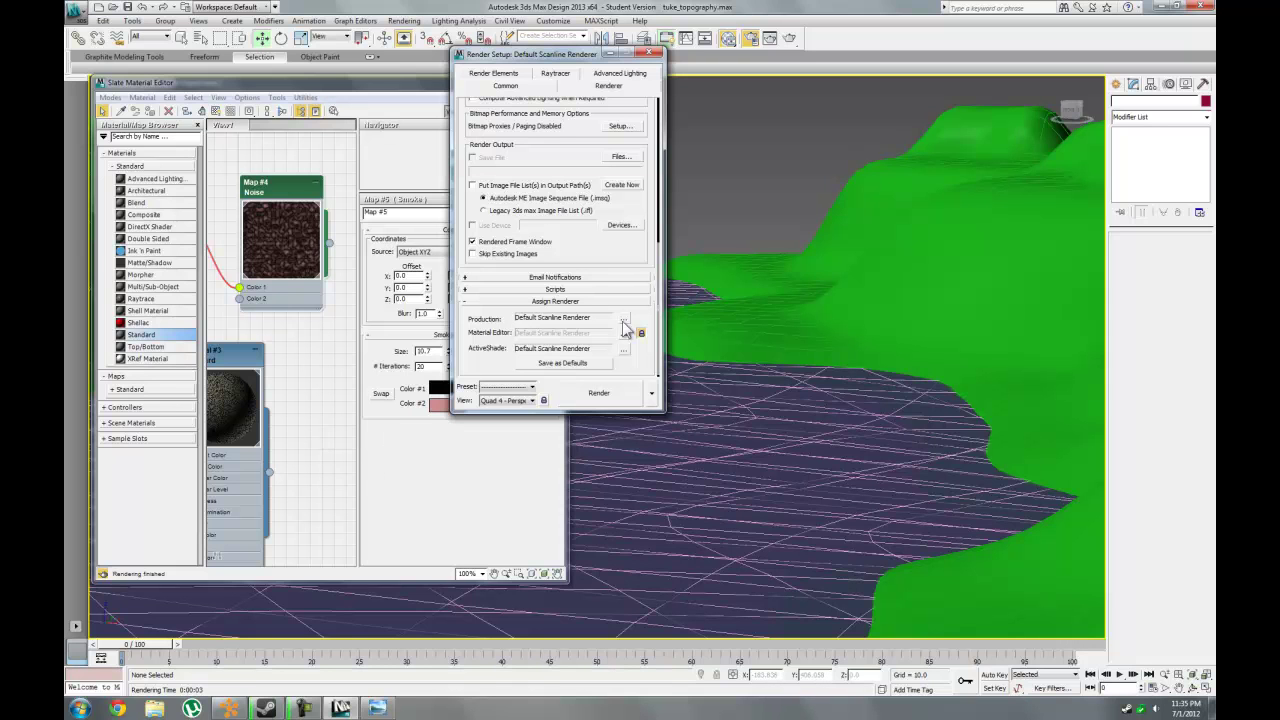
click(623, 318)
click(540, 164)
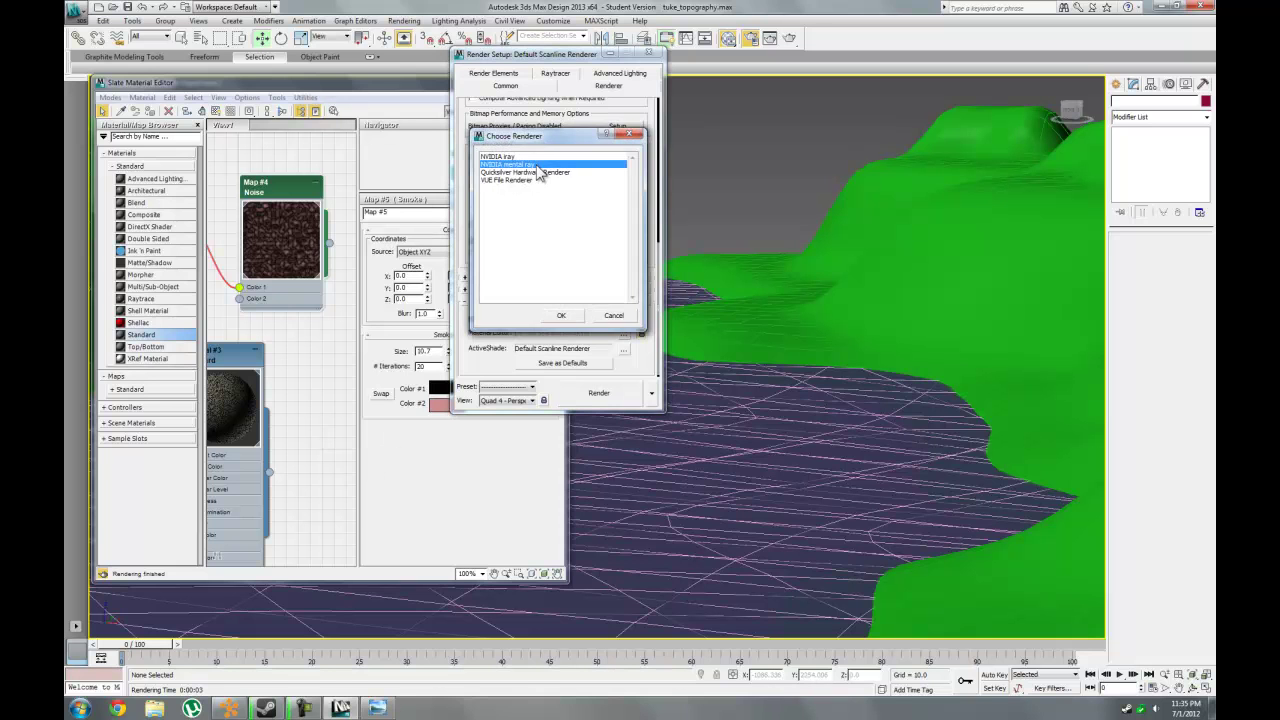
click(561, 315)
click(596, 393)
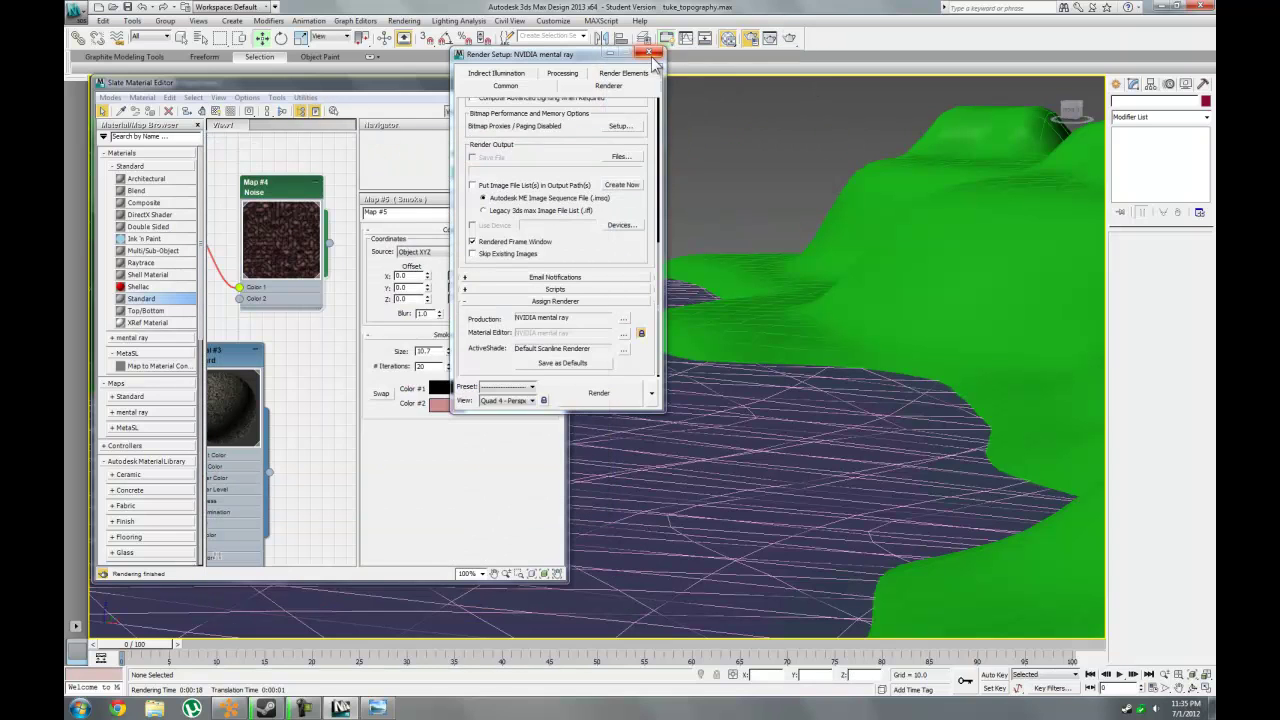
click(651, 55)
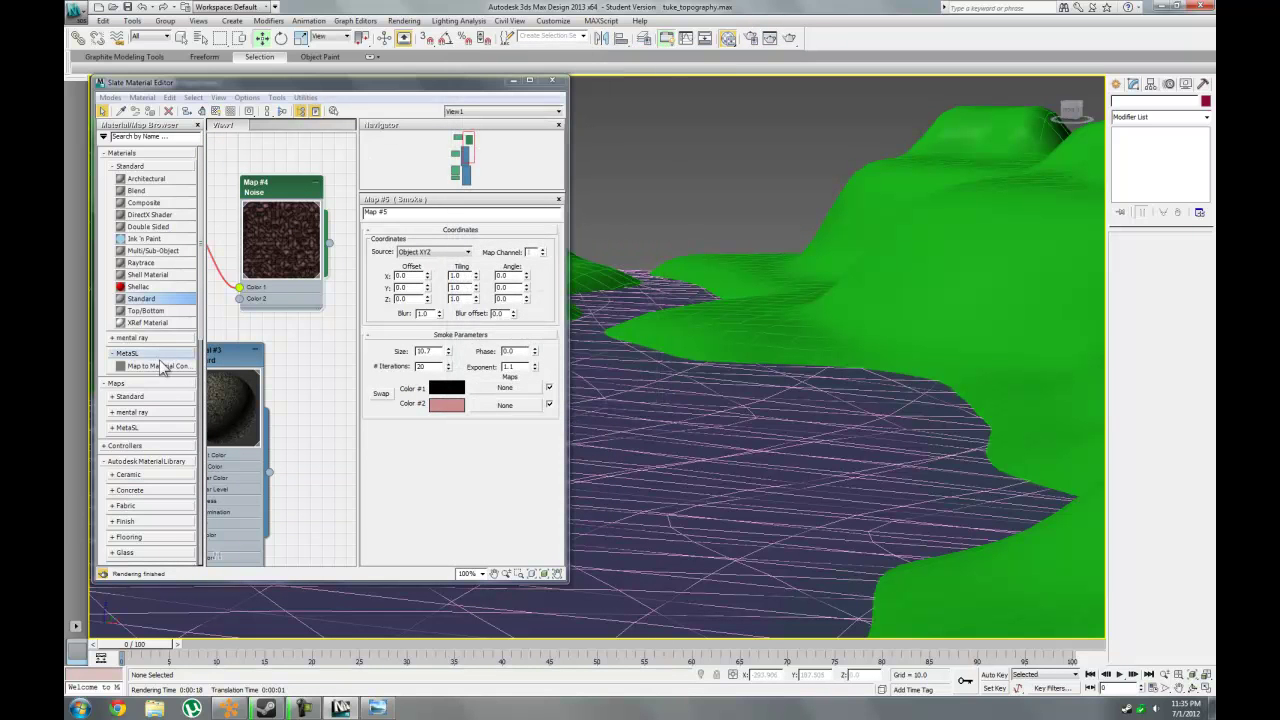
Collapse the Standard materials group and lay out all material nodes, exposing empty space below them in the graph.
click(158, 166)
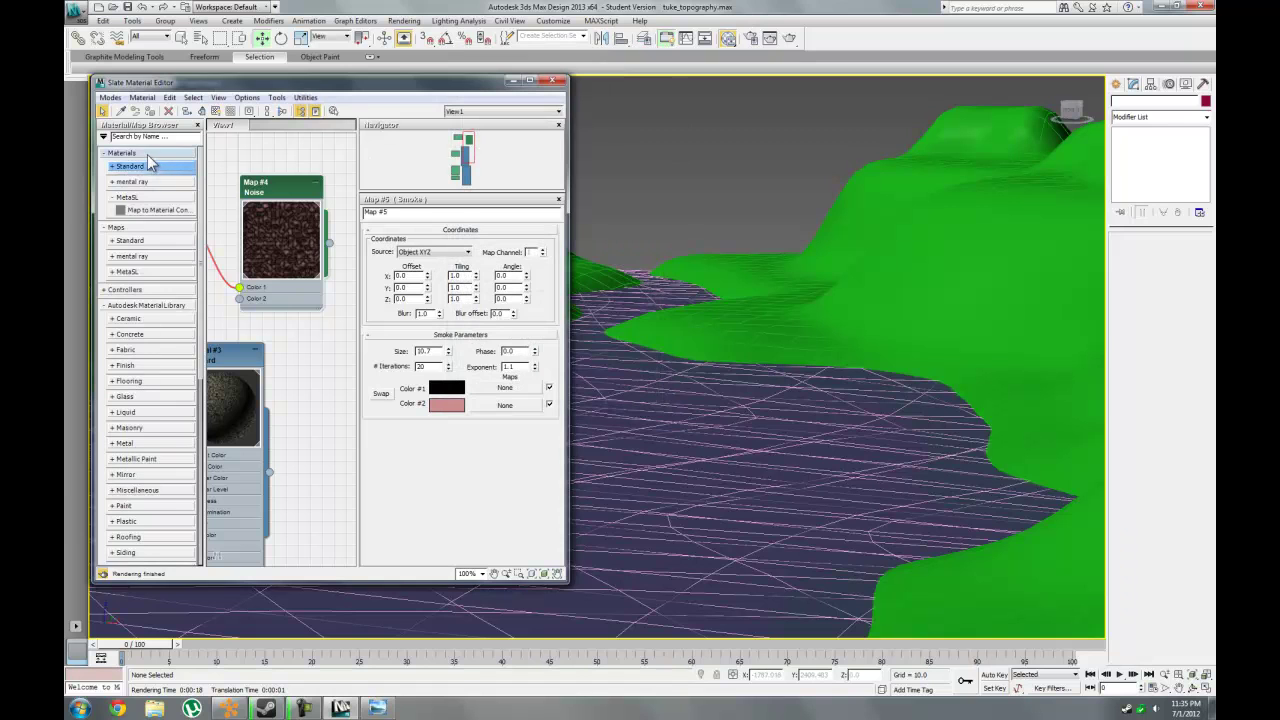
click(148, 155)
scroll(174, 431, down, 1)
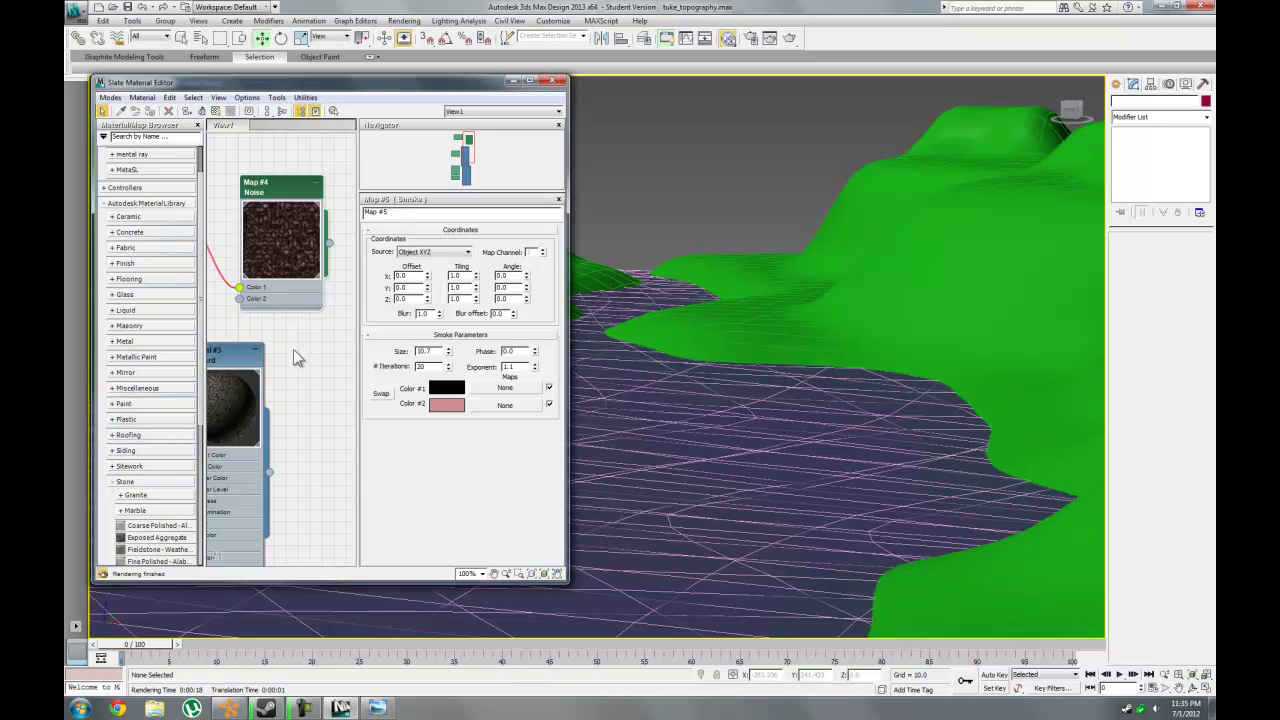
click(269, 112)
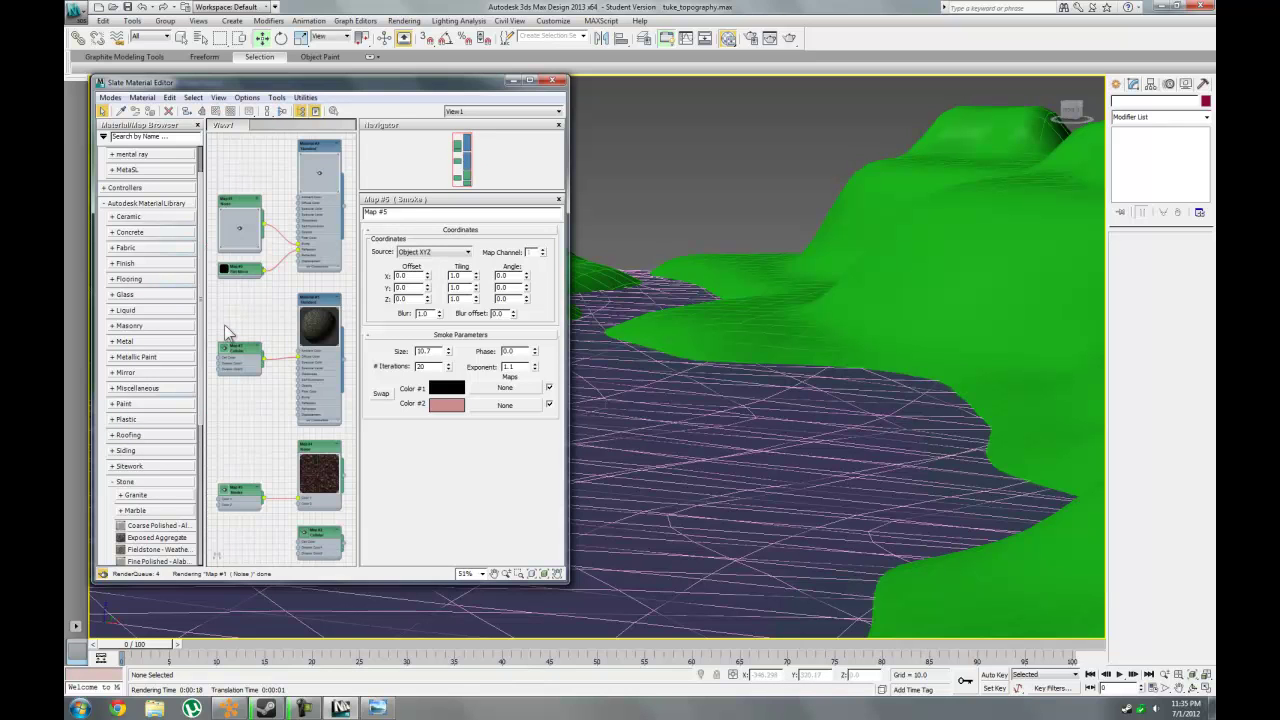
middle_drag(276, 425, 275, 245)
mouse_move(315, 466)
middle_down()
mouse_move(302, 260)
mouse_move(294, 276)
middle_up()
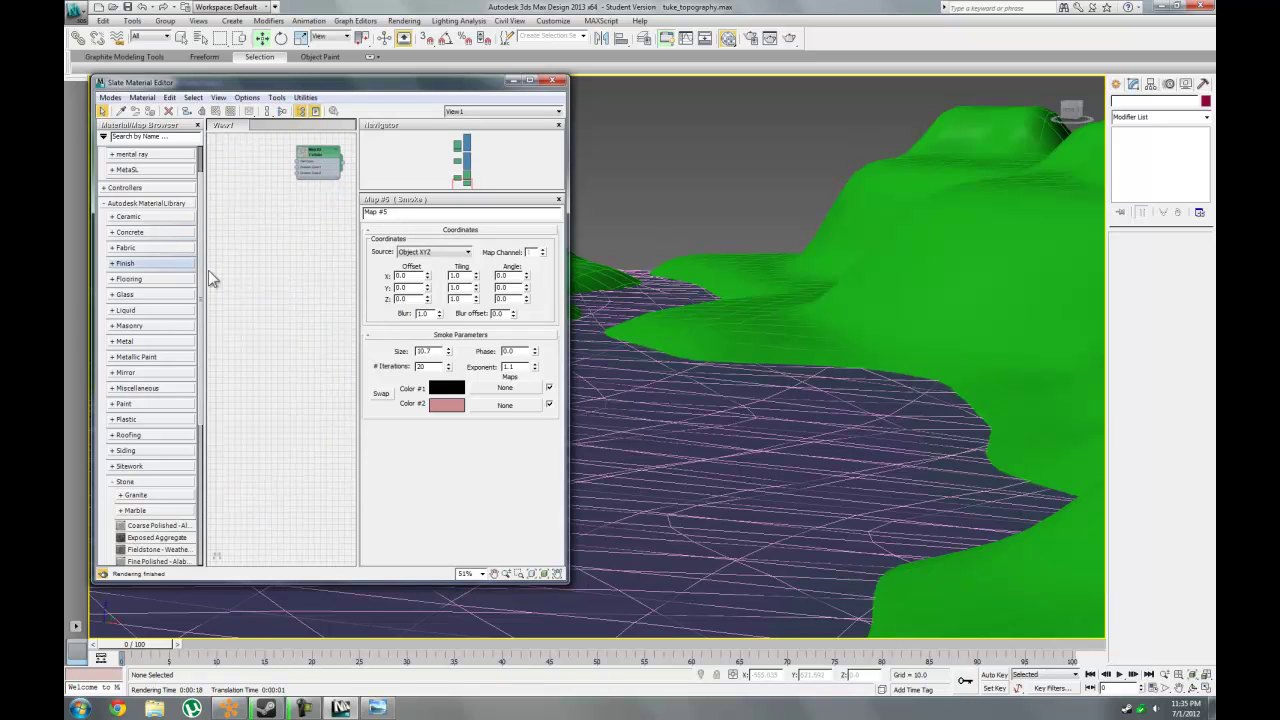
Add the Murky River liquid from the Autodesk material library to the node graph and open its parameters.
click(142, 311)
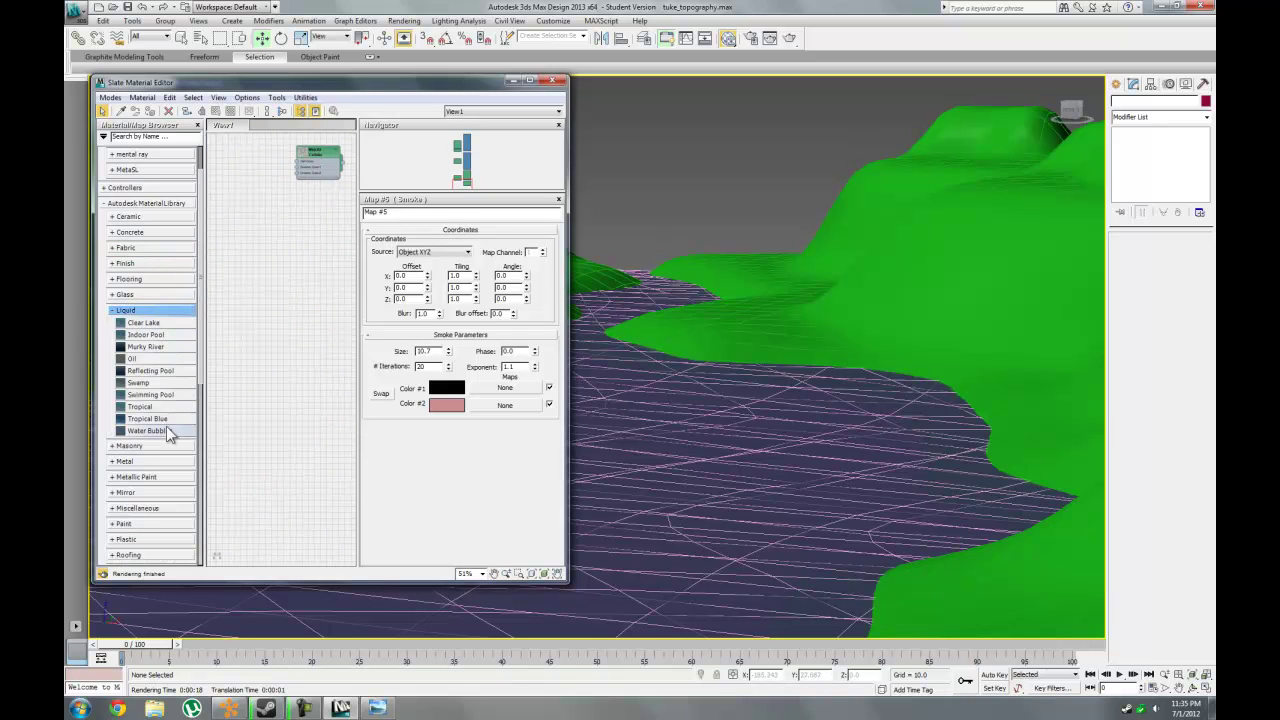
click(140, 348)
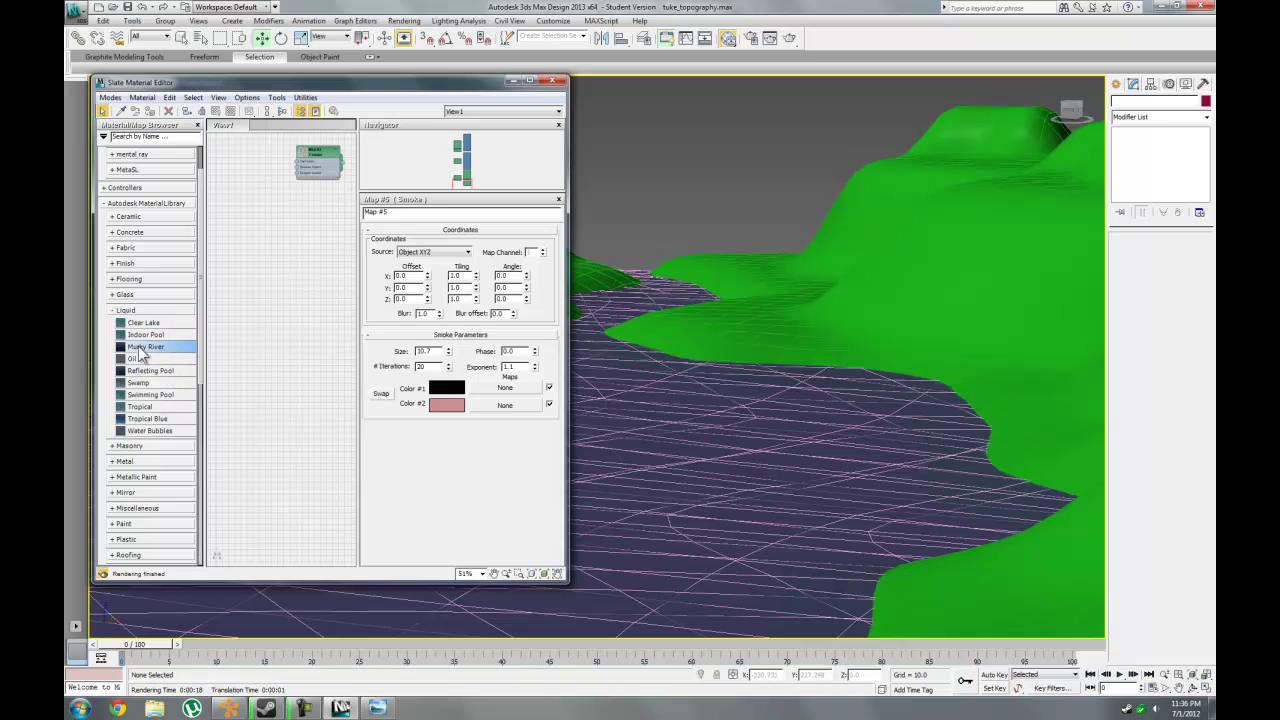
drag(310, 319, 303, 290)
double_click(303, 289)
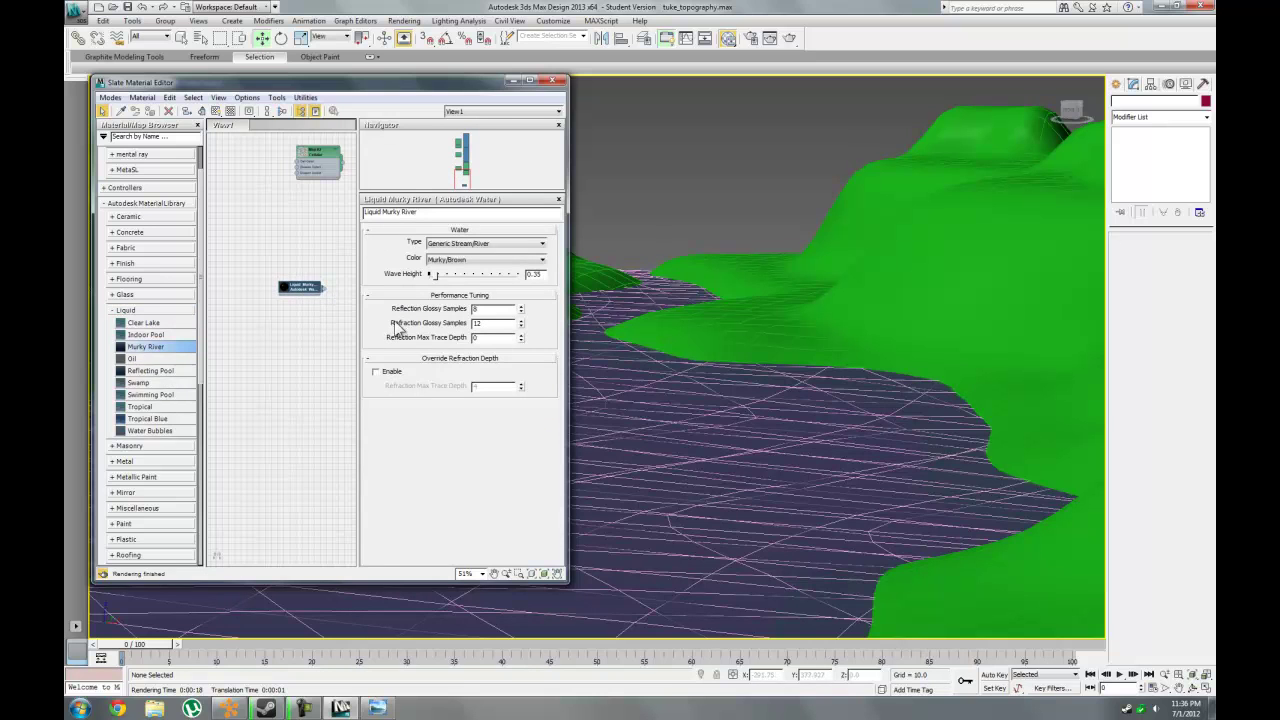
Assign the Liquid Murky River material to the Water Level object and render the scene.
click(647, 387)
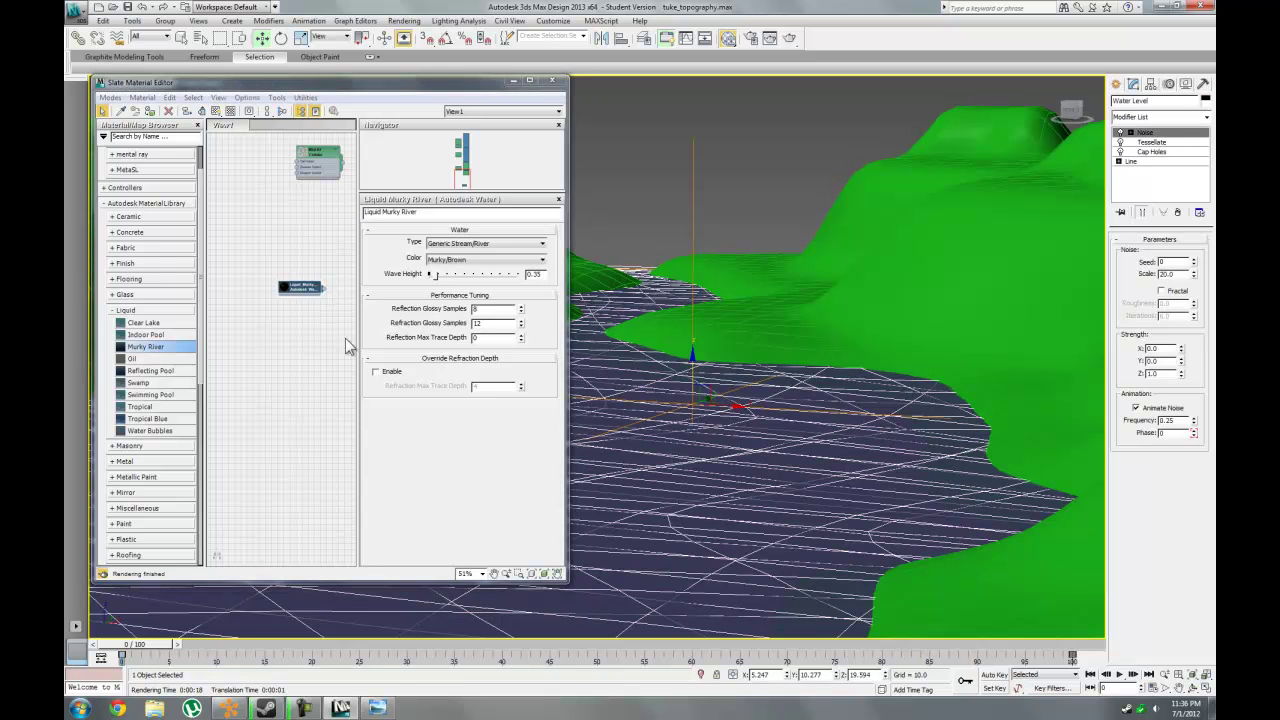
click(303, 292)
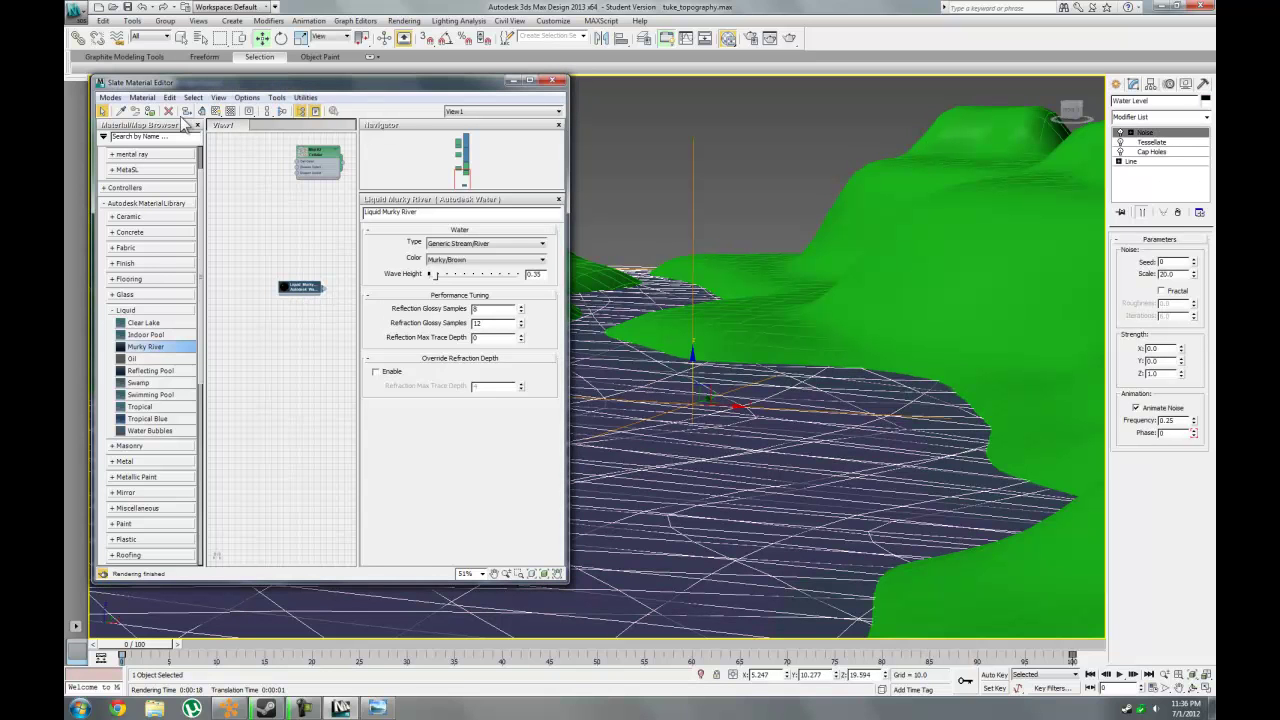
click(150, 111)
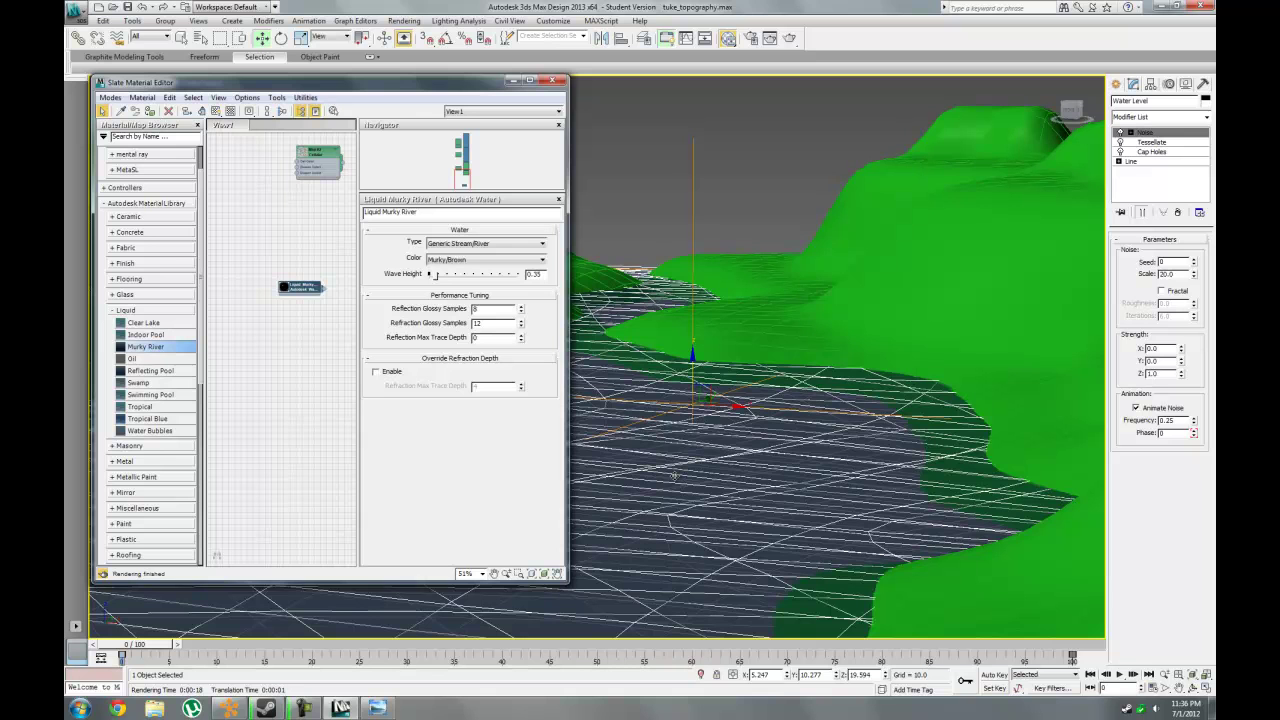
click(789, 37)
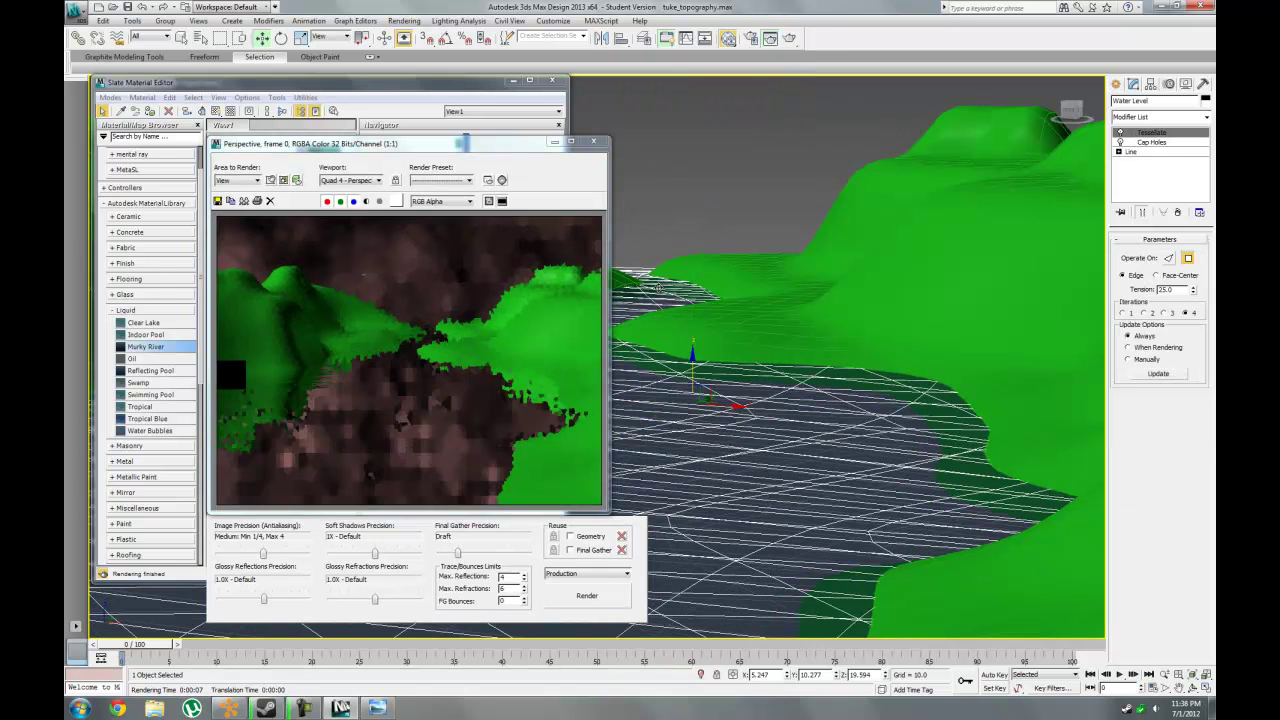
Render the perspective view again to check the murky water, stop it partway and dismiss the rendered frame.
click(594, 142)
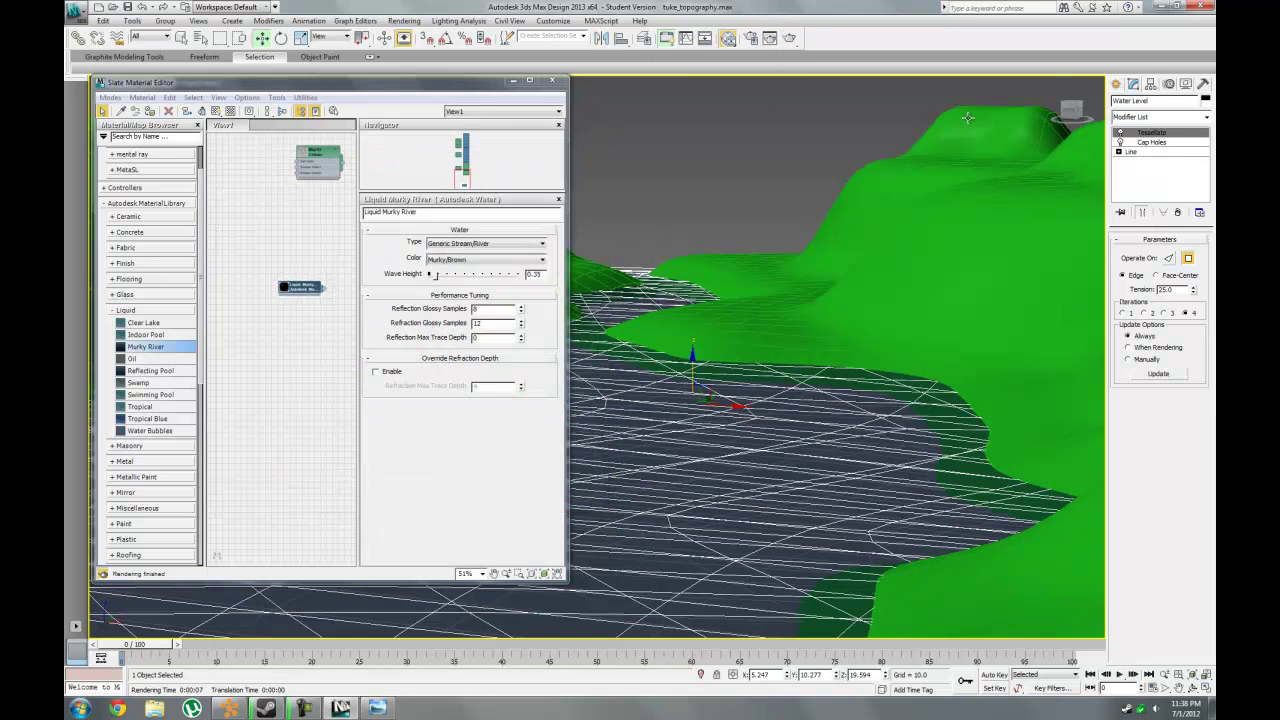
key(shift+q)
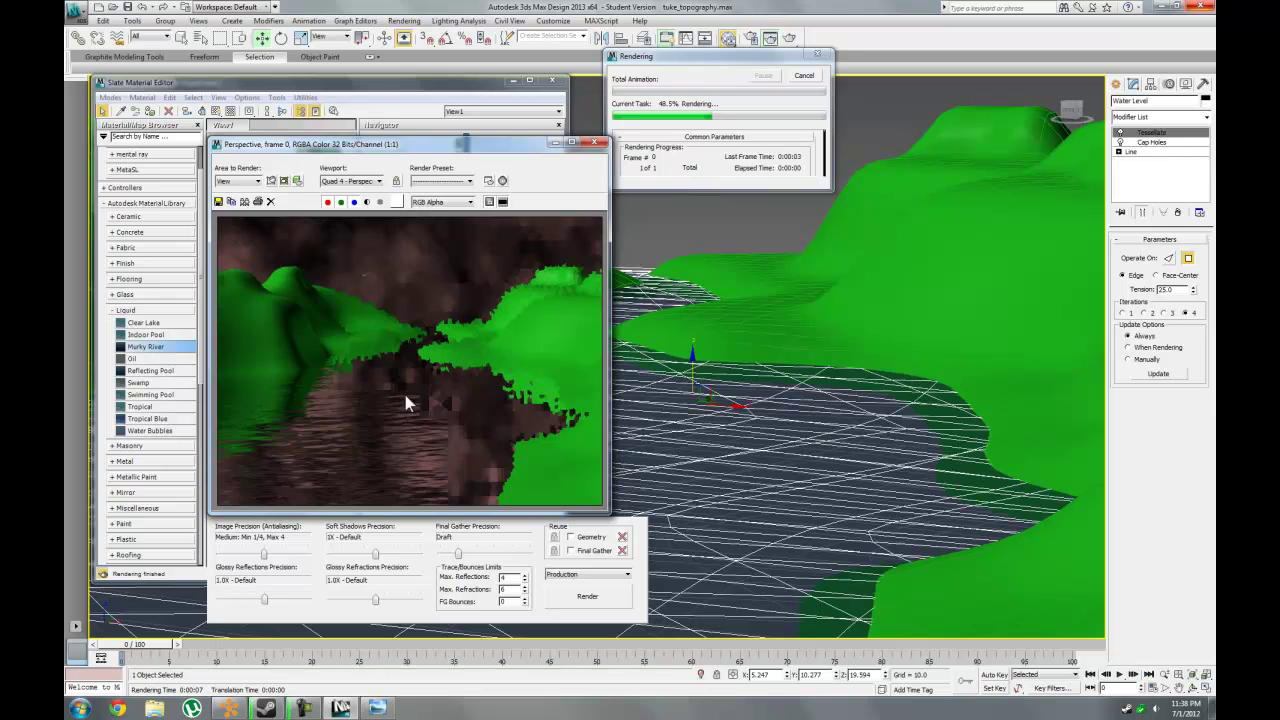
click(804, 75)
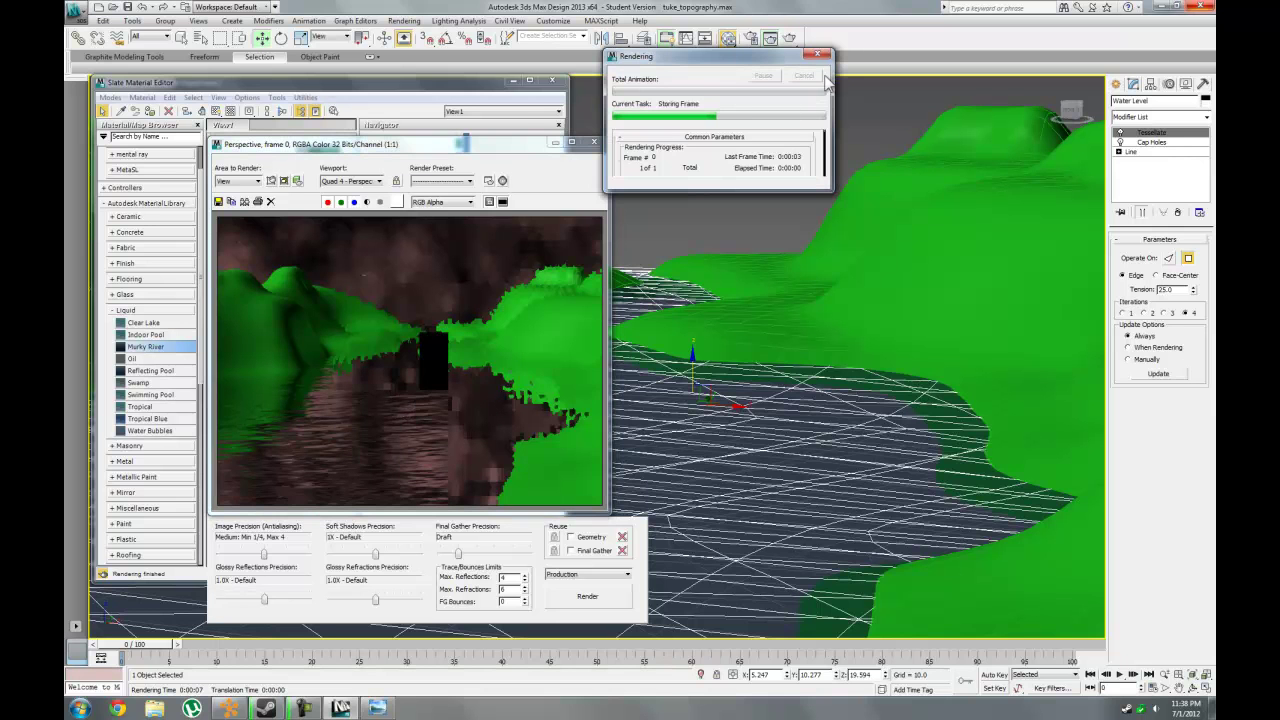
click(594, 142)
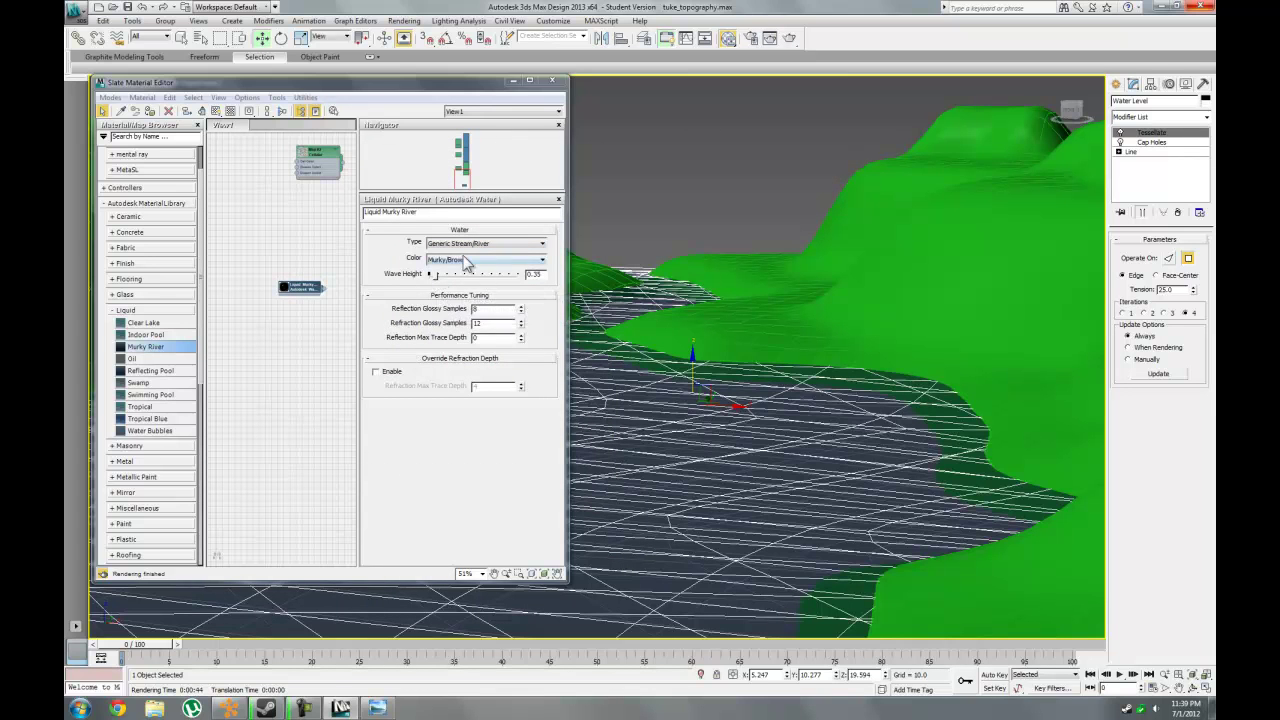
Set the Murky River material's Reflection Glossy Samples to 4 and Refraction Glossy Samples to 6, and run a brief test render.
click(465, 258)
click(489, 246)
click(489, 246)
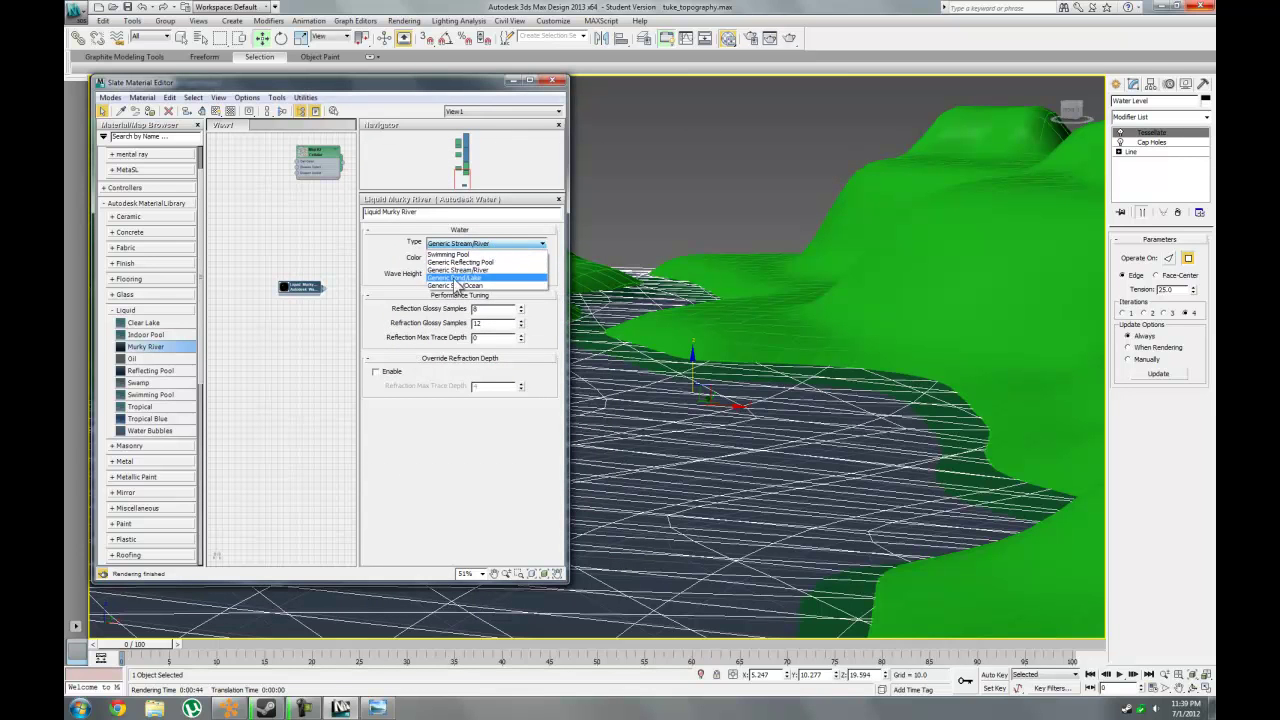
click(388, 260)
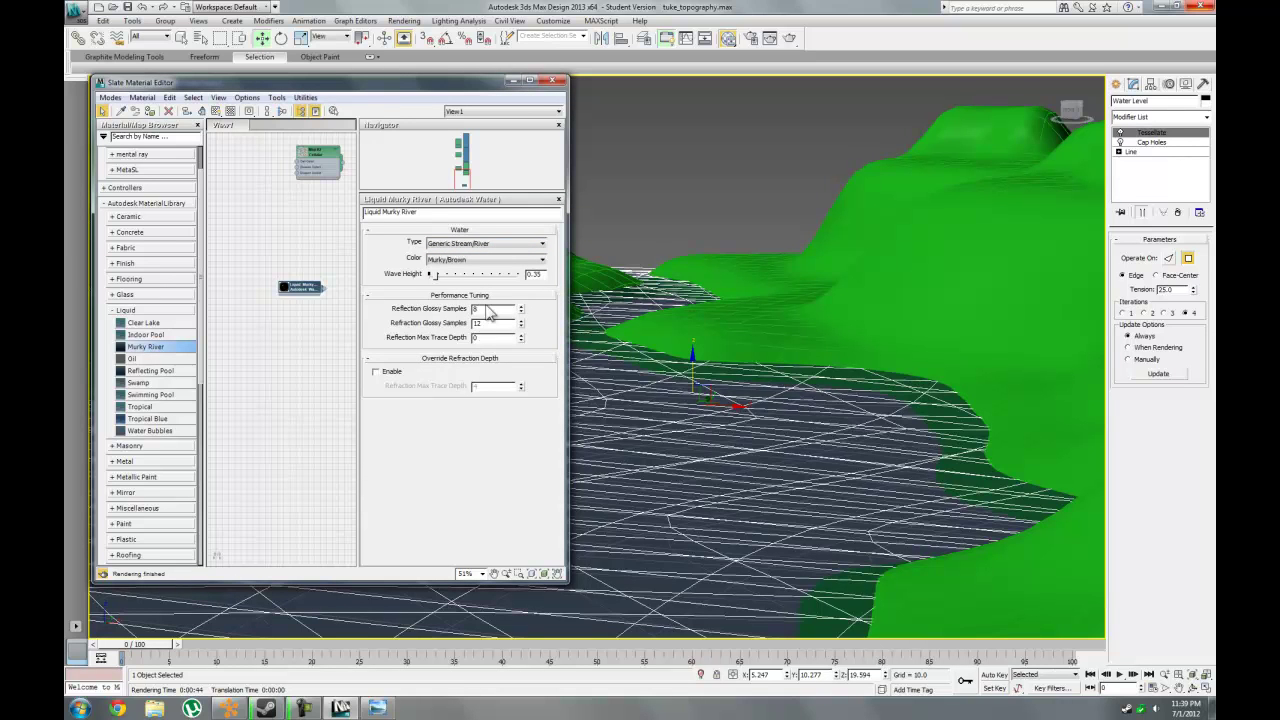
key(Tab)
text(6)
key(shift+q)
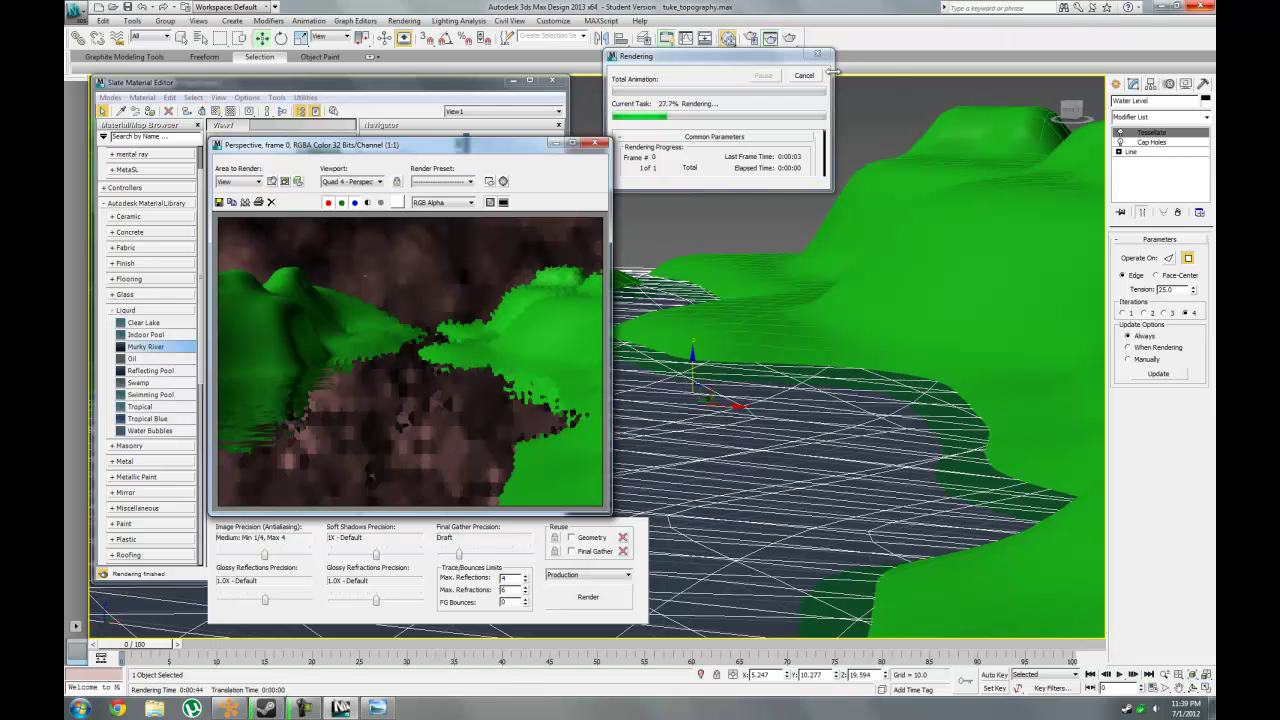
click(804, 78)
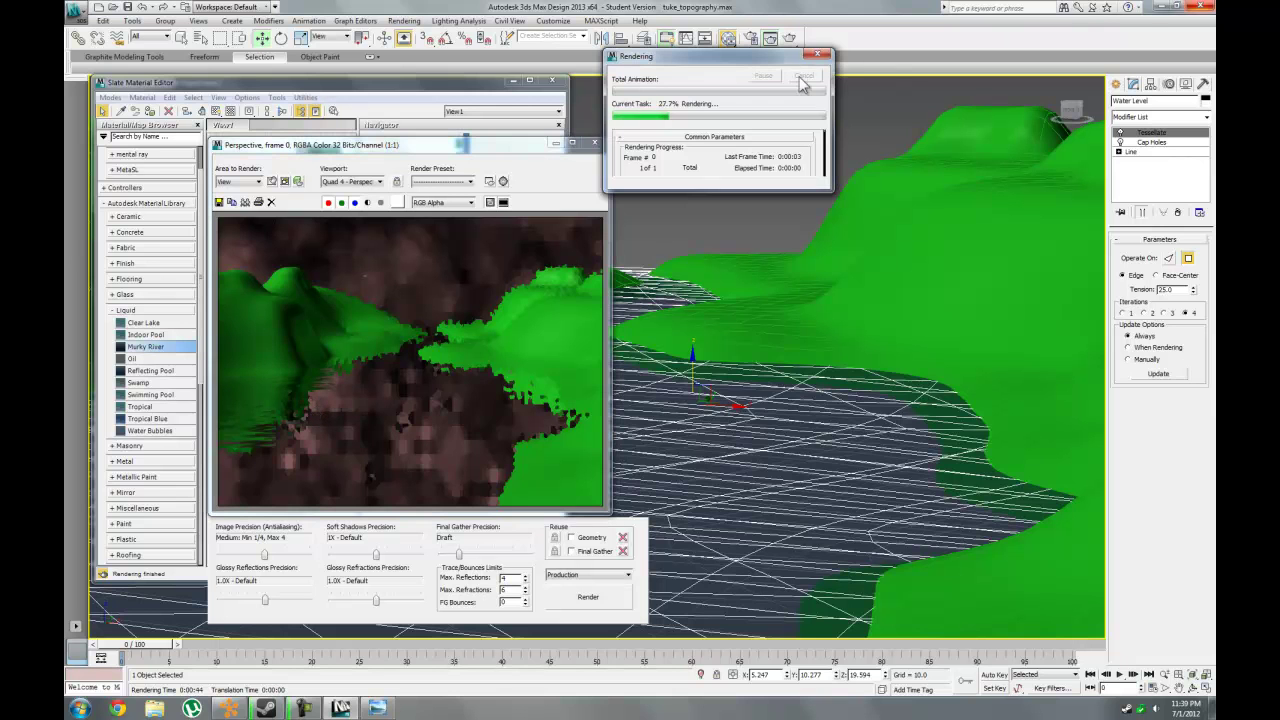
click(595, 143)
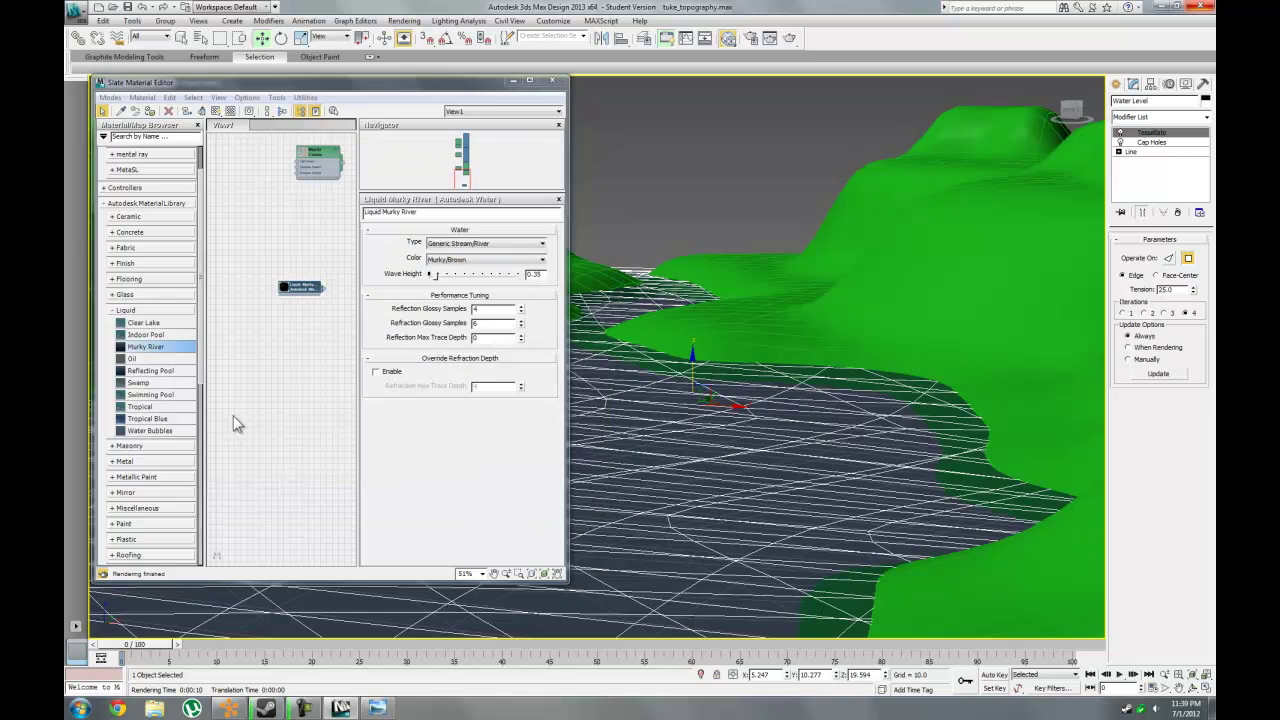
Apply the Unfinished stone material from the Autodesk library to the terrain and display the Murky River material in the viewport.
click(100, 530)
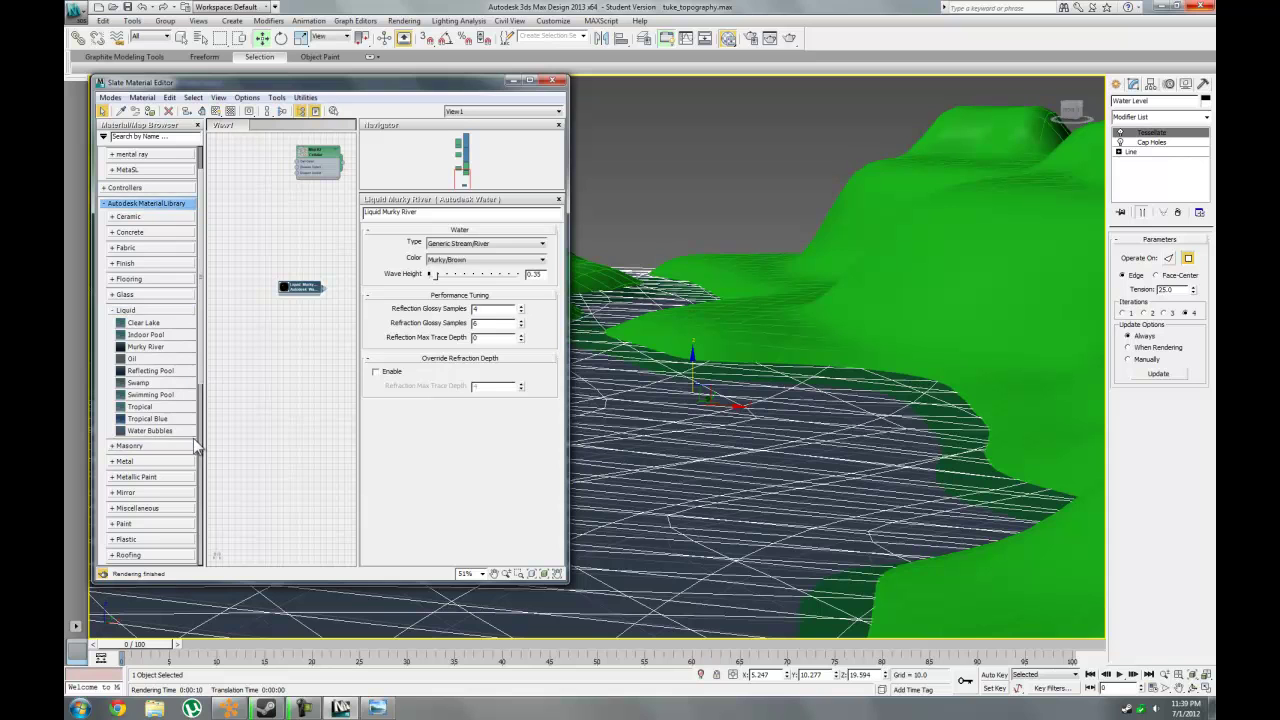
scroll(193, 448, down, 7)
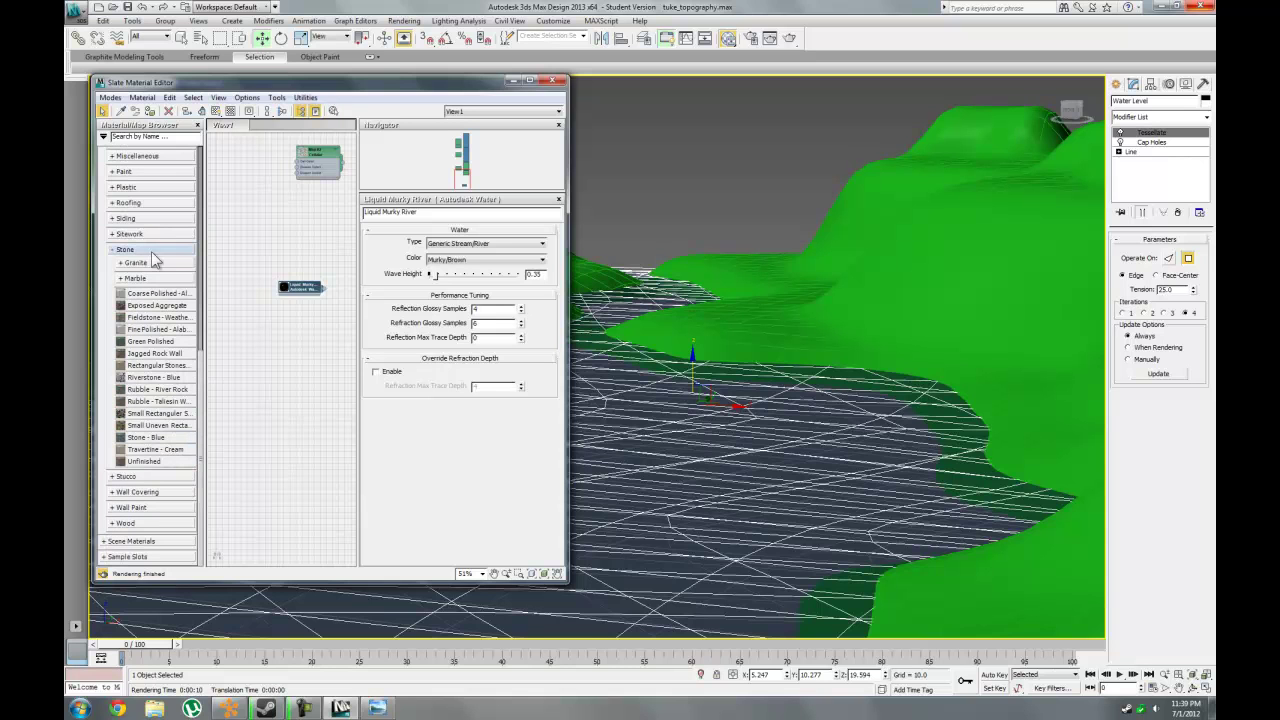
click(150, 262)
drag(172, 276, 168, 335)
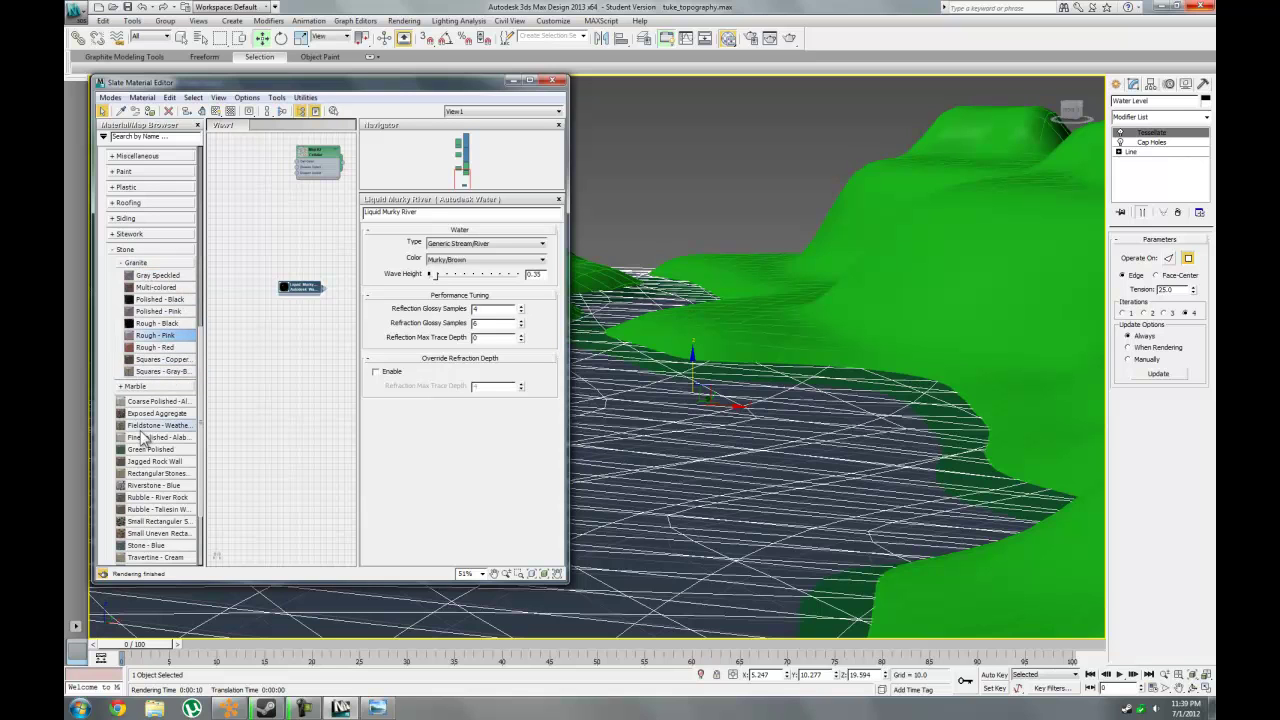
click(160, 557)
scroll(170, 552, down, 1)
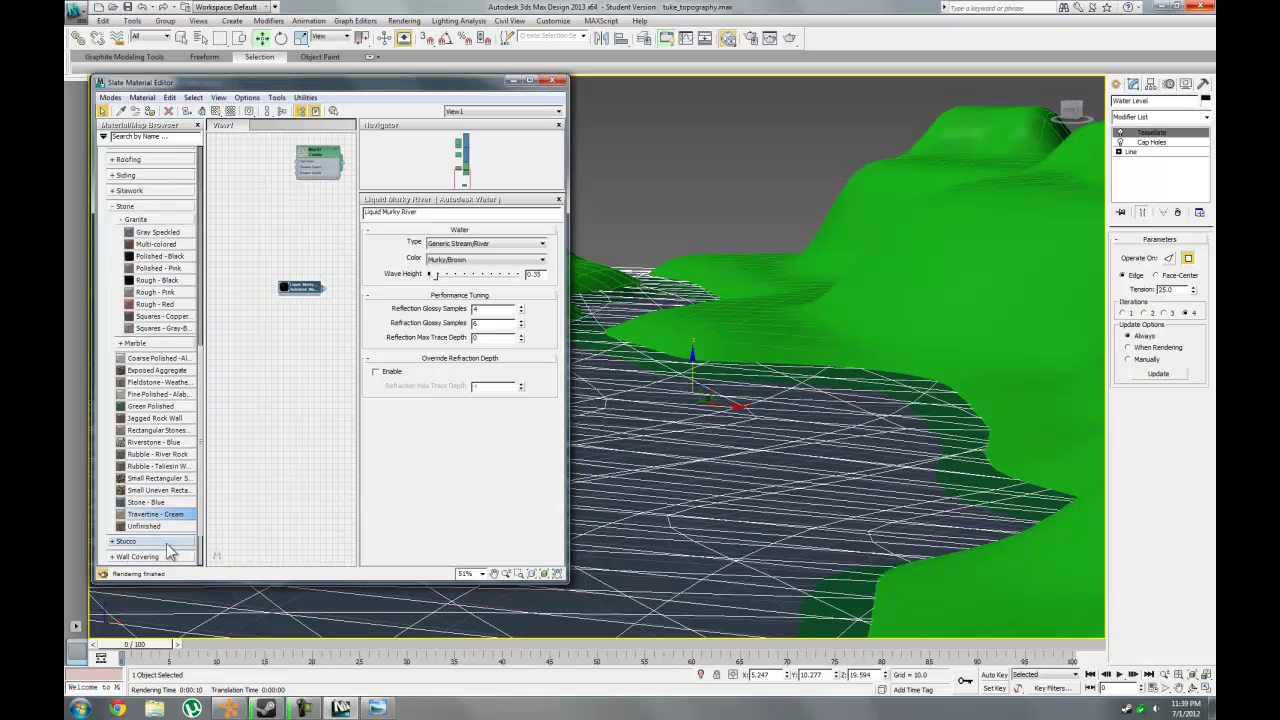
drag(162, 526, 1031, 254)
click(229, 112)
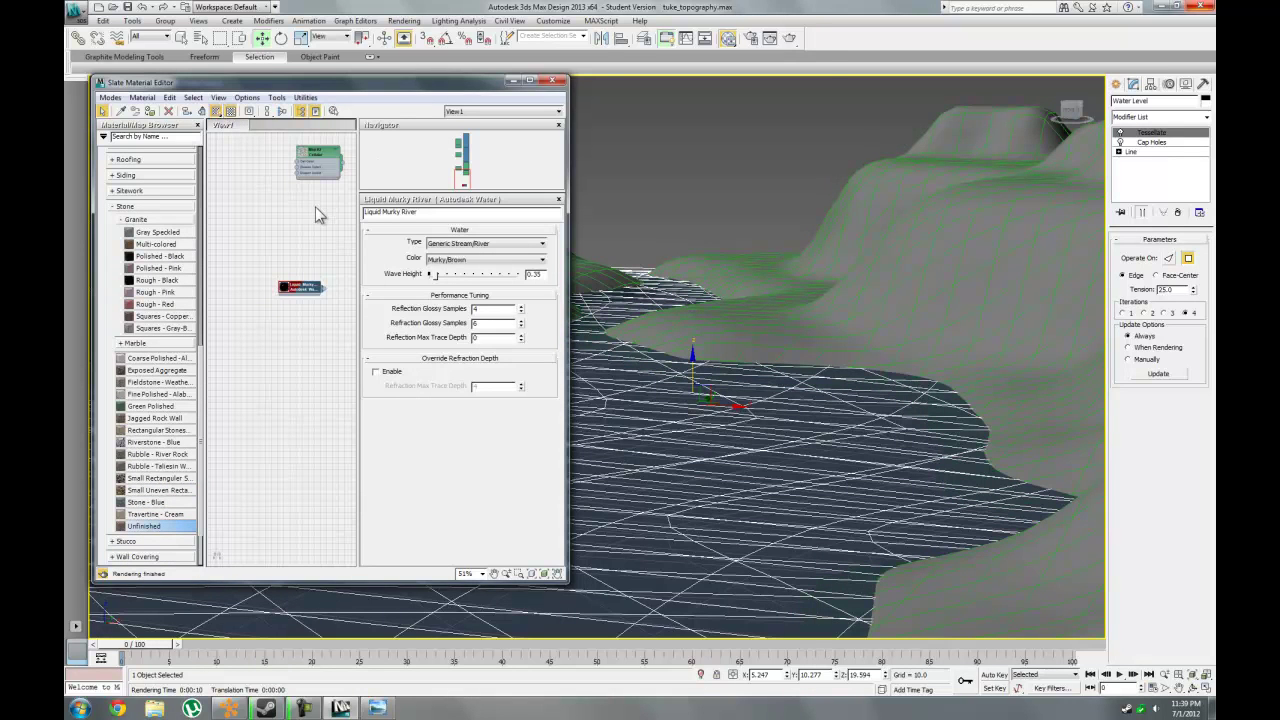
Test render the stone terrain with the water, stop the render, and close the rendered frame and material editor.
key(shift+q)
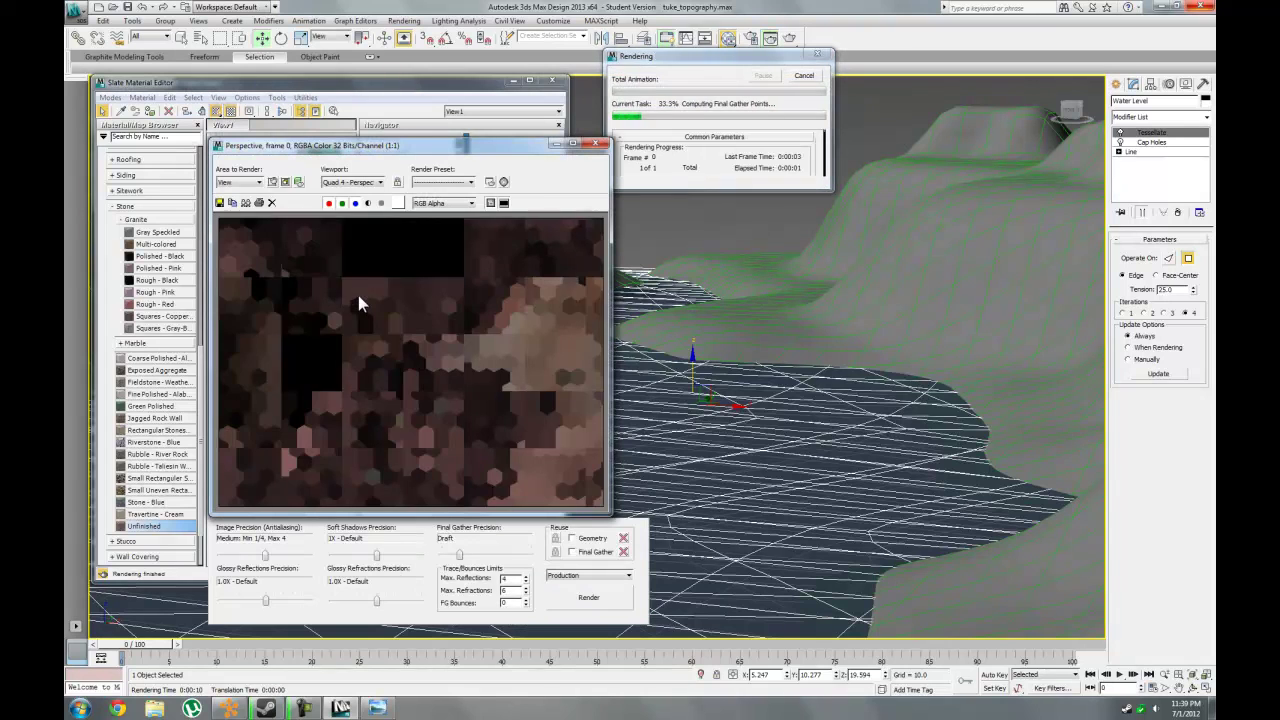
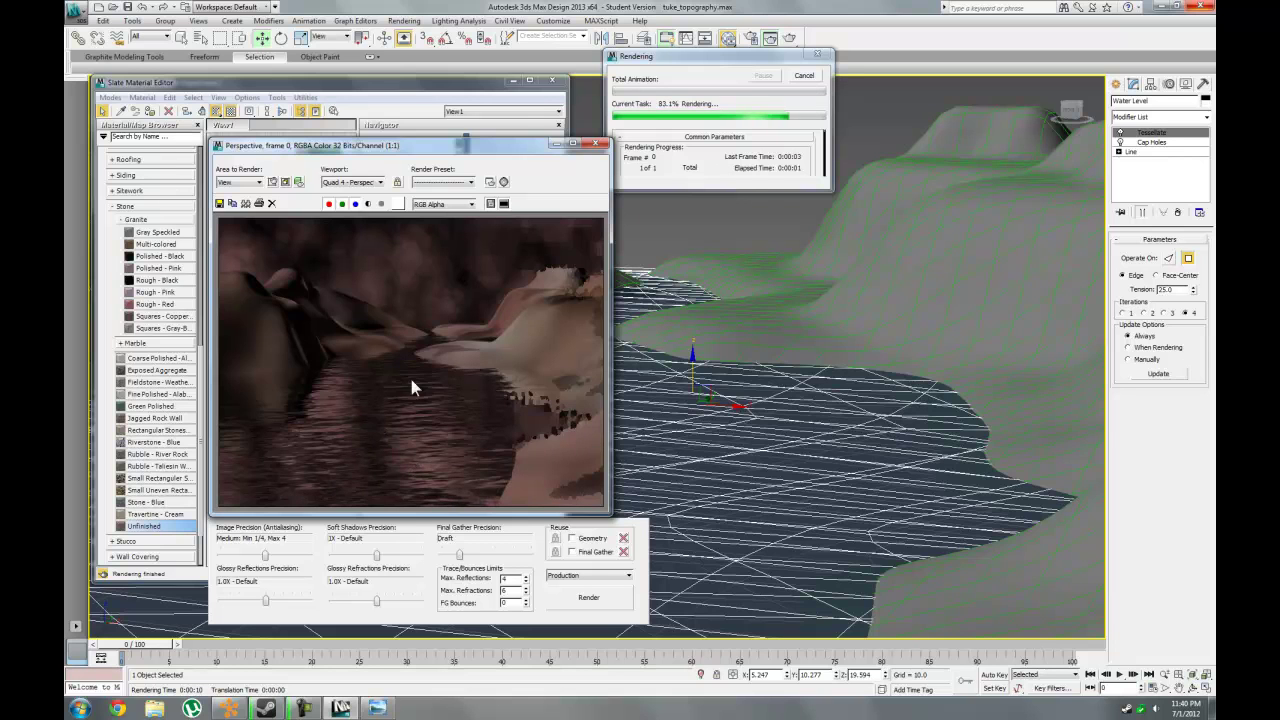
click(804, 76)
click(596, 143)
click(556, 80)
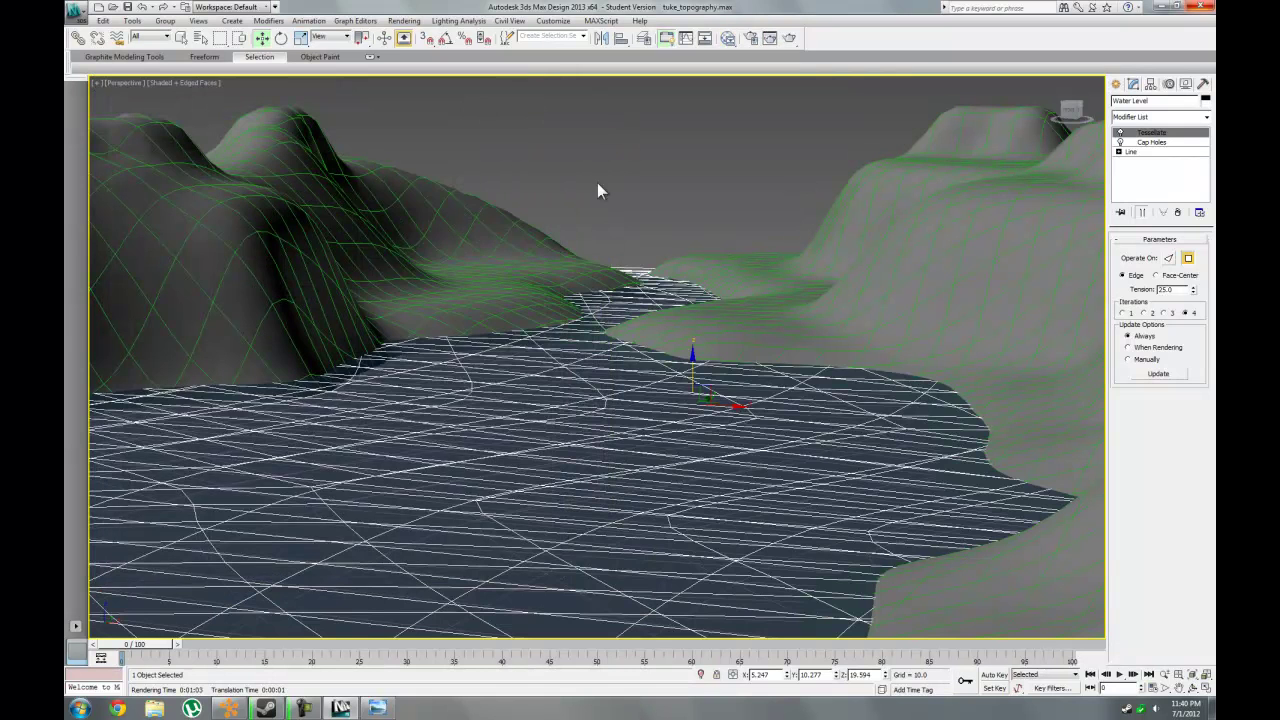
Switch to the four-viewport layout and place a photometric Free Light beyond the terrain's far edge, accepting mr Photographic Exposure Control.
click(598, 162)
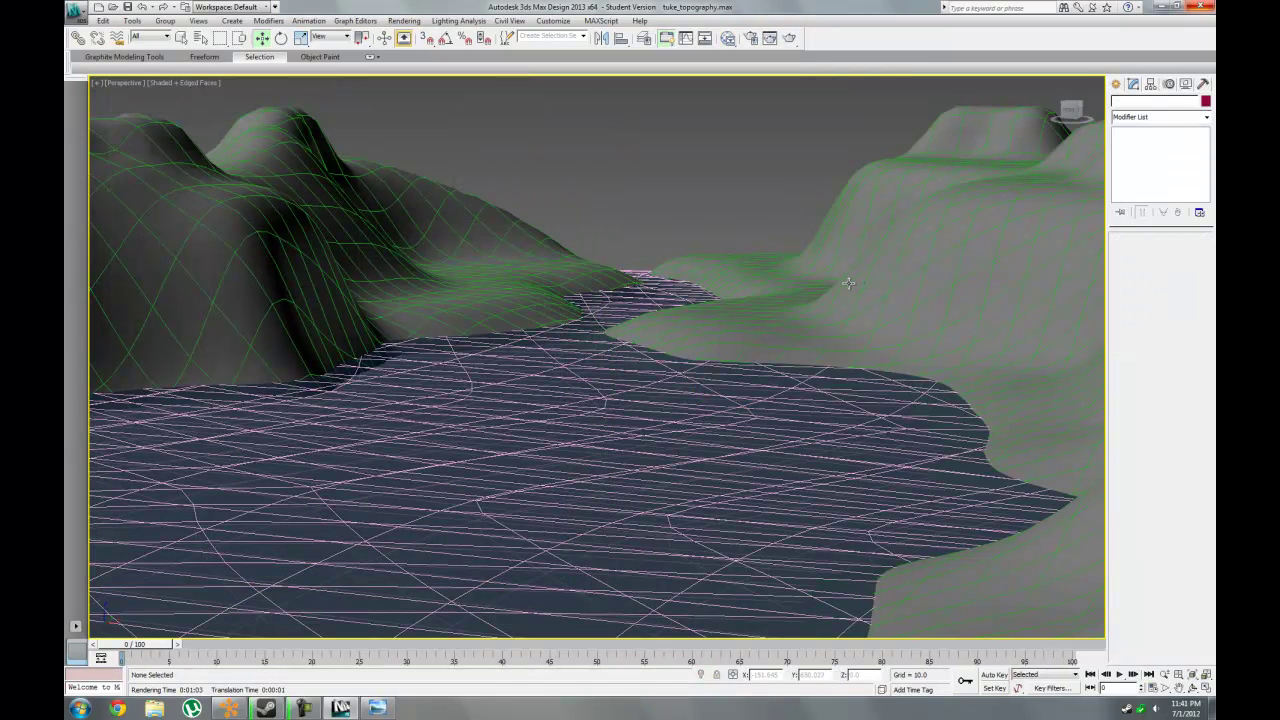
key(alt+w)
click(588, 258)
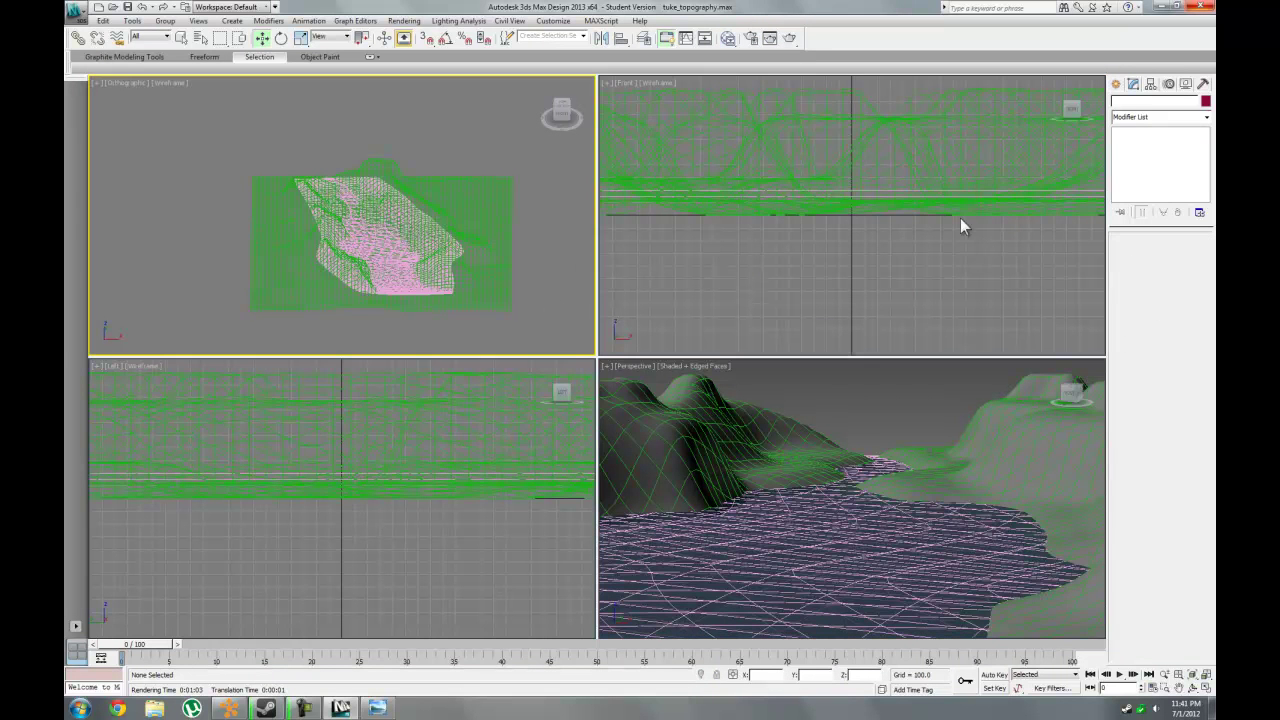
click(1118, 84)
click(1149, 104)
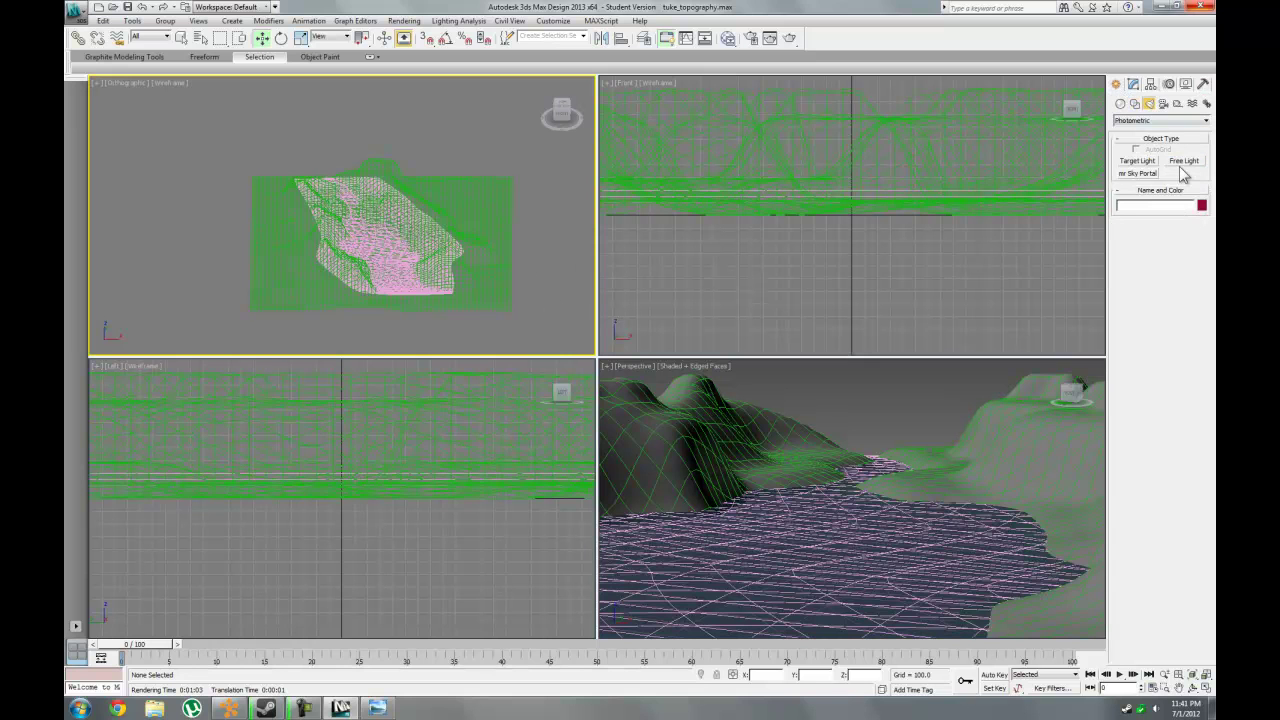
click(1180, 164)
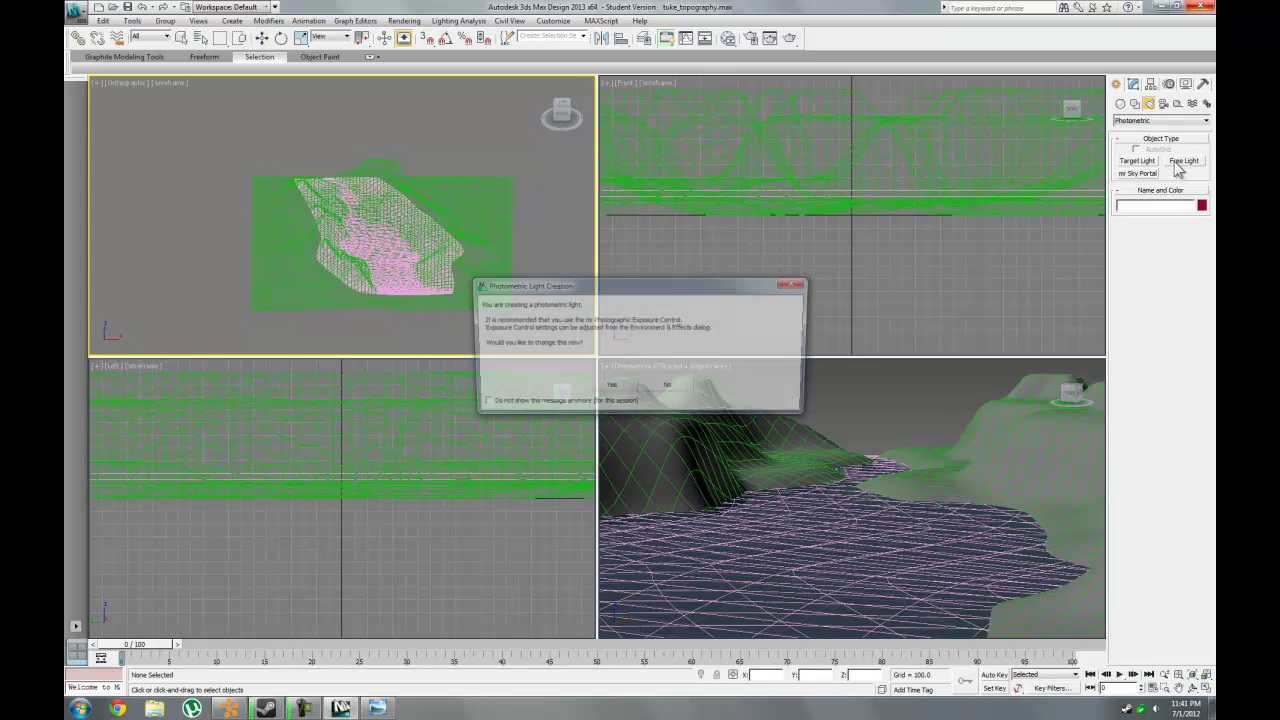
click(610, 388)
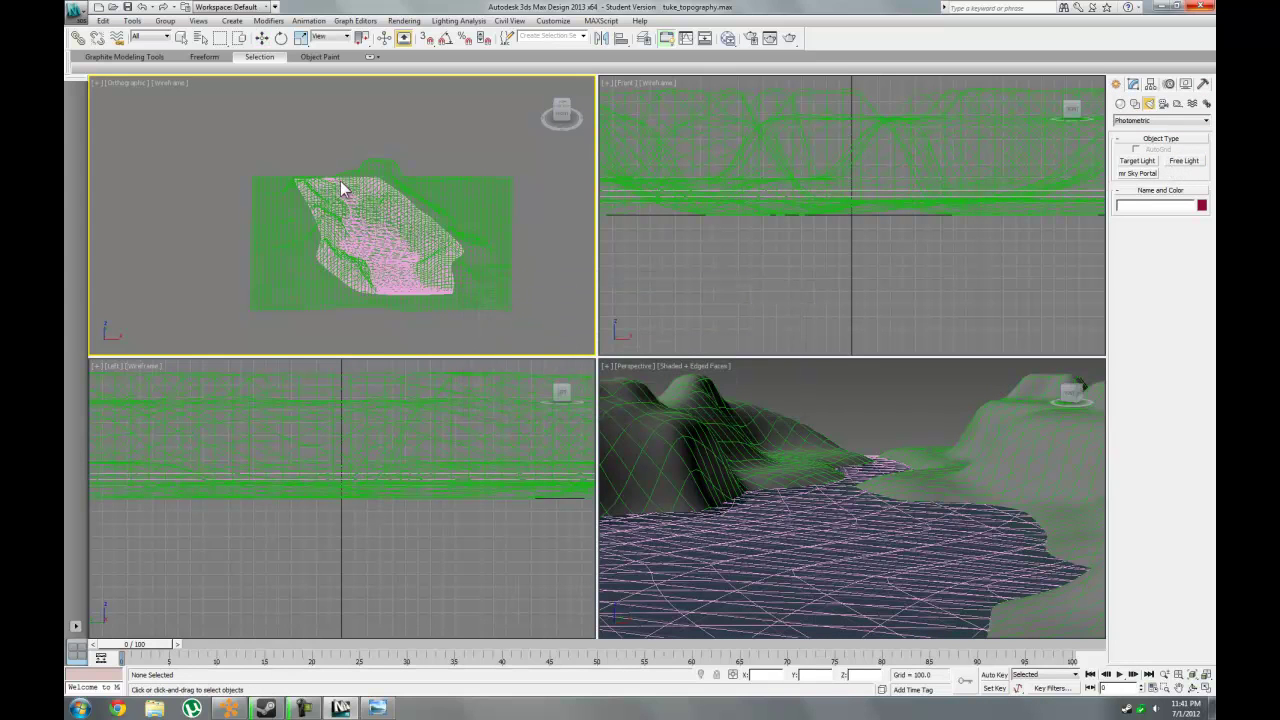
click(320, 165)
Deselect the light, test render the perspective view with it, and close the rendered frame.
right_click(848, 467)
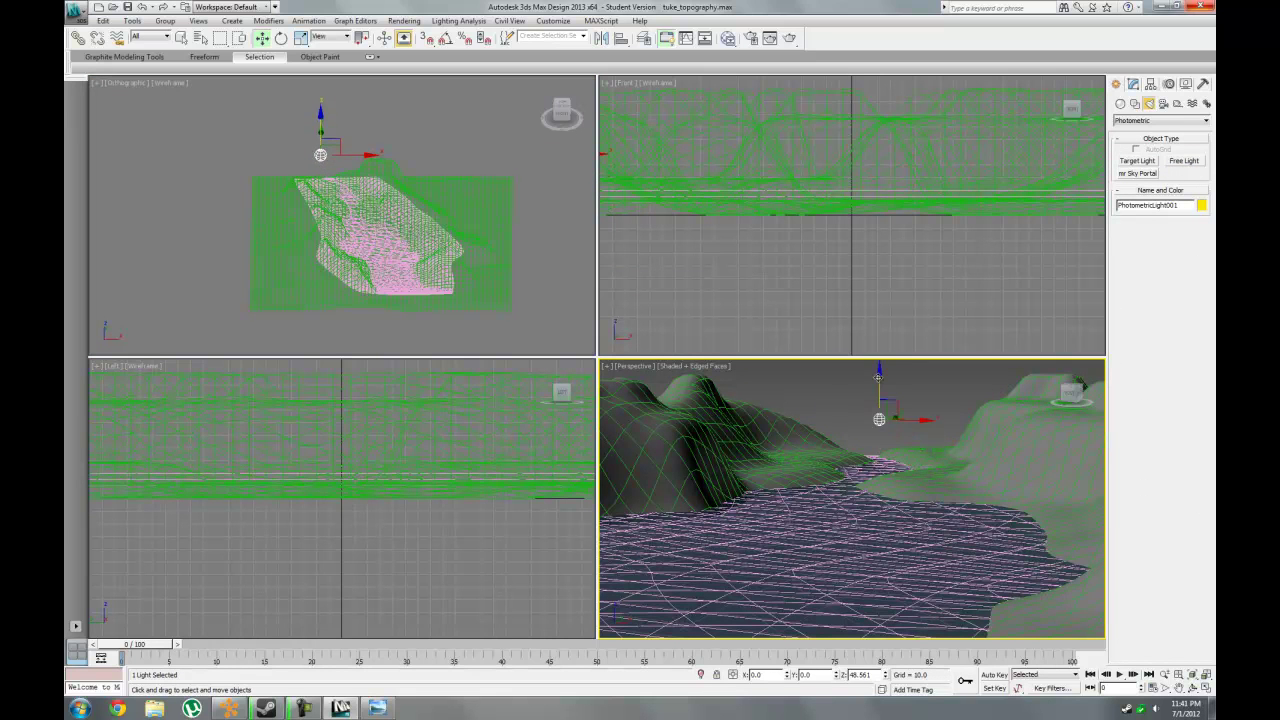
click(838, 406)
key(shift+q)
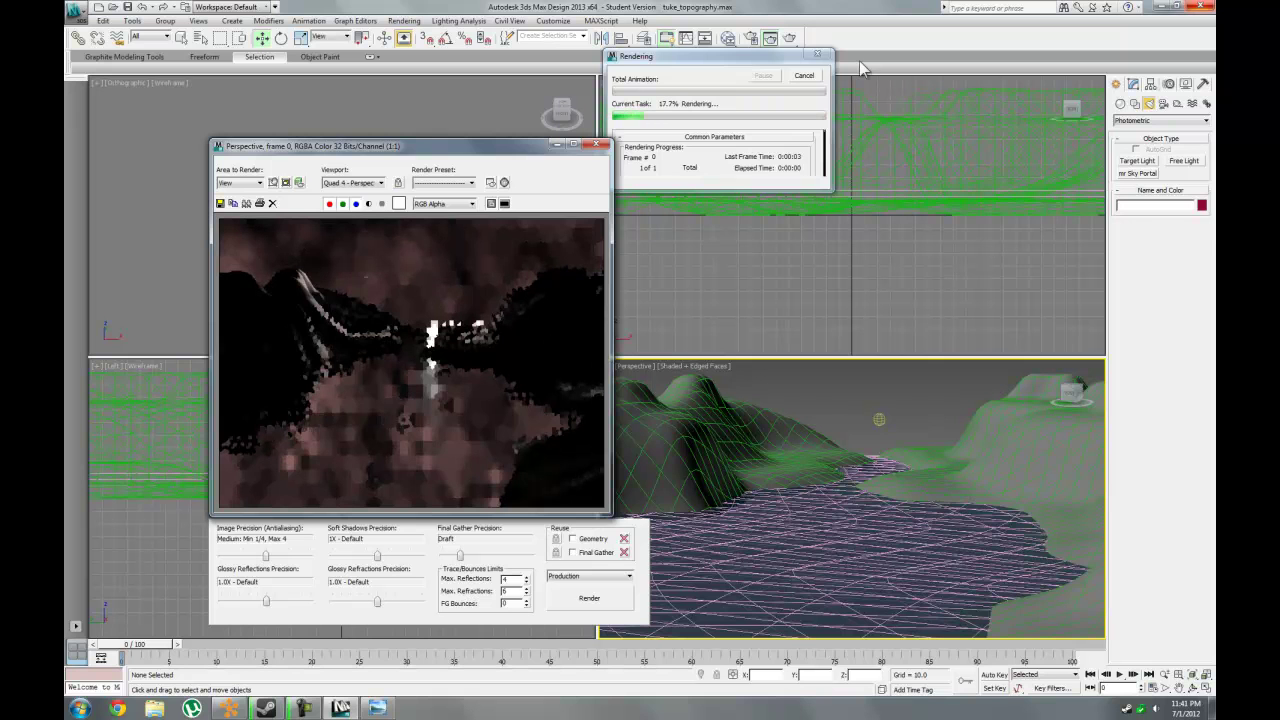
click(597, 145)
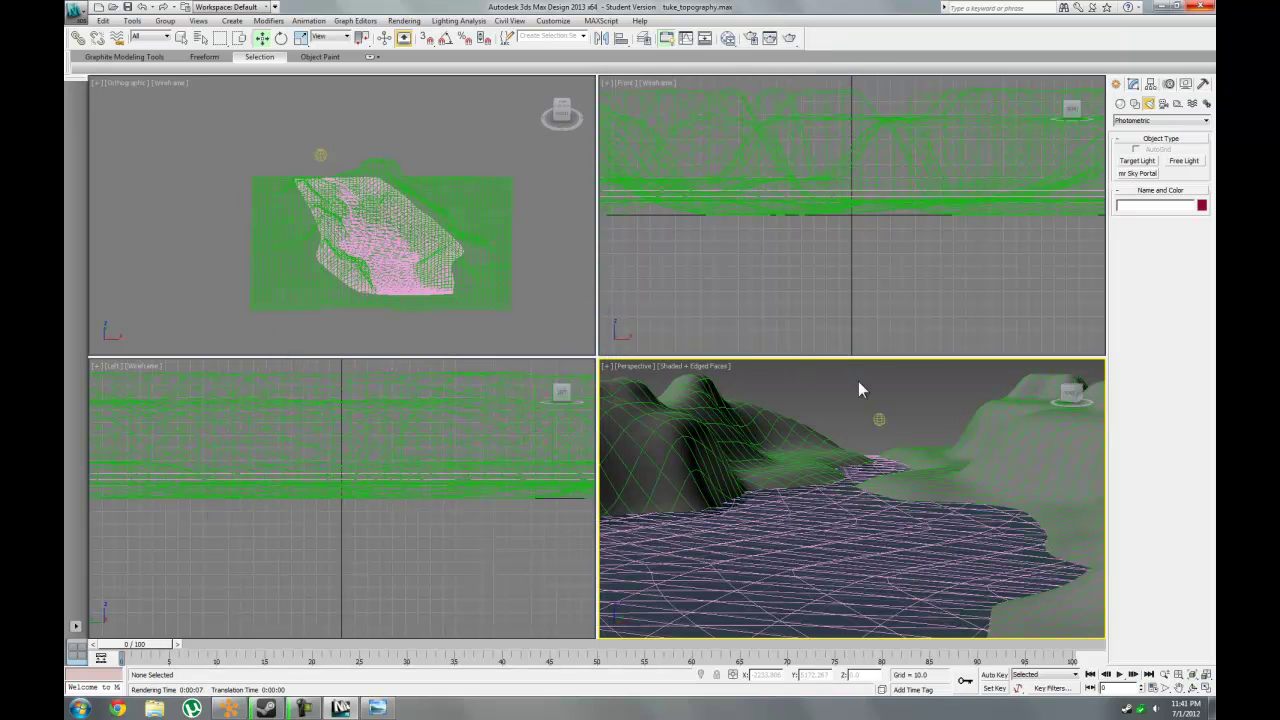
Clone the photometric light and position the copy over the middle of the river at about X -5, Y -45, Z 49.
click(877, 421)
click(1137, 86)
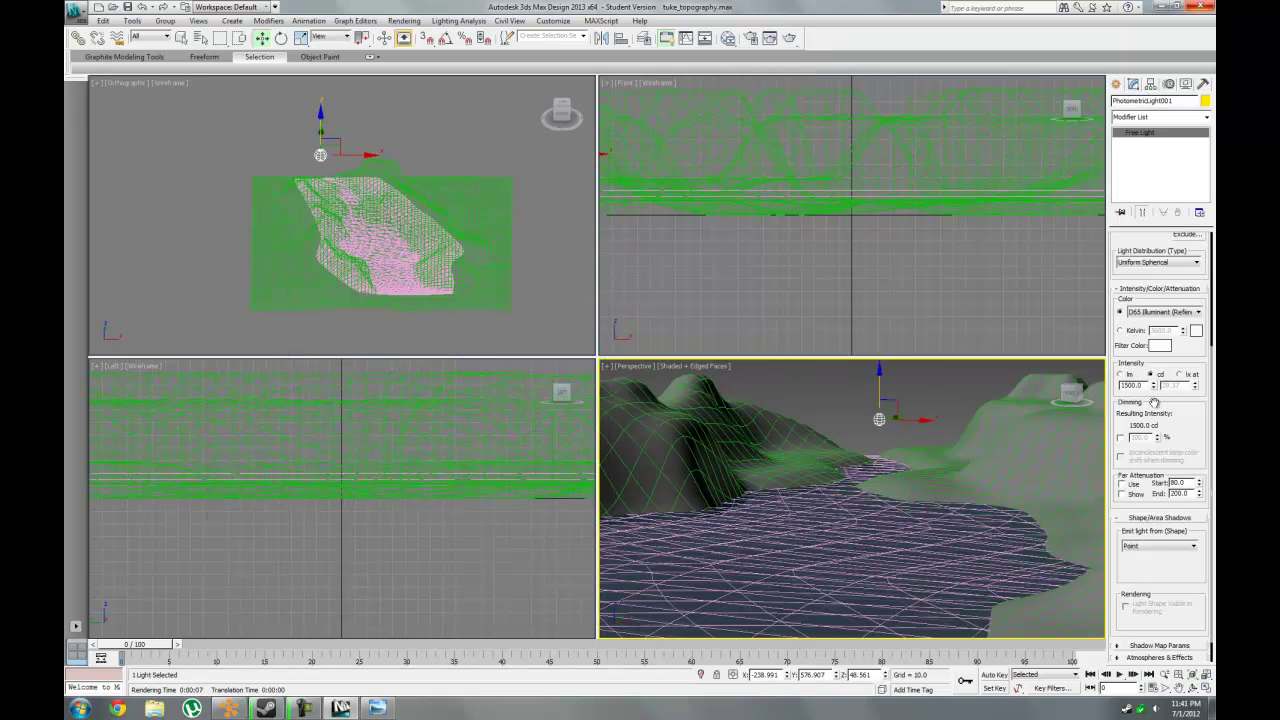
scroll(1183, 437, down, 1)
scroll(1195, 410, up, 5)
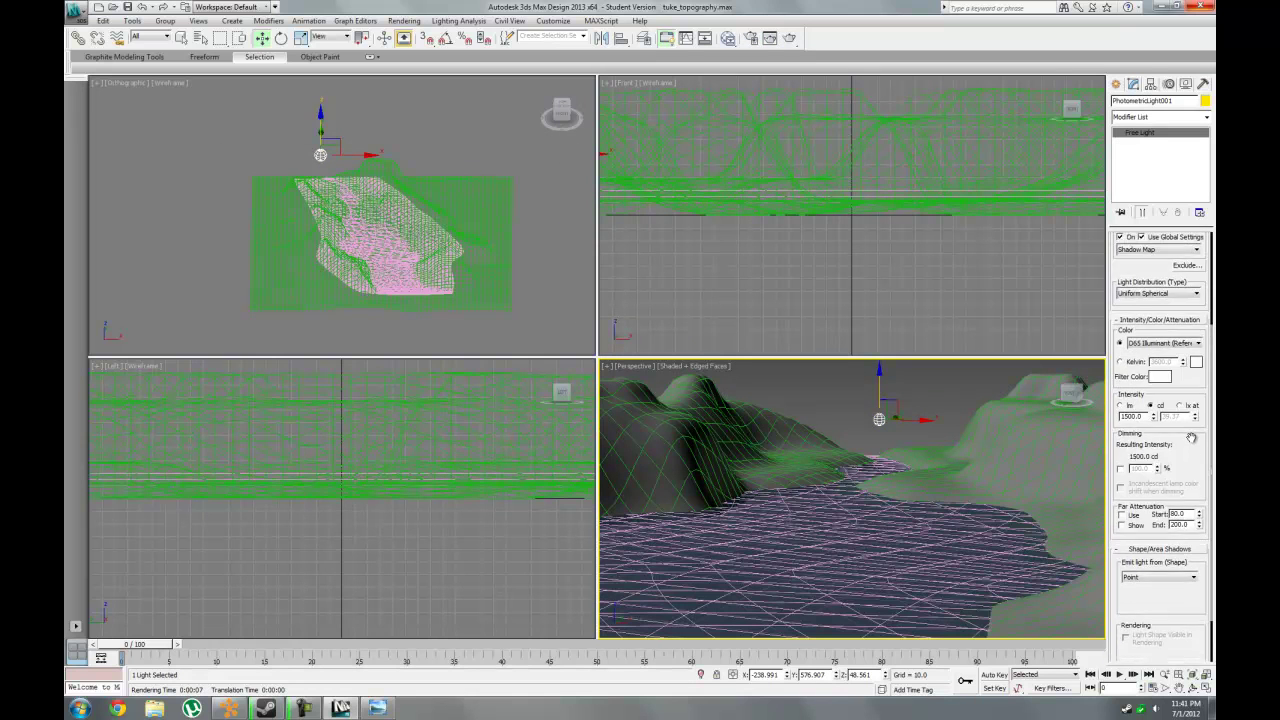
drag(1197, 401, 1187, 463)
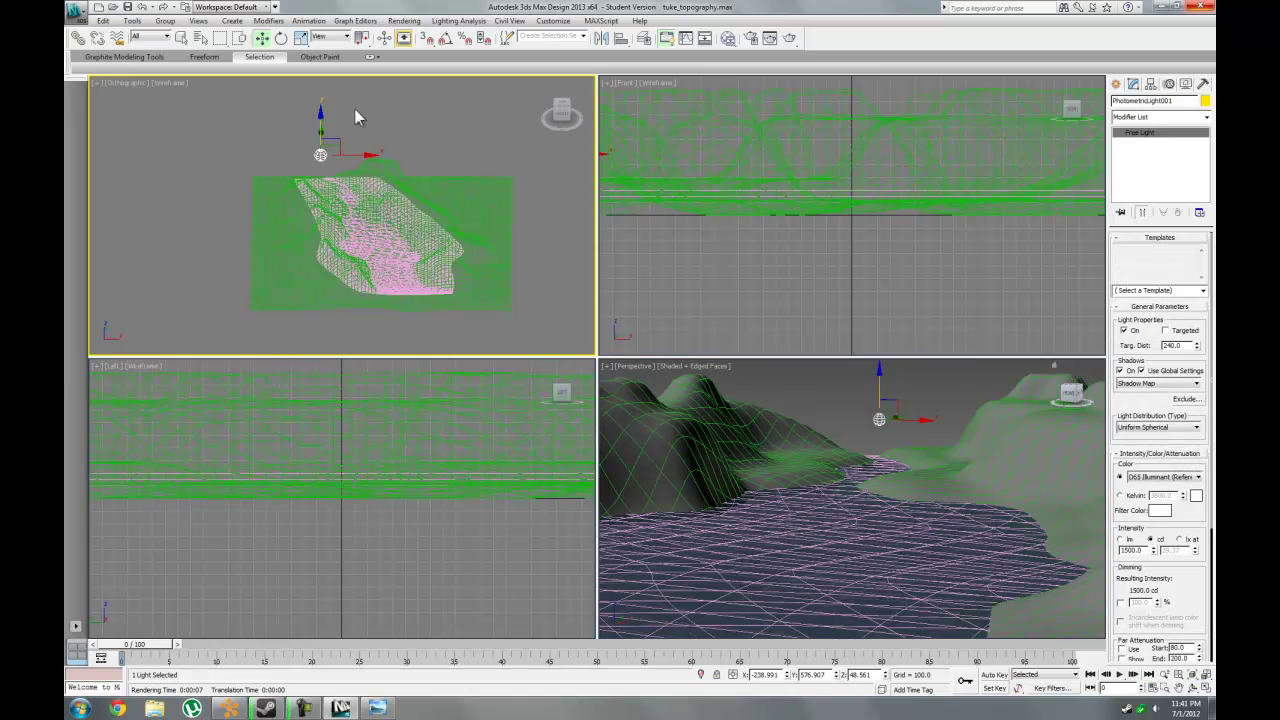
click(371, 236)
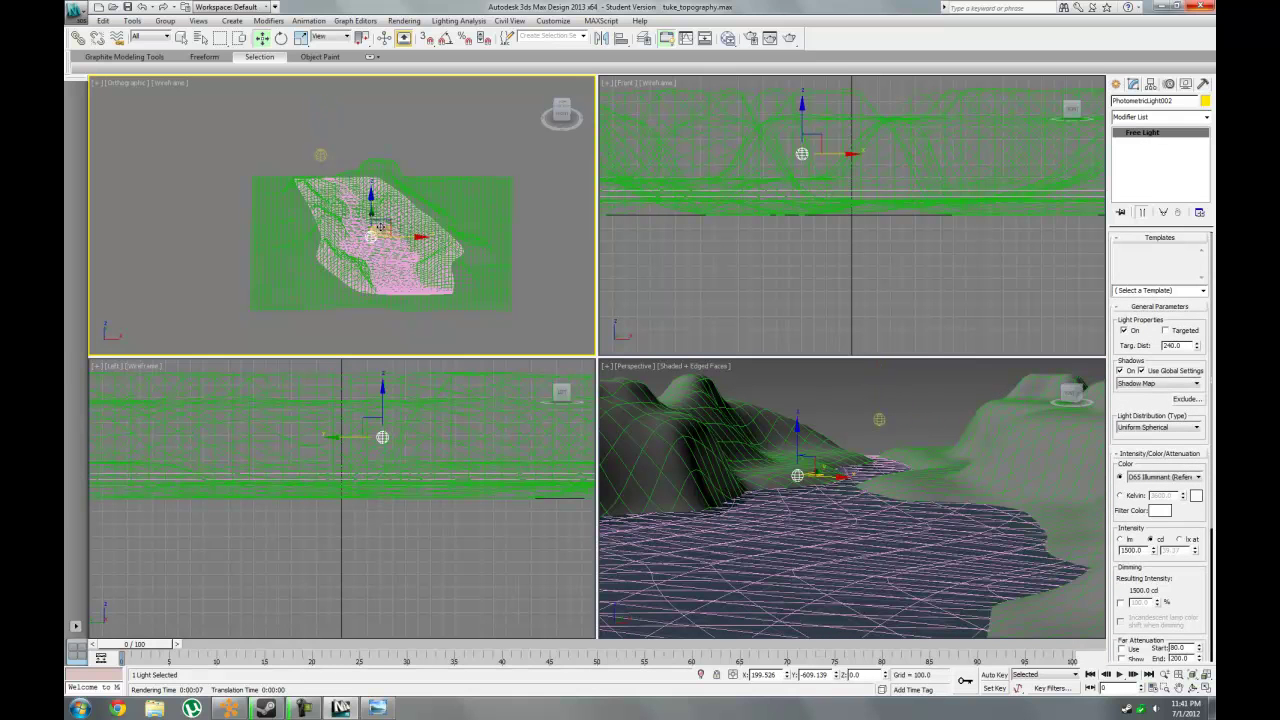
shift+drag(381, 228, 390, 229)
click(641, 405)
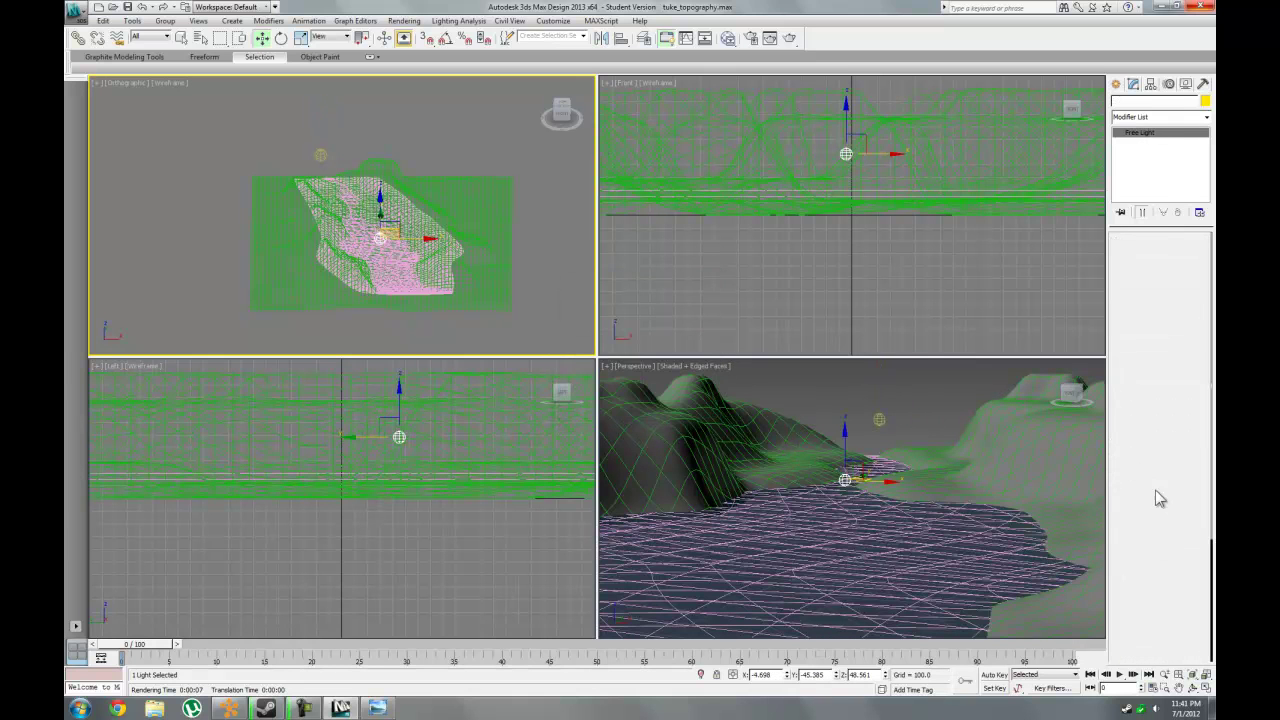
Turn off shadows for the photometric light over the river and set its intensity to 20 cd.
scroll(1171, 571, down, 5)
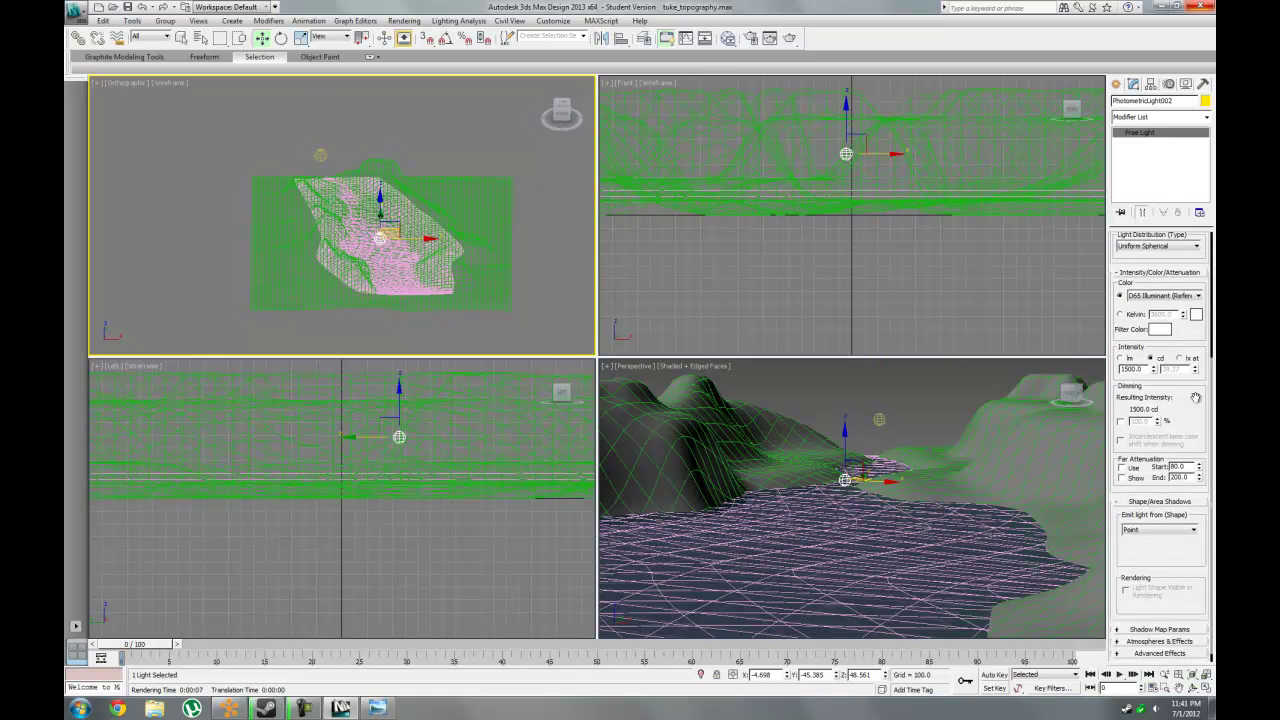
click(1182, 631)
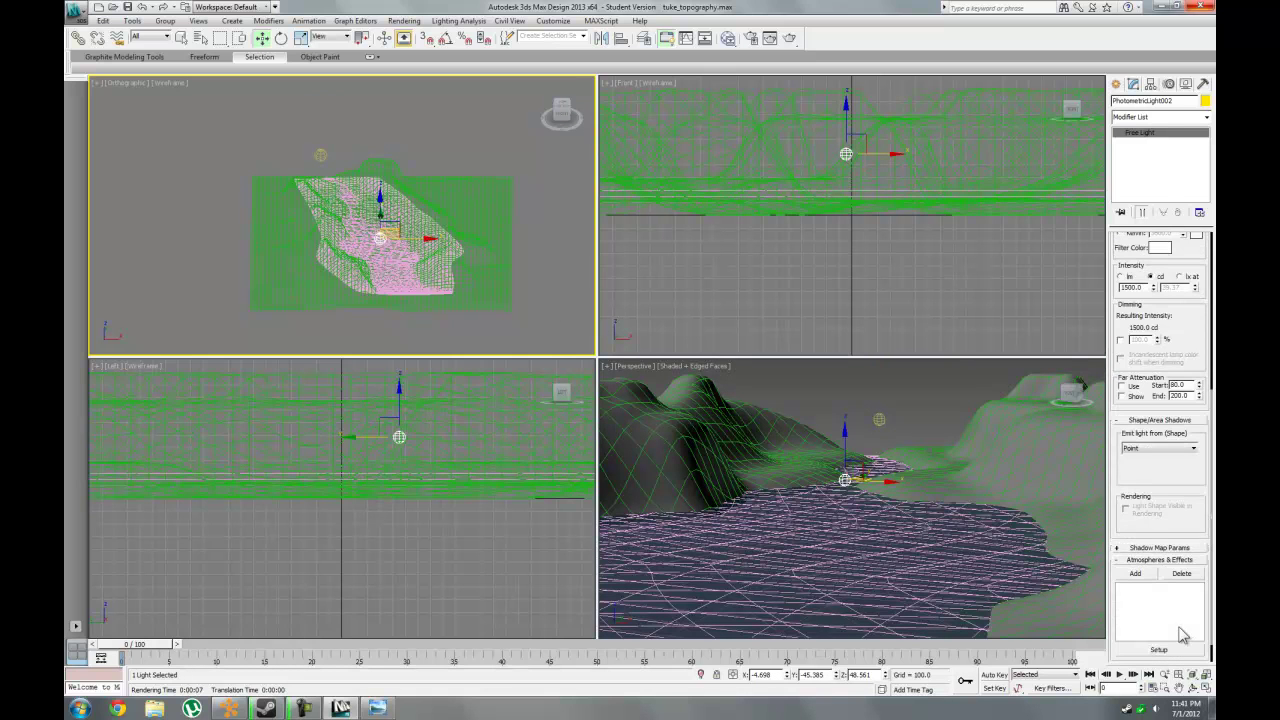
click(1165, 548)
scroll(1172, 511, up, 5)
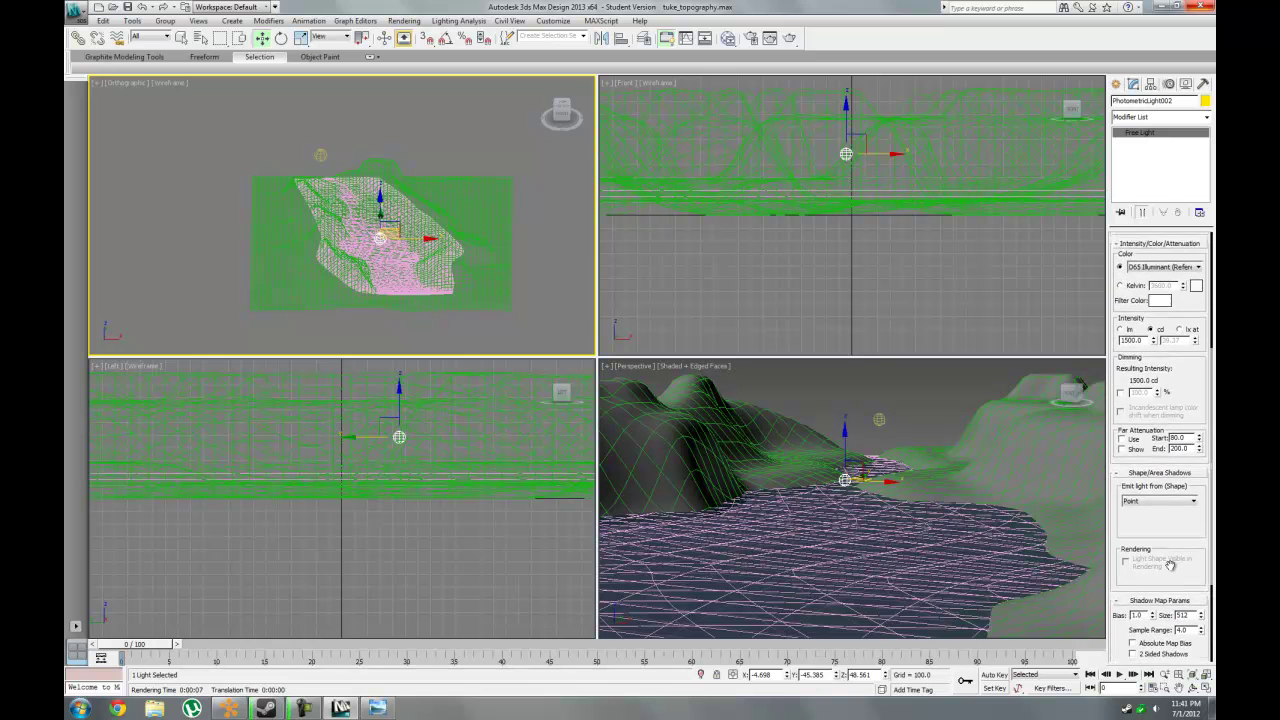
scroll(1184, 453, up, 10)
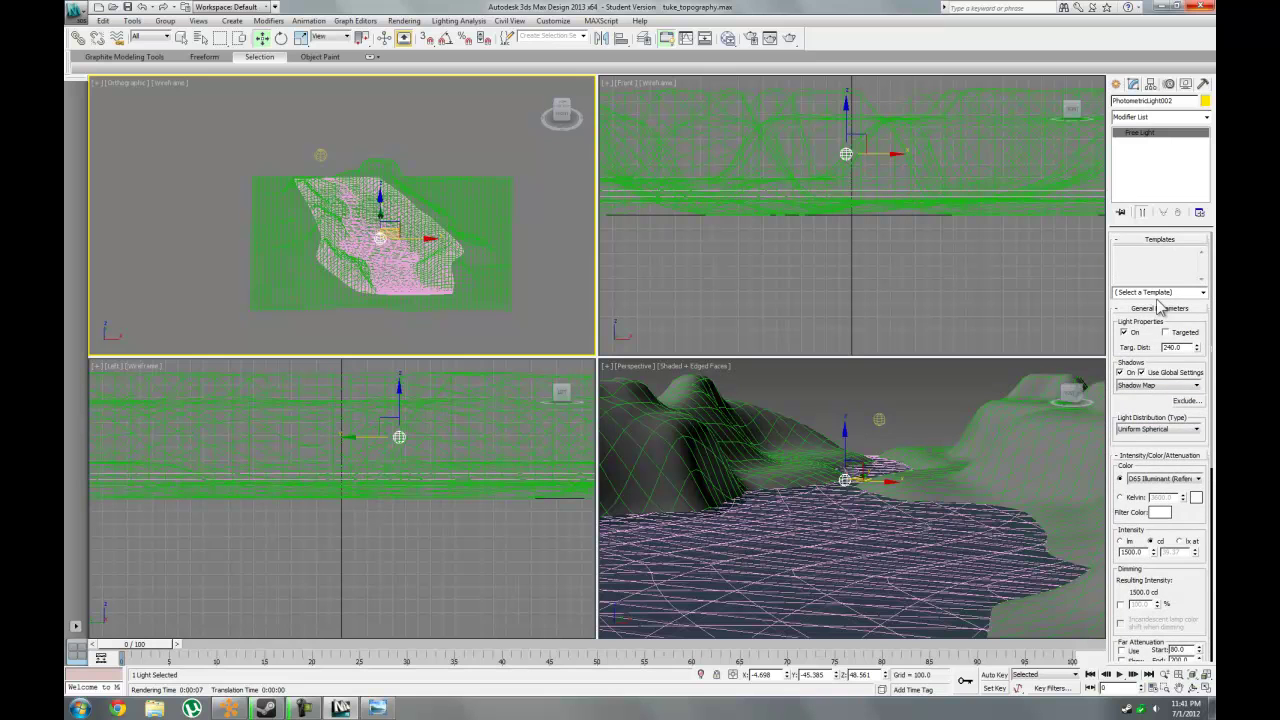
scroll(1176, 385, down, 9)
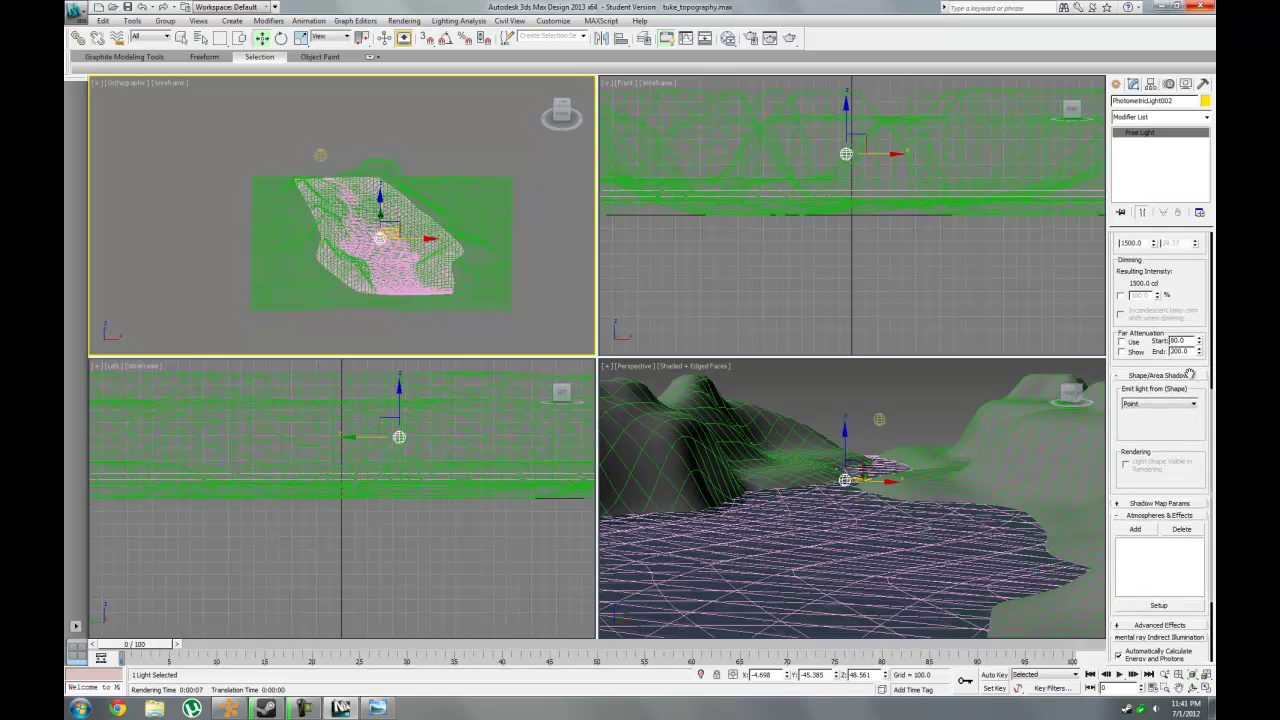
scroll(1172, 385, up, 3)
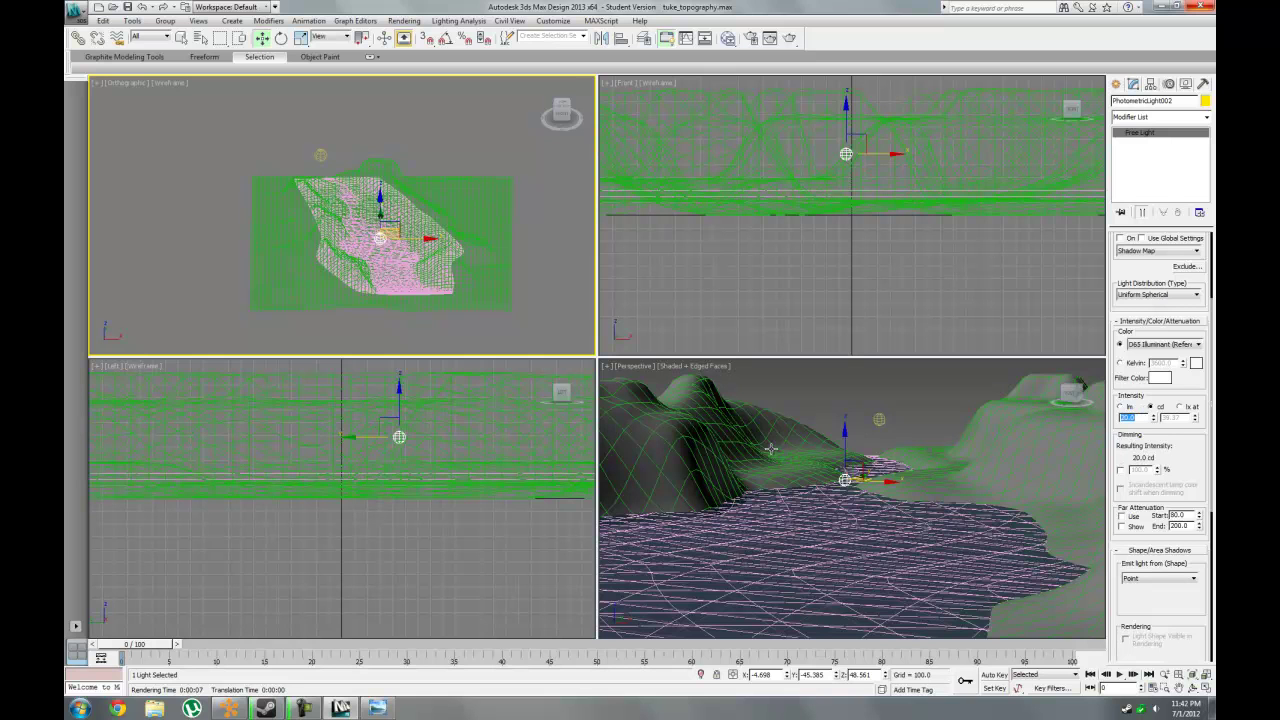
Deselect the light, switch the perspective viewport to Realistic shading, and illuminate it with the scene lights.
click(703, 378)
click(705, 366)
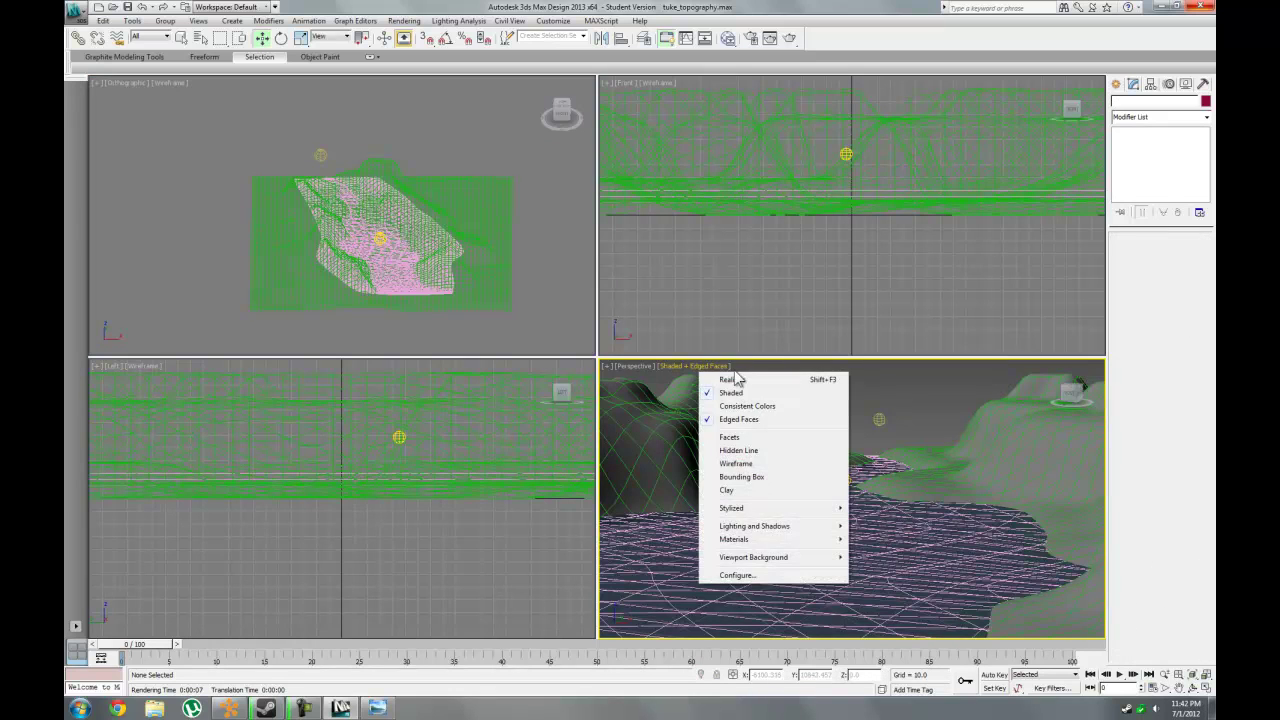
click(726, 379)
click(705, 366)
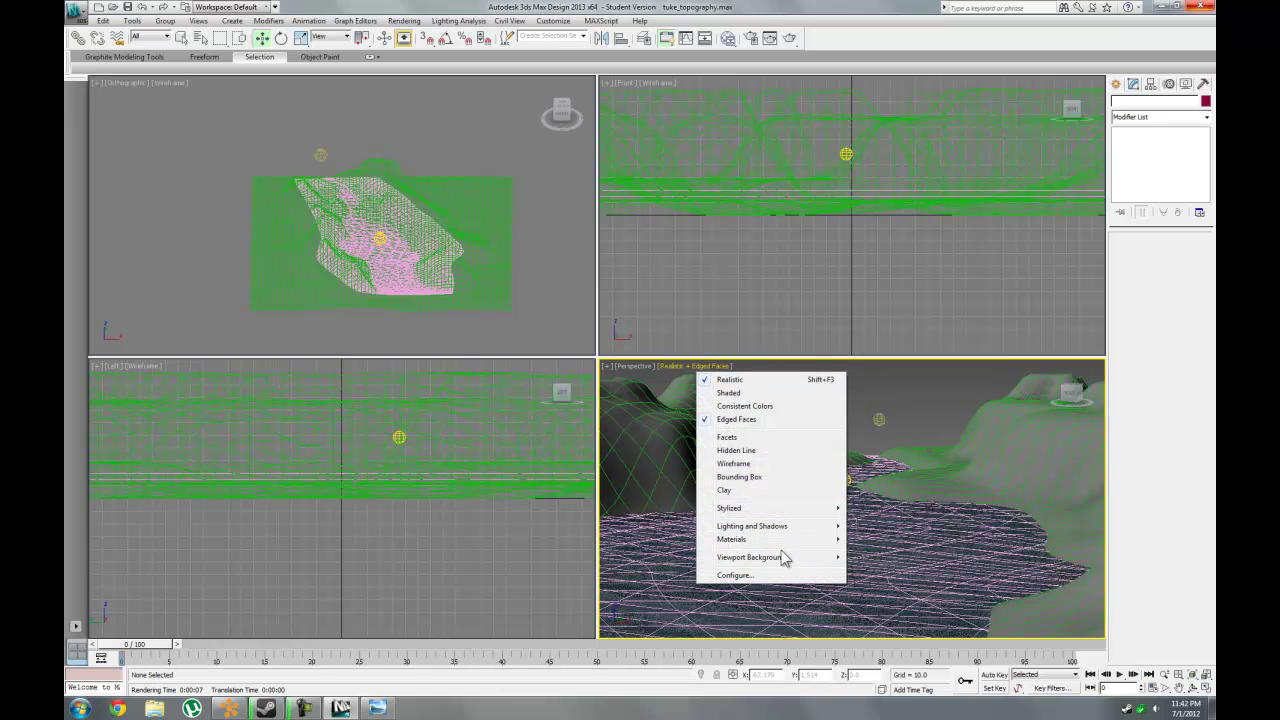
click(915, 535)
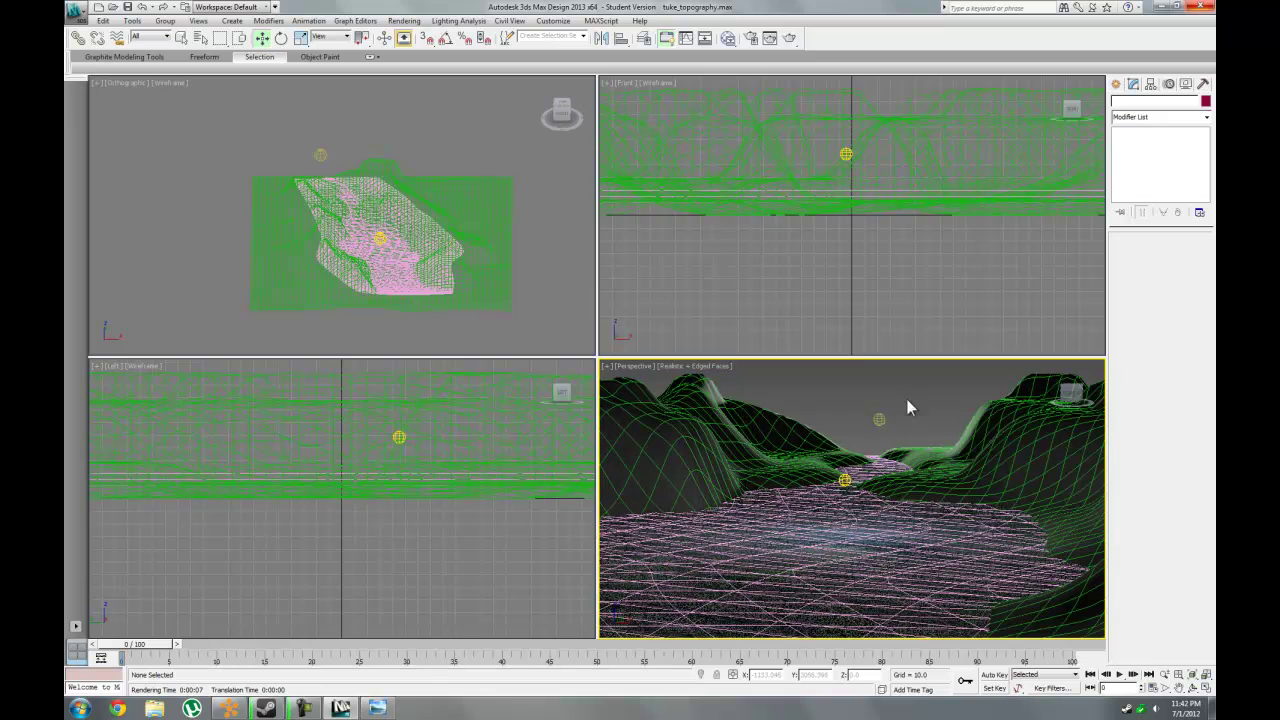
Set the intensity of the photometric light beyond the terrain's far edge to 200 cd and test render the perspective view.
click(878, 420)
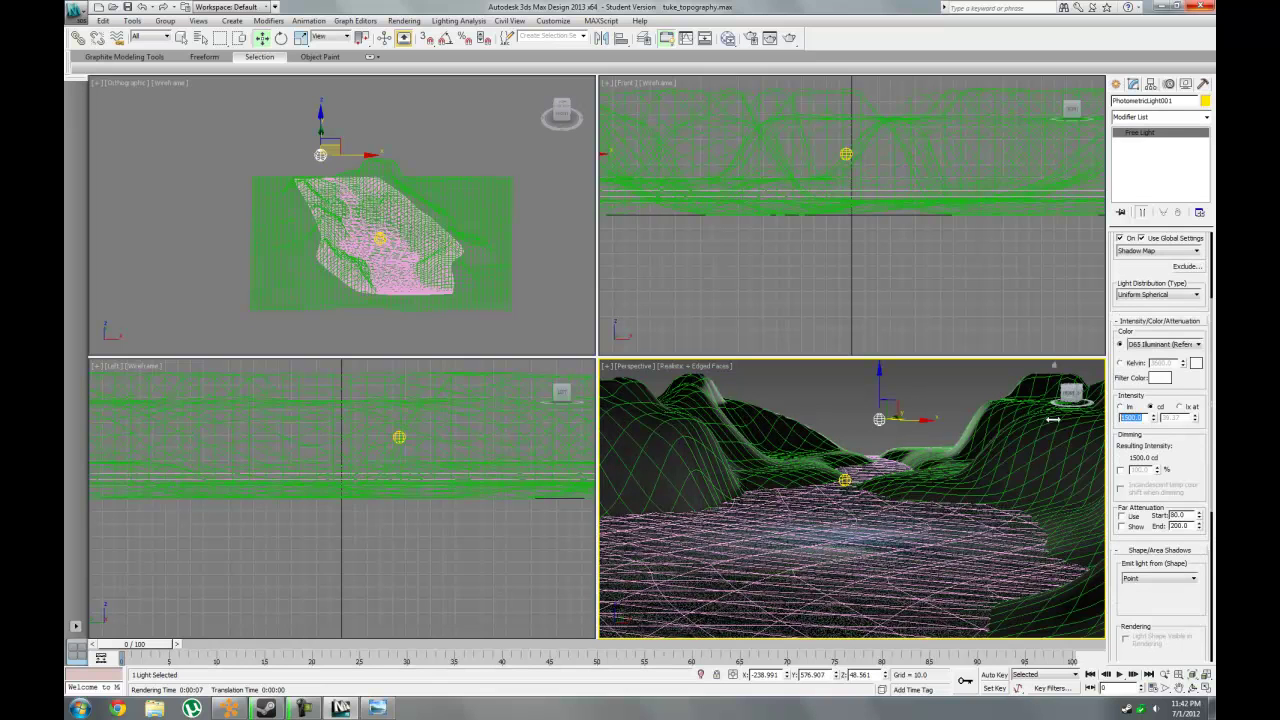
text(100)
key(Return)
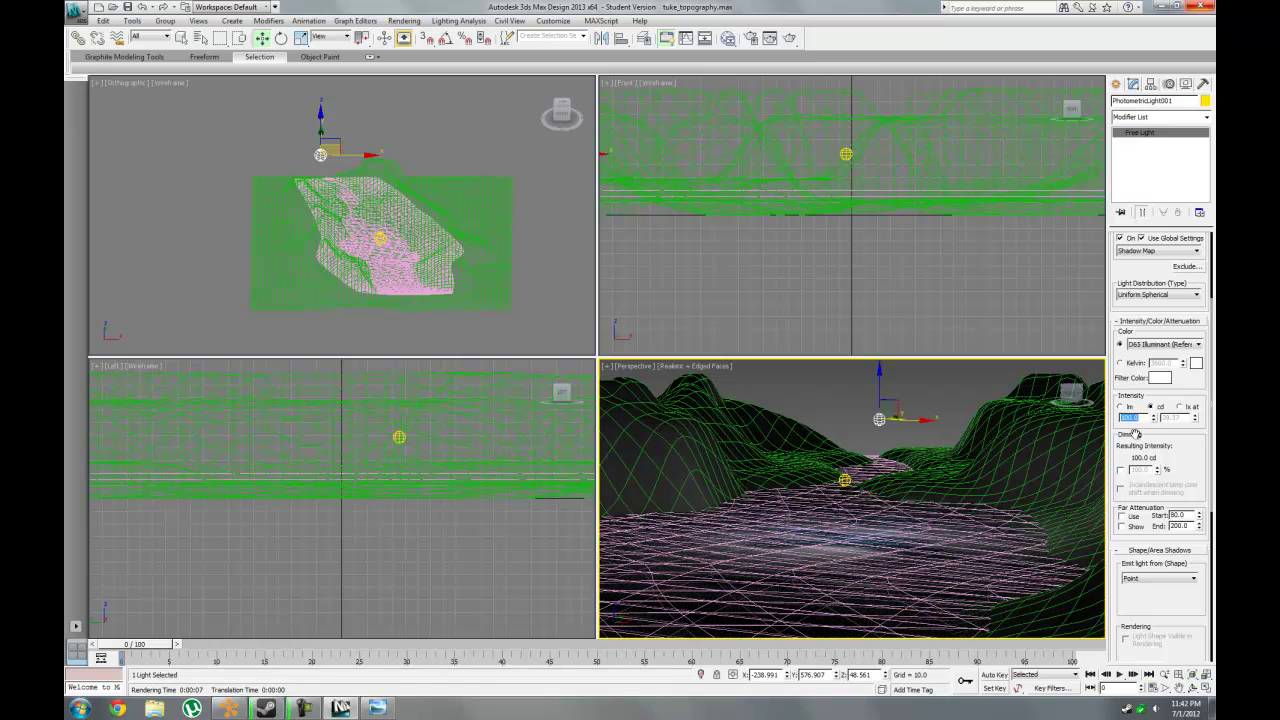
text(200)
key(Return)
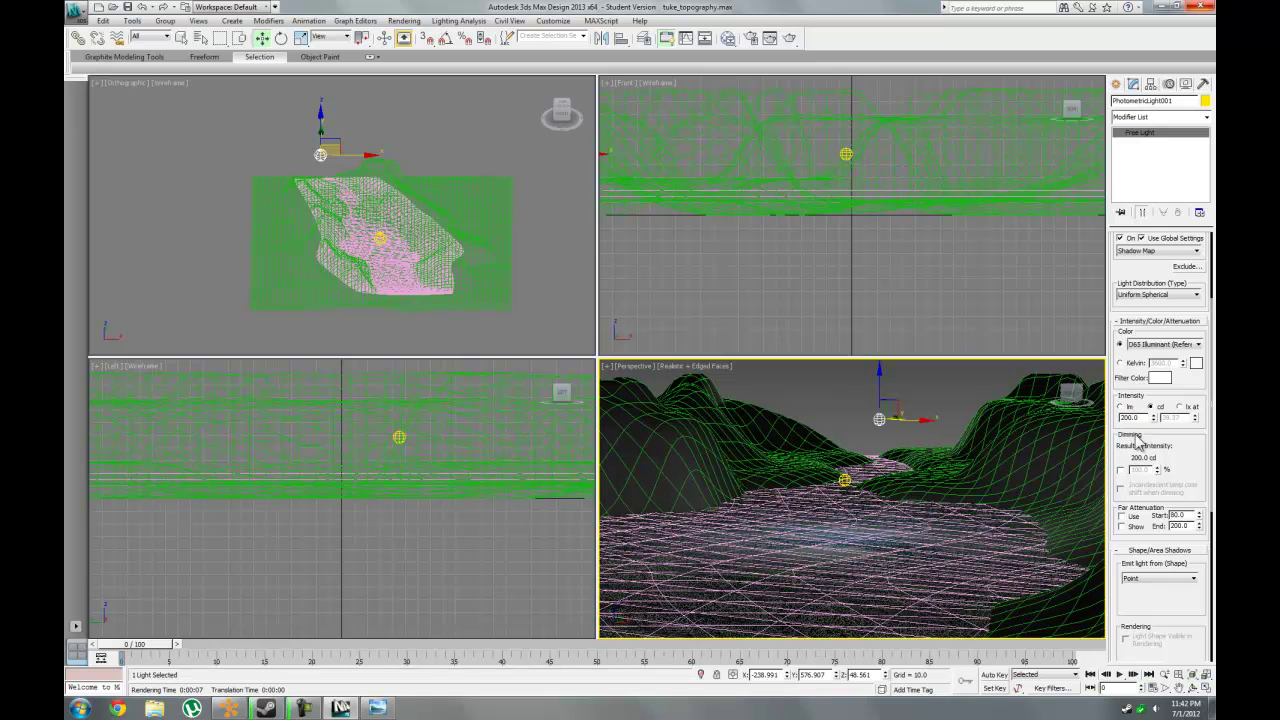
key(shift+q)
Bring up the standard primitives for creation and change the orthographic viewport to a Top view showing the far light.
click(1117, 84)
click(1120, 103)
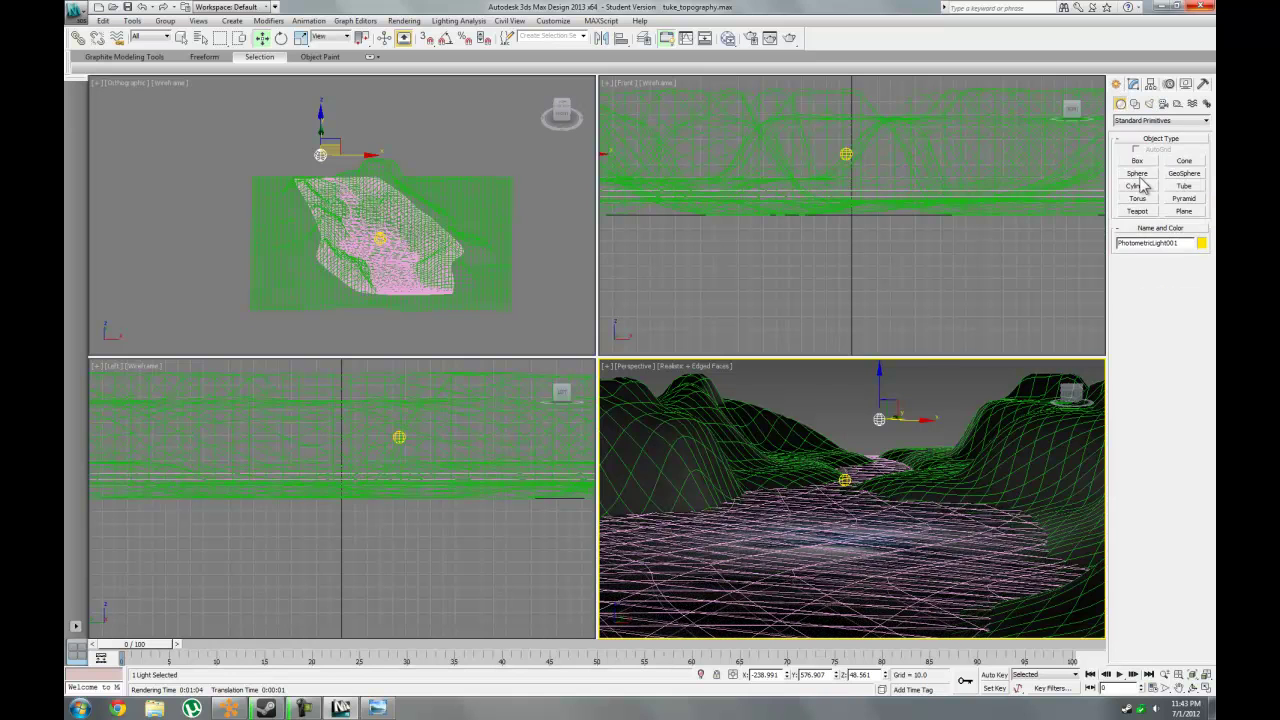
click(1138, 174)
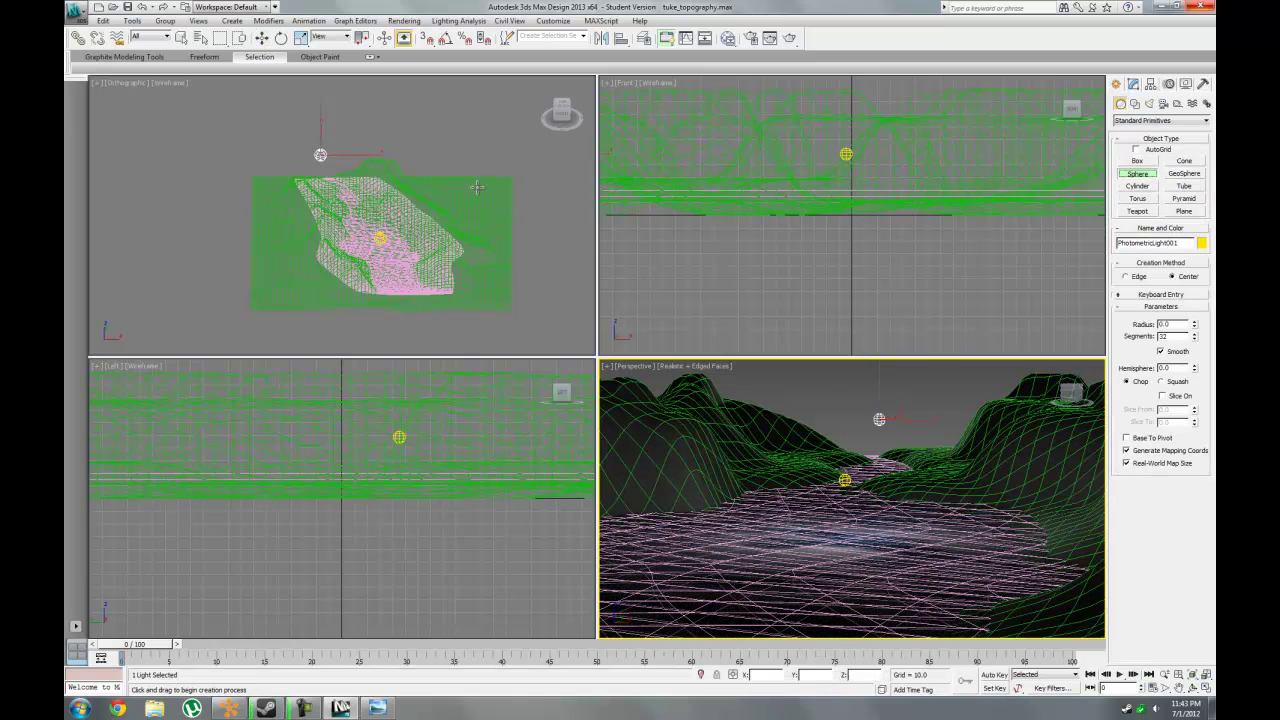
right_click(211, 272)
click(140, 85)
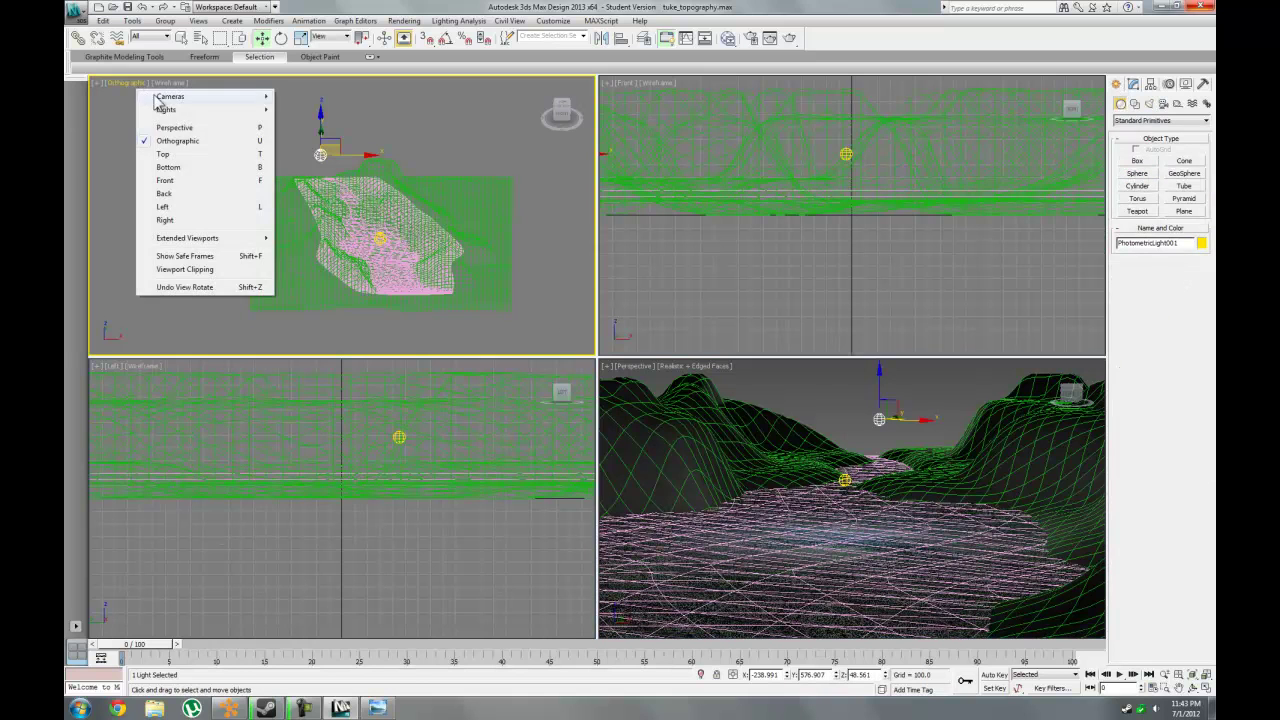
click(160, 155)
middle_drag(394, 180, 446, 308)
Draw a sphere centred on the far photometric light in the Top view and raise it to about Z 47.
click(1138, 174)
drag(334, 193, 347, 195)
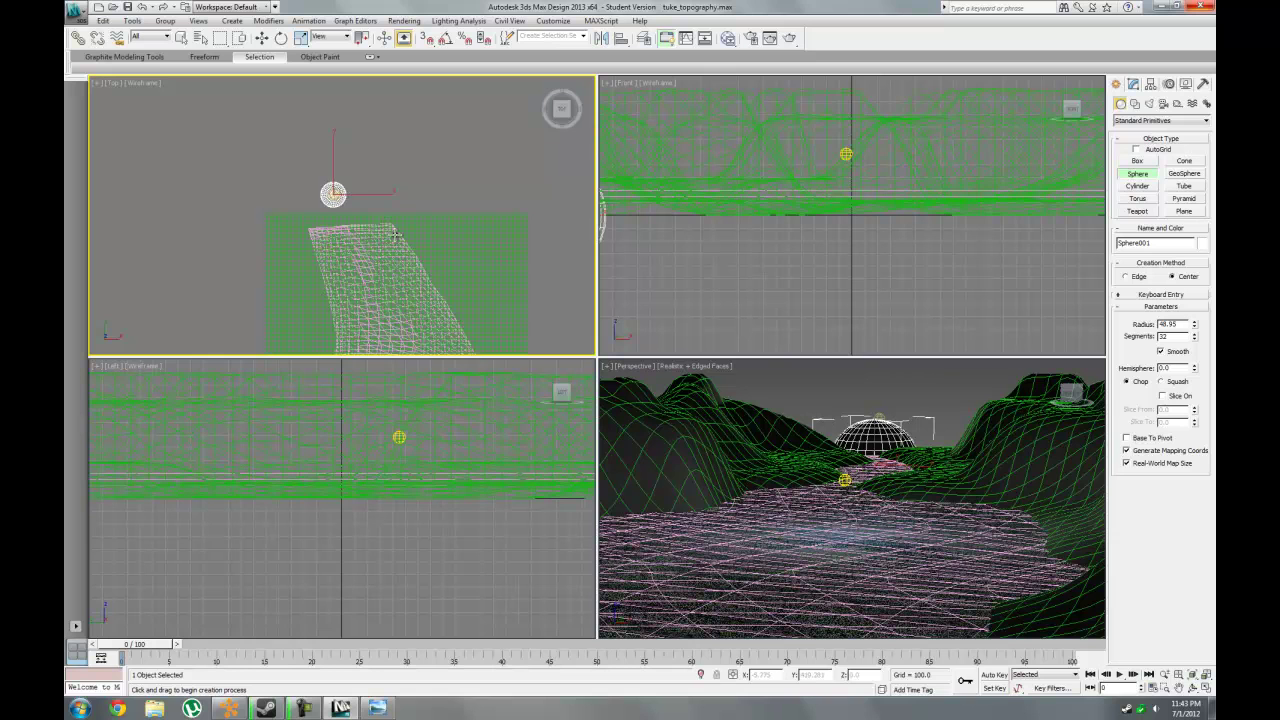
key(ctrl+z)
drag(333, 194, 344, 194)
key(w)
click(872, 401)
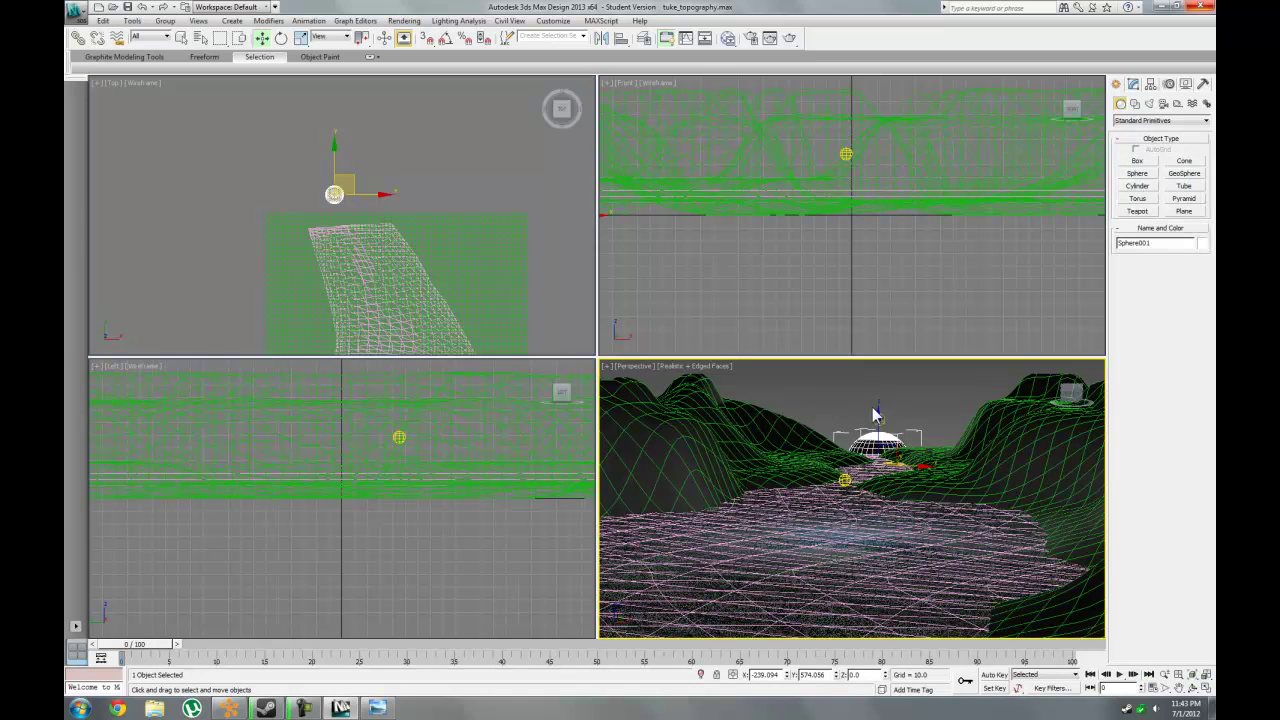
drag(877, 412, 883, 380)
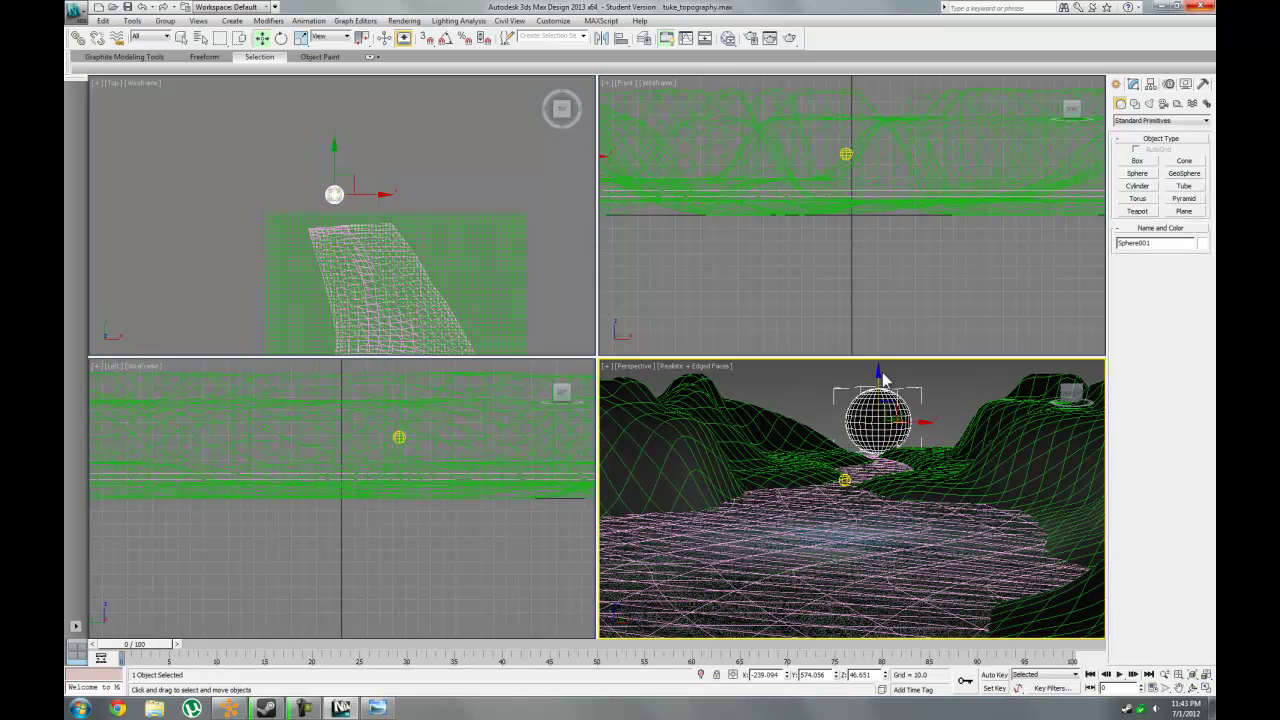
Set the radius of the sphere around the far light to 10.
click(1137, 86)
double_click(1170, 257)
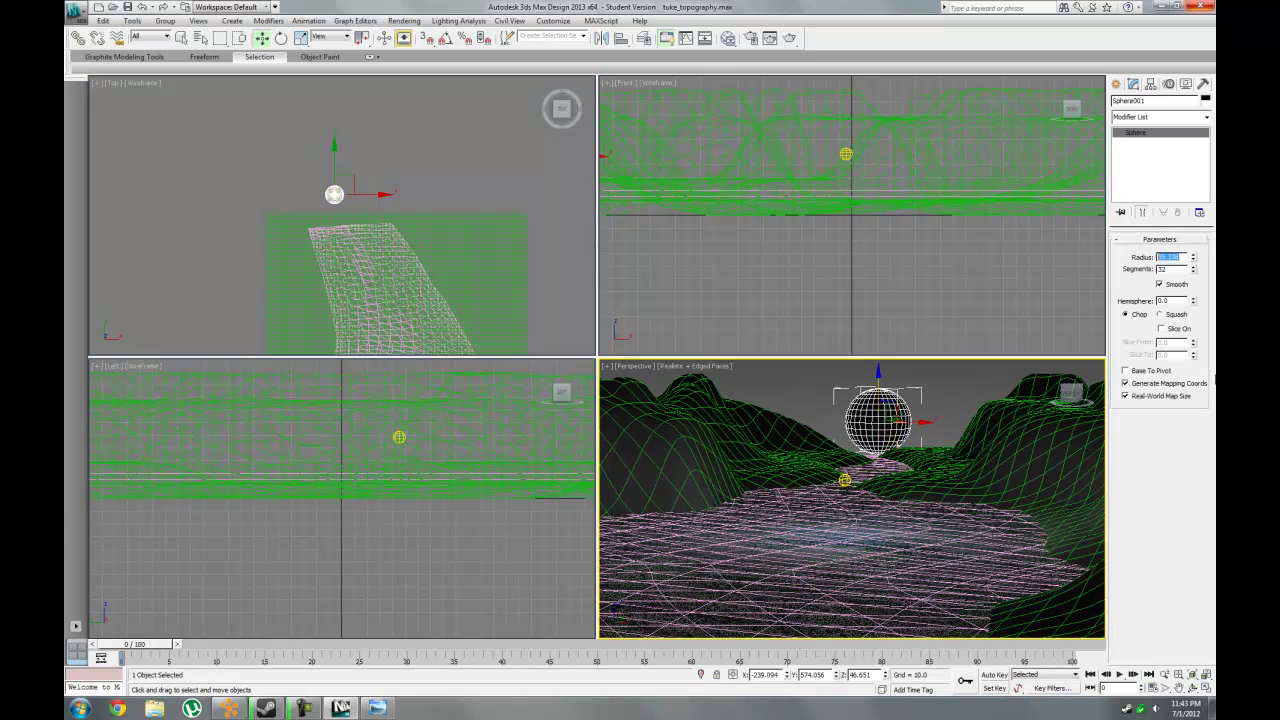
text(10)
key(Return)
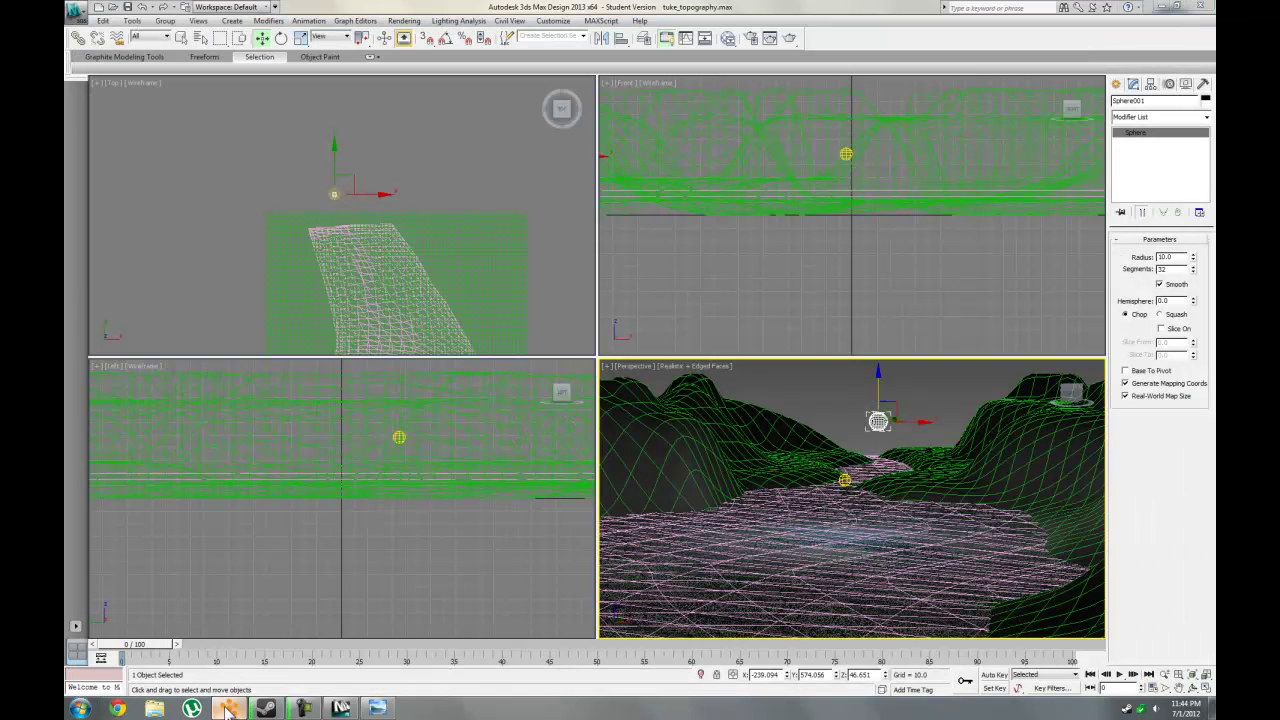
Switch to Internet Explorer, open a new tab, and search Bing for "moon bitmap".
click(229, 708)
click(534, 136)
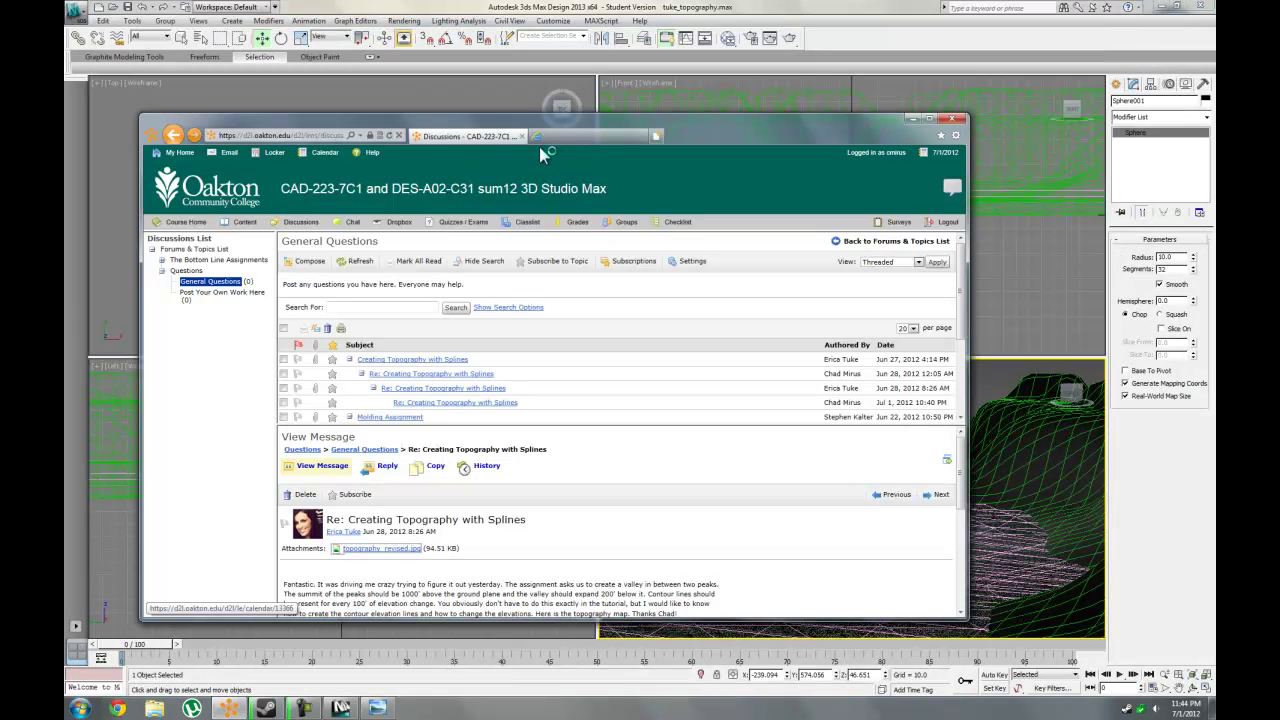
drag(860, 136, 832, 96)
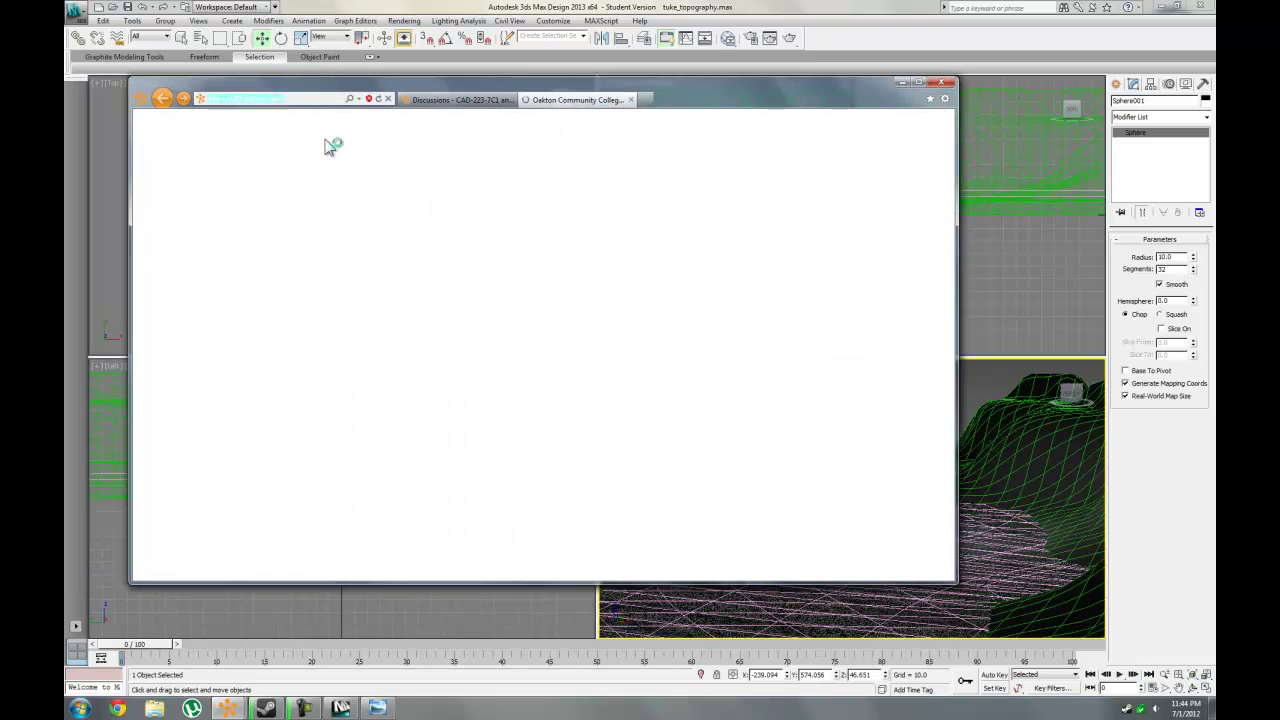
text(moon bitmap)
key(Return)
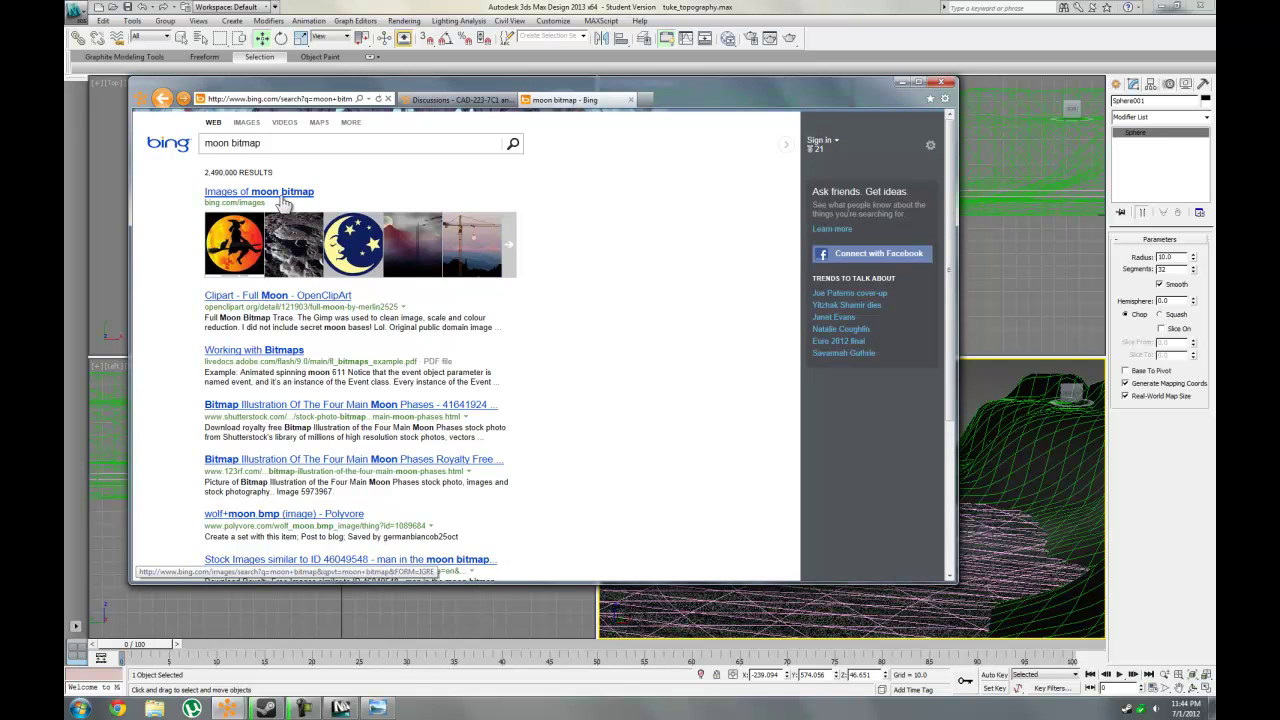
Show the image results for the moon bitmap search and open the flat grey moon.bmp surface map at full size.
click(281, 196)
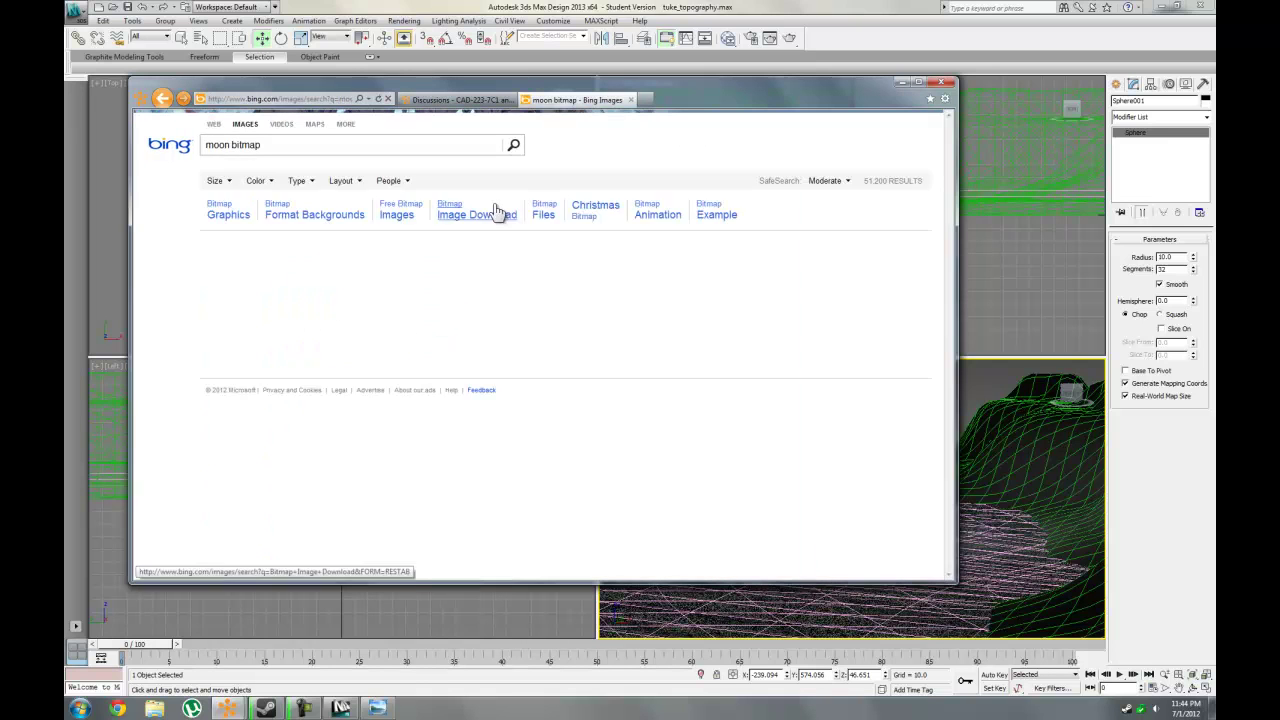
click(348, 276)
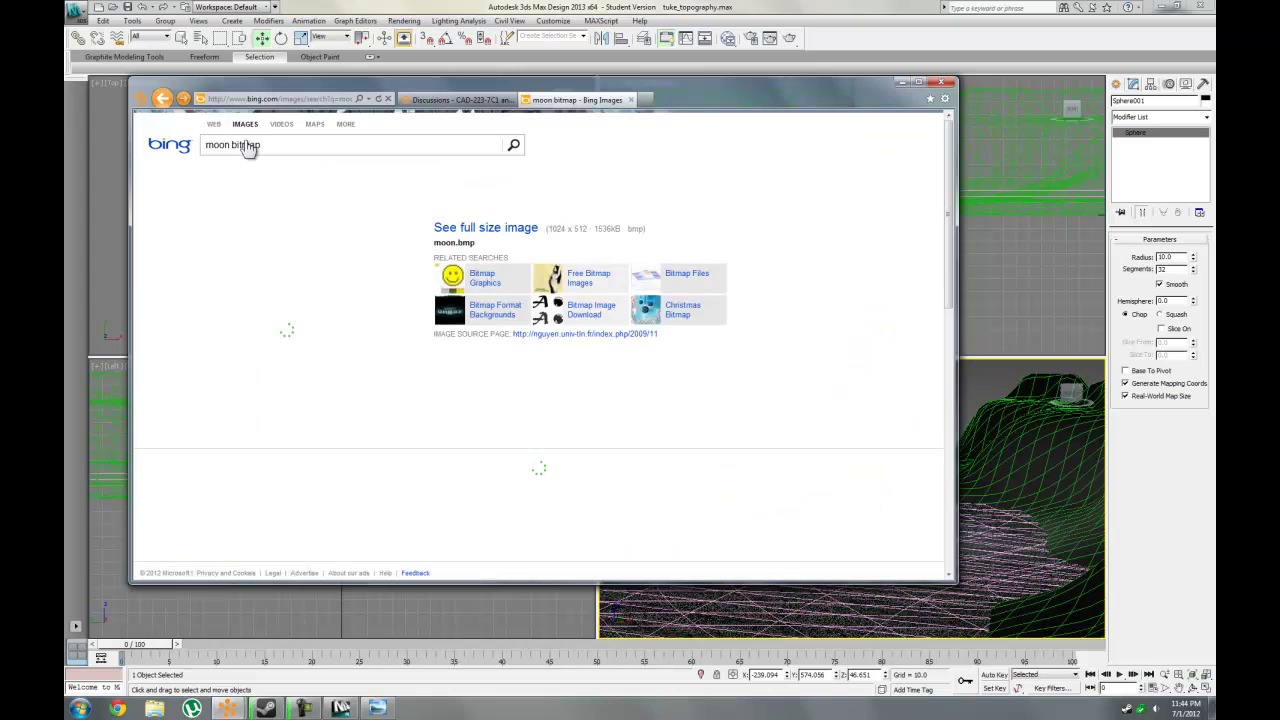
click(165, 99)
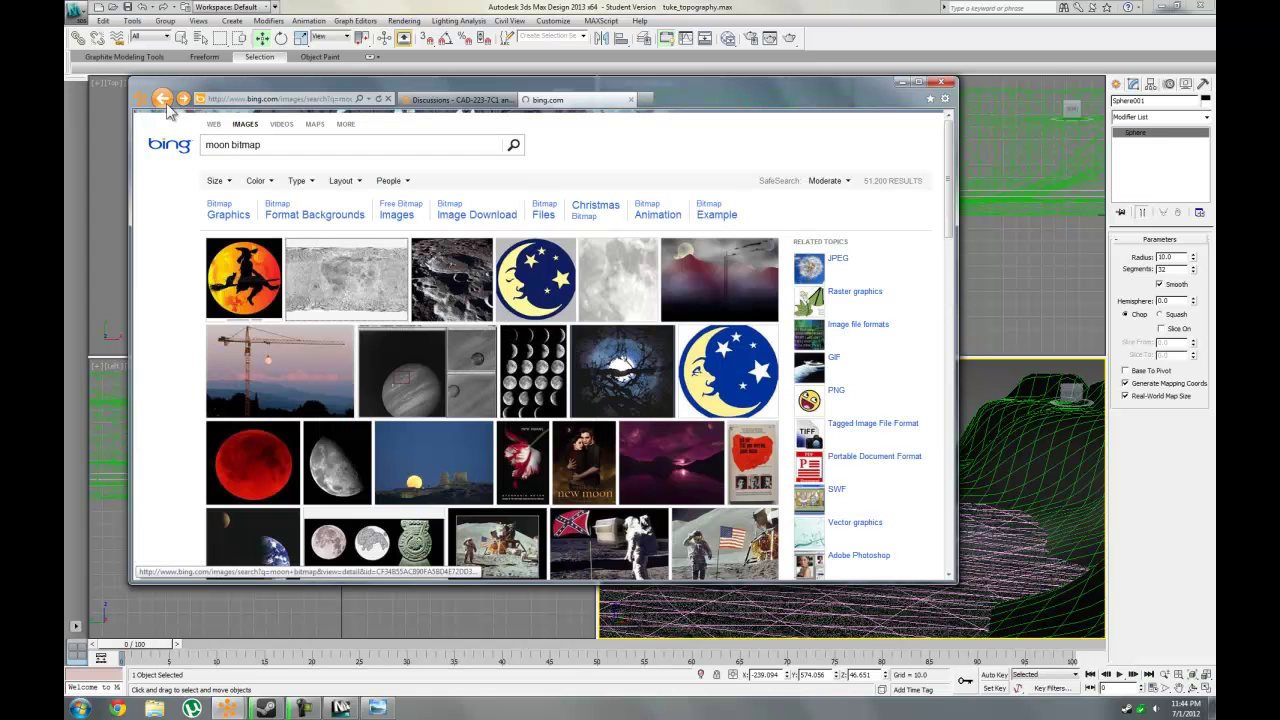
click(357, 272)
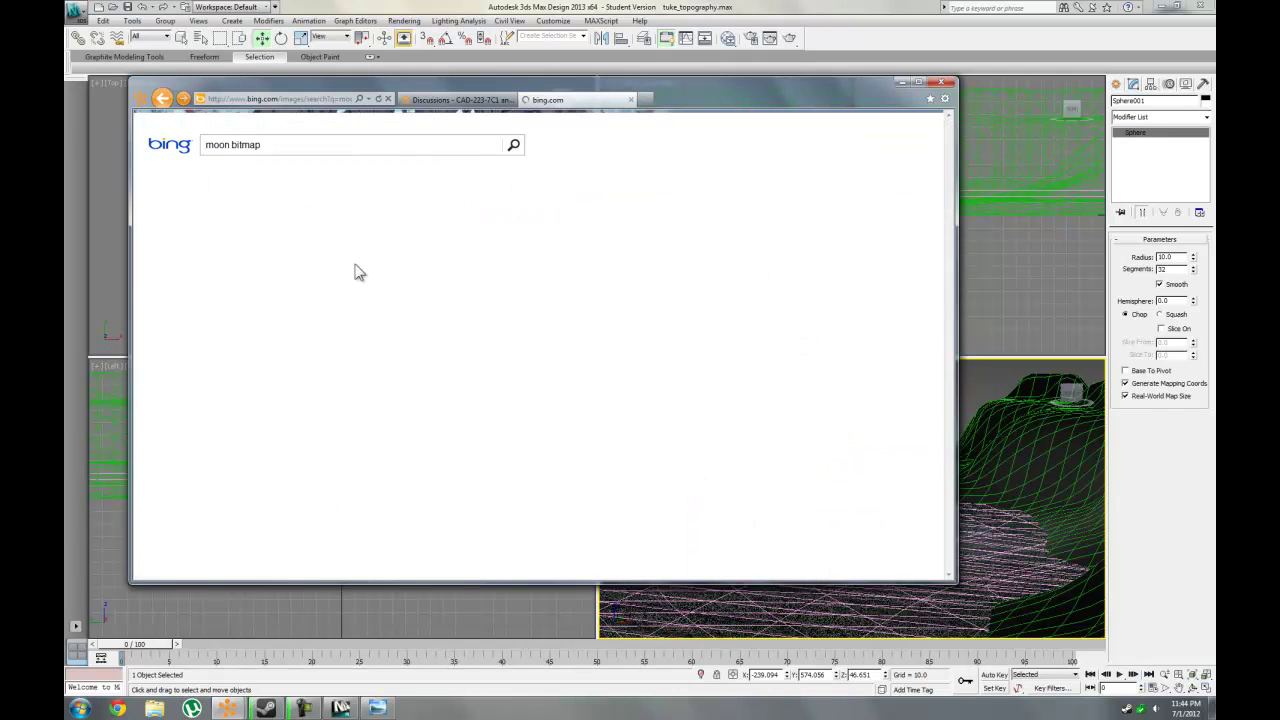
click(490, 231)
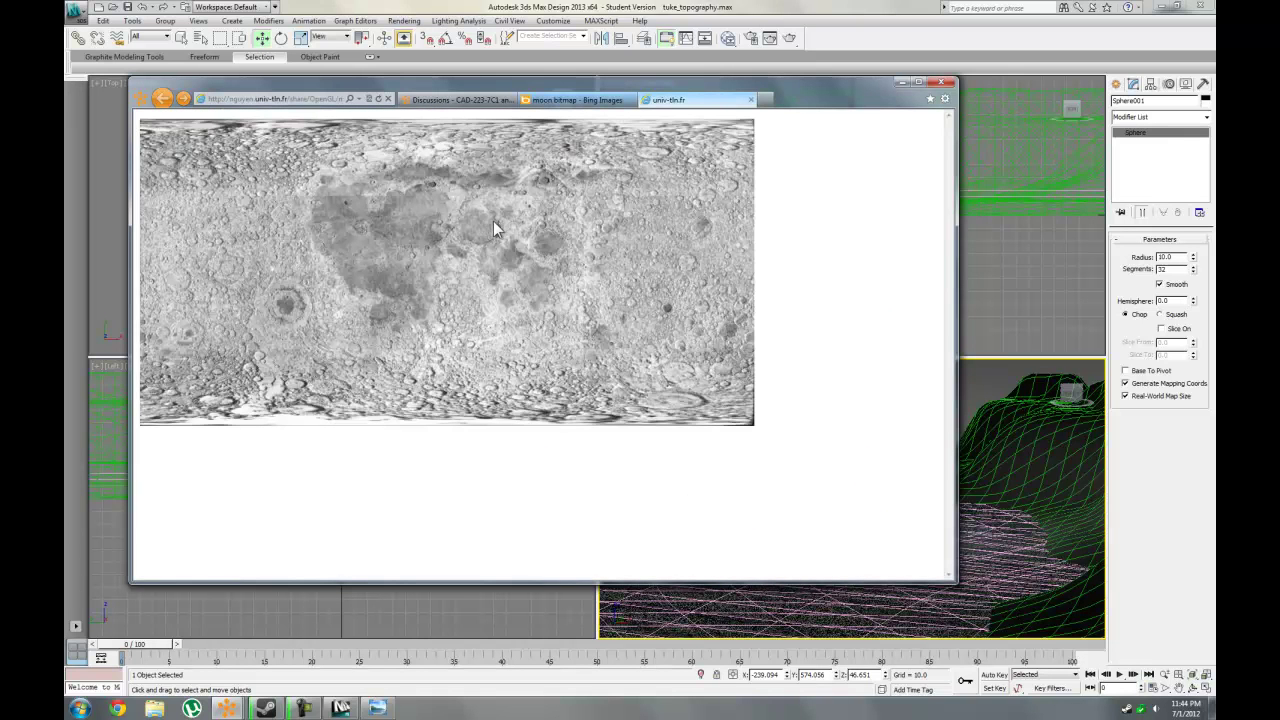
Save the full-size moon surface picture to the Pictures library and close the browser window.
right_click(406, 252)
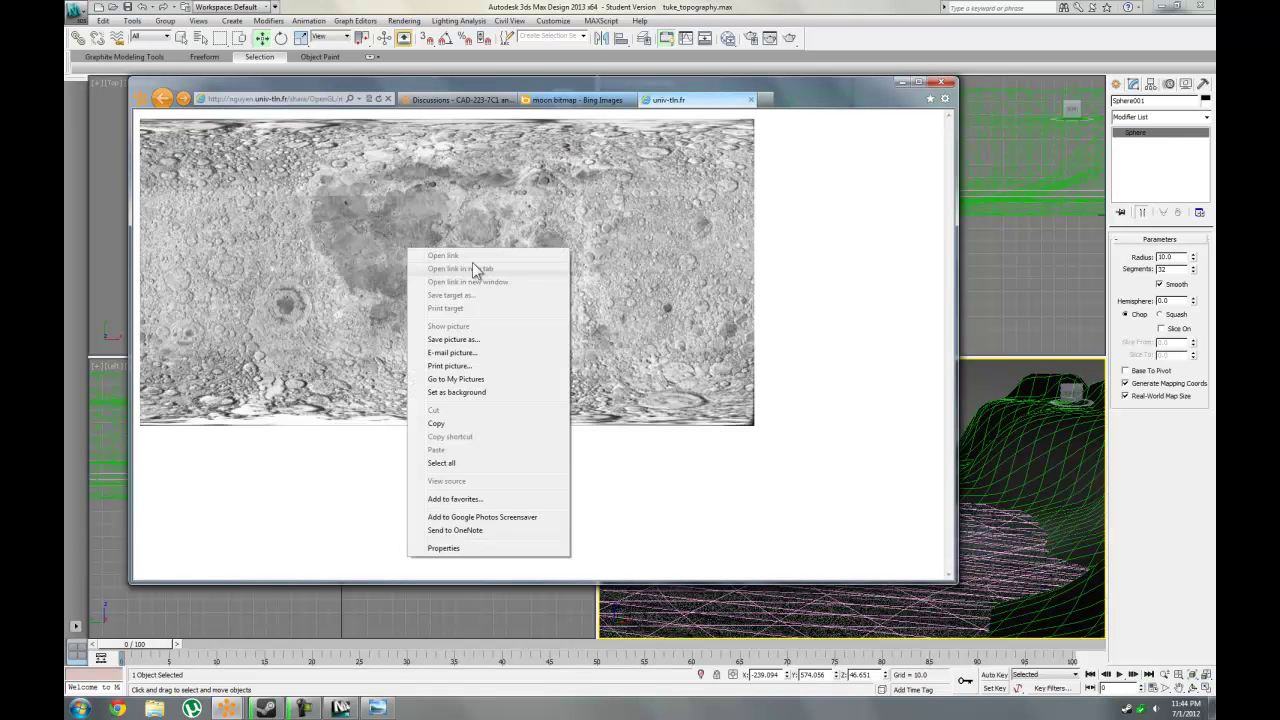
click(476, 341)
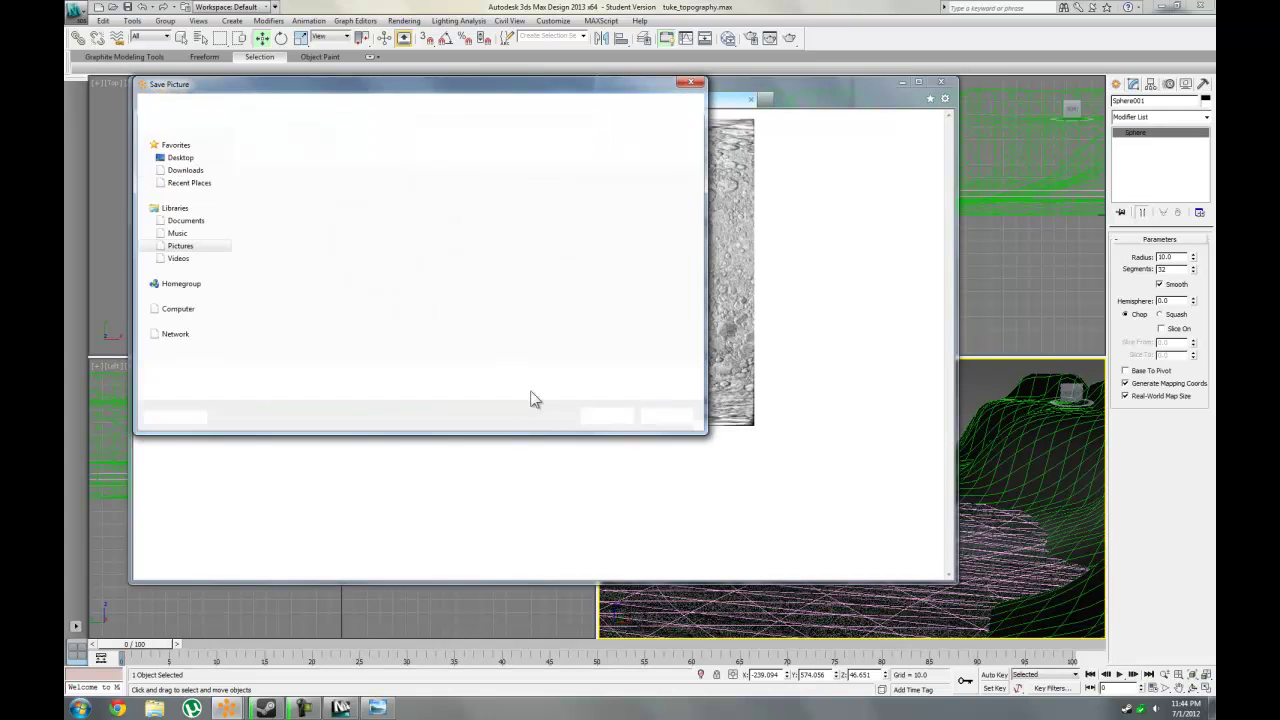
click(606, 415)
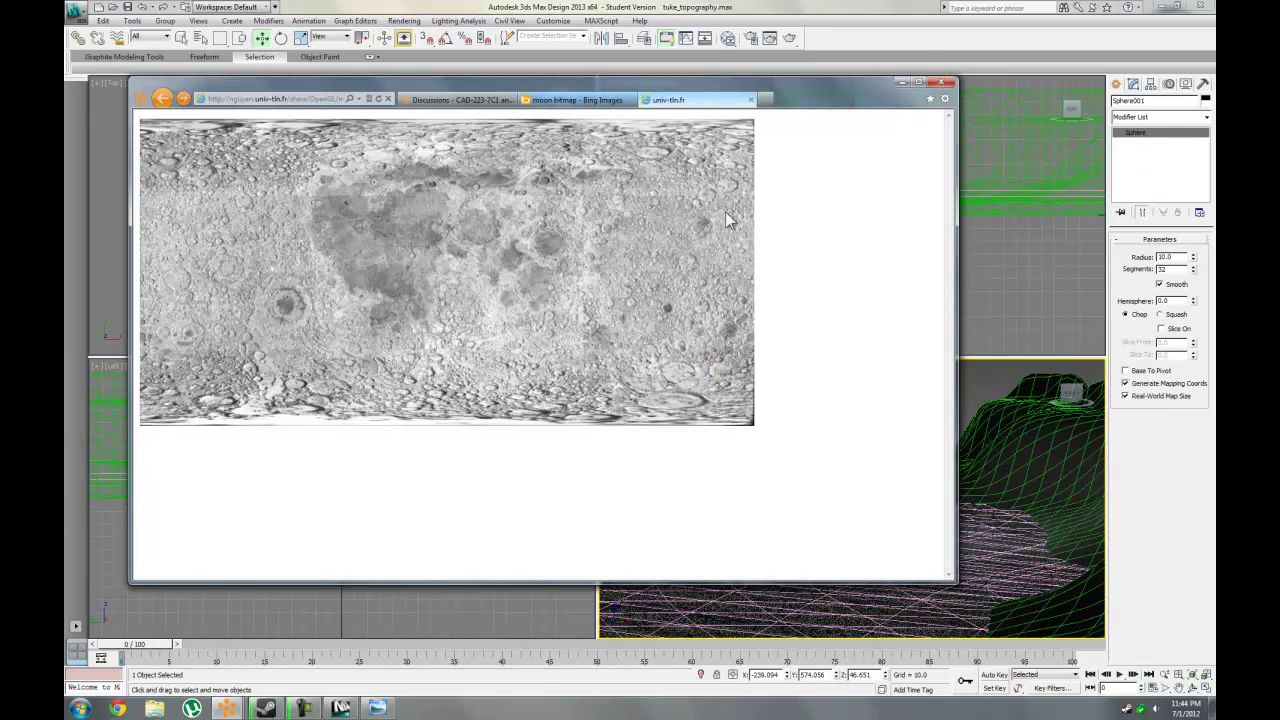
click(942, 85)
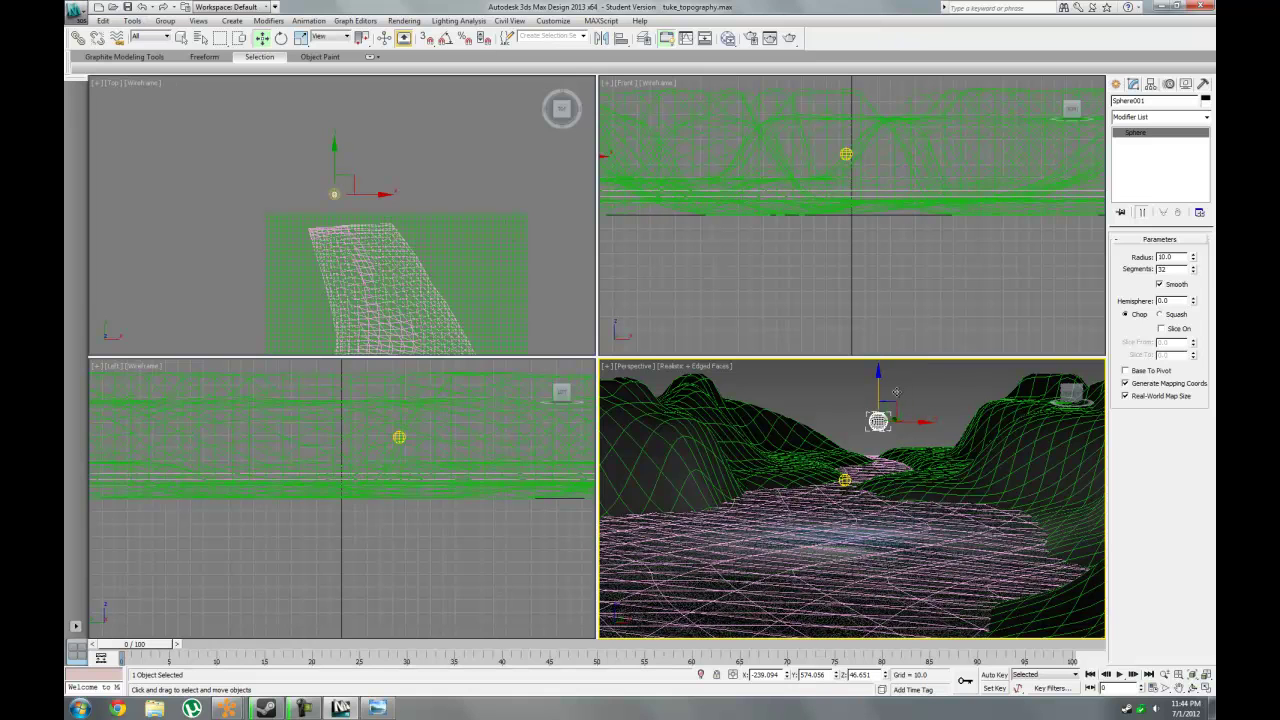
Open the Slate Material Editor and add a standard Bitmap map below the water material node.
key(m)
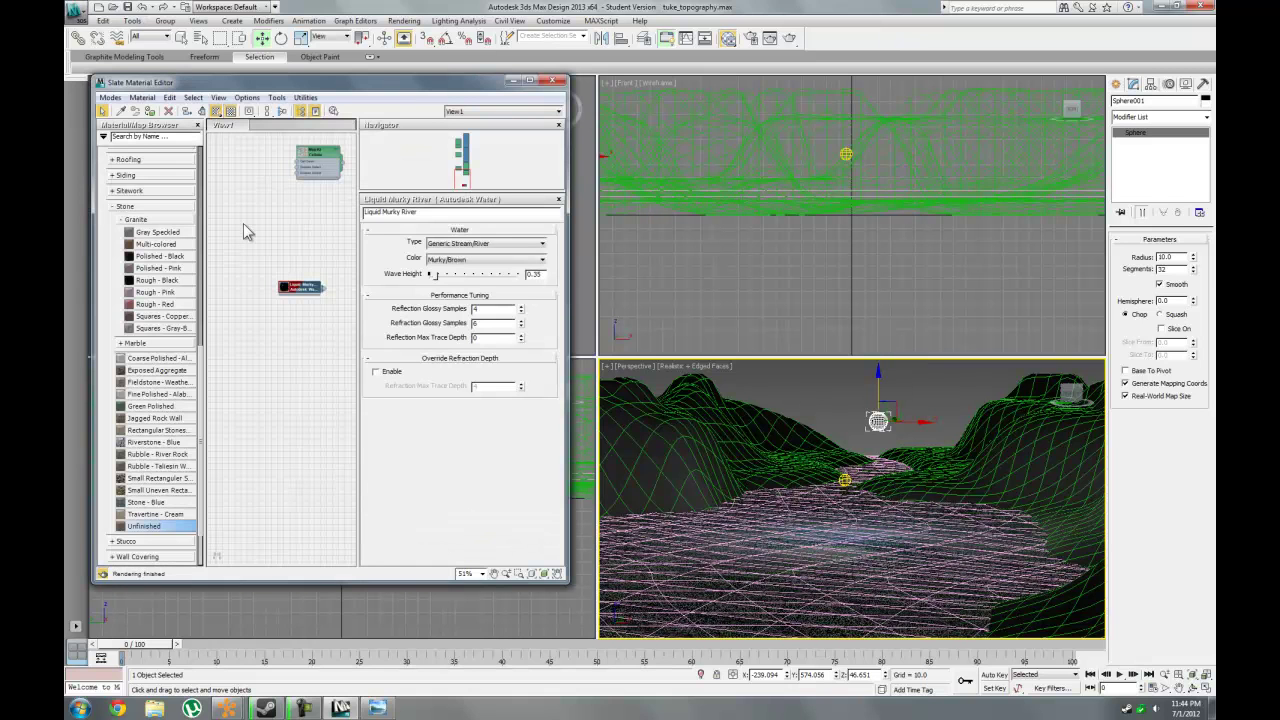
scroll(120, 212, up, 10)
click(128, 183)
click(130, 183)
click(150, 182)
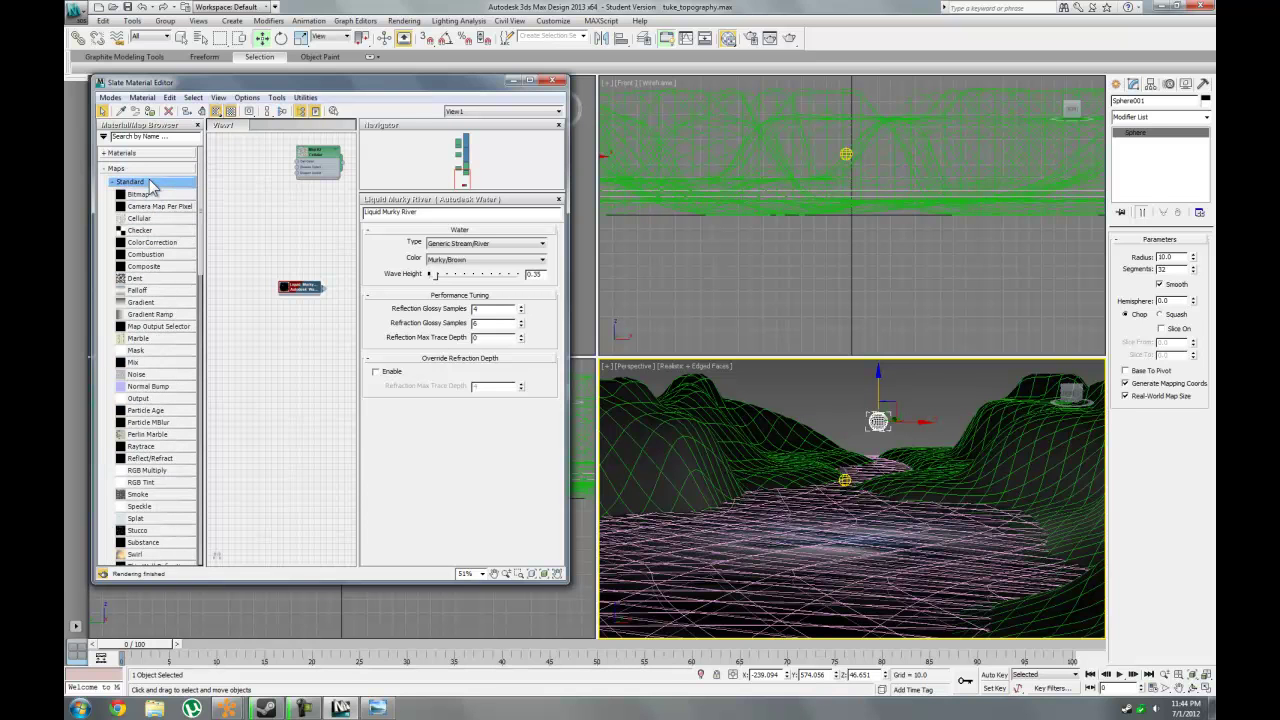
drag(140, 194, 285, 355)
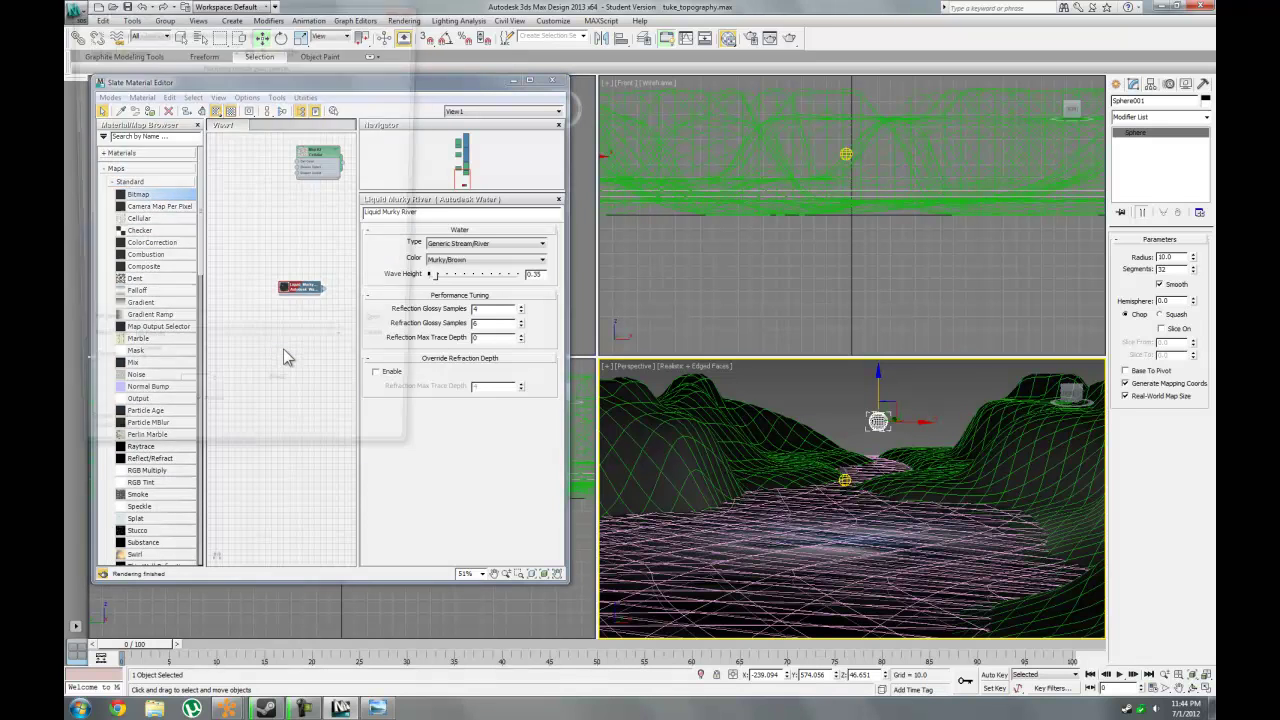
Load moon.bmp from the Pictures library as the image for the new Bitmap map.
click(232, 30)
click(228, 41)
click(212, 48)
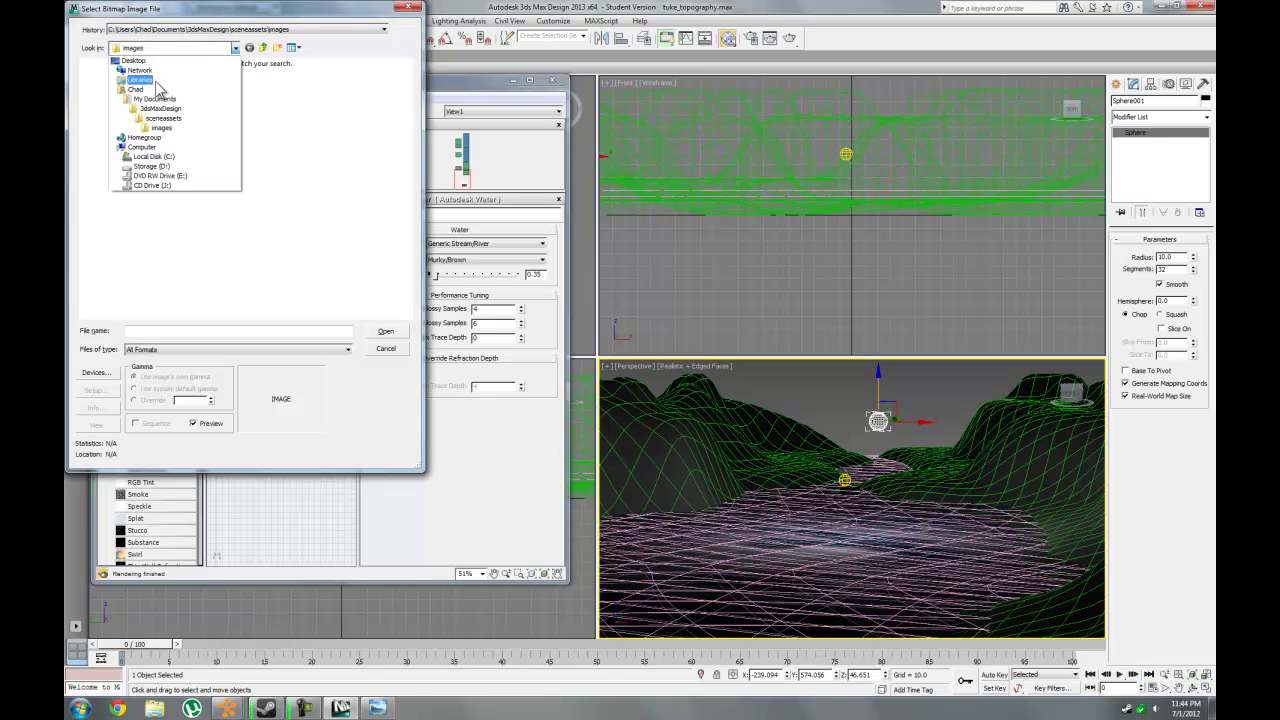
click(150, 80)
double_click(125, 104)
scroll(284, 280, down, 5)
double_click(112, 282)
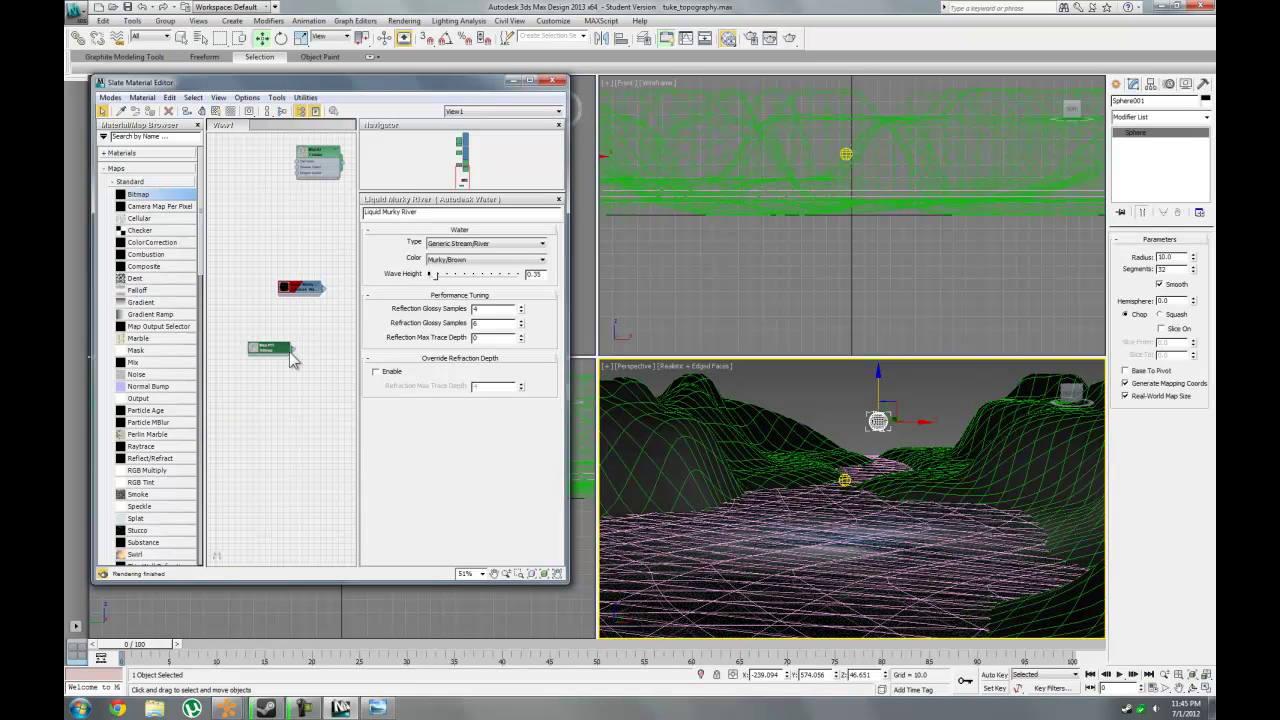
Try to assign the moon.bmp map directly to the selected sphere.
drag(294, 349, 877, 421)
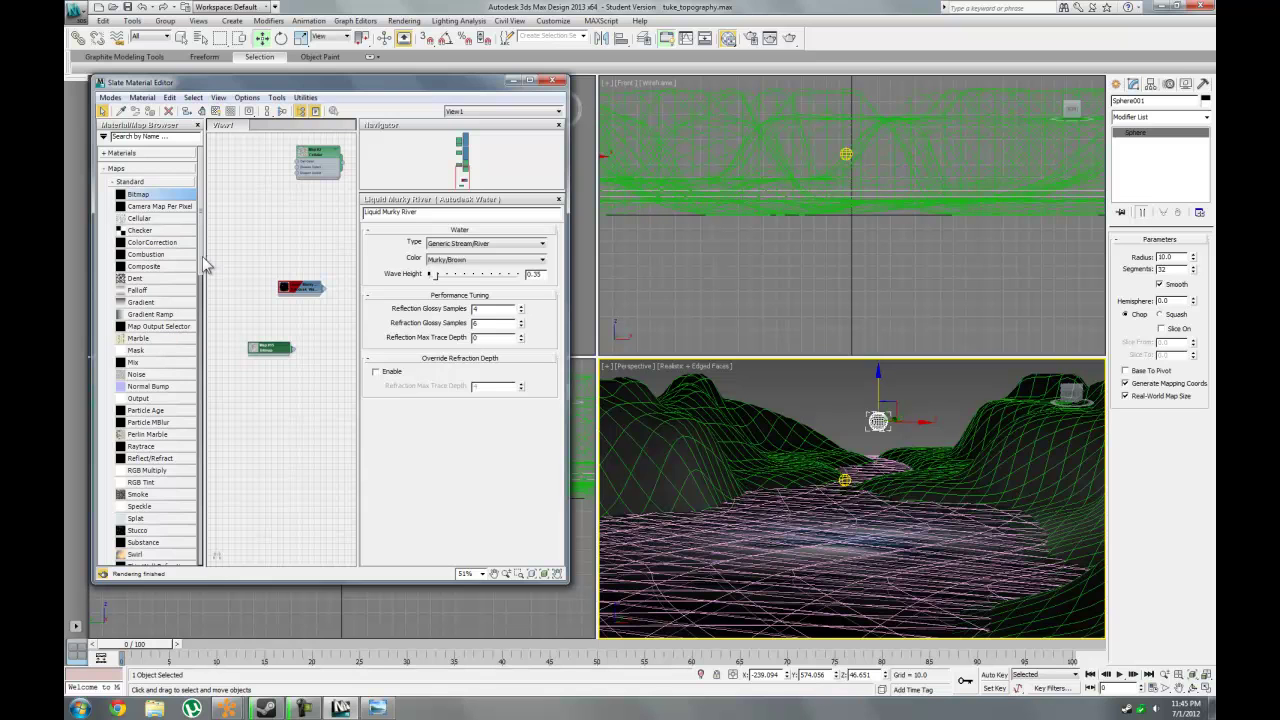
scroll(202, 268, down, 4)
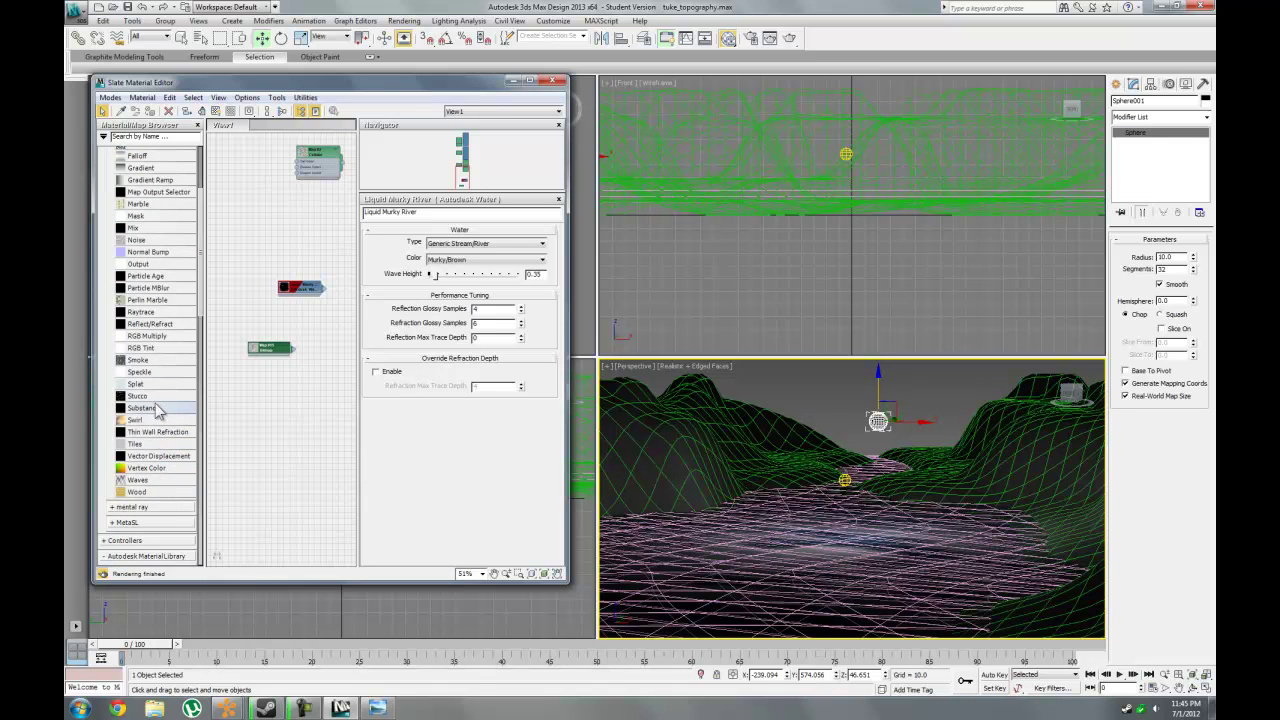
scroll(207, 325, up, 3)
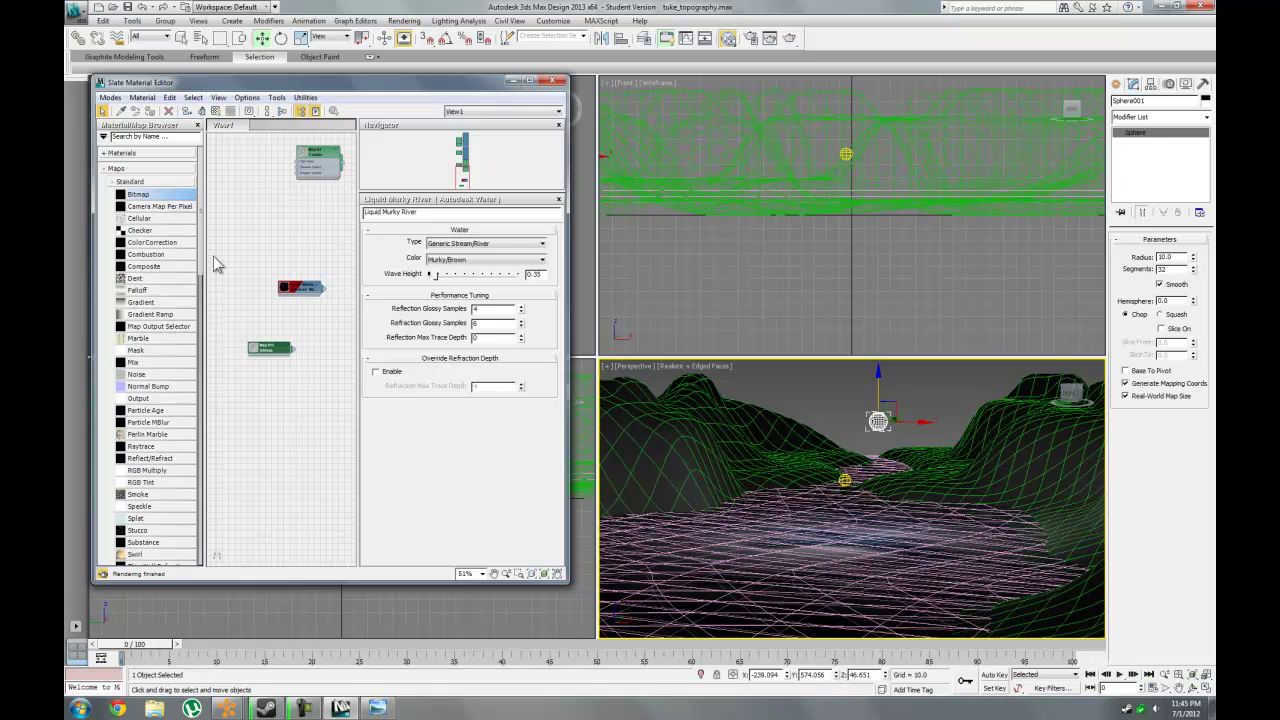
Add a Standard material below the moon bitmap node and show its parameters.
scroll(210, 272, down, 3)
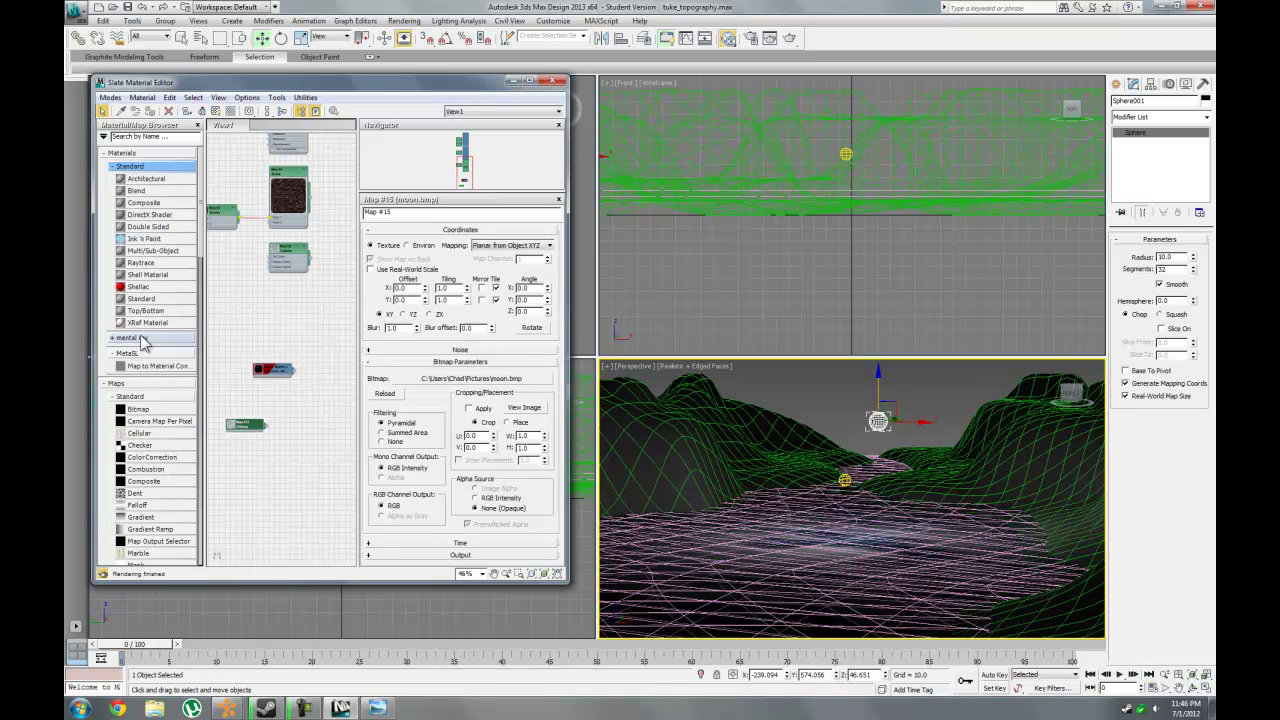
drag(142, 299, 305, 460)
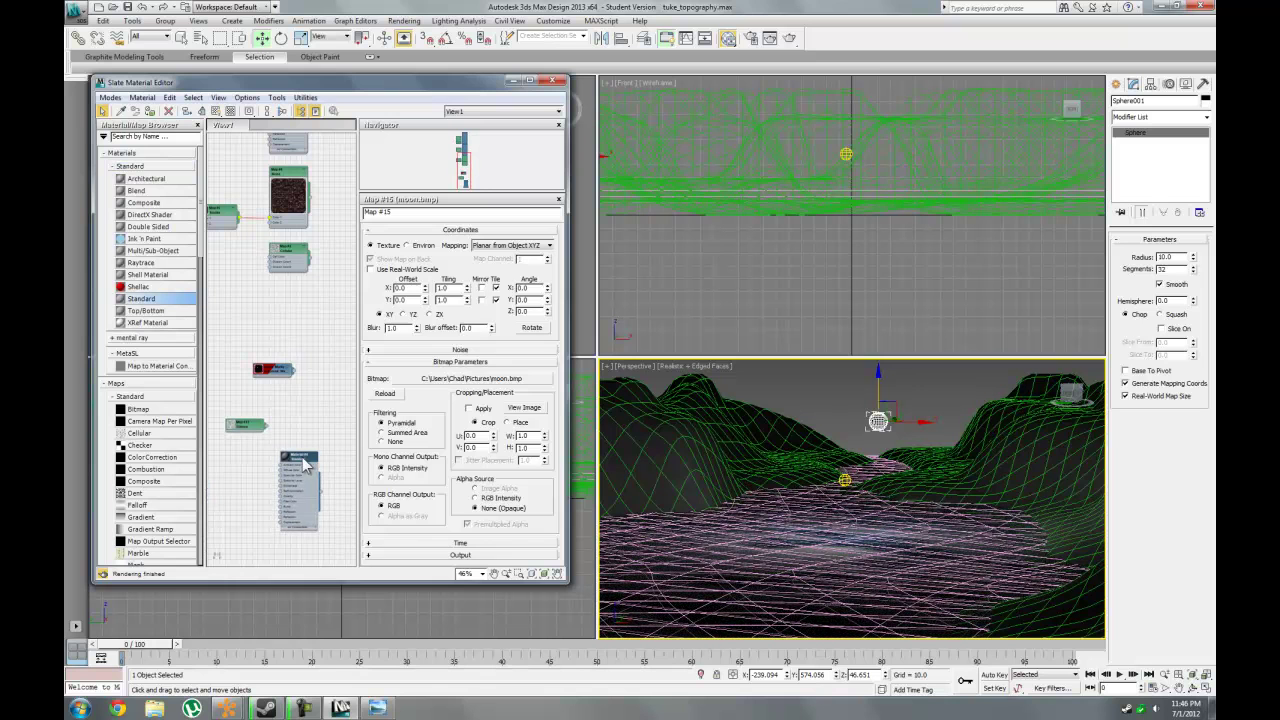
double_click(305, 462)
Assign a Bitmap map using moon.bmp to the Standard material's diffuse channel.
click(448, 314)
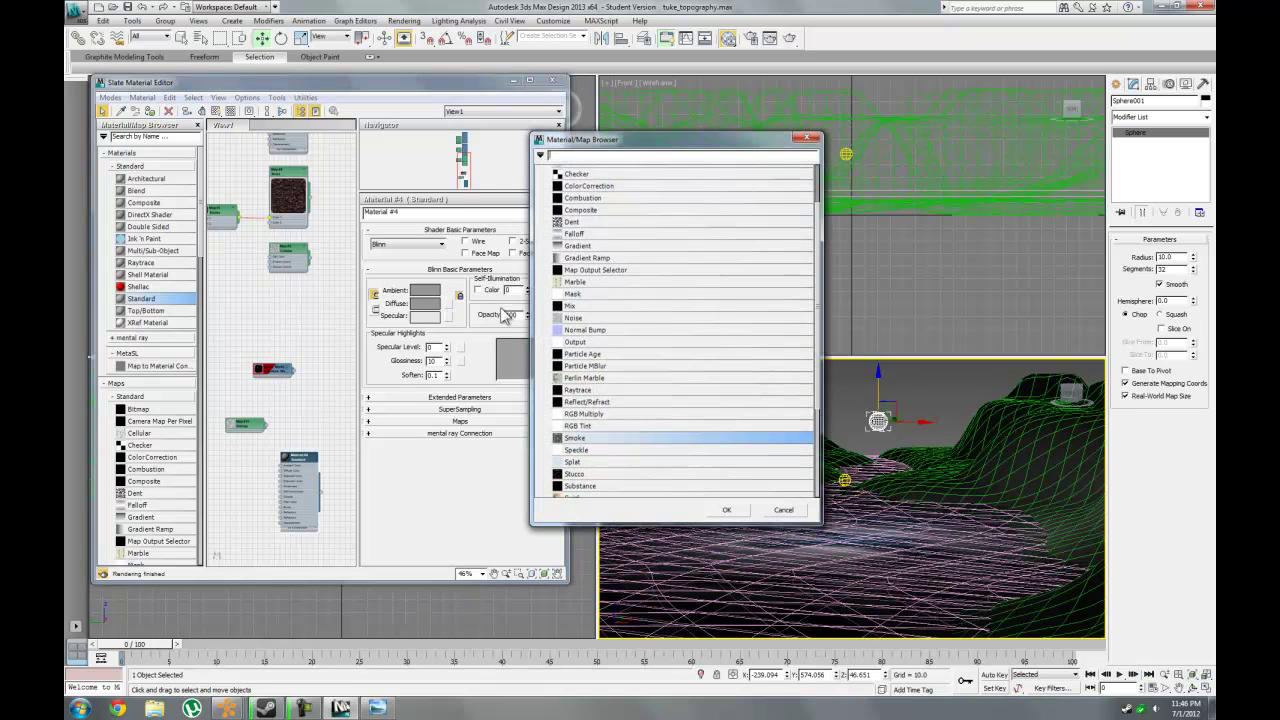
scroll(588, 200, up, 5)
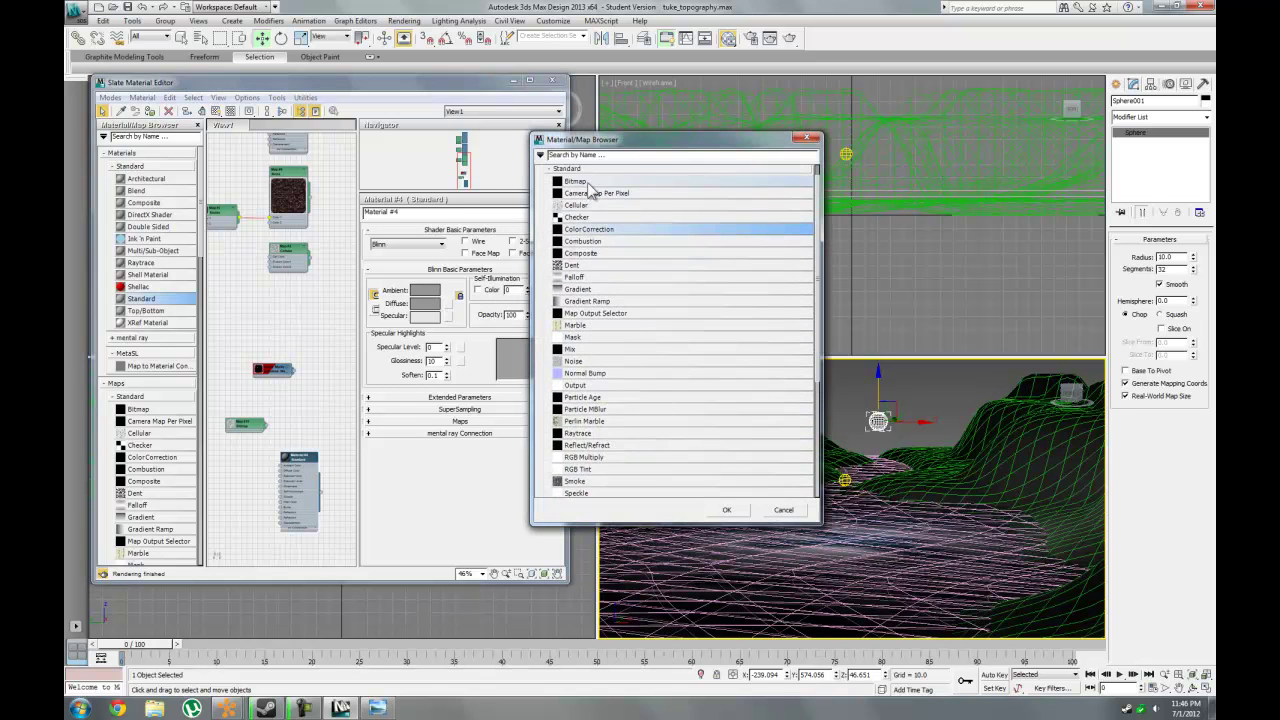
double_click(587, 182)
click(318, 274)
scroll(318, 274, down, 1)
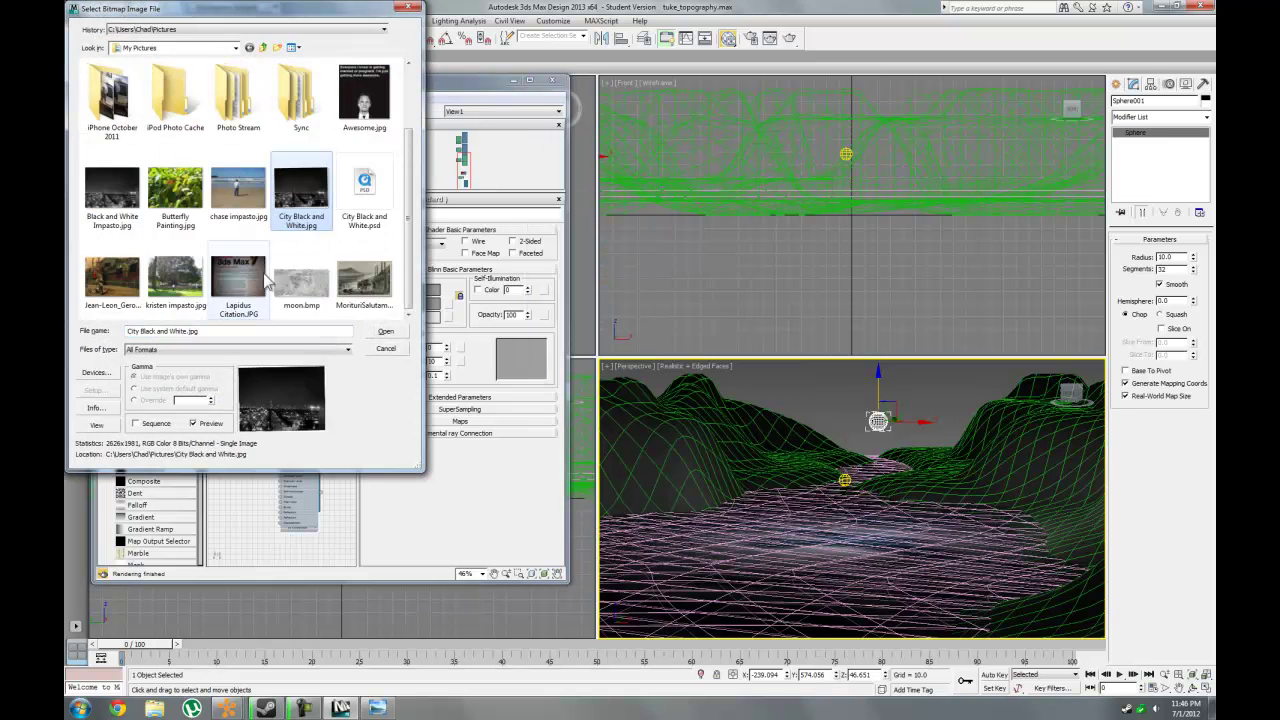
double_click(319, 272)
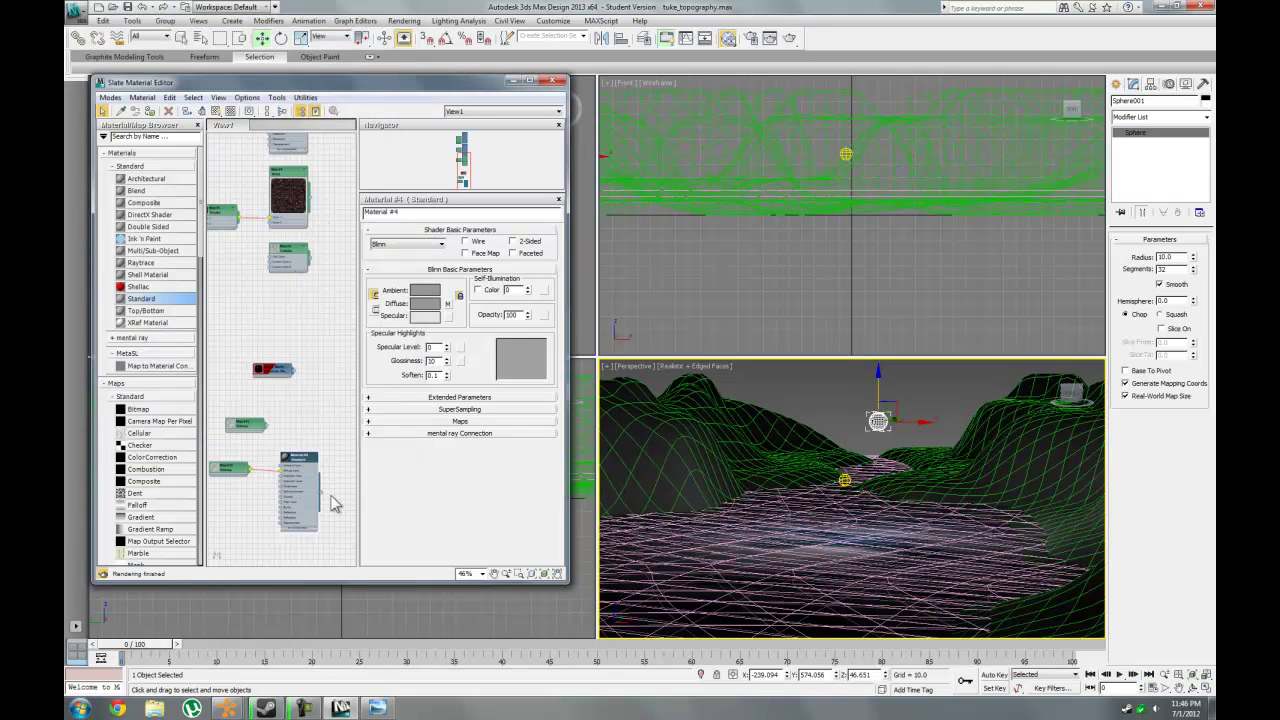
Apply the moon material to the sphere and start a test render of the Perspective view, cancelling it early.
mouse_move(321, 491)
mouse_down()
mouse_move(800, 472)
mouse_move(868, 414)
mouse_move(877, 422)
mouse_up()
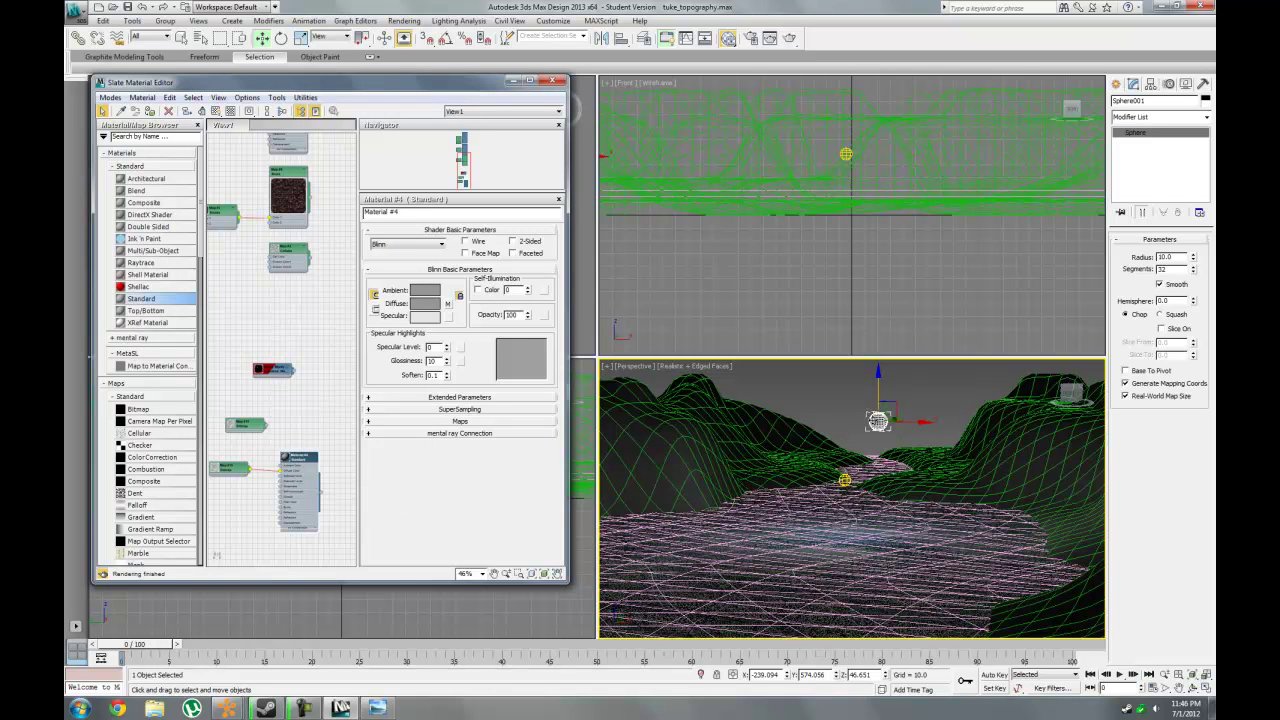
click(777, 379)
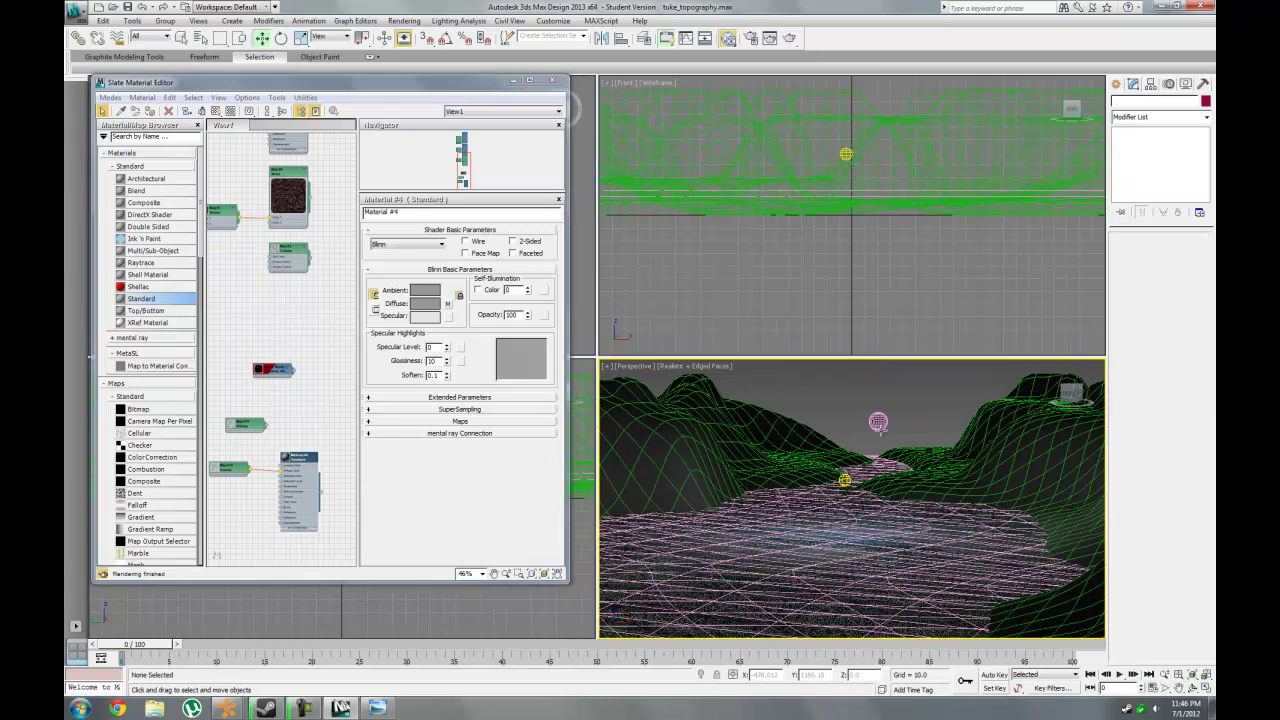
key(shift+q)
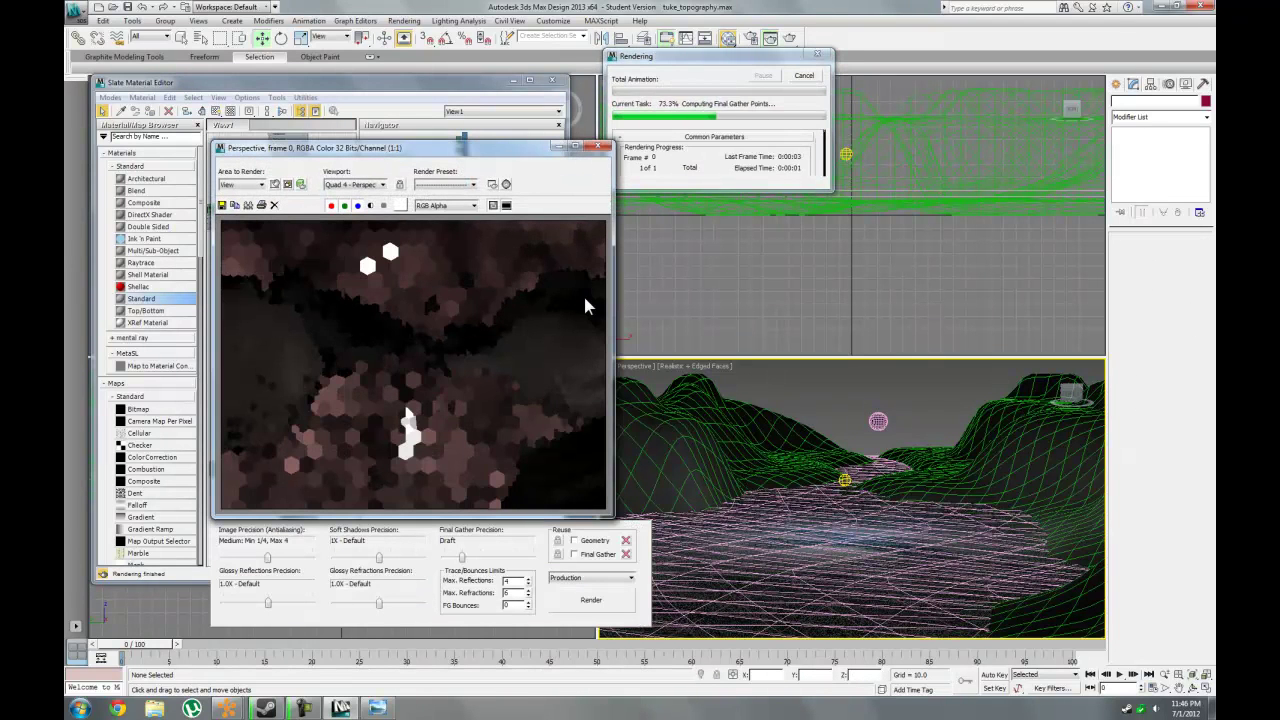
click(799, 79)
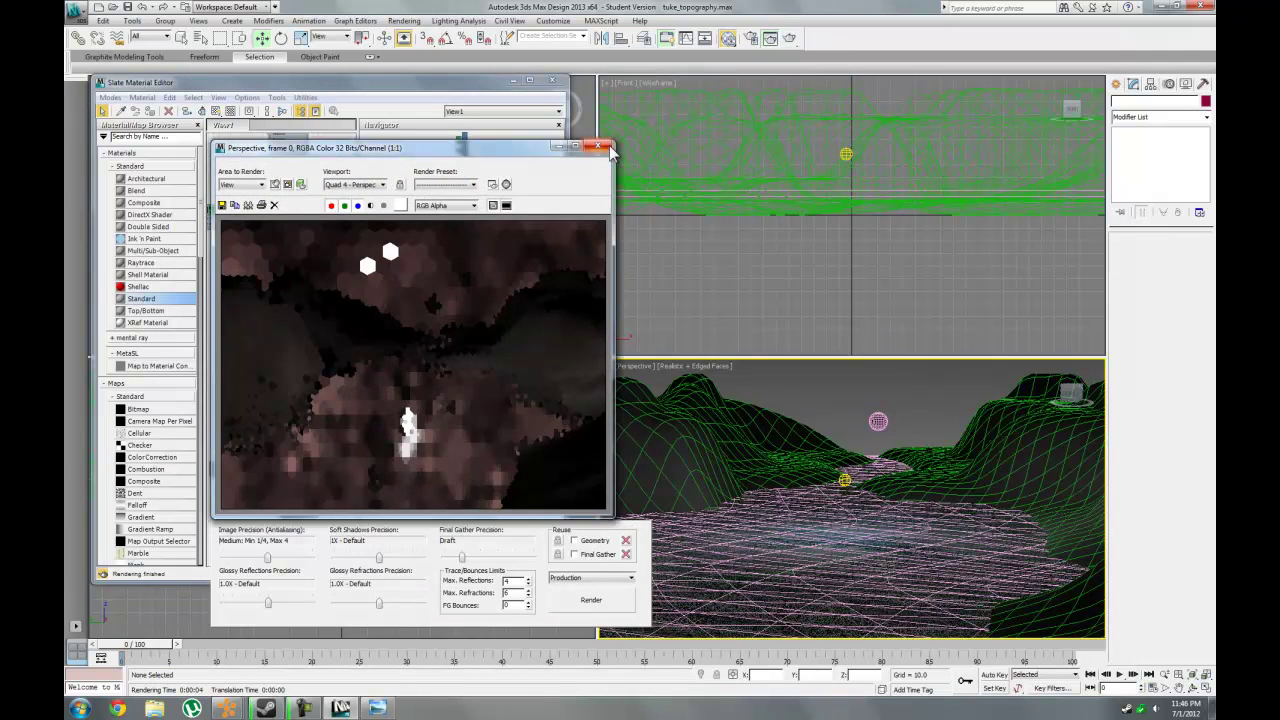
click(599, 147)
In the sphere's object properties, set Rendering Control to By Object and turn off Receive Shadows and Cast Shadows.
click(880, 420)
right_click(880, 420)
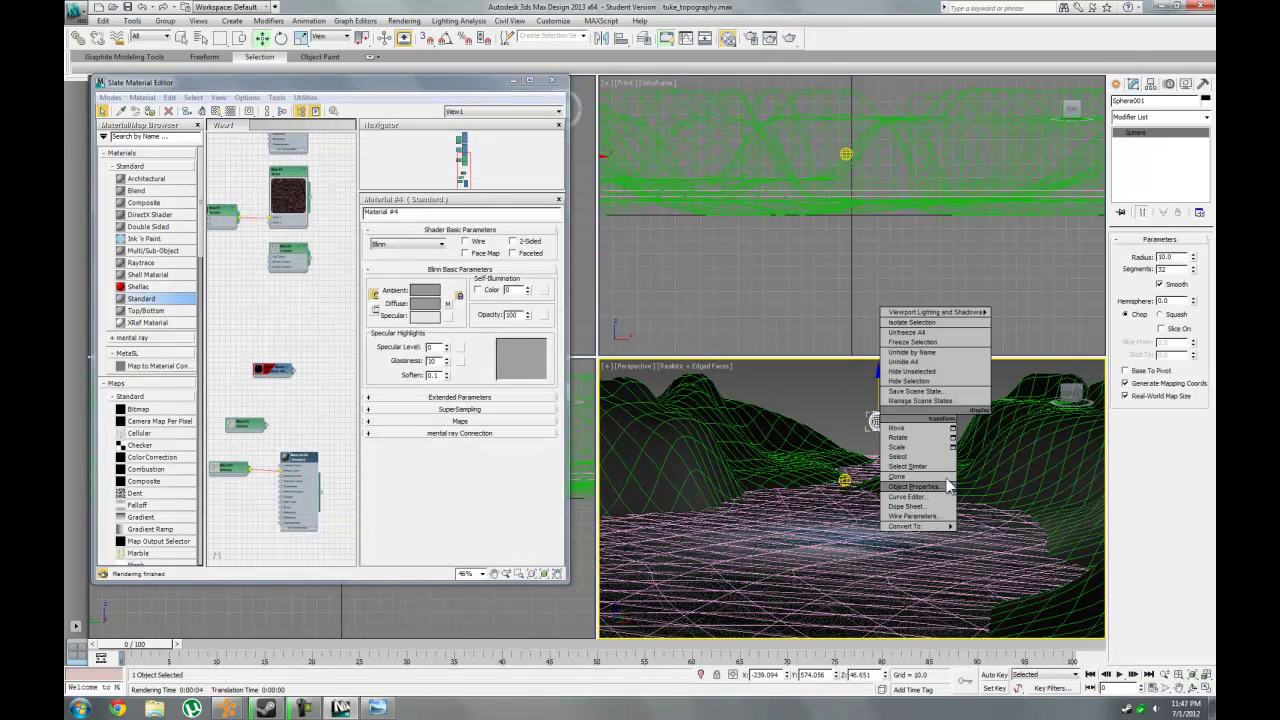
click(934, 486)
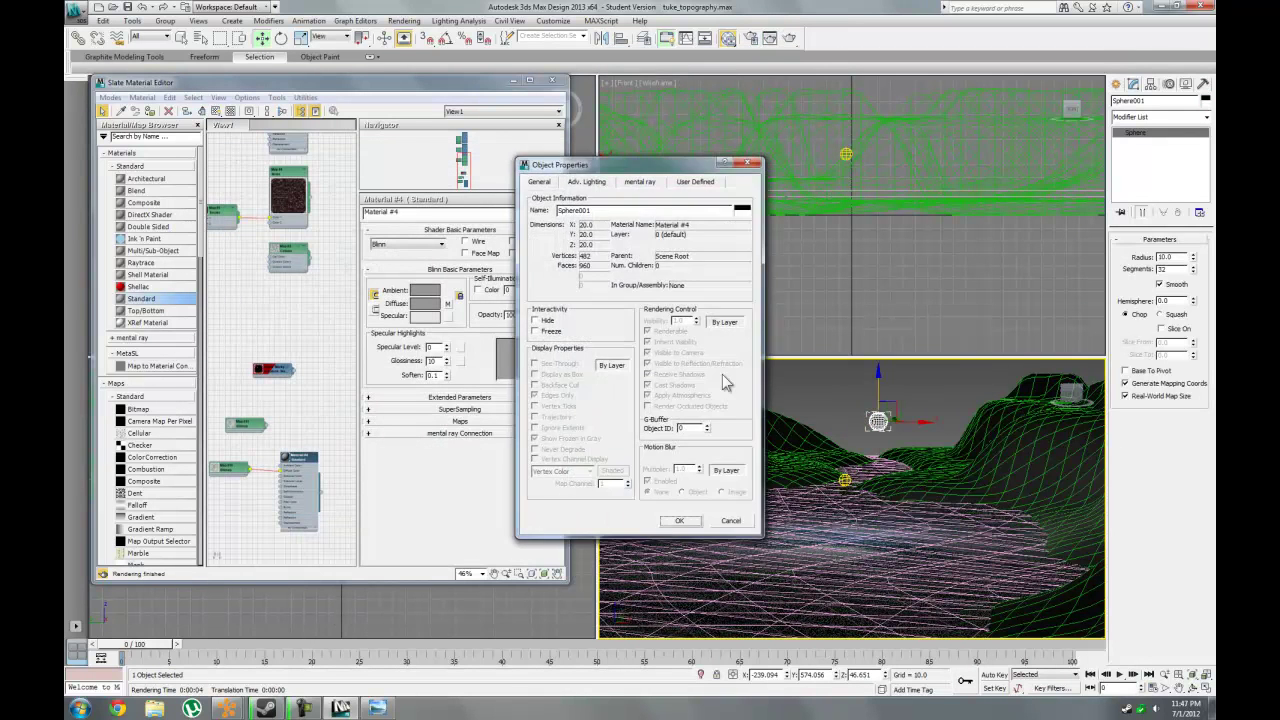
drag(650, 166, 516, 166)
click(456, 182)
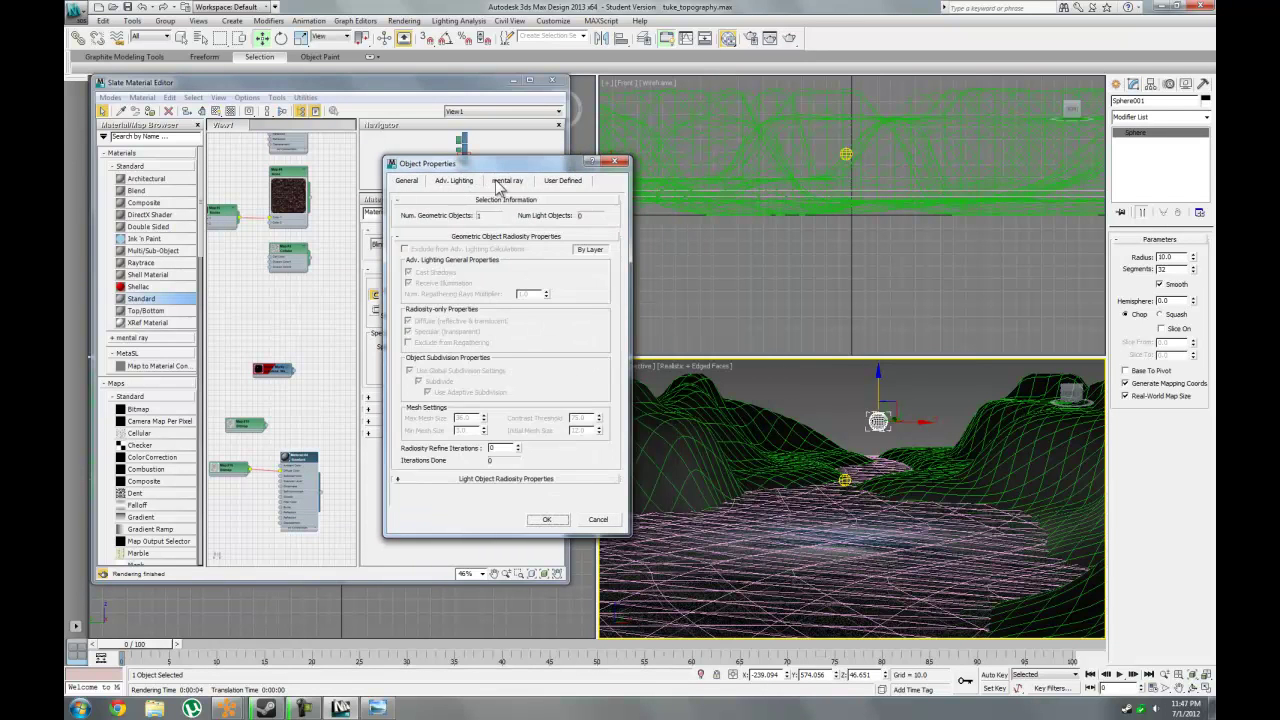
click(500, 182)
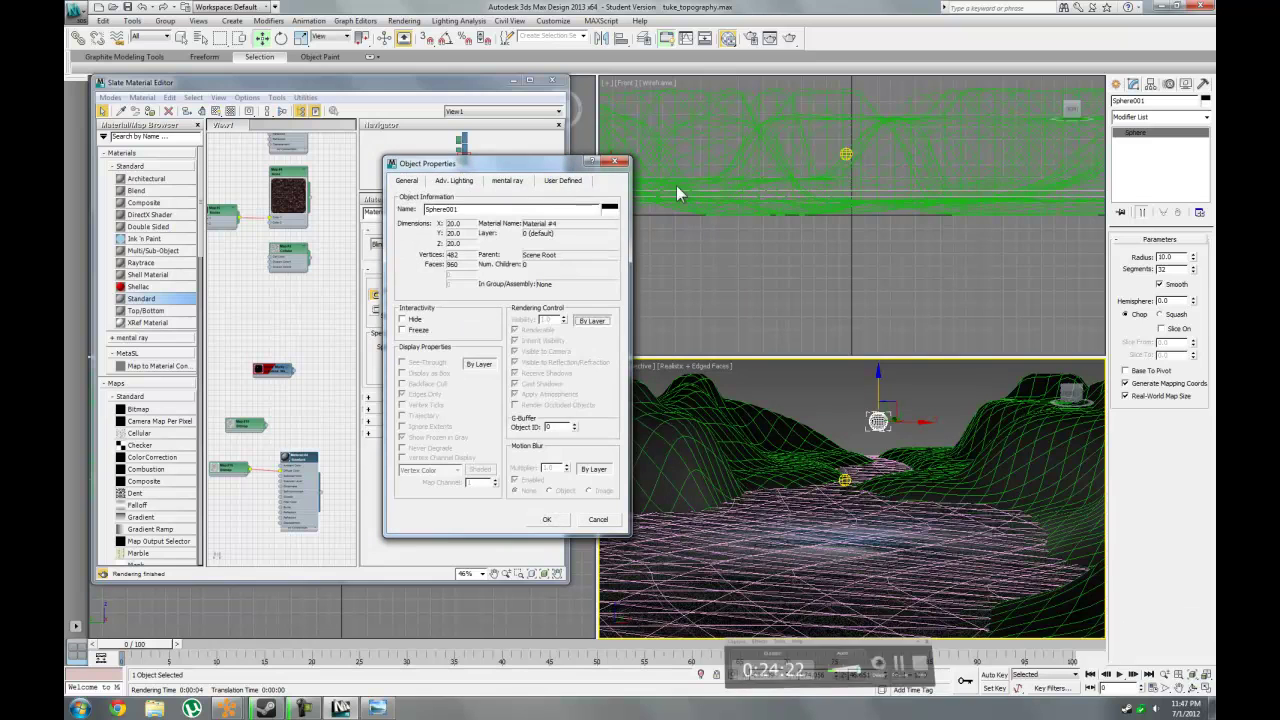
click(592, 321)
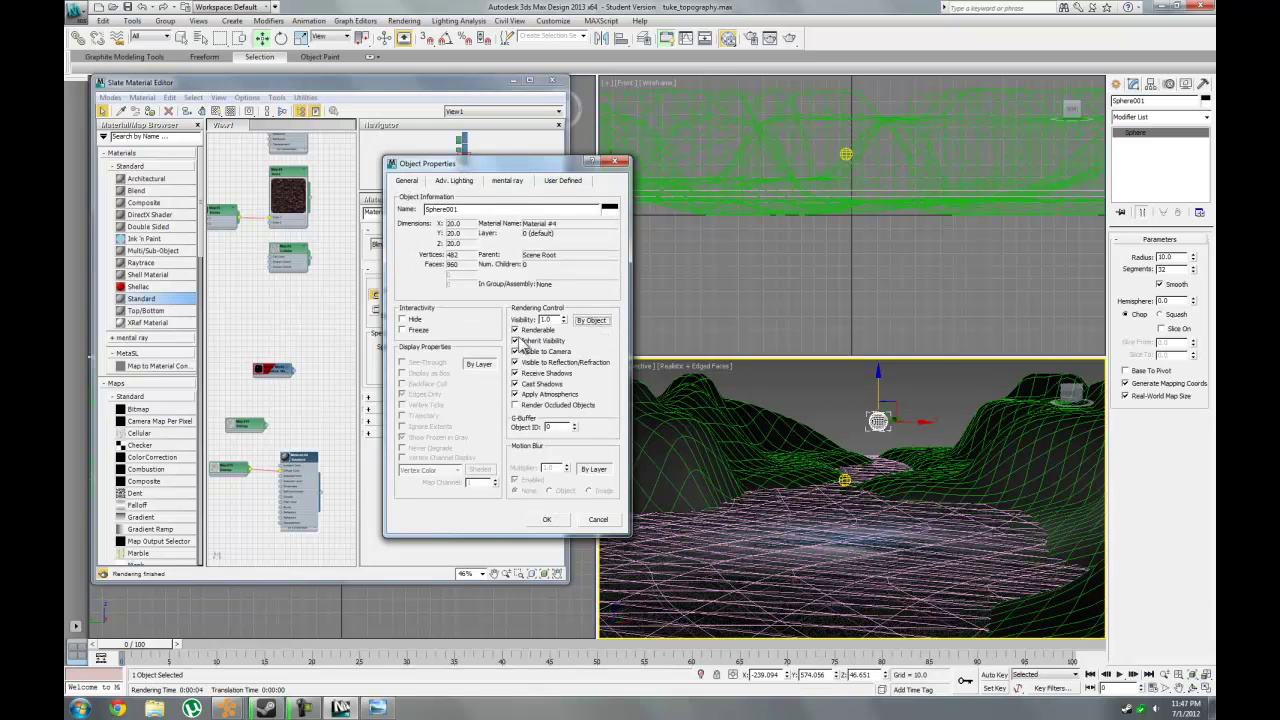
click(516, 384)
click(515, 373)
click(516, 385)
click(549, 520)
Deselect the sphere and render the Perspective view to check the moon, then minimize the rendered frame.
click(832, 395)
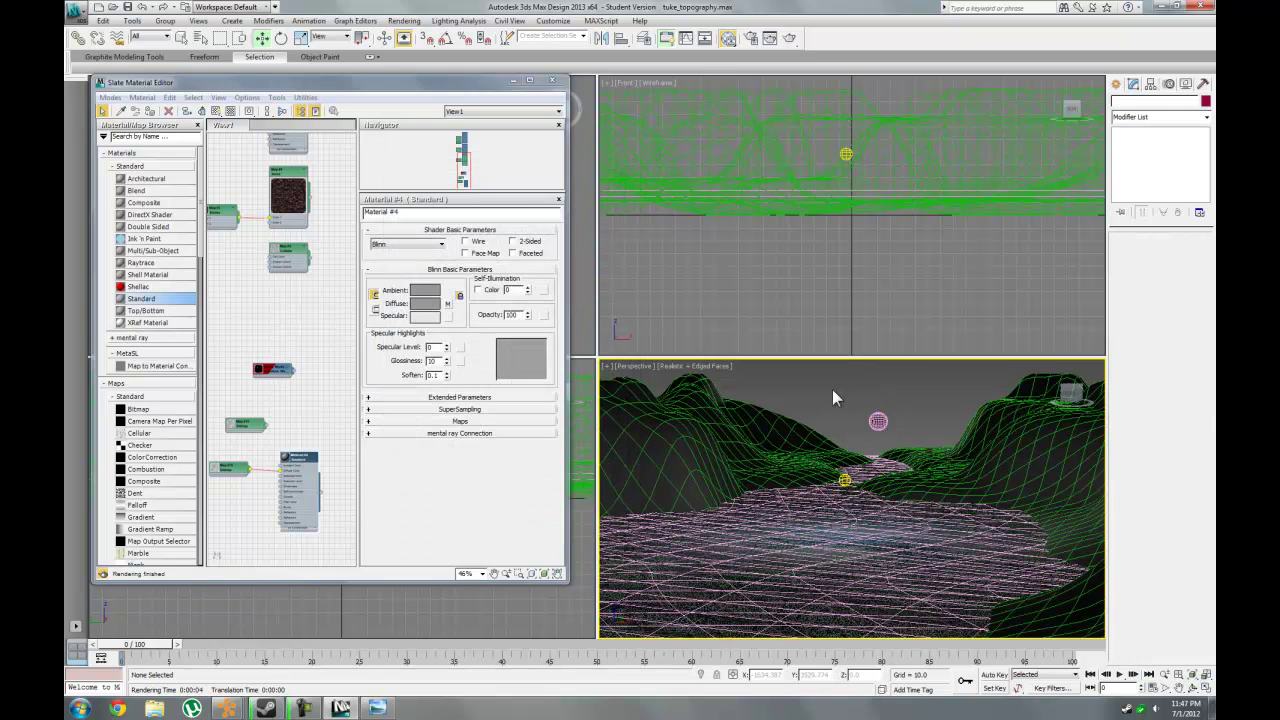
key(shift+q)
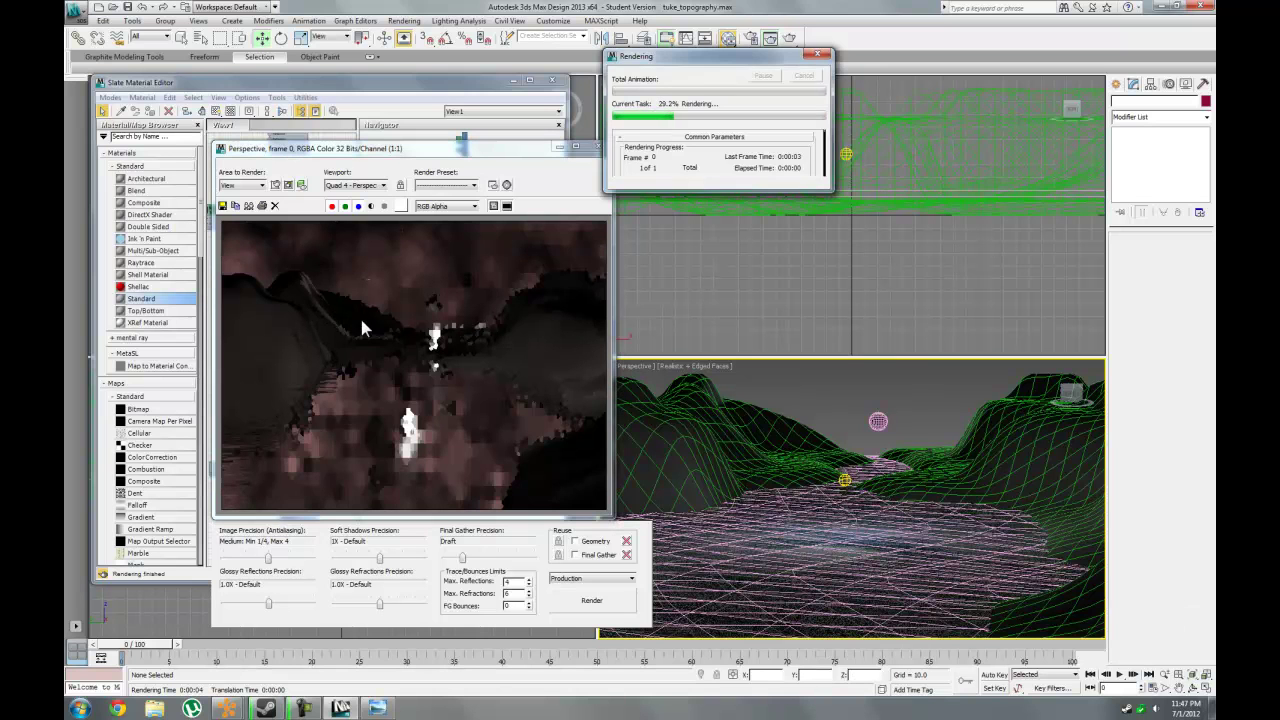
click(561, 147)
Set the moon material's self-illumination to 60 and render the Perspective view.
drag(527, 290, 529, 240)
text(60)
key(Return)
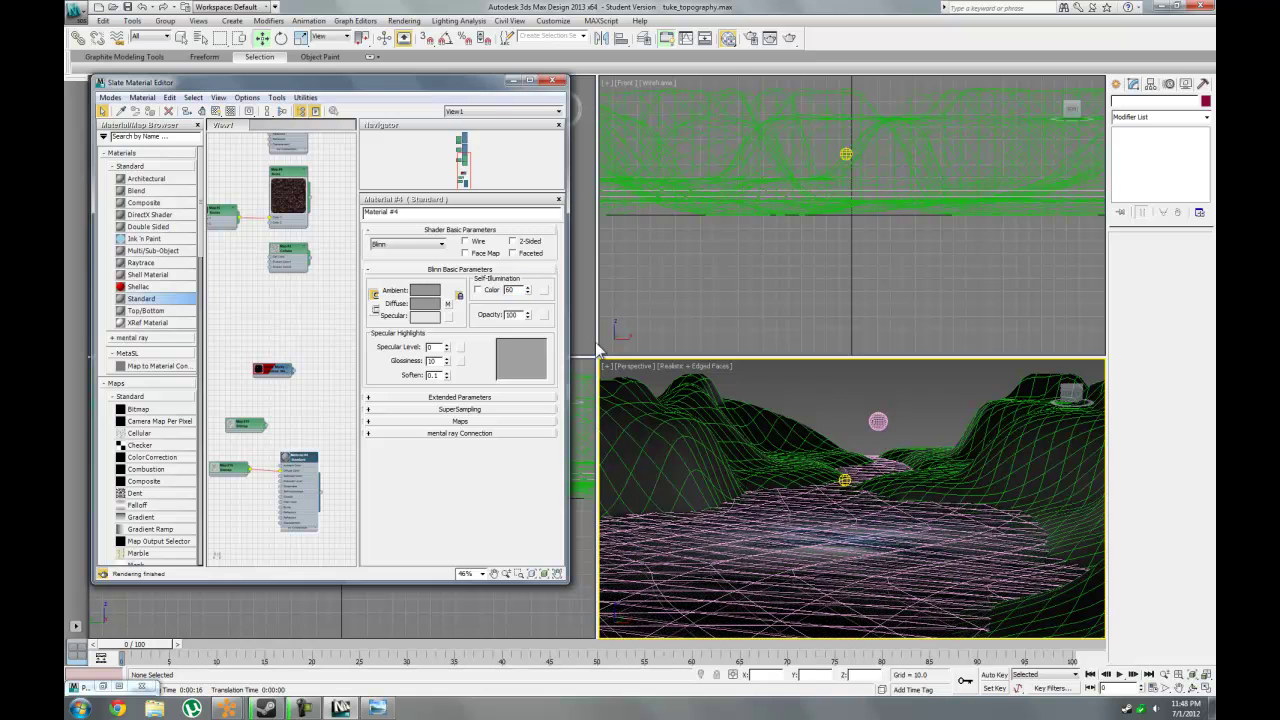
key(shift+q)
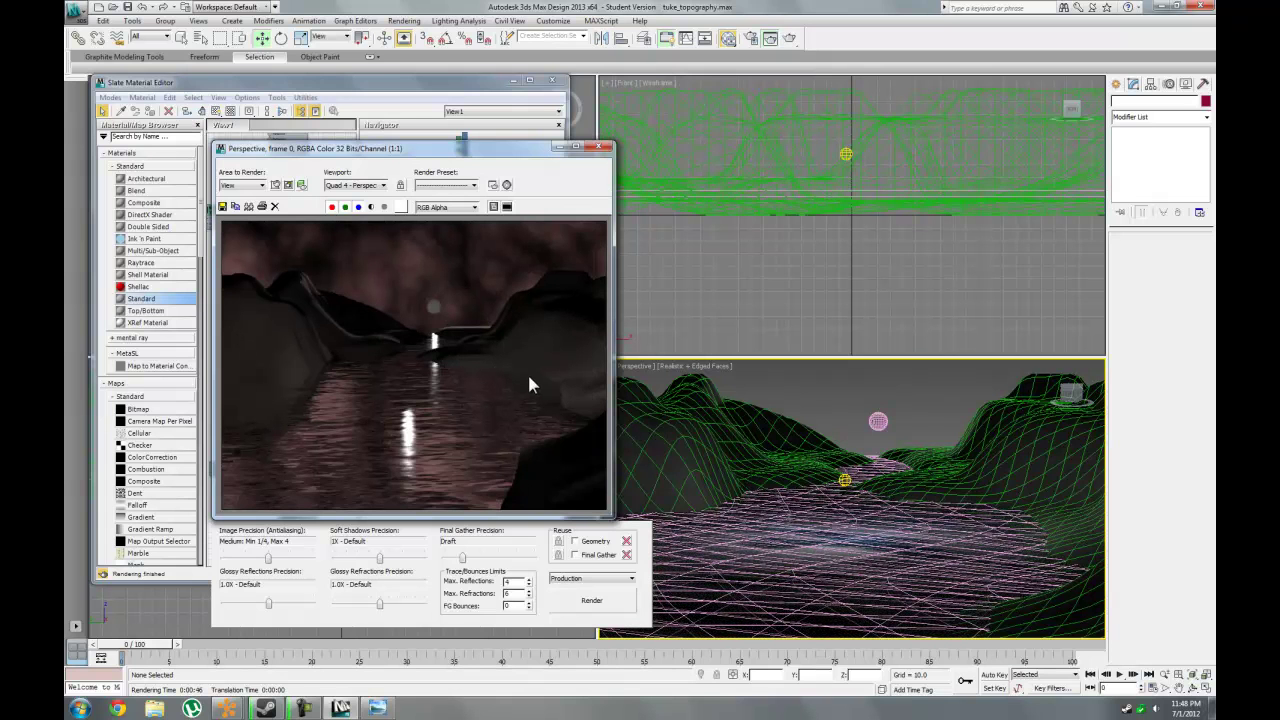
Set the moon material's self-illumination to 100 and raise the near photometric light to a Z height of about 131.
click(844, 480)
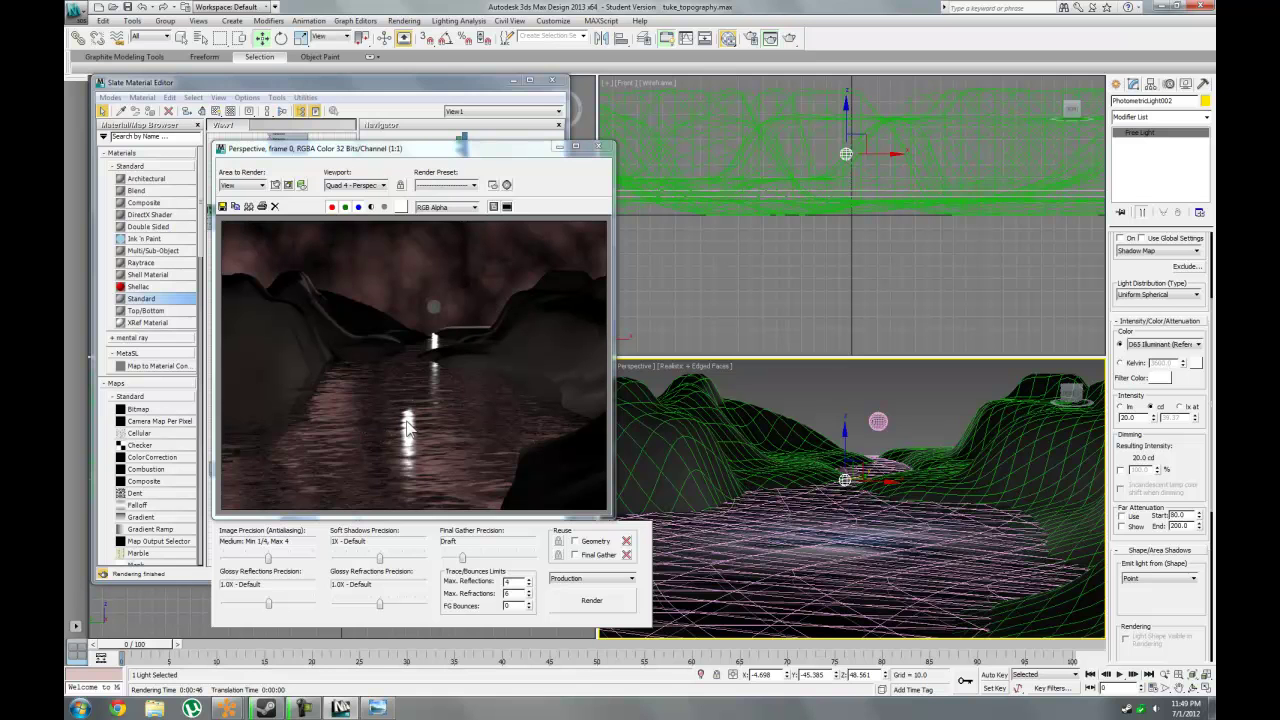
click(598, 147)
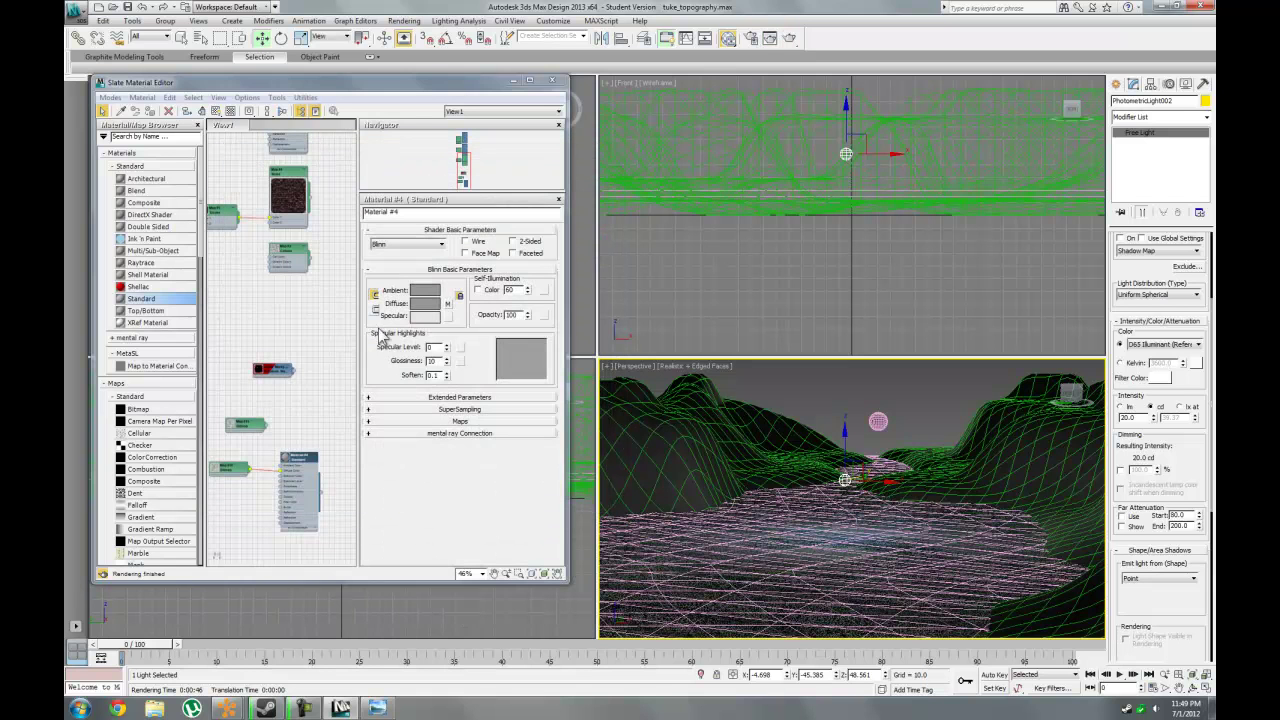
drag(528, 289, 541, 166)
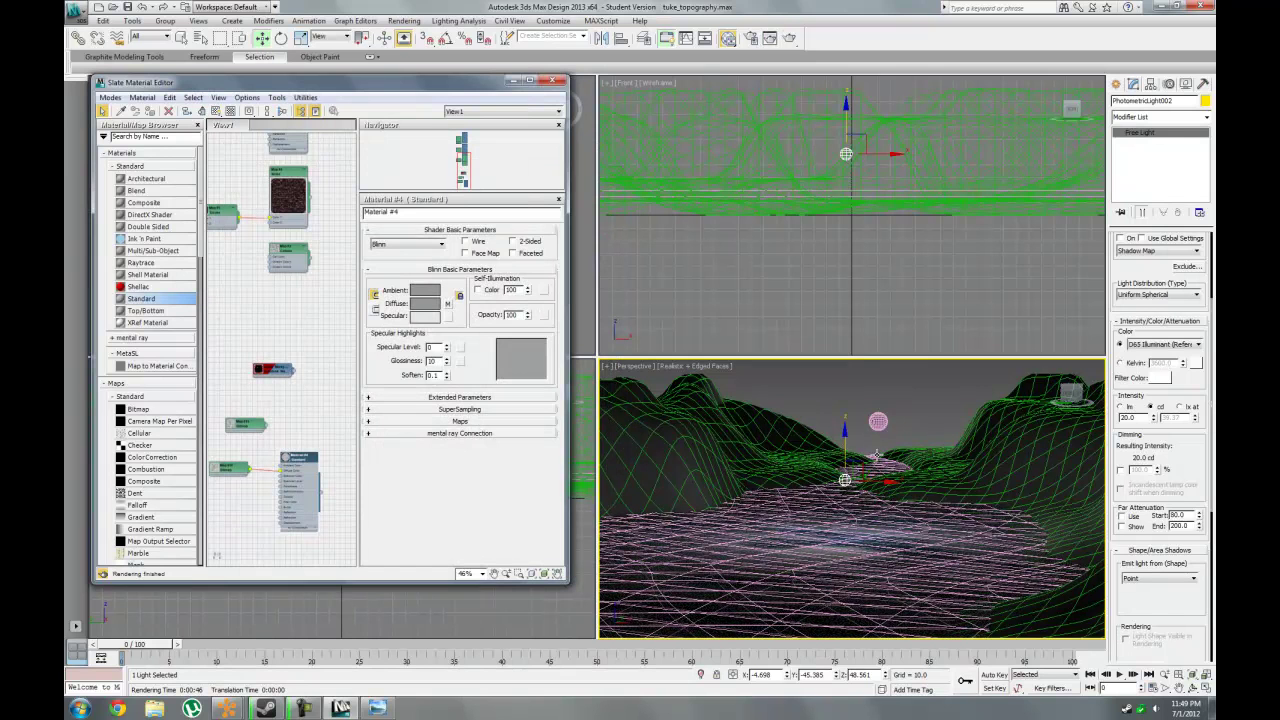
drag(834, 348, 855, 317)
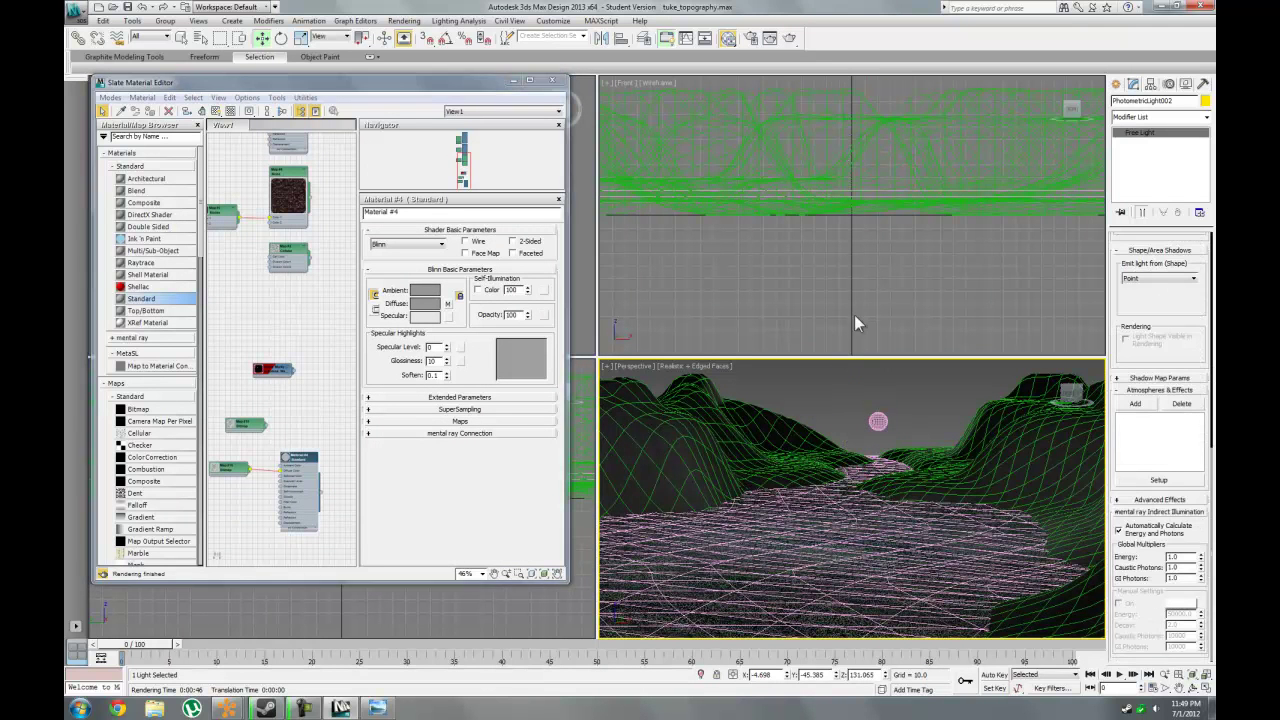
Check the raised light and brighter moon in a partial Perspective render, then stop it and close the rendered frame.
click(933, 421)
key(shift+q)
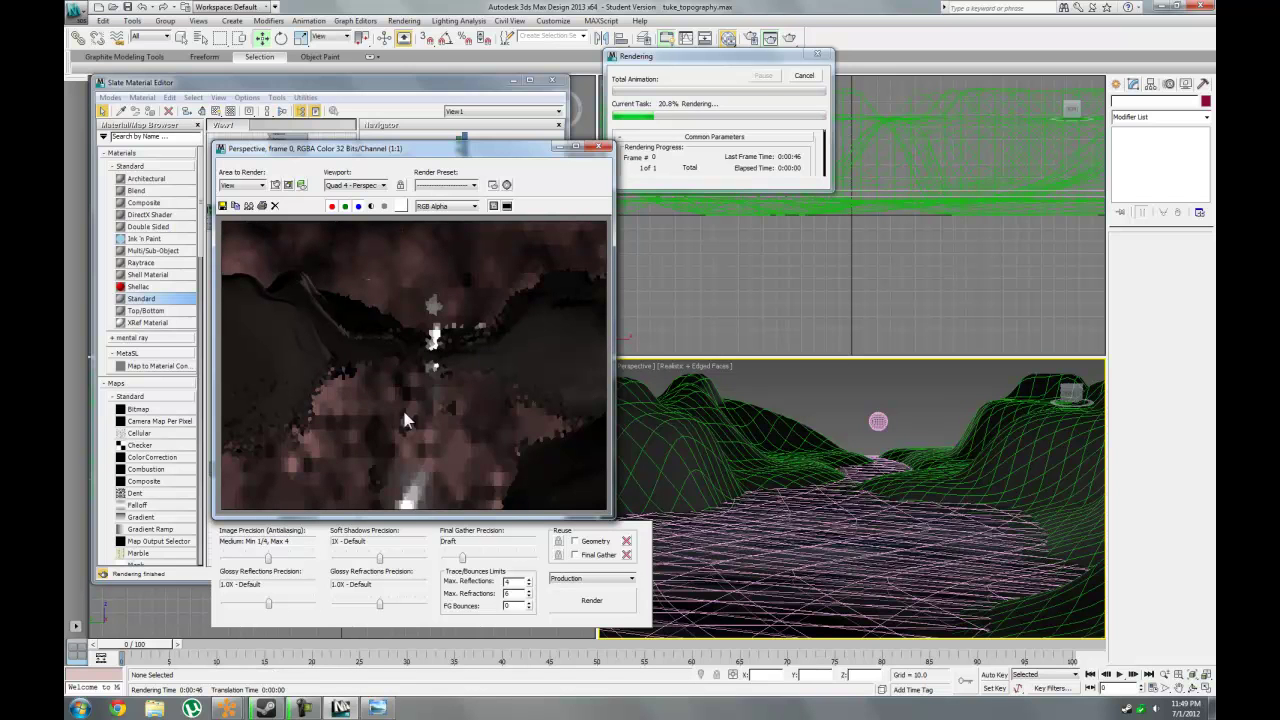
click(804, 75)
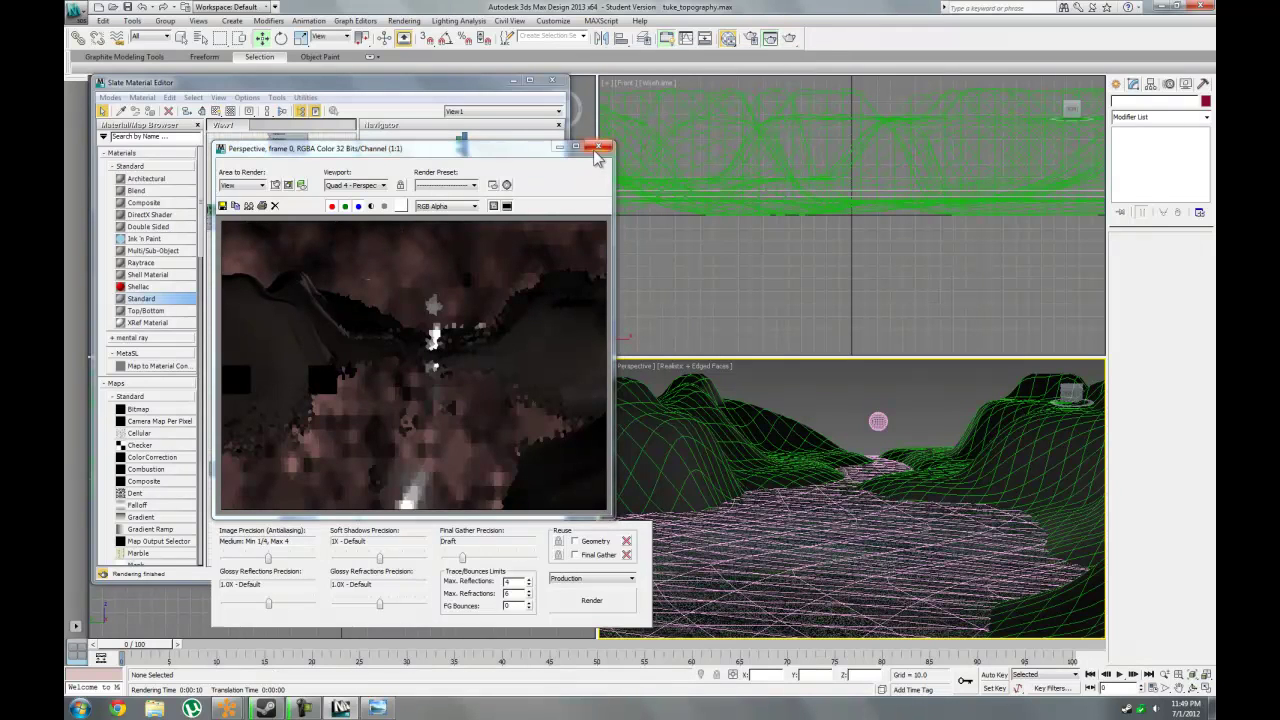
click(596, 148)
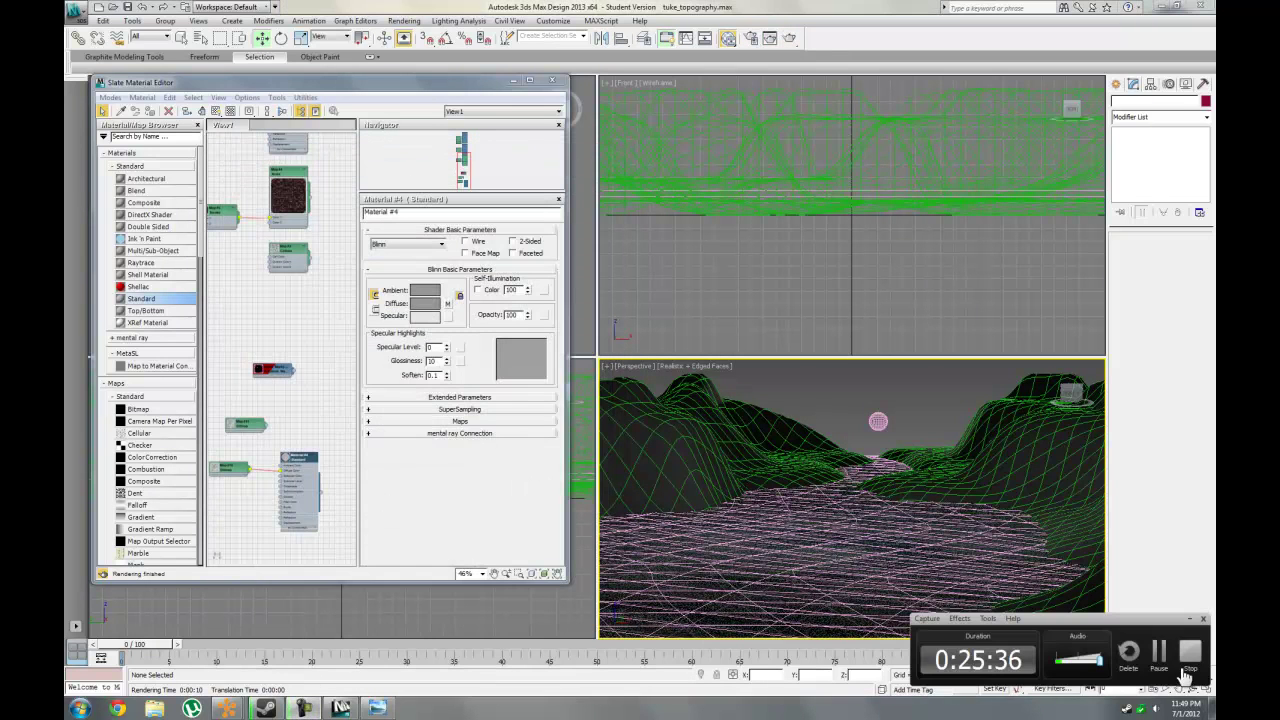